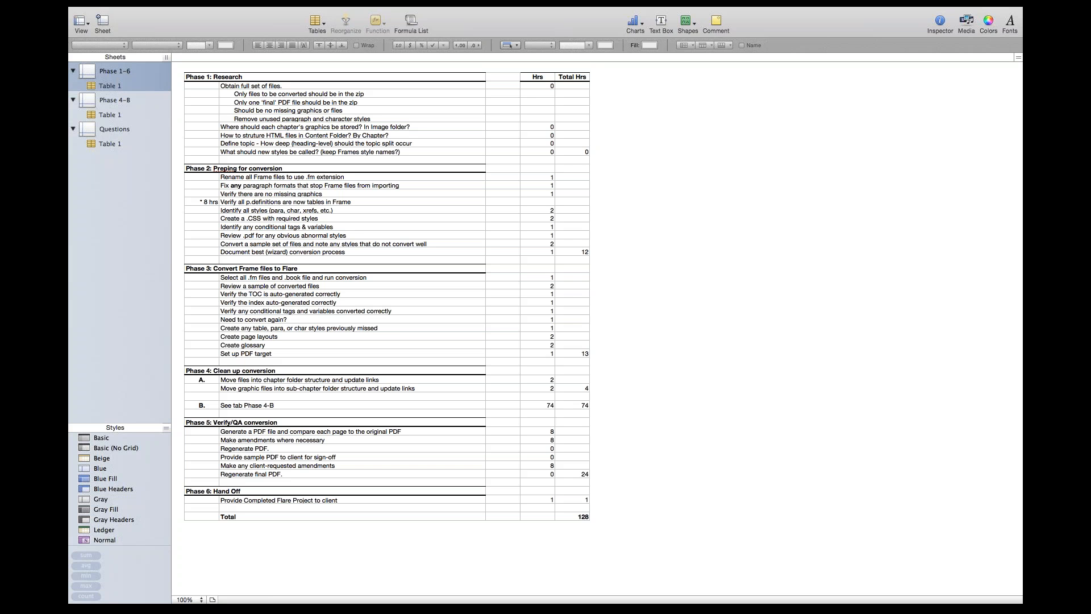
- Examine the chapter counts and Wrap Images total formula on the Phase 4-8 sheet, and the list on the Questions sheet
left_click(115, 100)
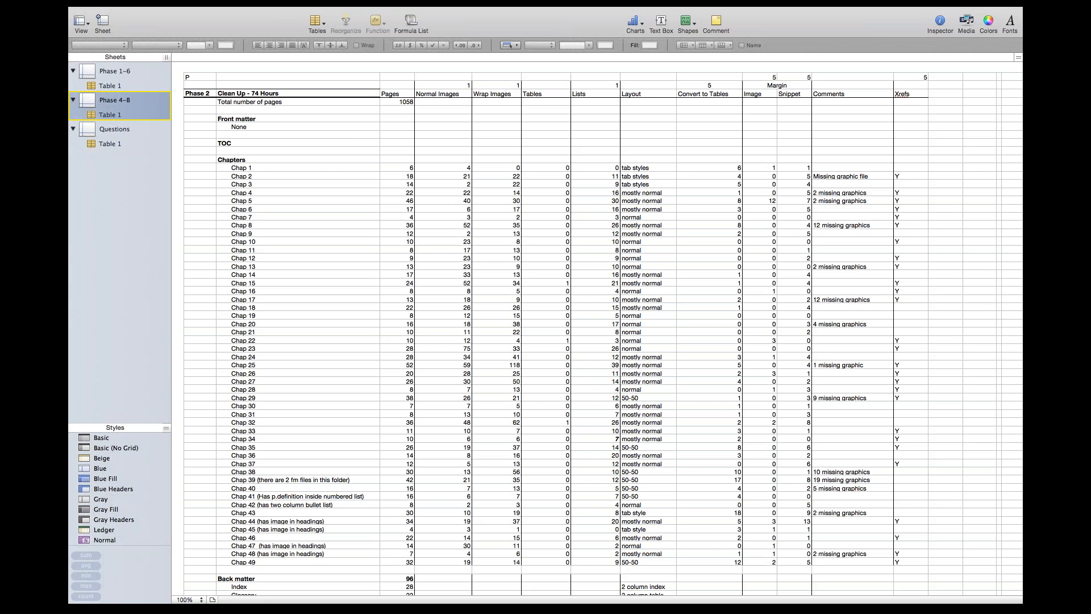
left_click(443, 168)
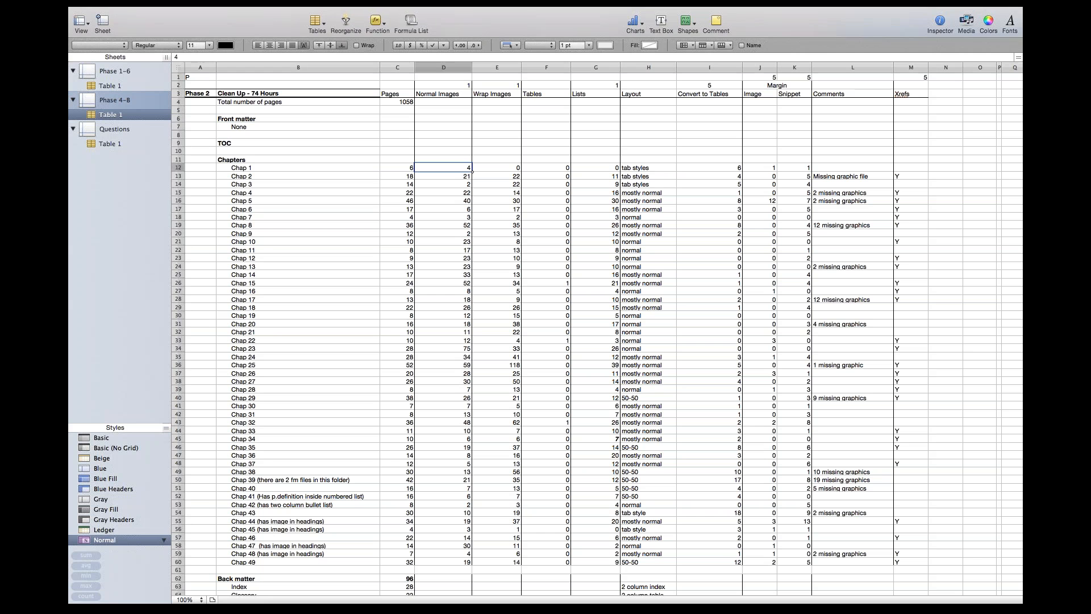
left_click(496, 167)
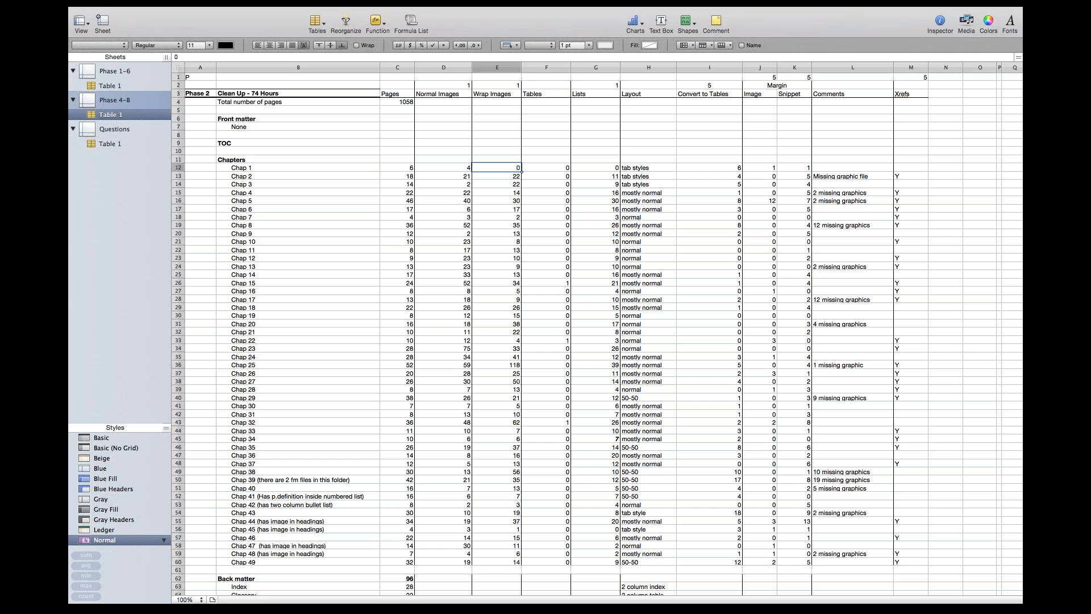
scroll(597, 329, "down", 10)
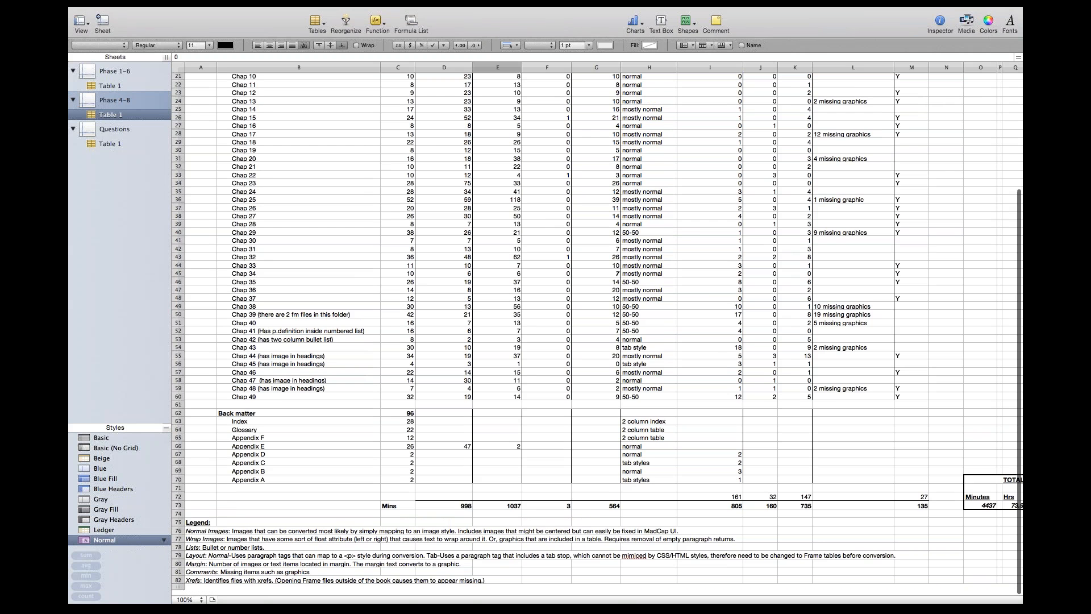
left_click(497, 513)
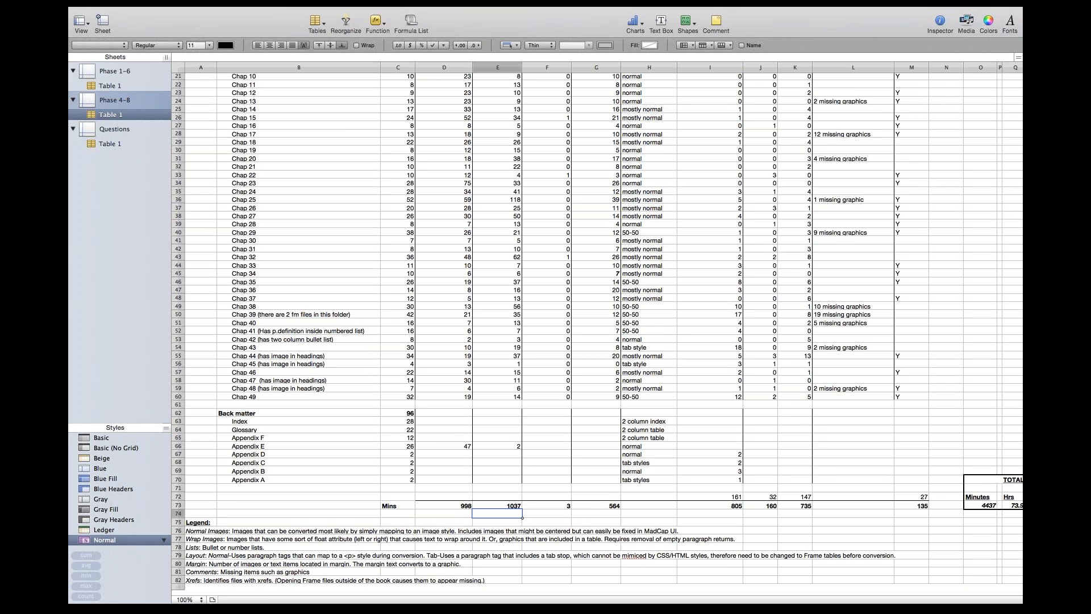
left_click(497, 505)
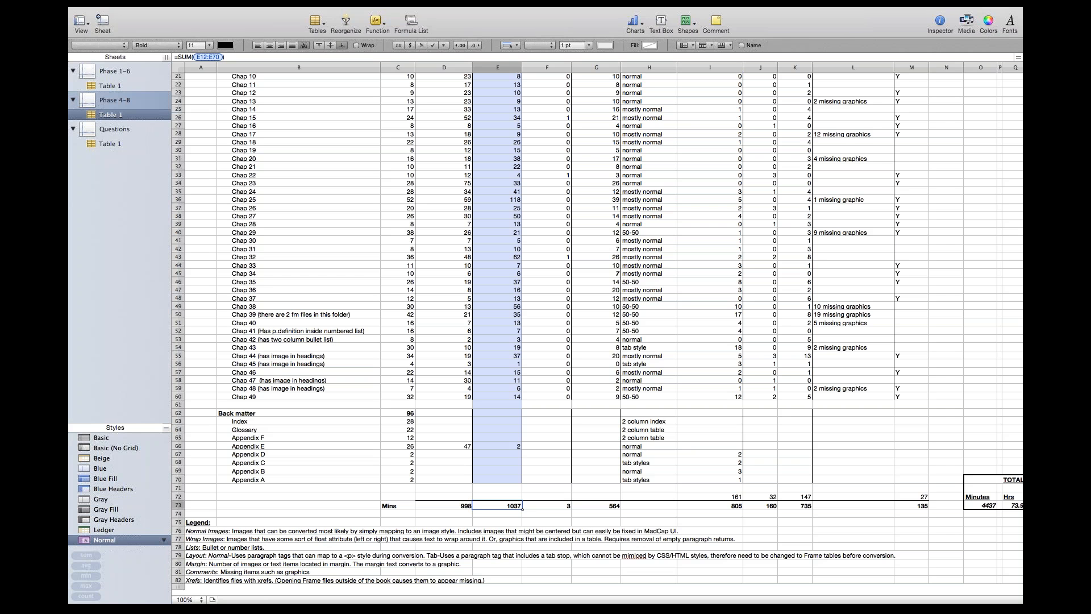
scroll(596, 328, "up", 10)
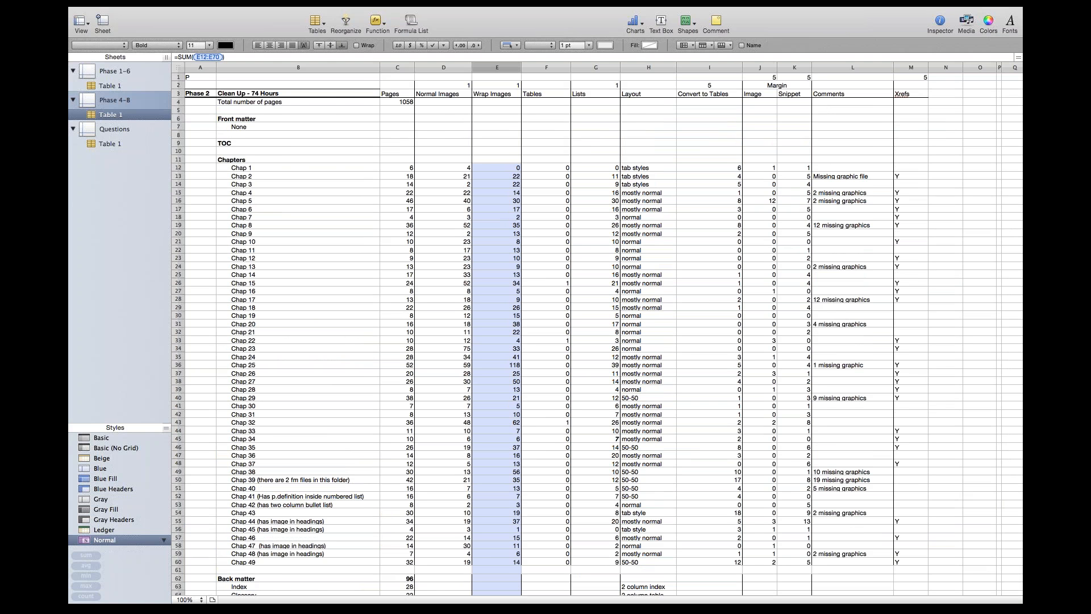
left_click(110, 143)
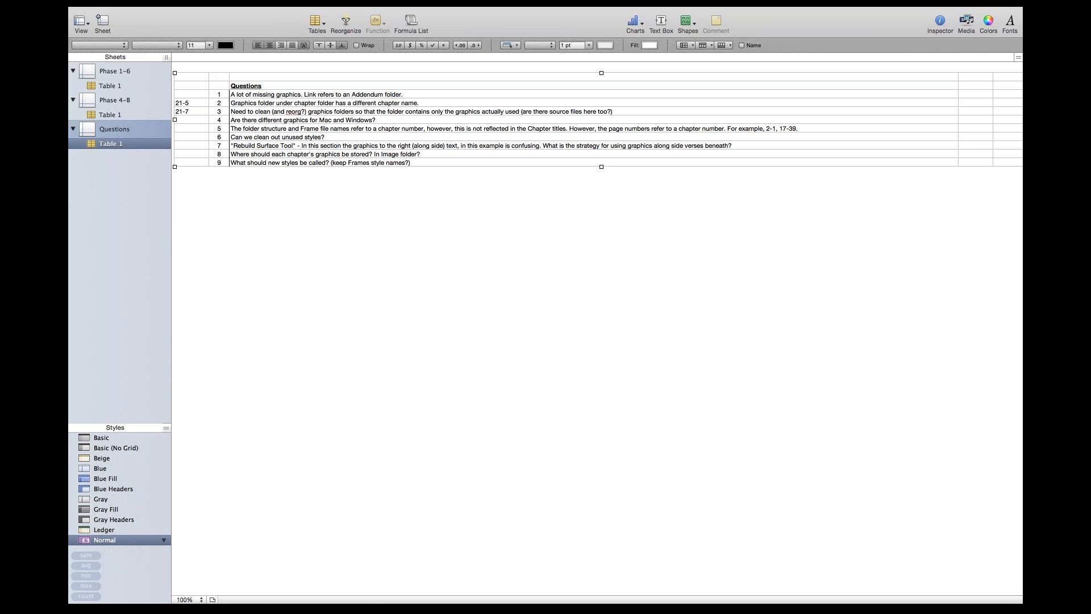
- Switch to Adobe FrameMaker 12 and view the file list of the Firefighting book
left_click(99, 26)
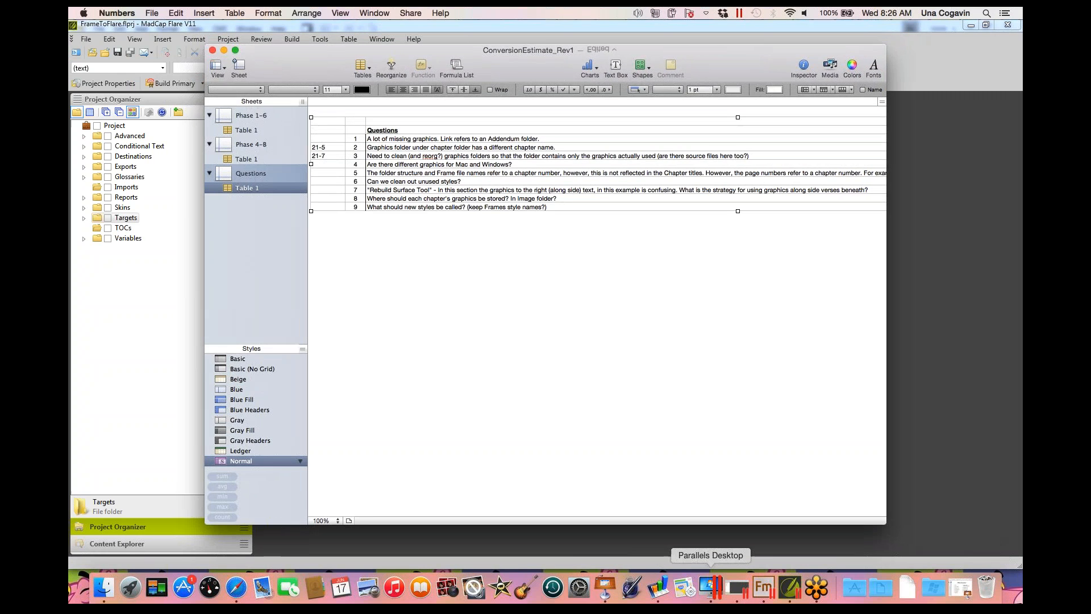
left_click(763, 588)
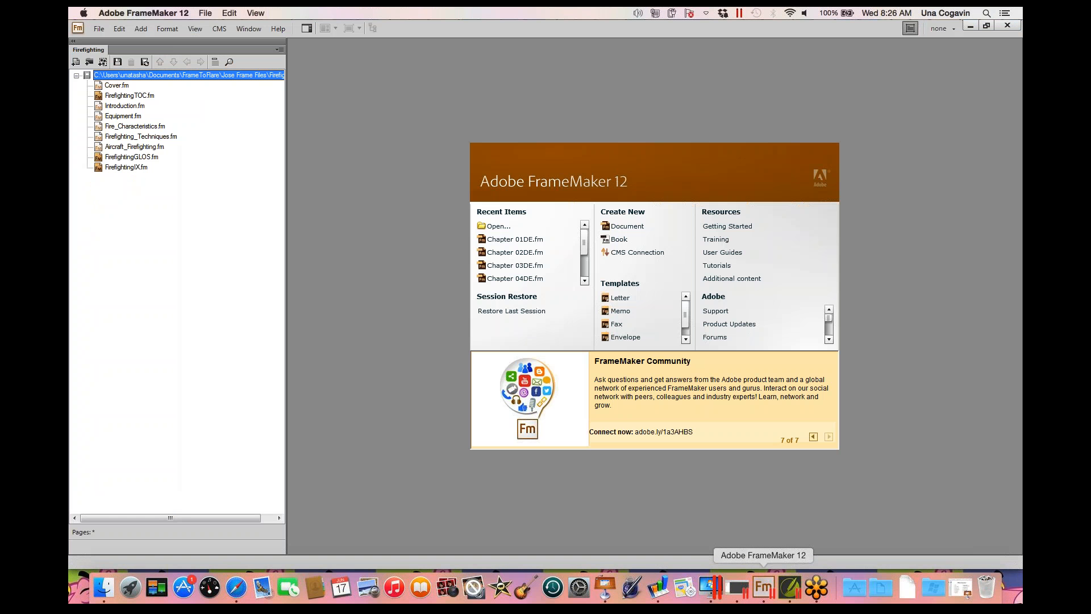
left_click(763, 588)
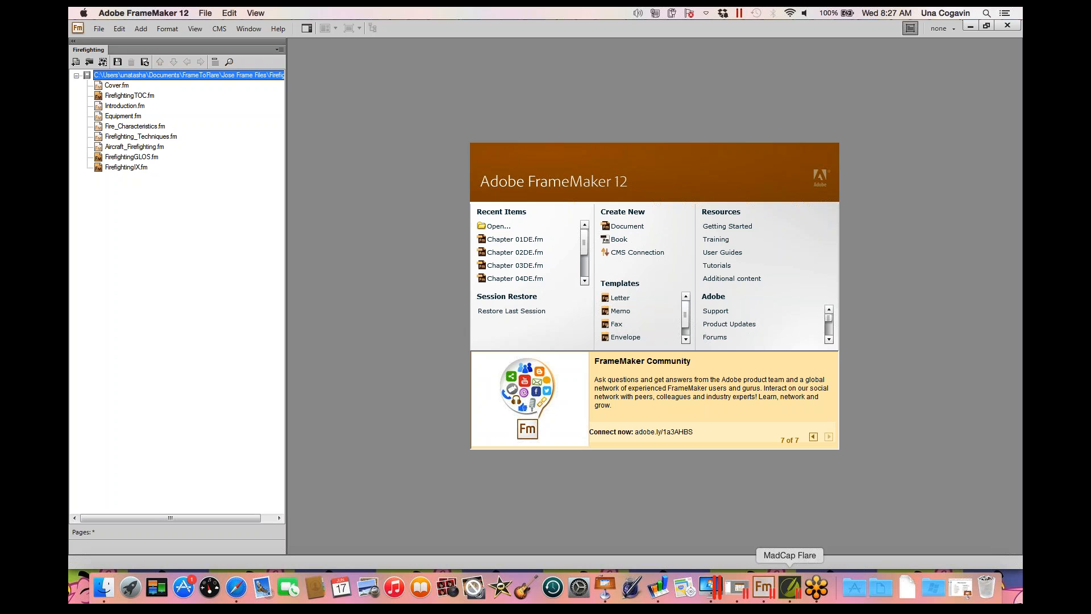
- Switch to MadCap Flare and start the FrameMaker documents import into the current FrameToFlare project
left_click(790, 587)
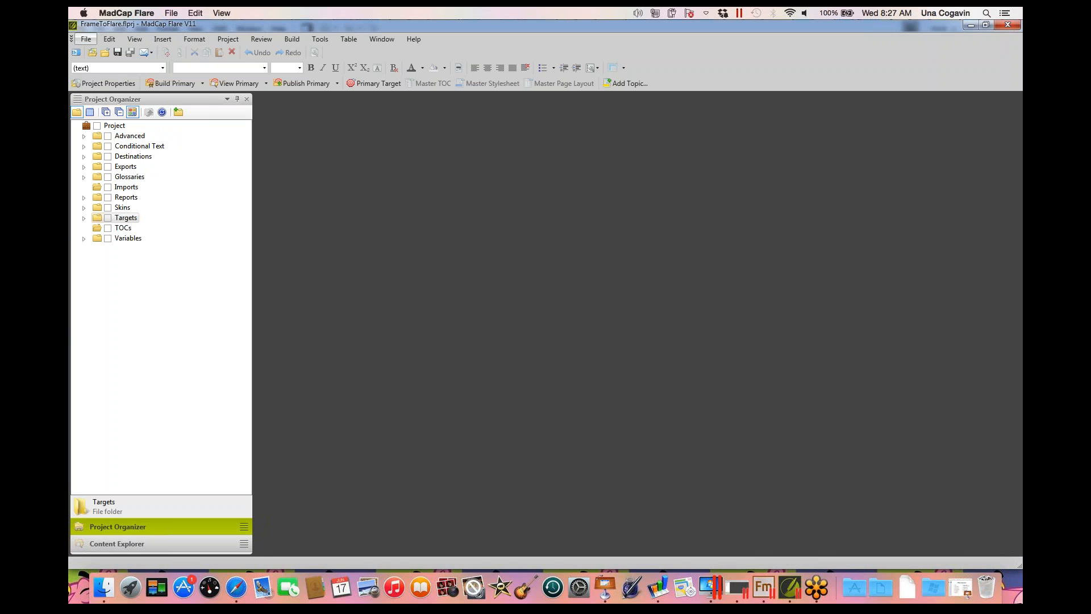
left_click(86, 39)
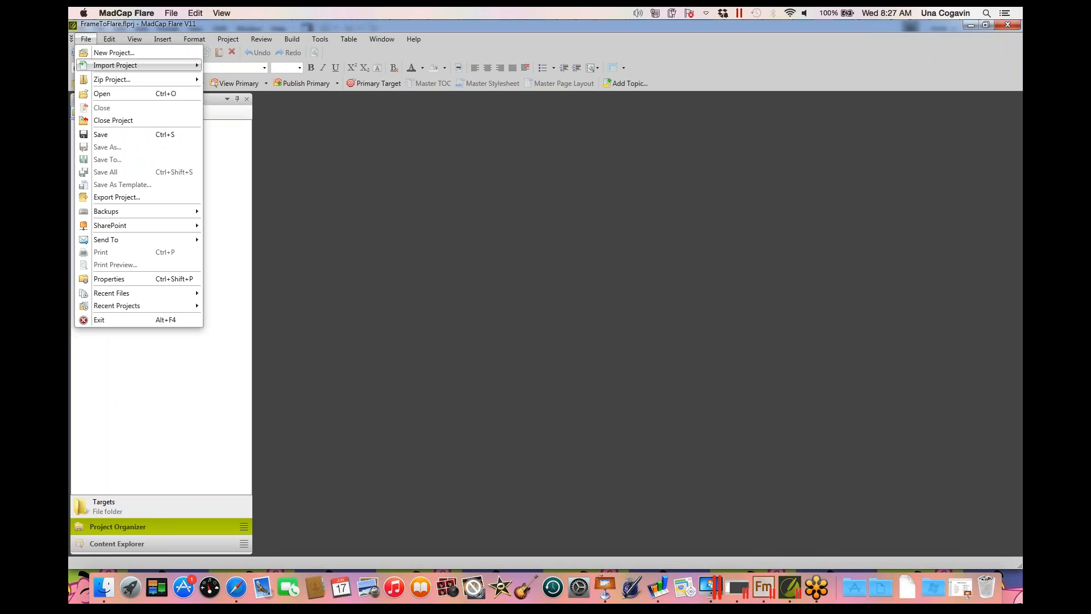
mouse_move(108, 66)
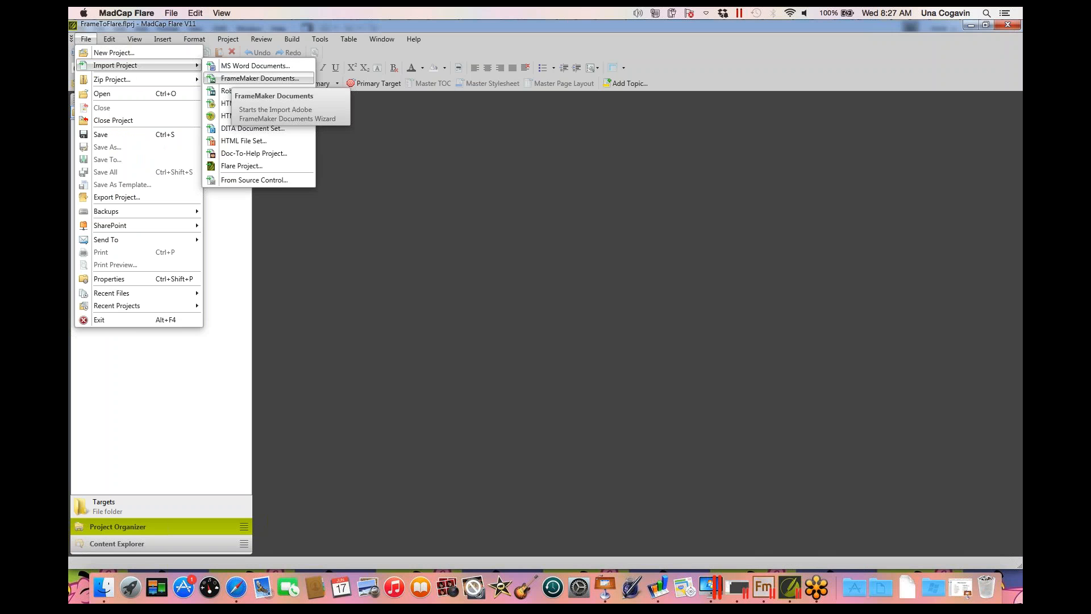
left_click(238, 79)
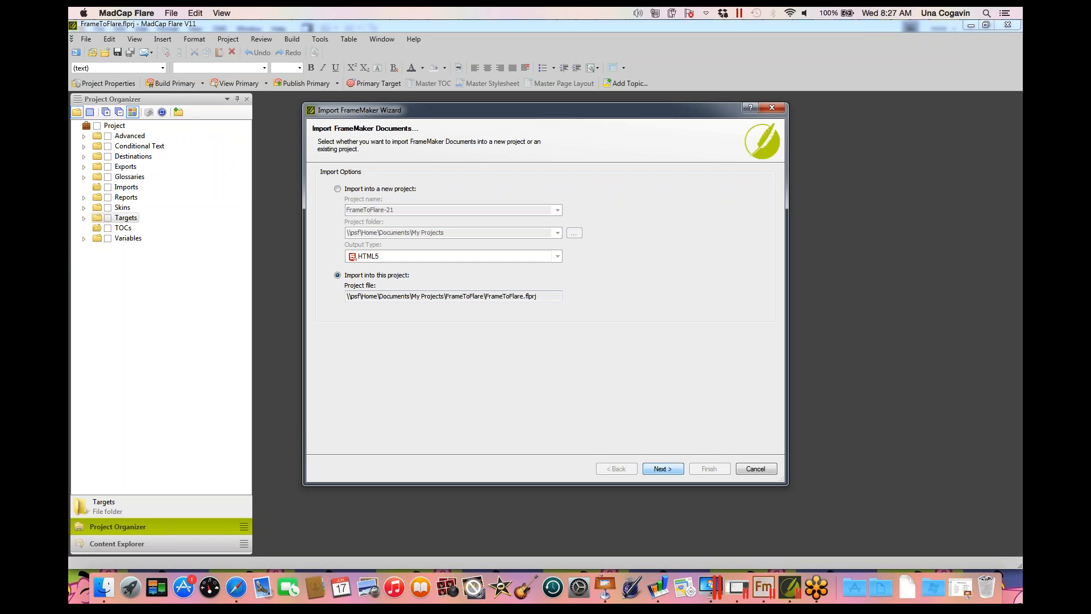
left_click(663, 469)
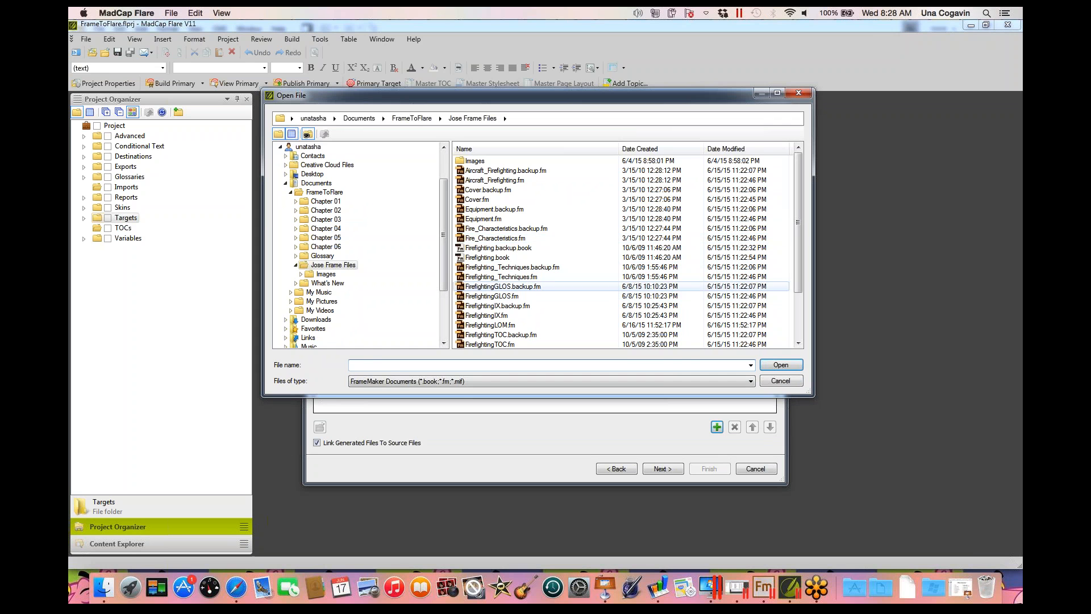
- Add Firefighting.book as the document to import and turn off linking generated files to source files
left_click(487, 258)
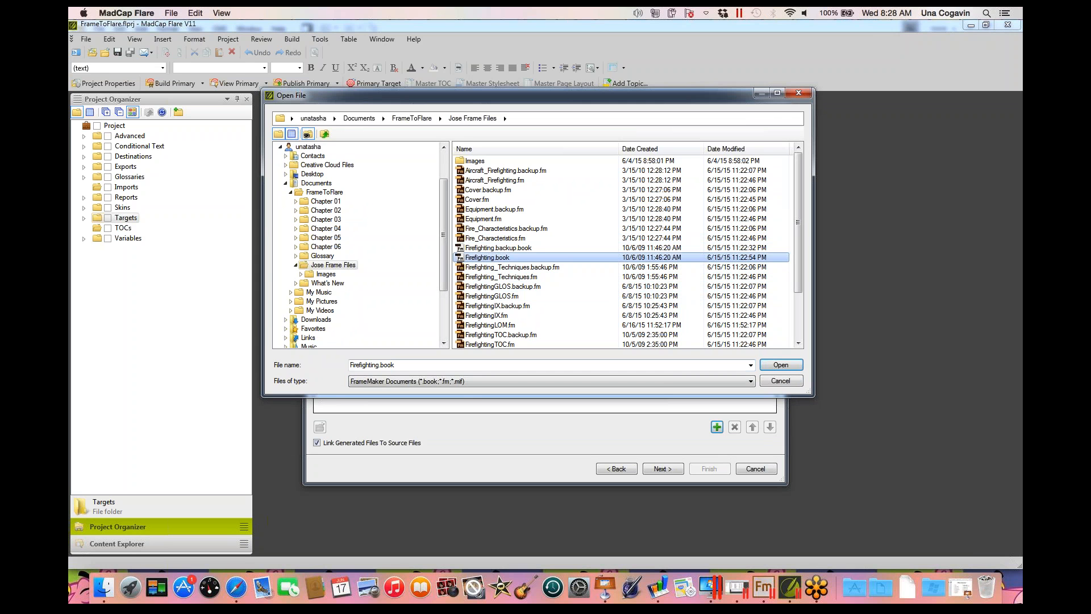
left_click(781, 364)
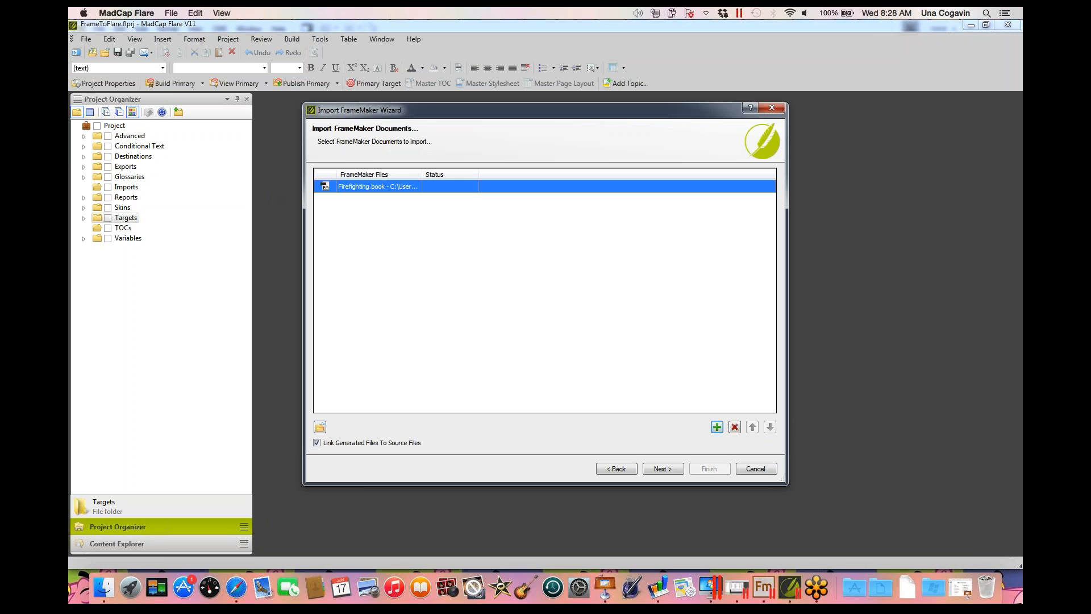
left_click(317, 443)
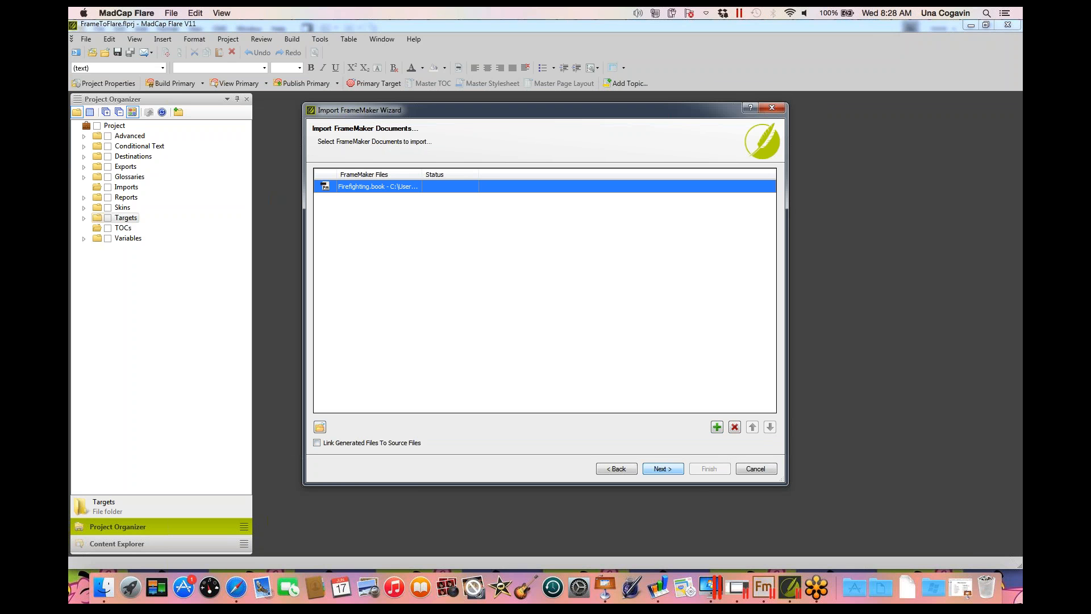
left_click(663, 469)
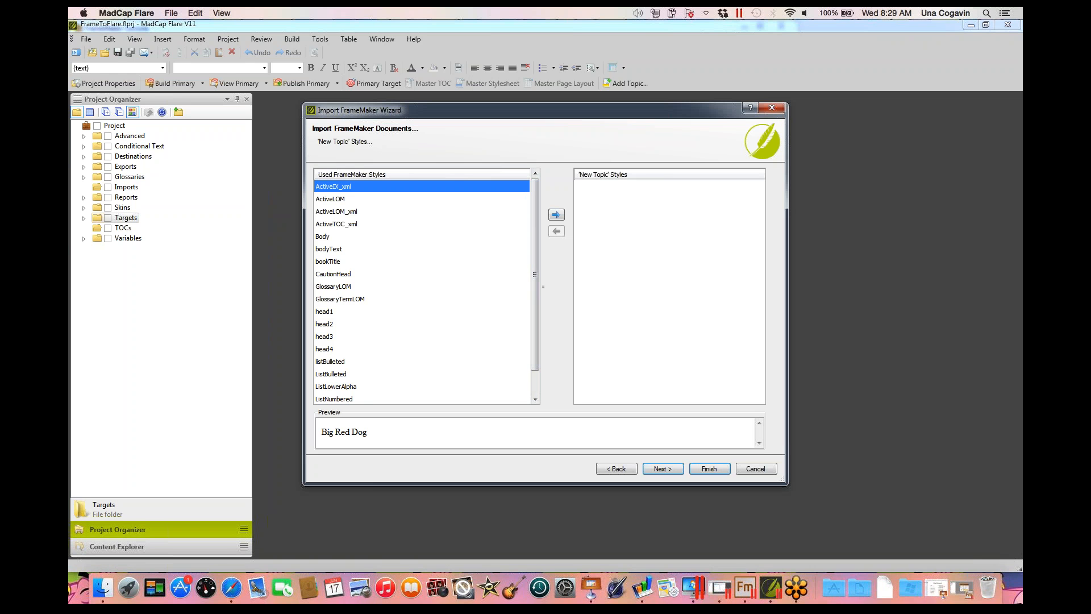
- Set head1 and head2 as the 'New Topic' styles for the import
left_click(324, 312)
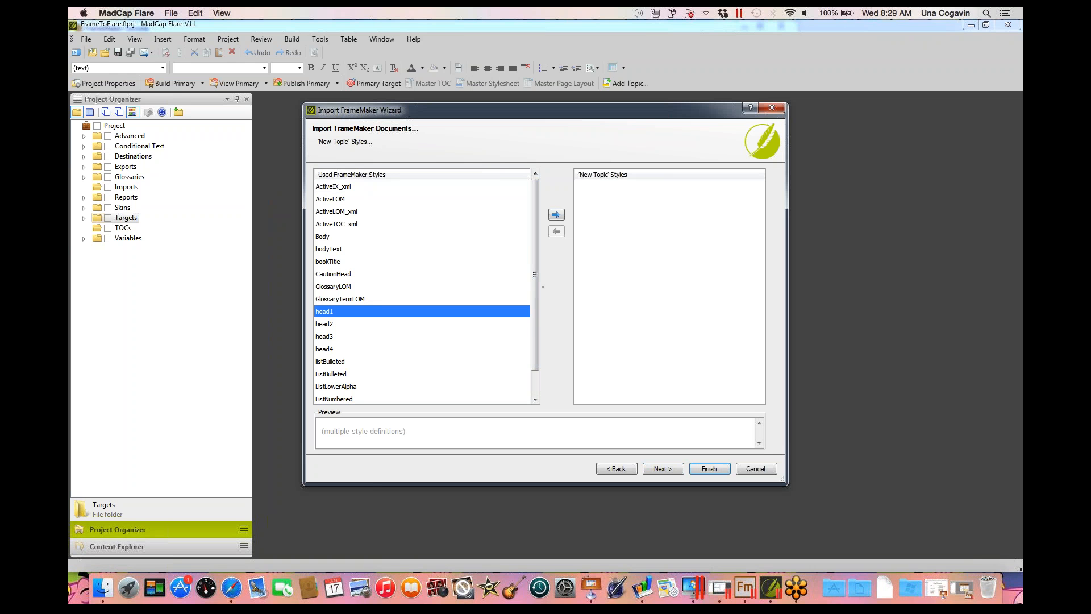
left_click(325, 323)
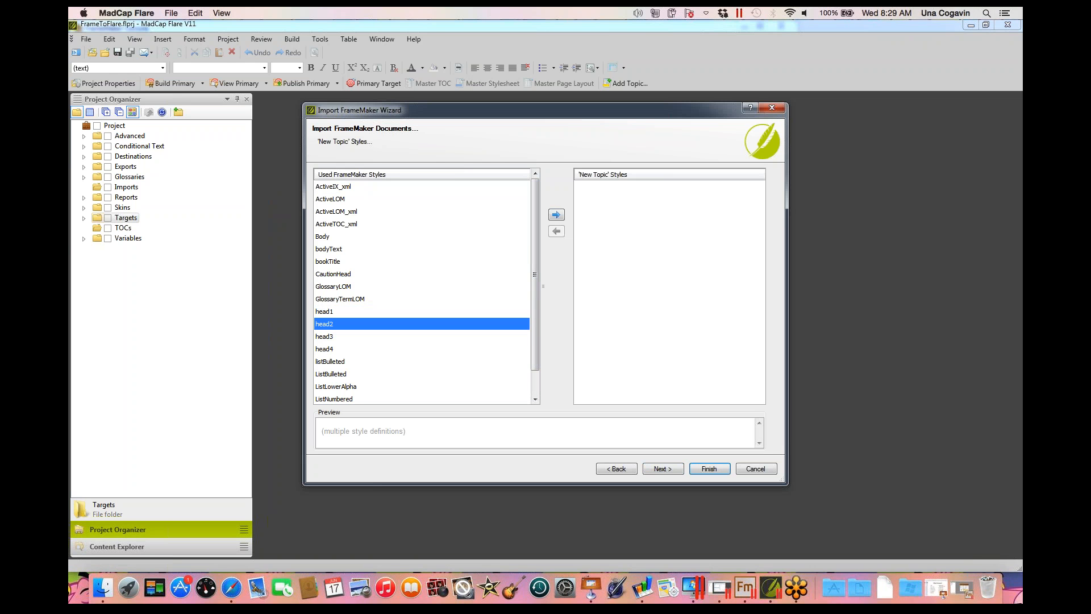
left_click(324, 311)
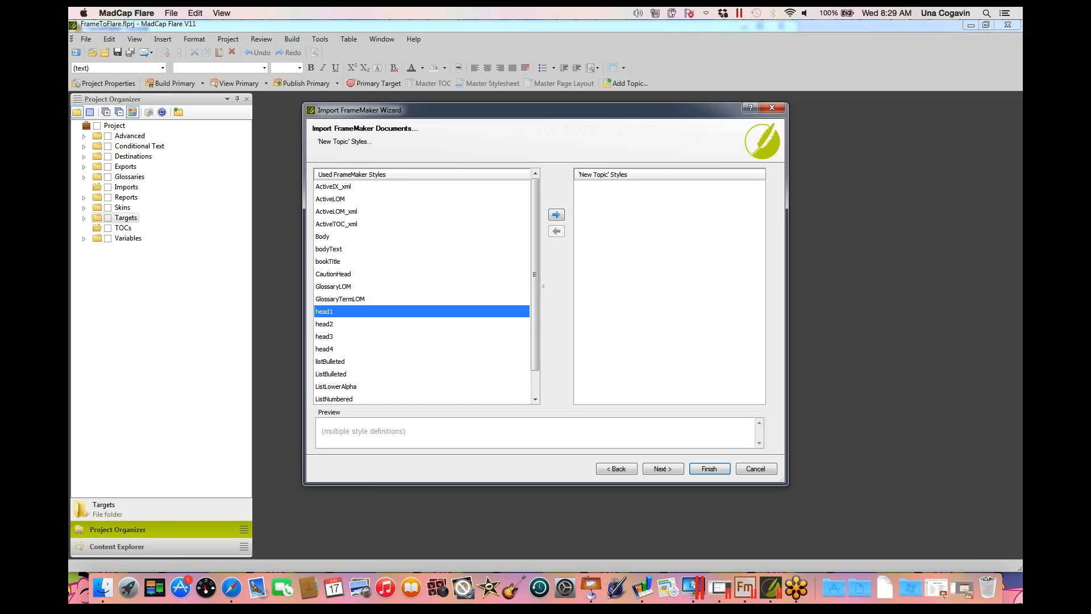
left_click(325, 324, "ctrl")
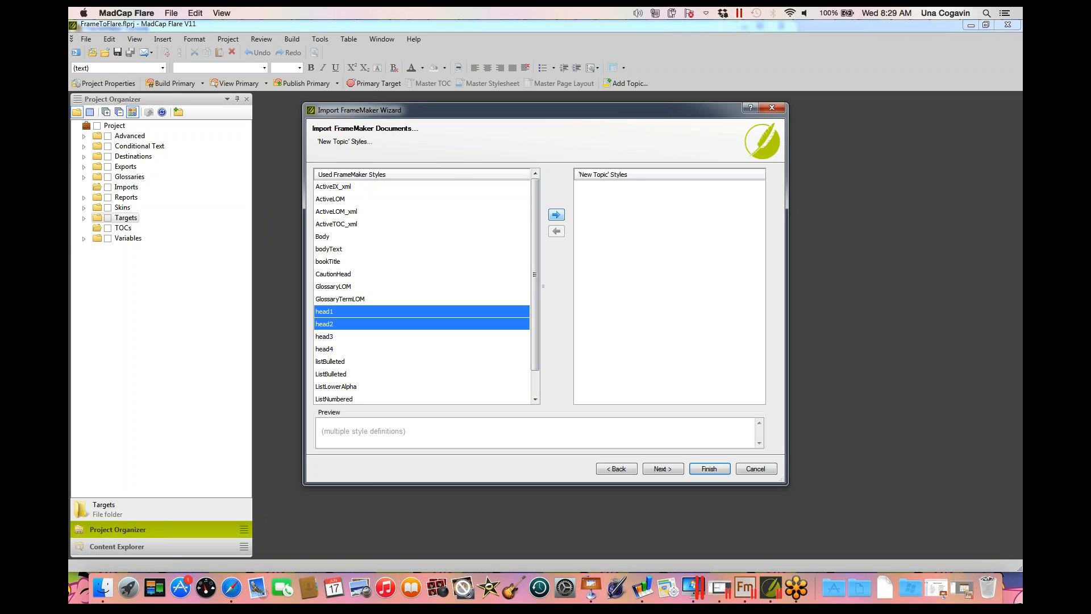
left_click(556, 214)
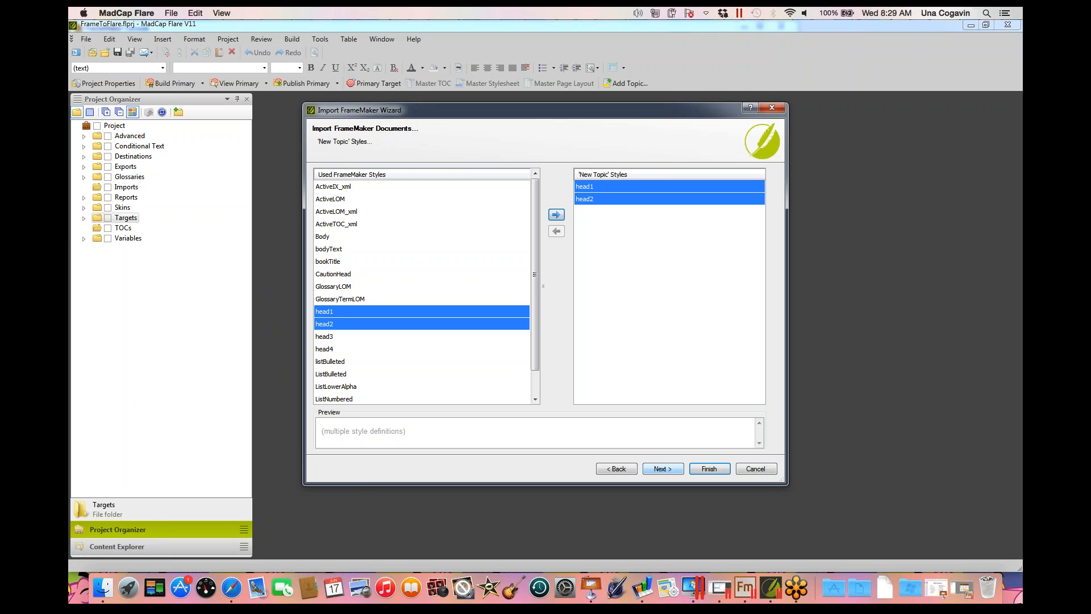
left_click(662, 468)
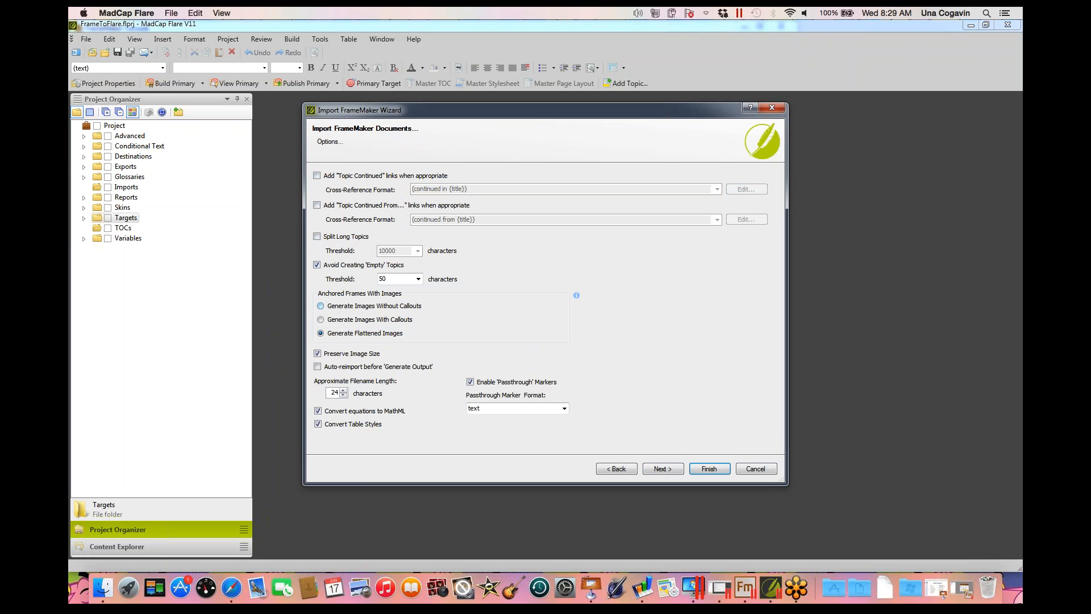
- Choose Generate Flattened Images for anchored frames and proceed to paragraph style mapping with FrameMaker styles preserved and no stylesheet
left_click(321, 306)
left_click(320, 333)
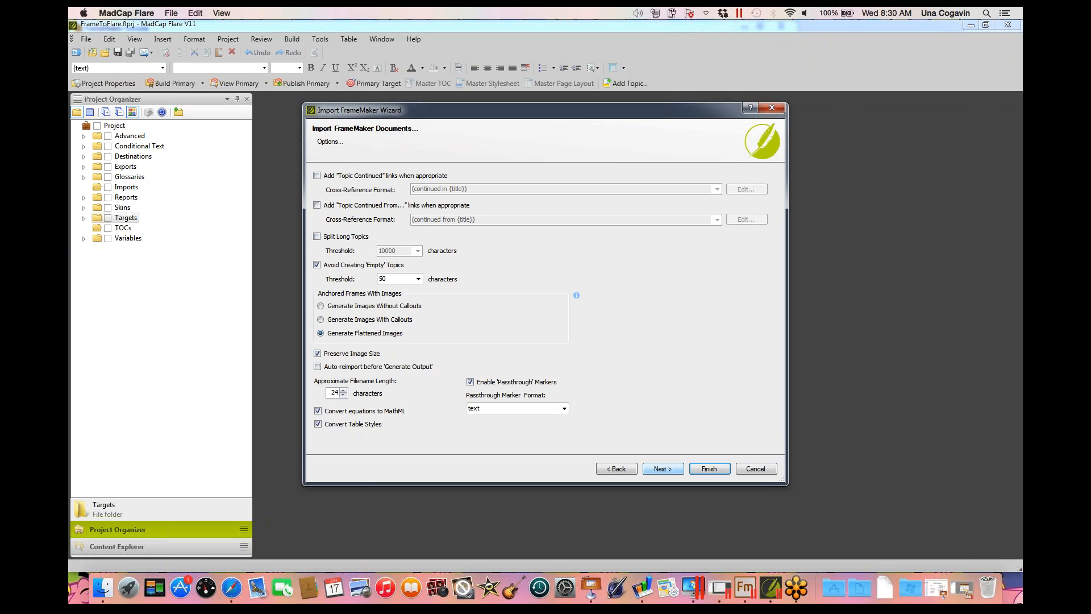
left_click(663, 469)
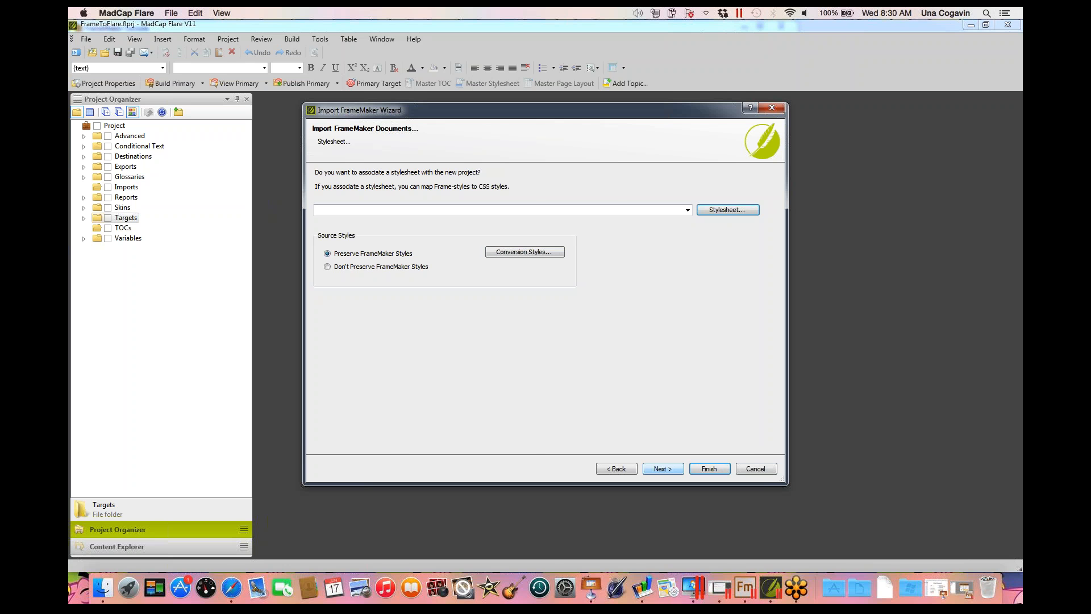
left_click(663, 469)
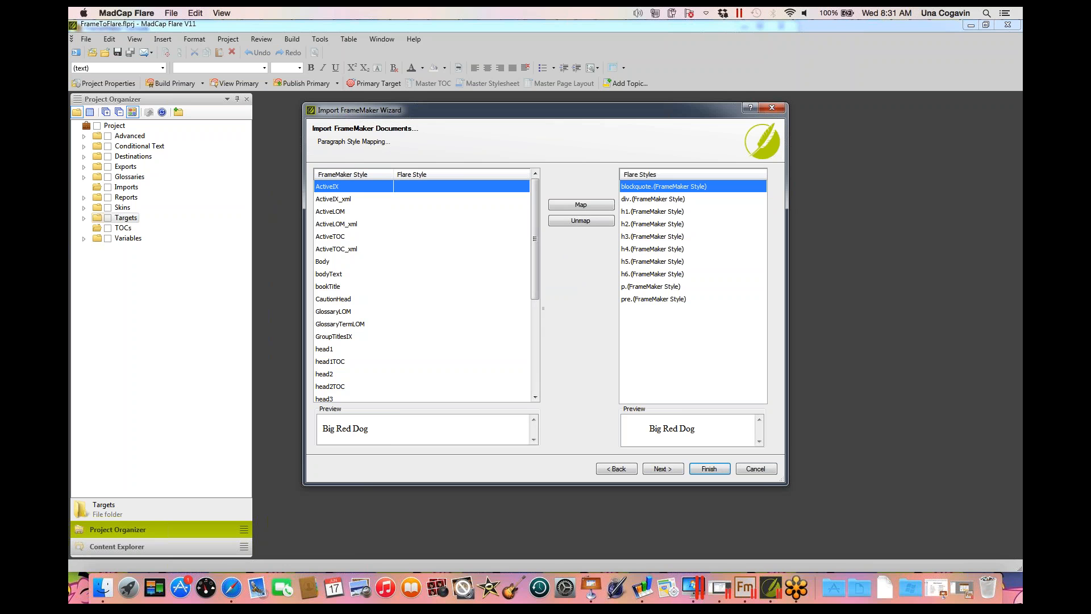
- Map the FrameMaker paragraph styles head1 and head2 to the Flare h1 style
scroll(423, 289, "down", 5)
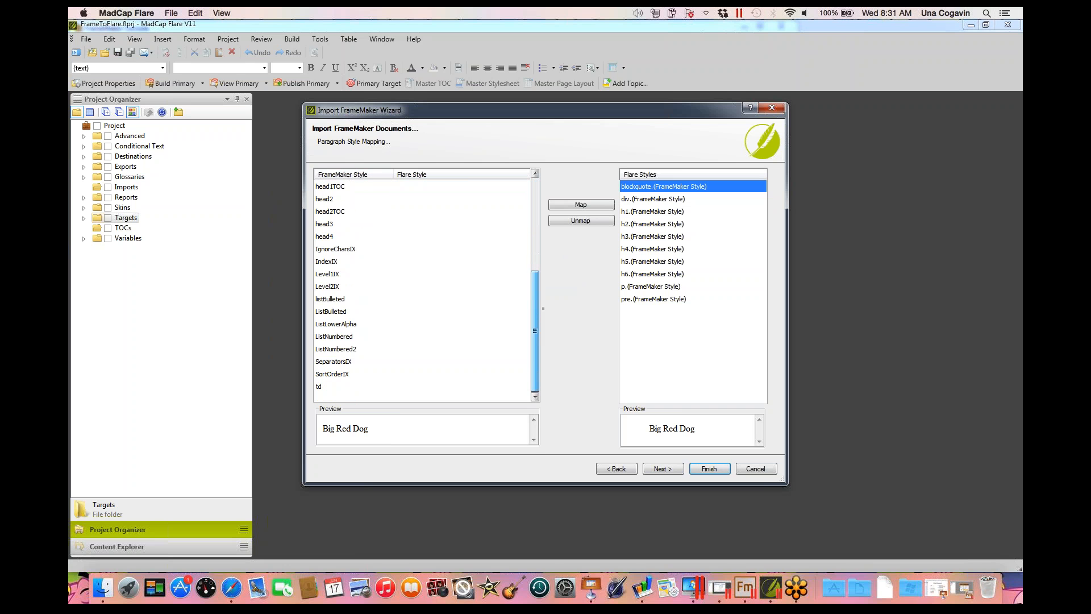
mouse_move(534, 330)
left_mouse_down()
mouse_move(535, 238)
mouse_move(535, 331)
left_mouse_up()
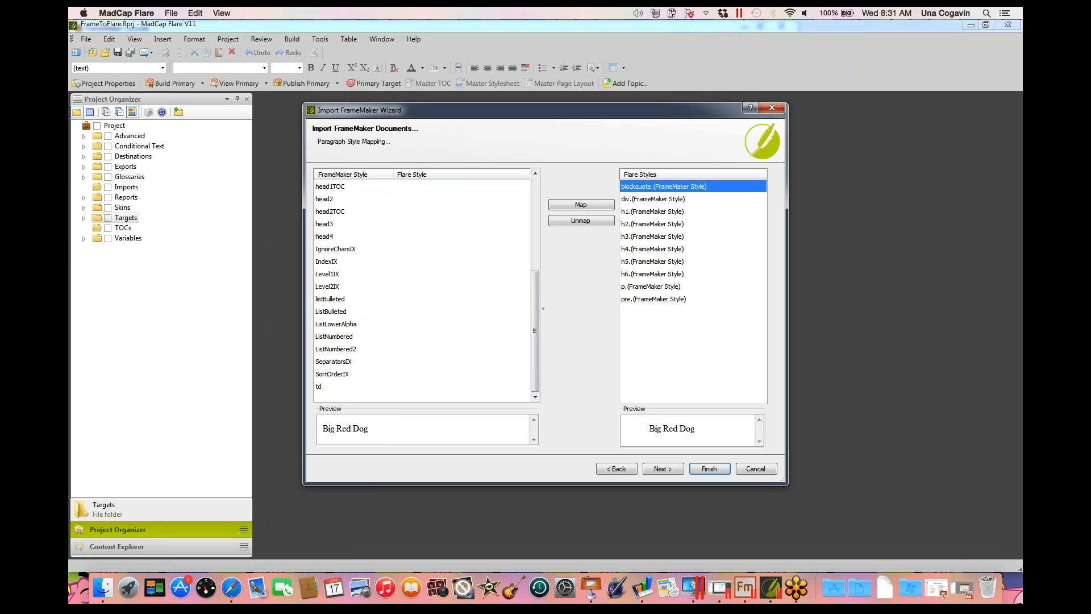
left_click_drag(535, 330, 535, 298)
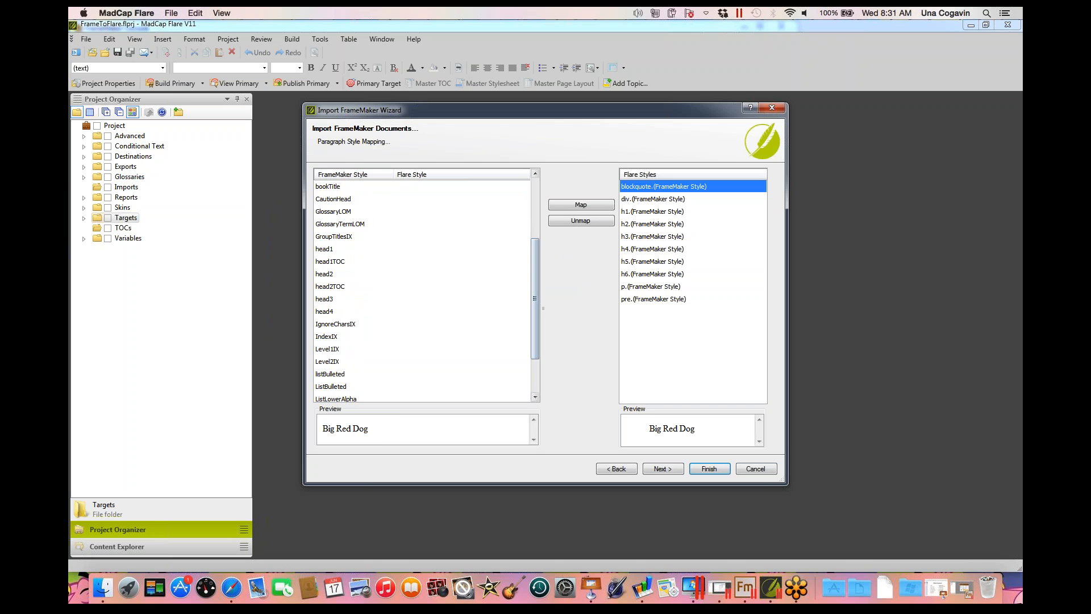
left_click(324, 249)
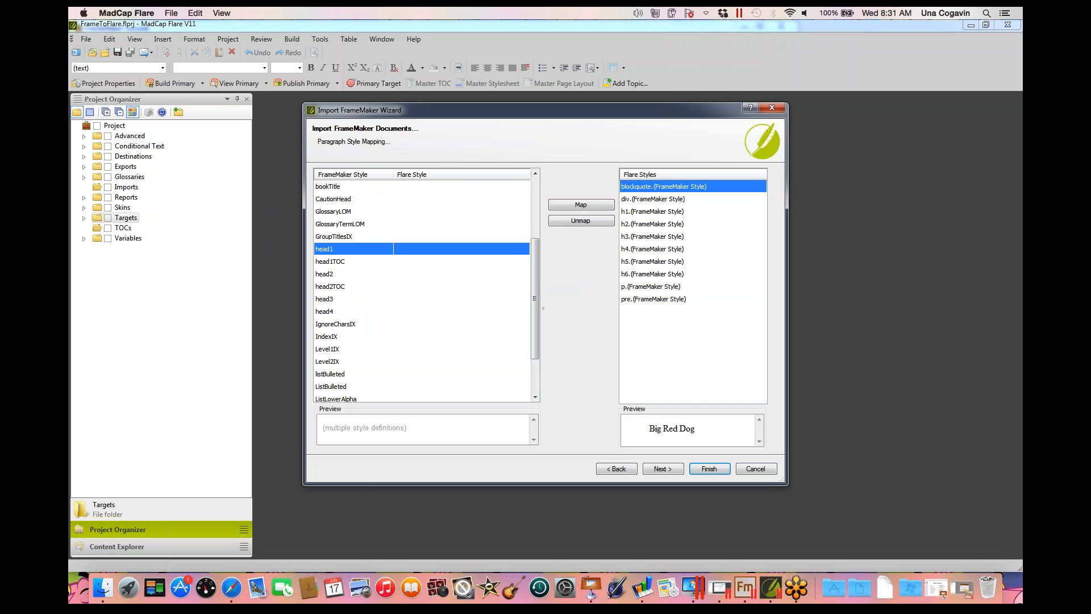
left_click(324, 273)
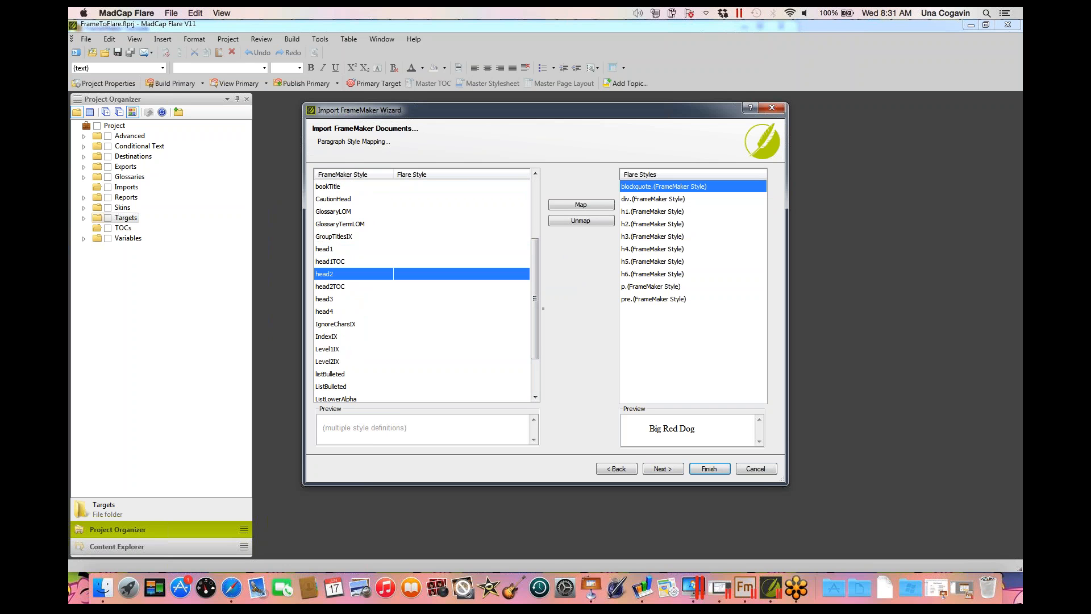
left_click(325, 249)
left_click(325, 274)
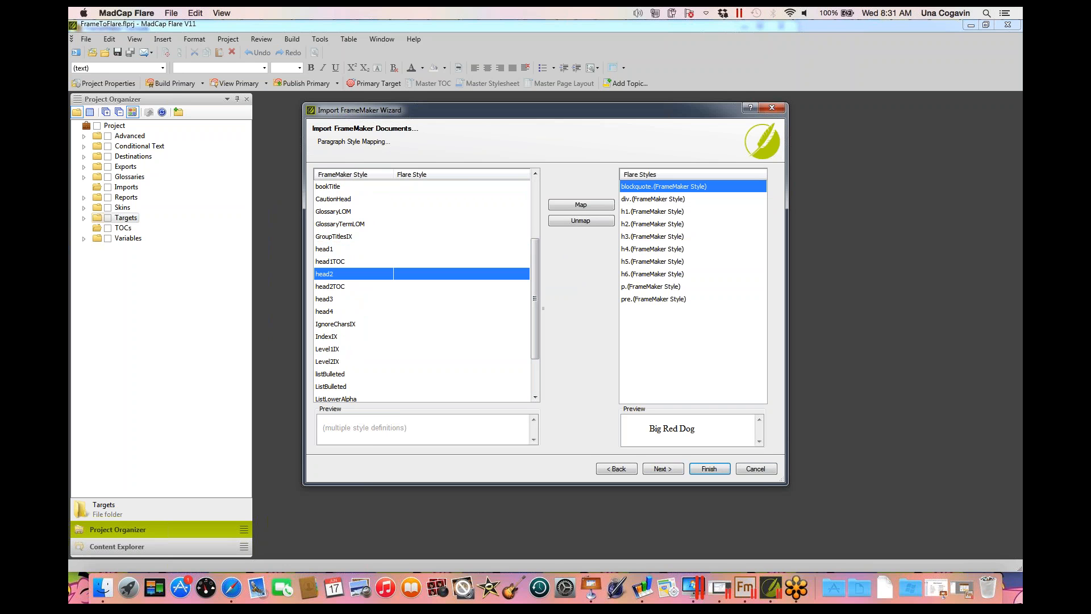
left_click(325, 248)
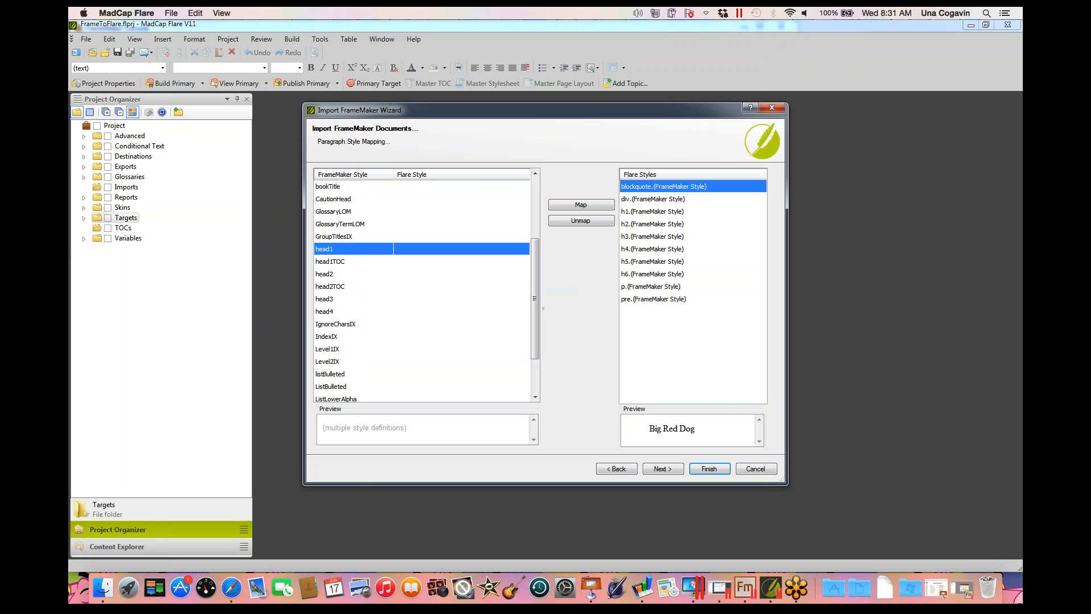
double_click(652, 211)
left_click(324, 274)
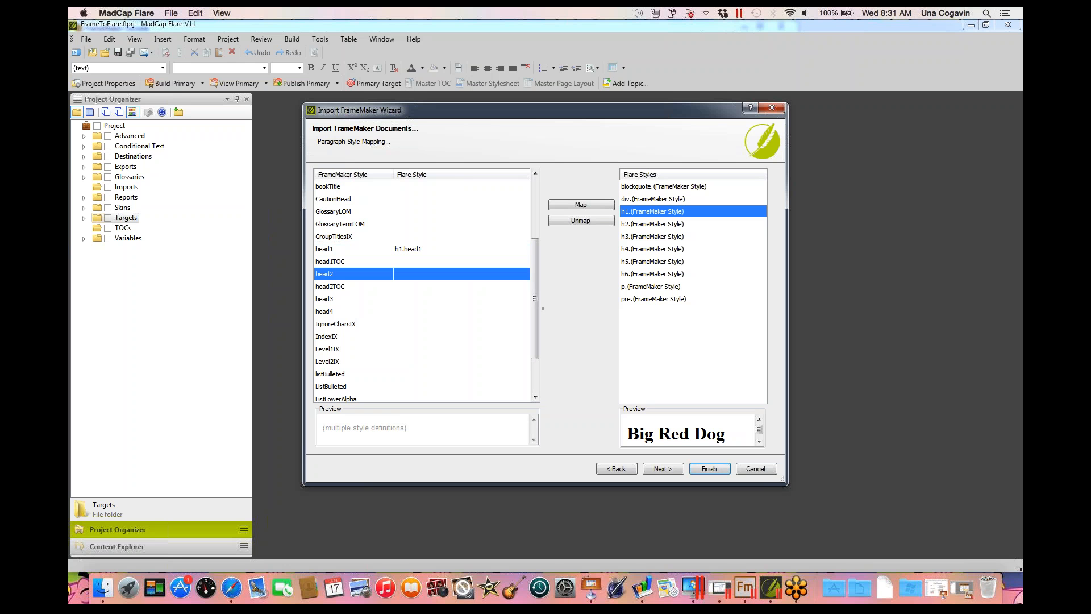
double_click(652, 211)
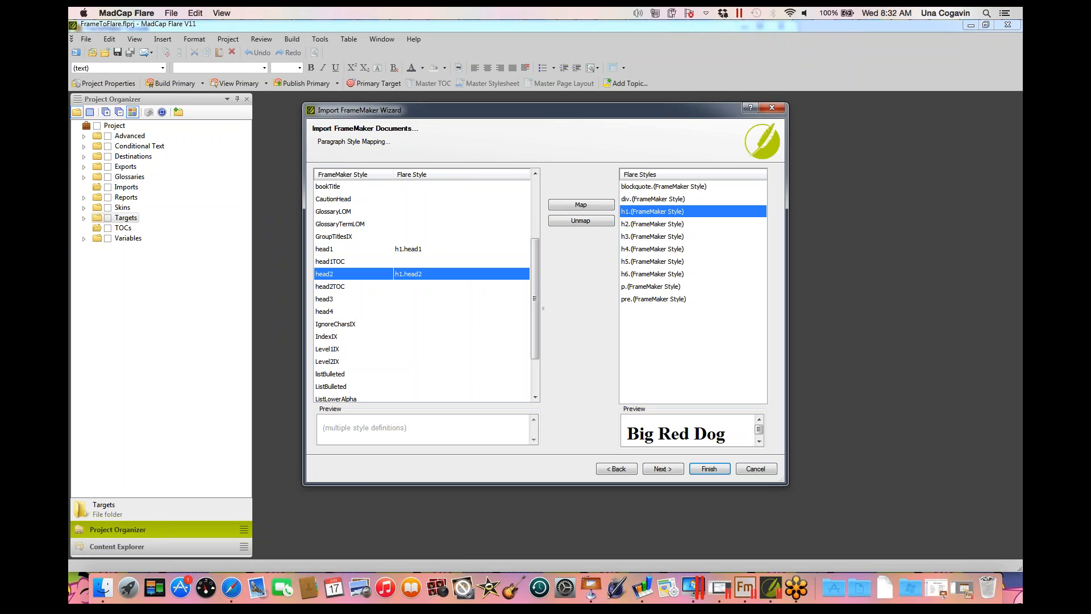
- Map the paragraph style head3 to h2 and head4 to h3
left_click(324, 299)
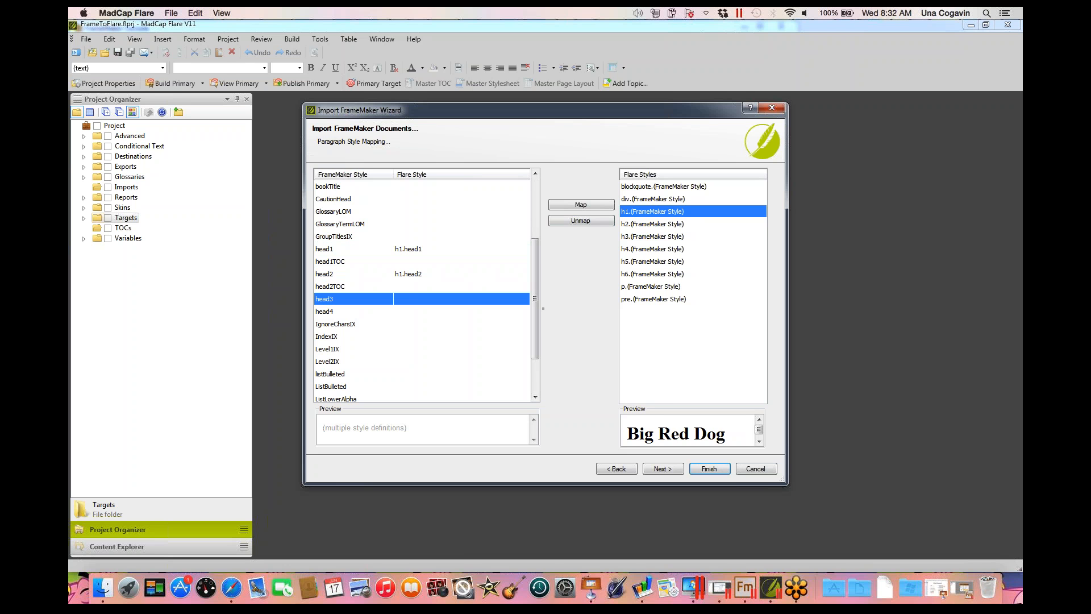
double_click(652, 223)
left_click(324, 311)
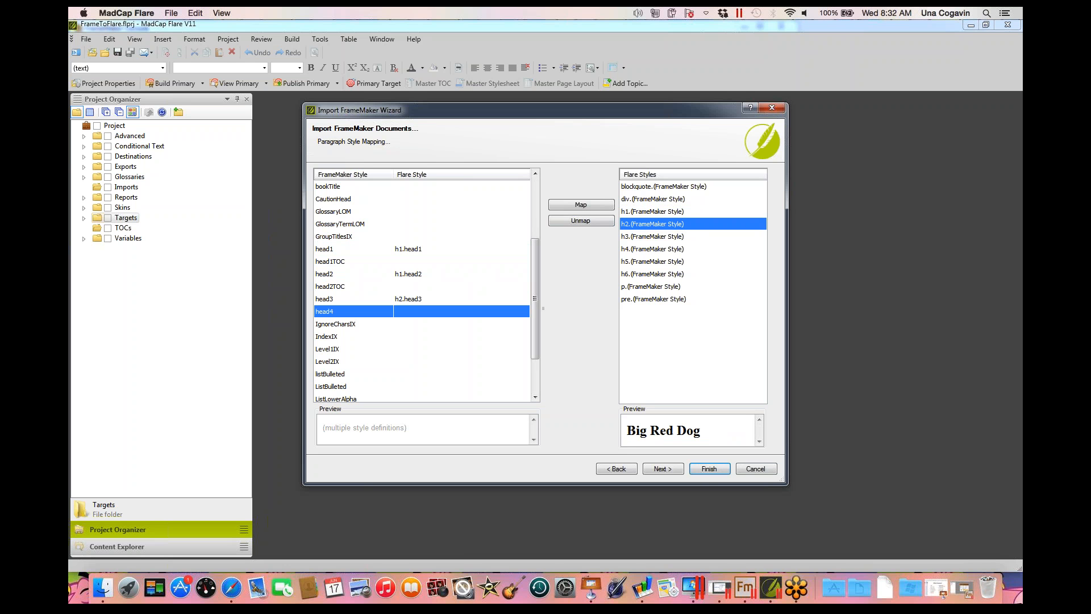
double_click(652, 236)
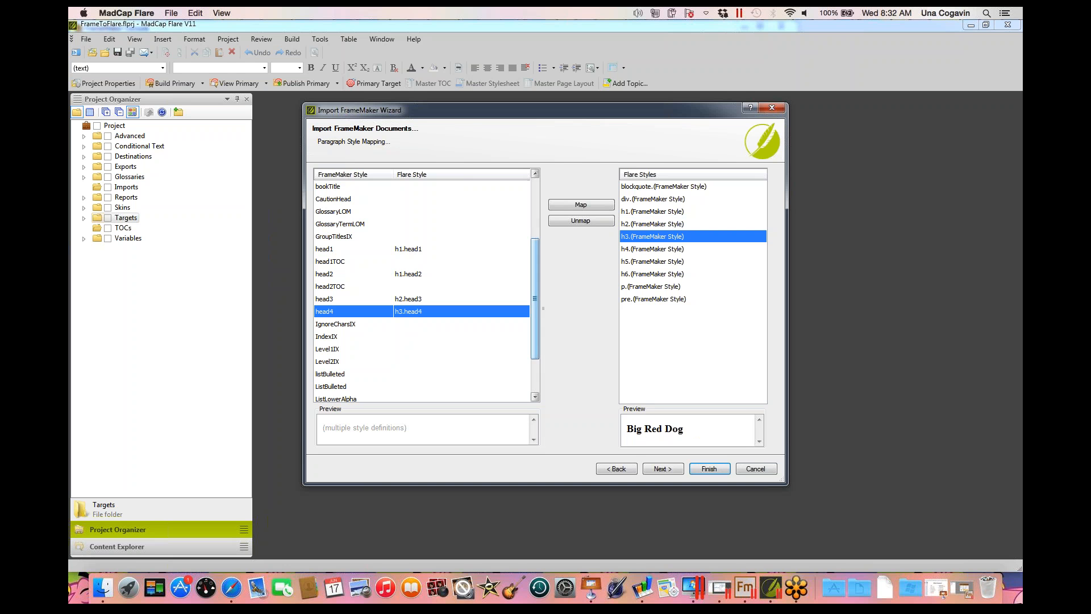
- Map the list styles listBulleted, ListBulleted, ListLowerAlpha, ListNumbered and ListNumbered2 together to the Flare p style
scroll(423, 290, "down", 2)
scroll(423, 290, "up", 5)
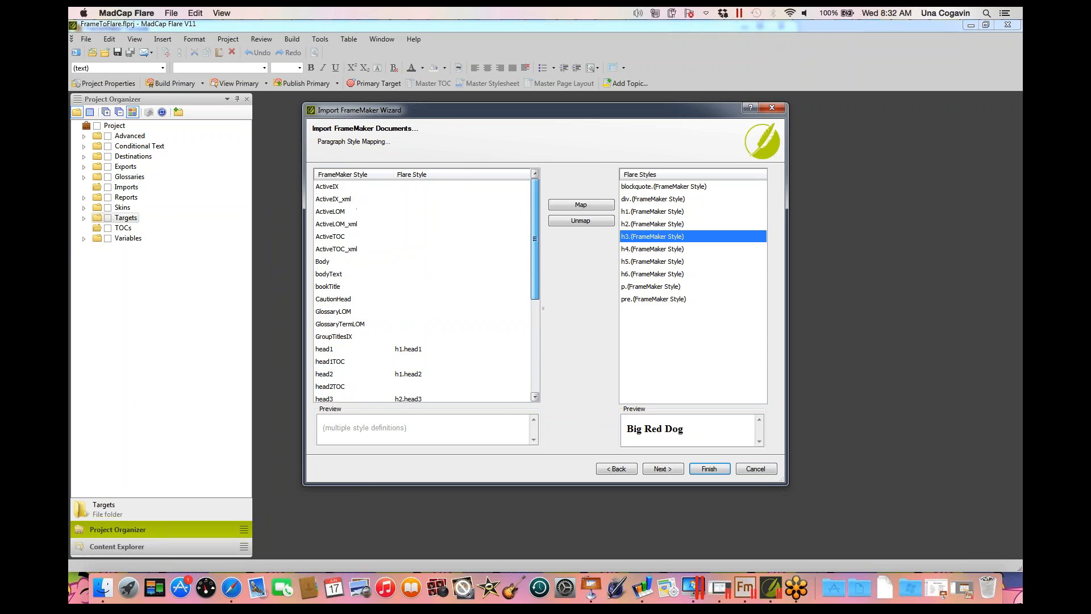
left_click_drag(536, 238, 536, 331)
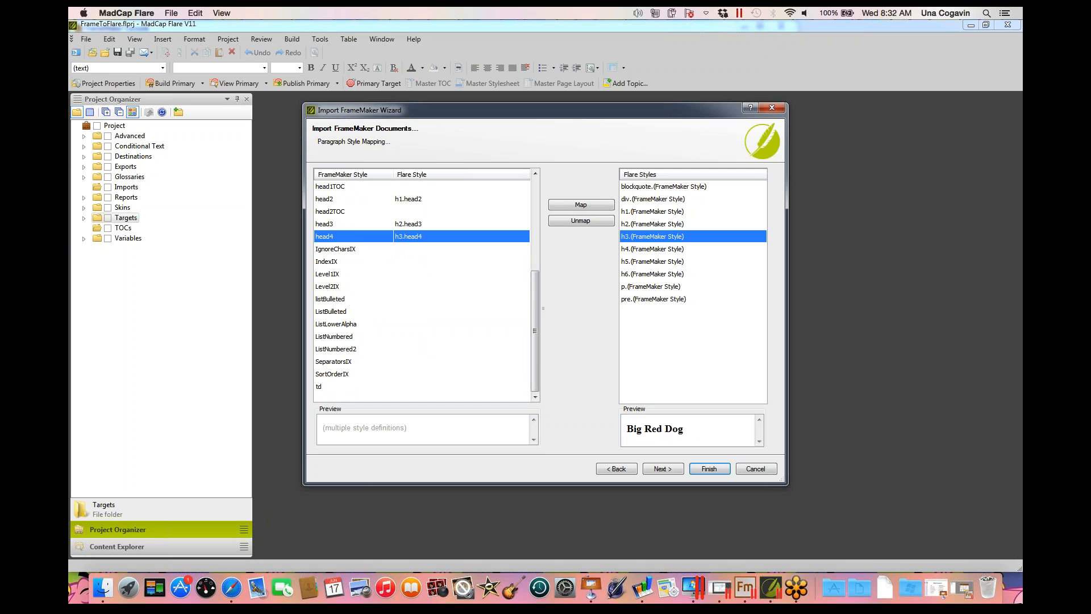
left_click(341, 299)
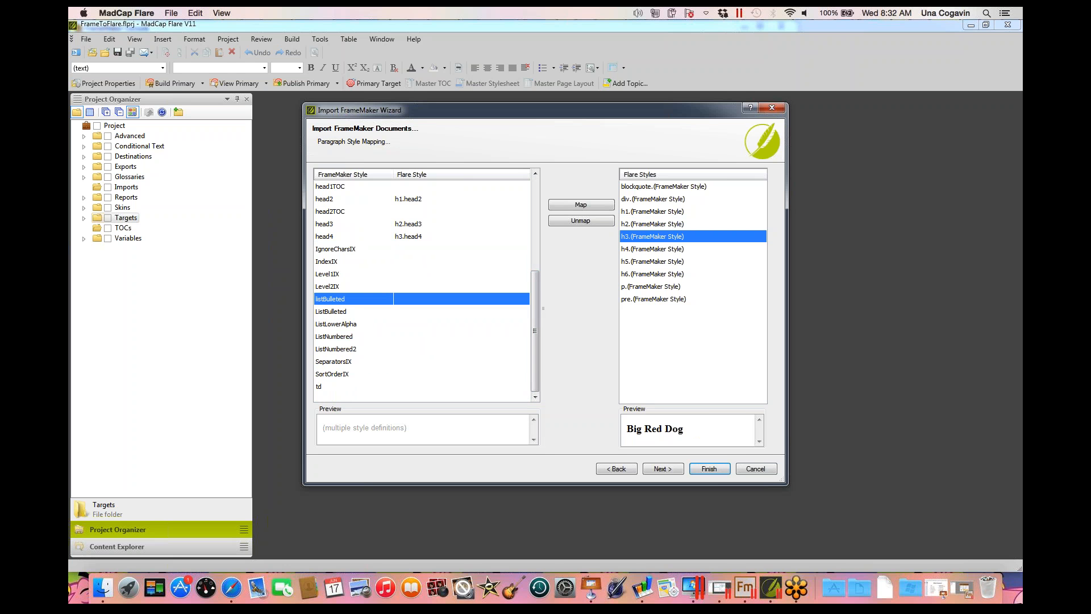
left_click(341, 312, "shift")
left_click(341, 324, "shift")
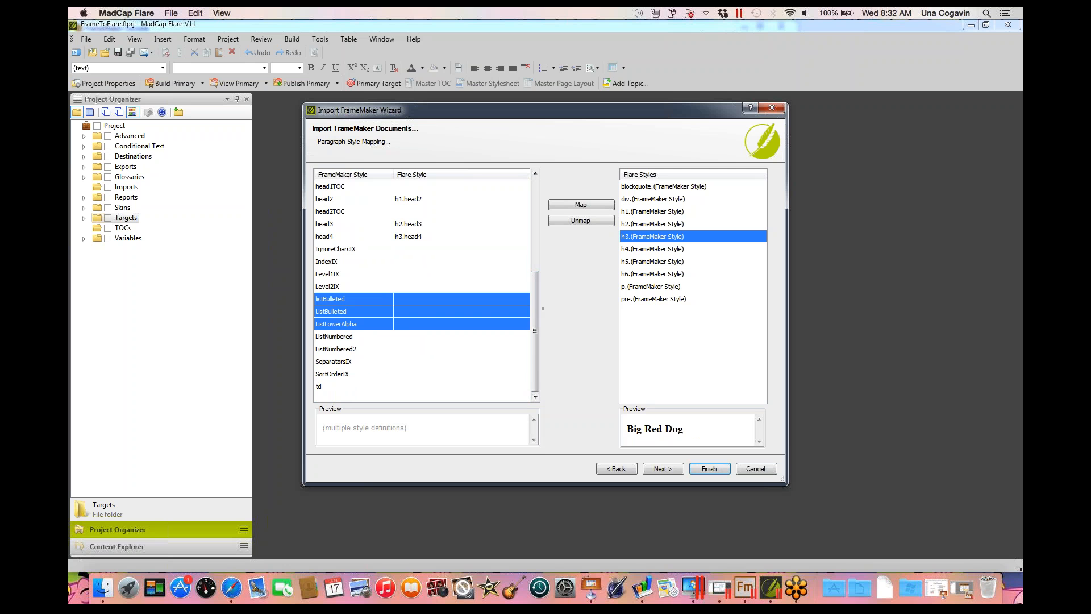
left_click(340, 336, "shift")
left_click(341, 348, "shift")
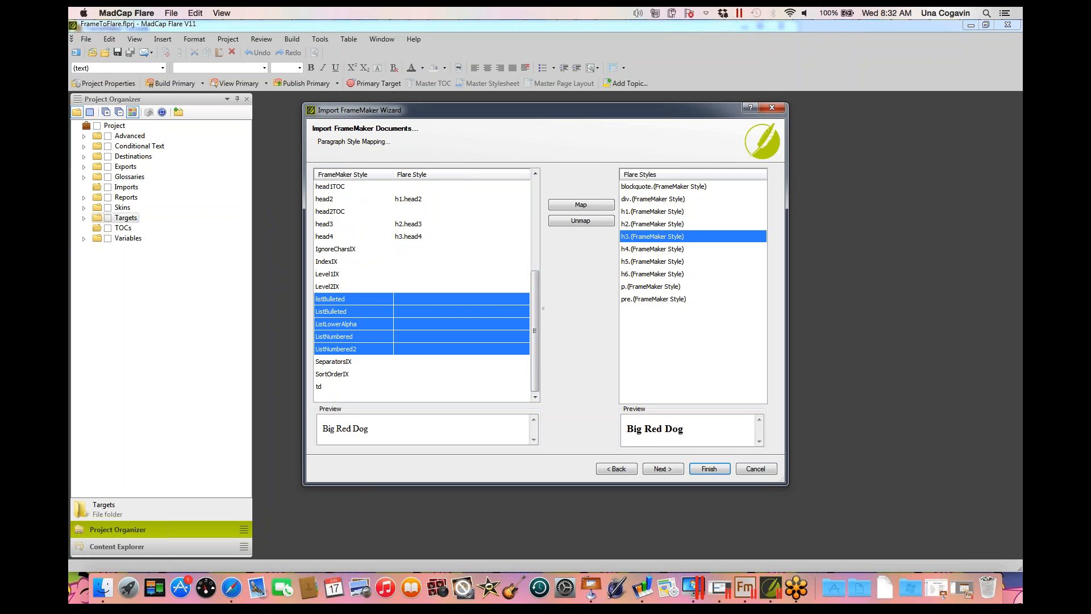
double_click(651, 286)
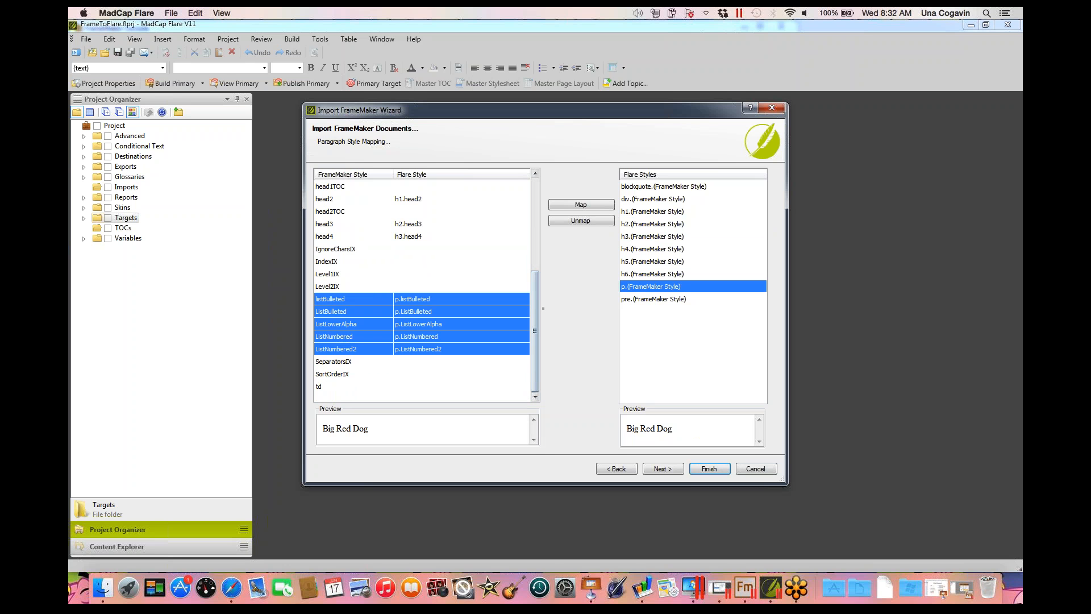
- Map the paragraph styles Body, bodyText and CautionHead to the Flare p style
scroll(421, 285, "up", 5)
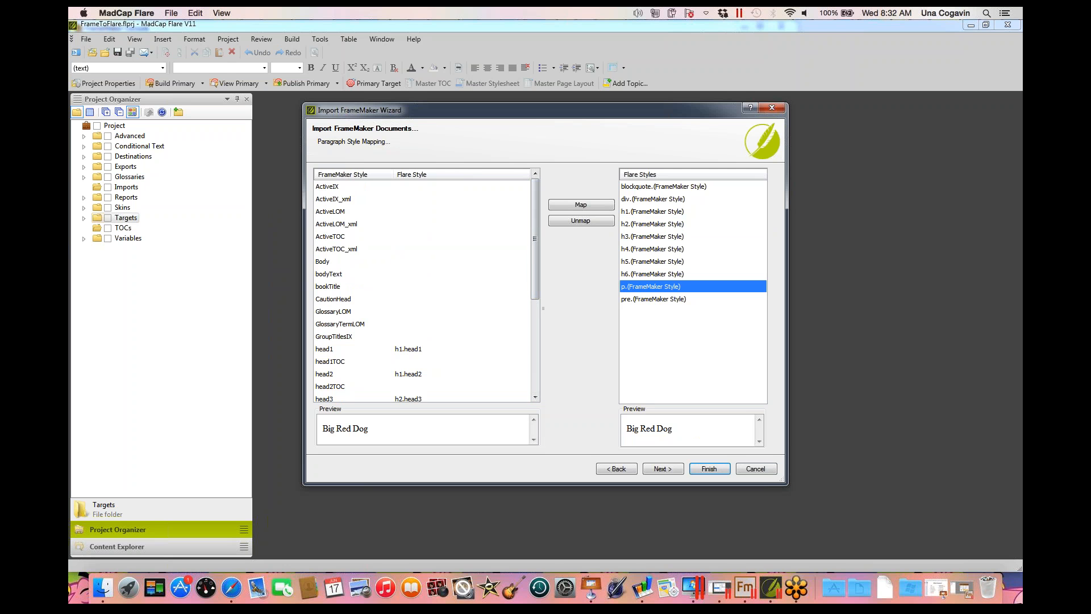
left_click(323, 262)
left_click(329, 274, "shift")
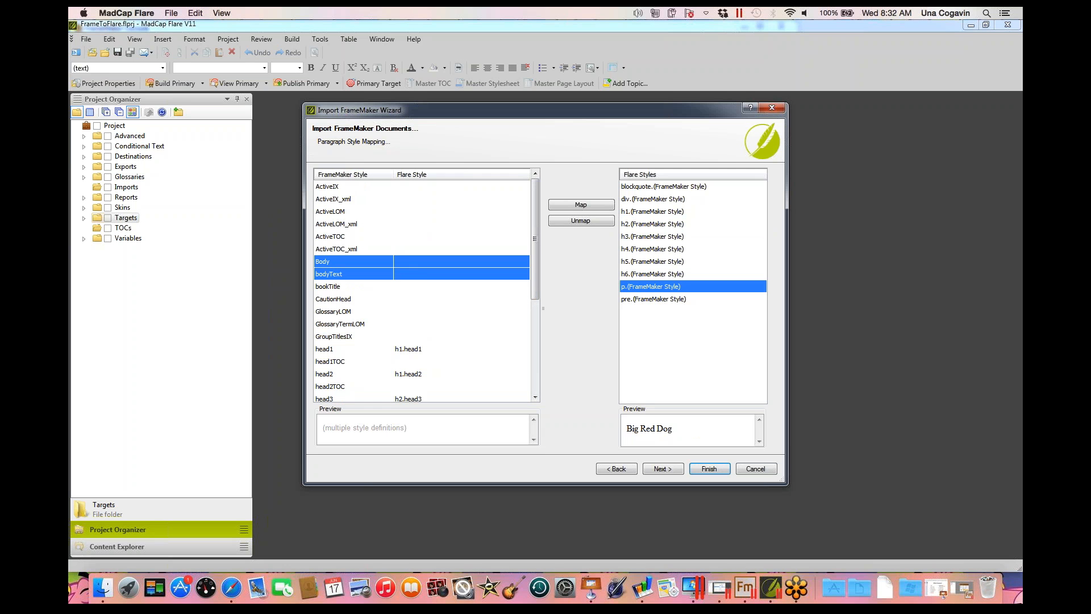
double_click(651, 286)
left_click(333, 299)
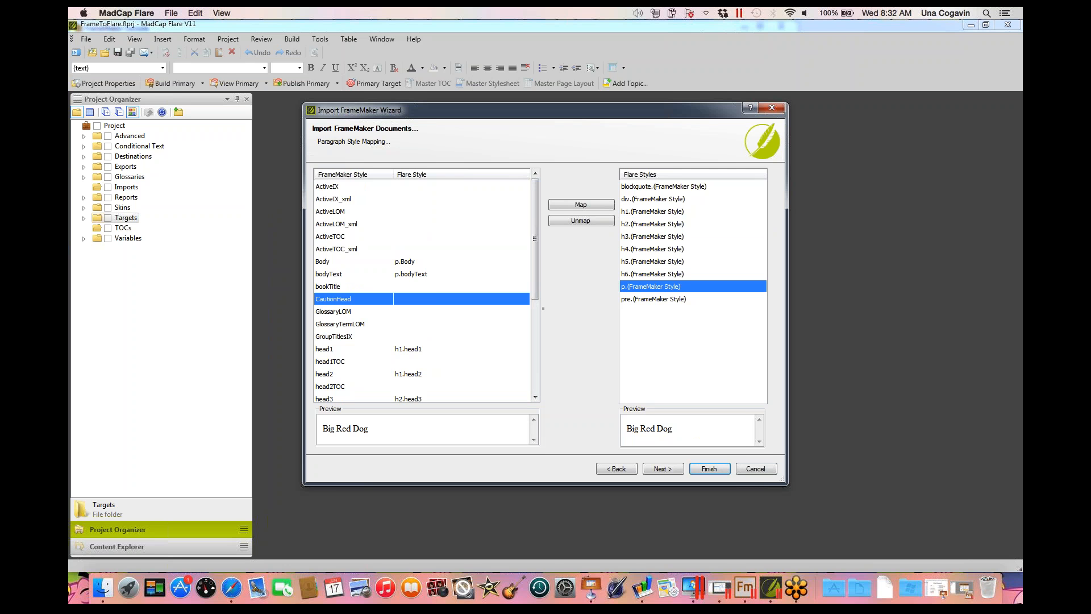
double_click(651, 286)
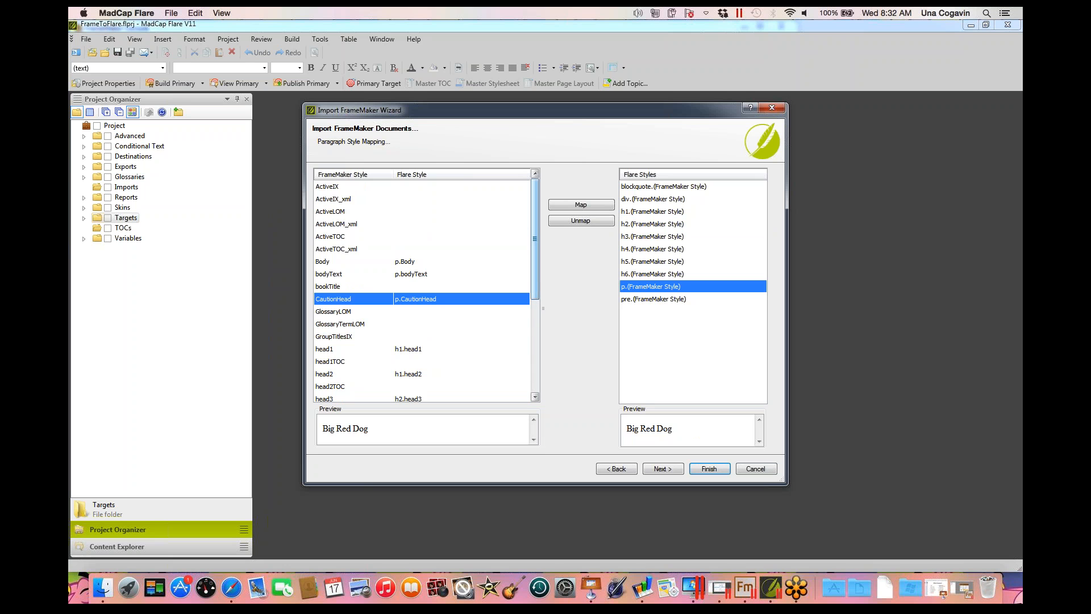
- Proceed to character style mapping and map all the FrameMaker character styles to the Flare span style
scroll(422, 290, "down", 4)
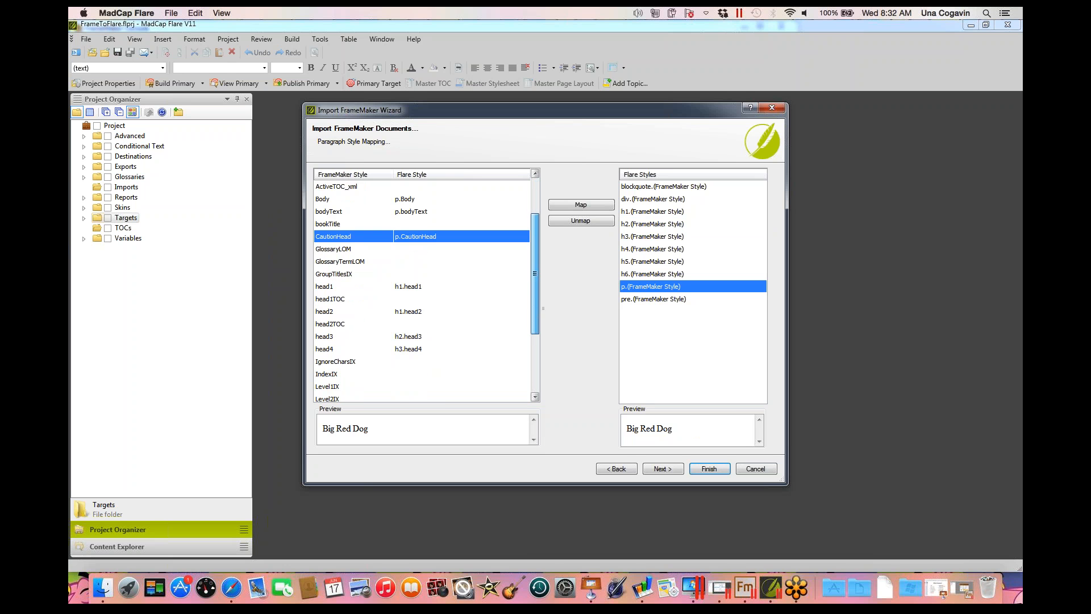
scroll(422, 290, "down", 2)
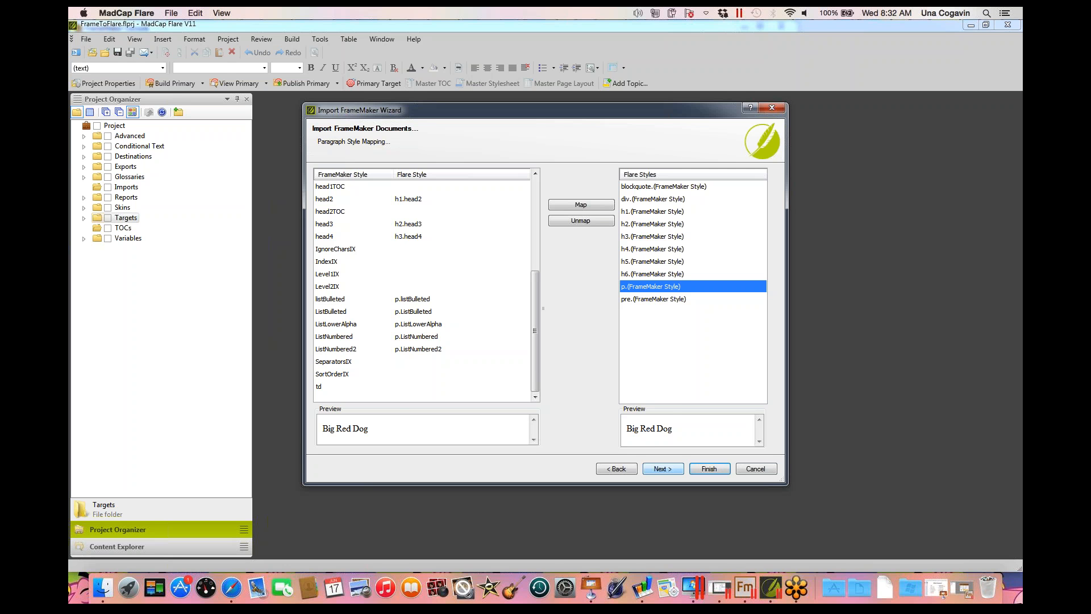
left_click(663, 468)
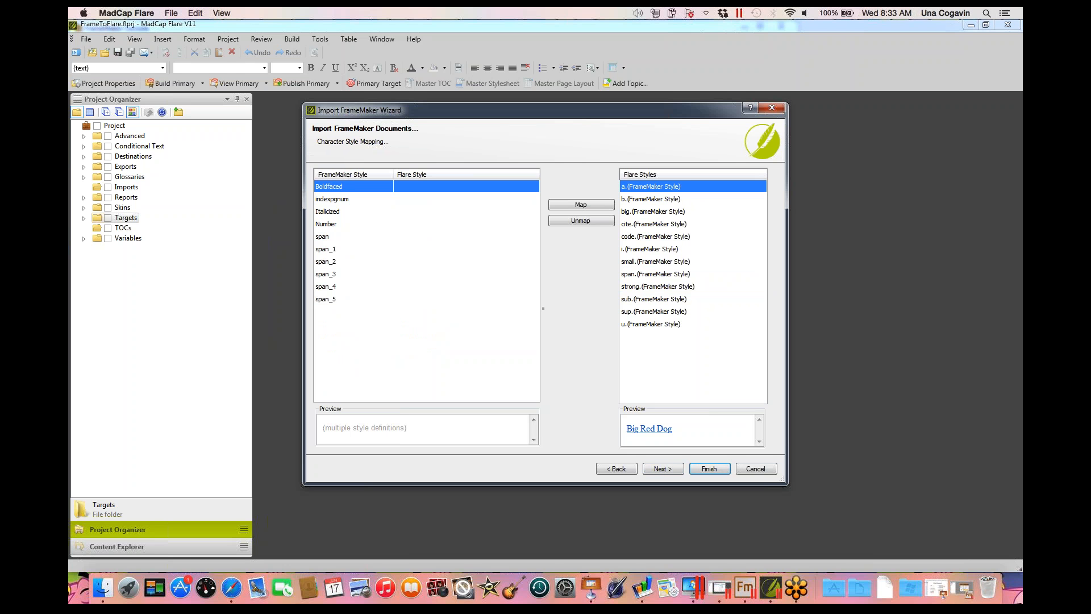
key("ctrl+a")
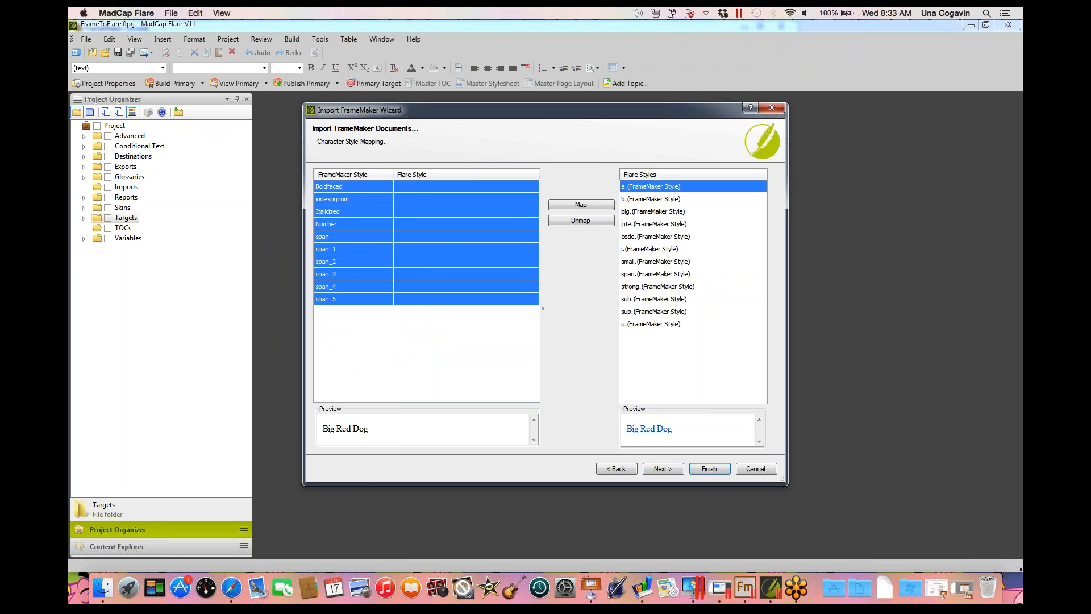
double_click(655, 274)
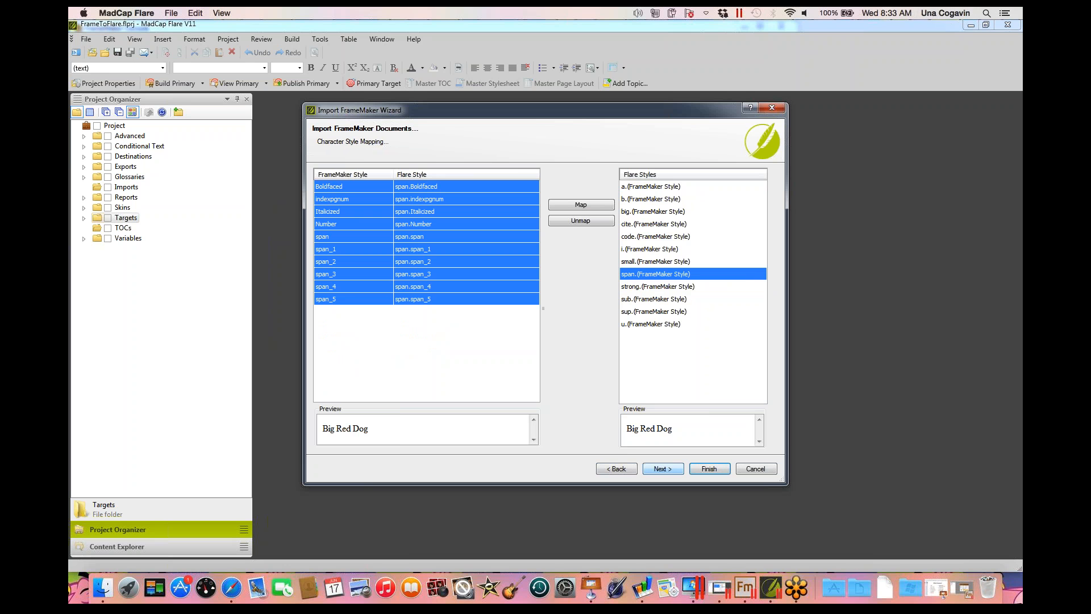
- Map the Heading & Page cross-reference style to MadCap:xref and finish the wizard to run the import
left_click(662, 468)
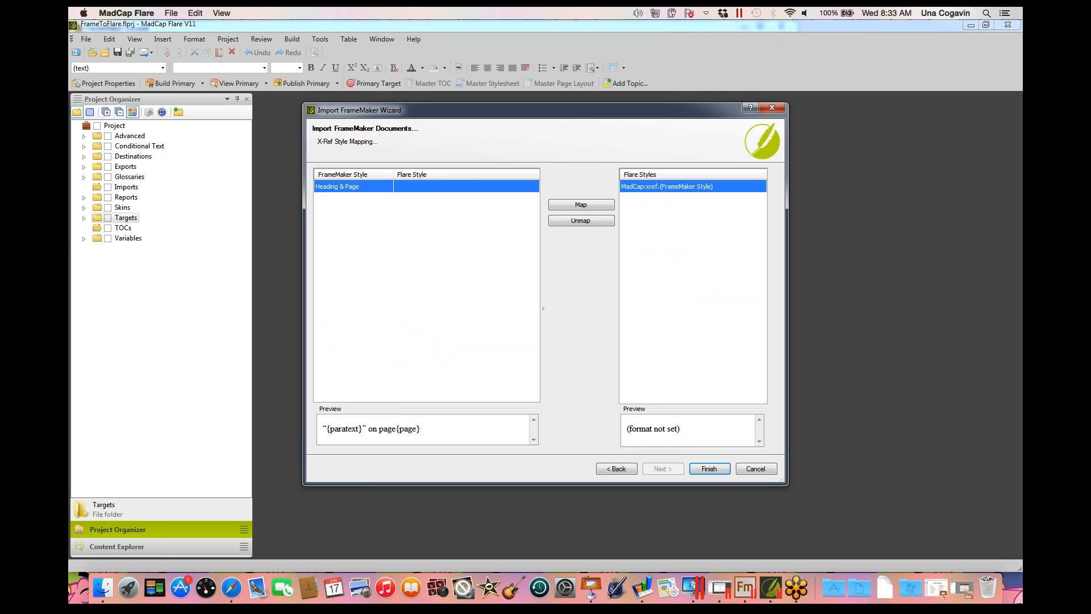
left_click(581, 205)
left_click(709, 469)
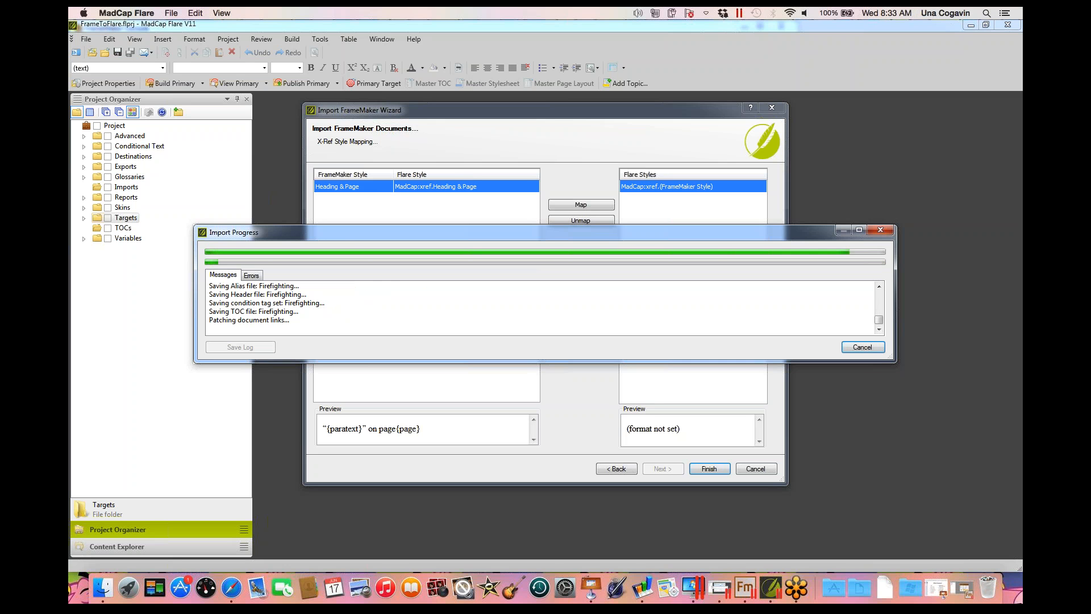
- Preview the imported topics, including FirefightingTOC, What_the_Fire_Protection, Firefighting_Units, Responsibilities and Stations_Overview, before accepting the import
left_click_drag(573, 234, 465, 74)
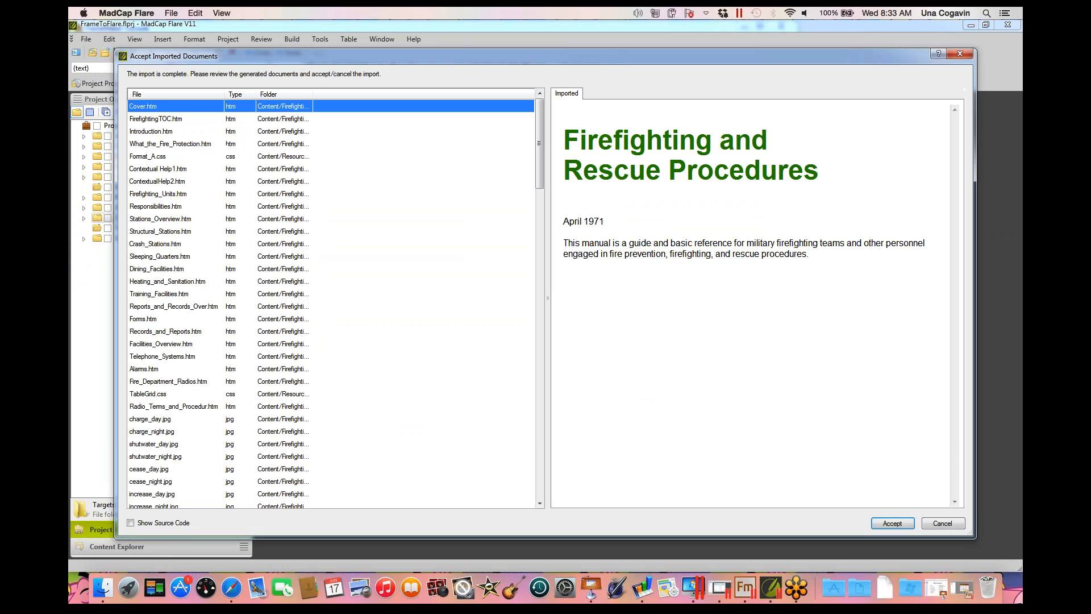
left_click_drag(647, 57, 615, 32)
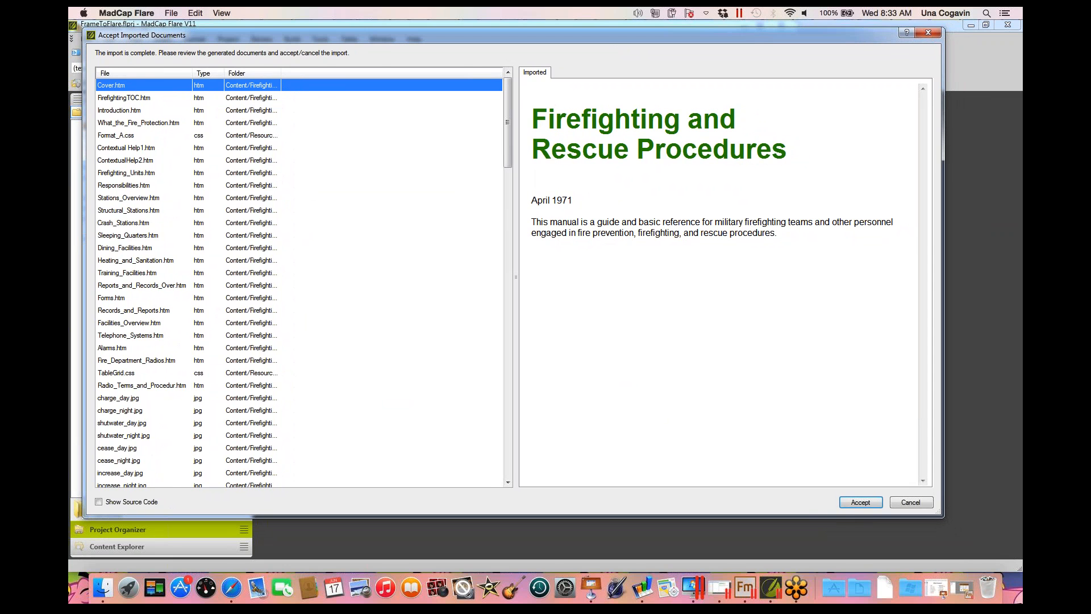
left_click_drag(762, 40, 795, 35)
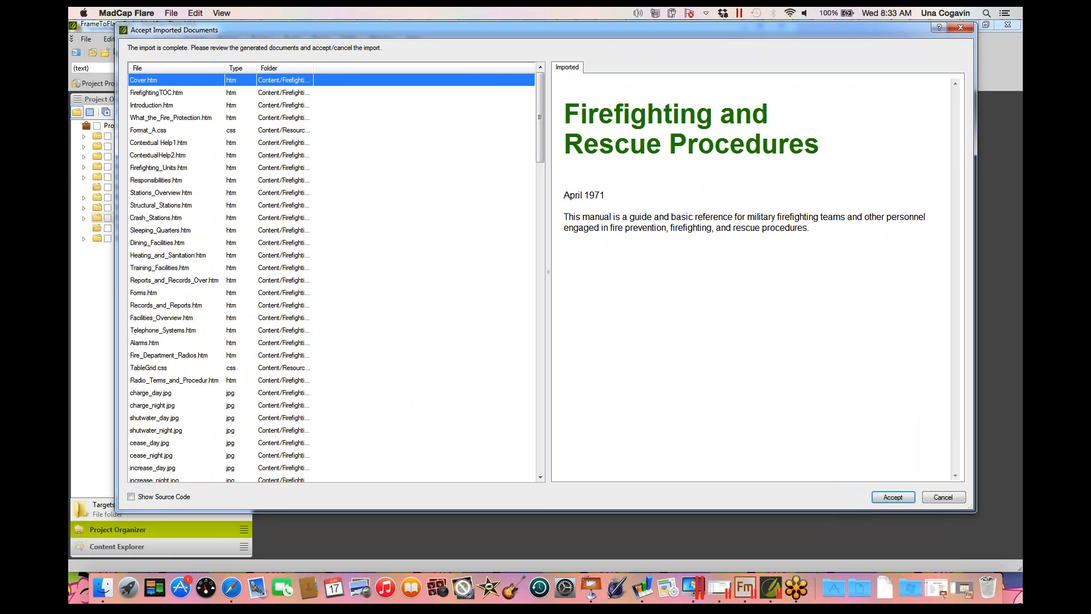
left_click(157, 92)
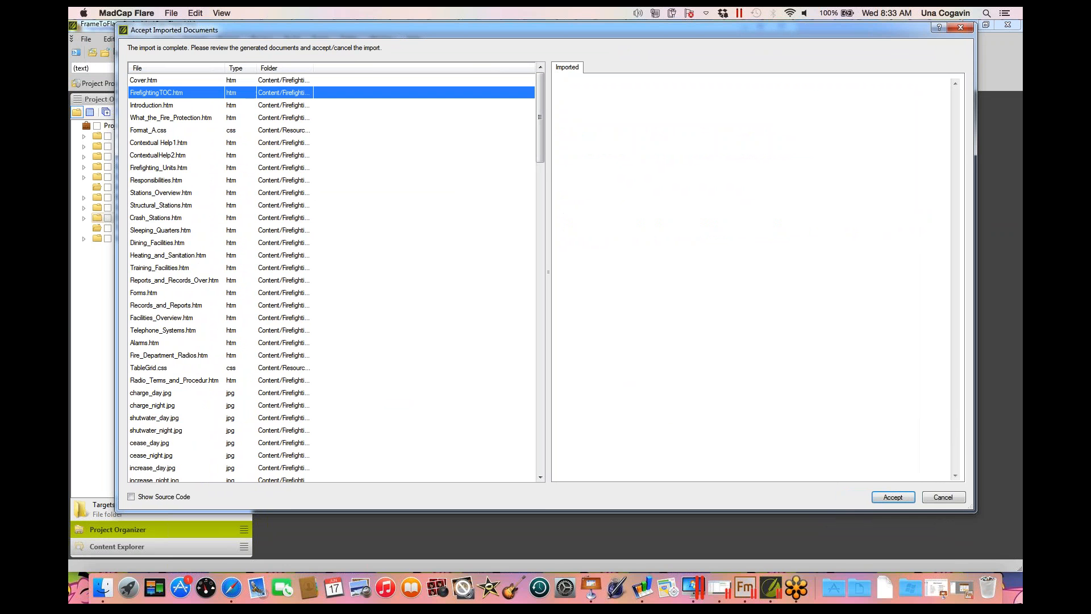
left_click(171, 117)
left_click(159, 167)
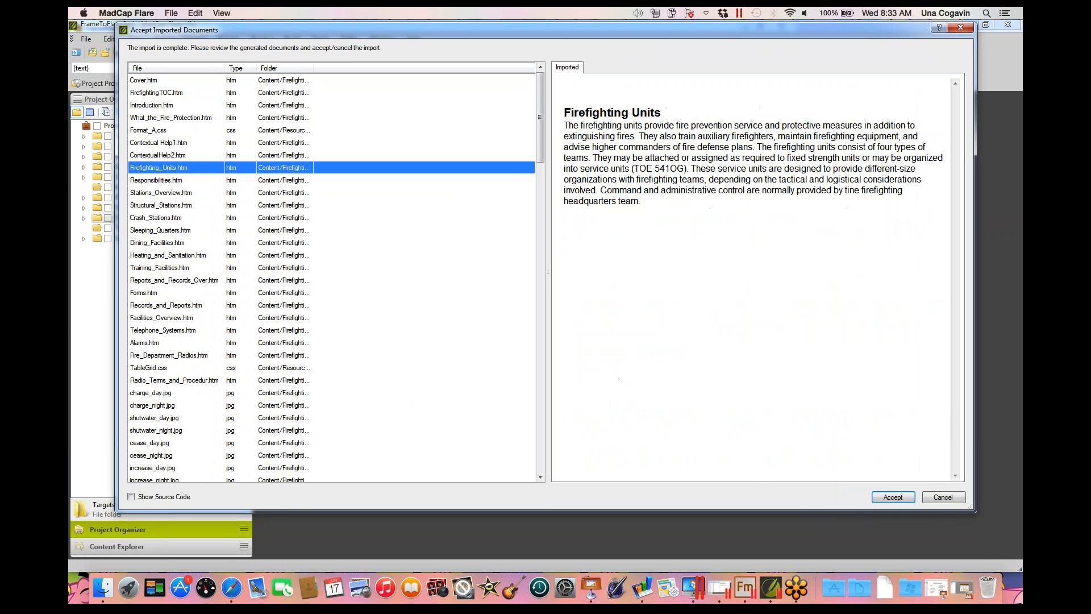
left_click(157, 180)
left_click(161, 192)
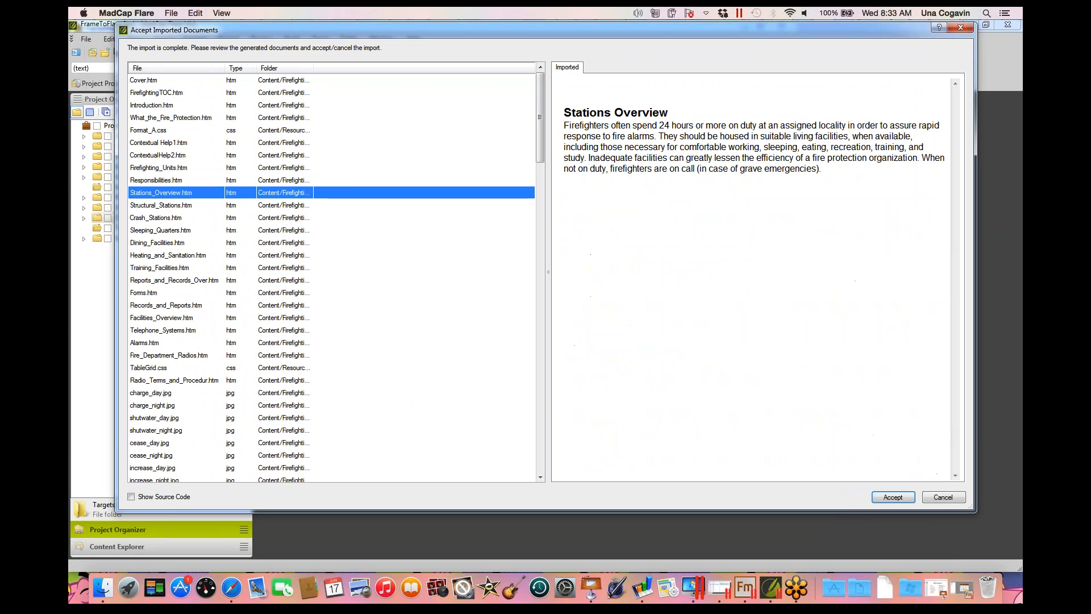
- Preview the imported Structural_Stations and Crash_Stations topics and the Format_A.css table stylesheet
left_click(160, 205)
left_click(155, 218)
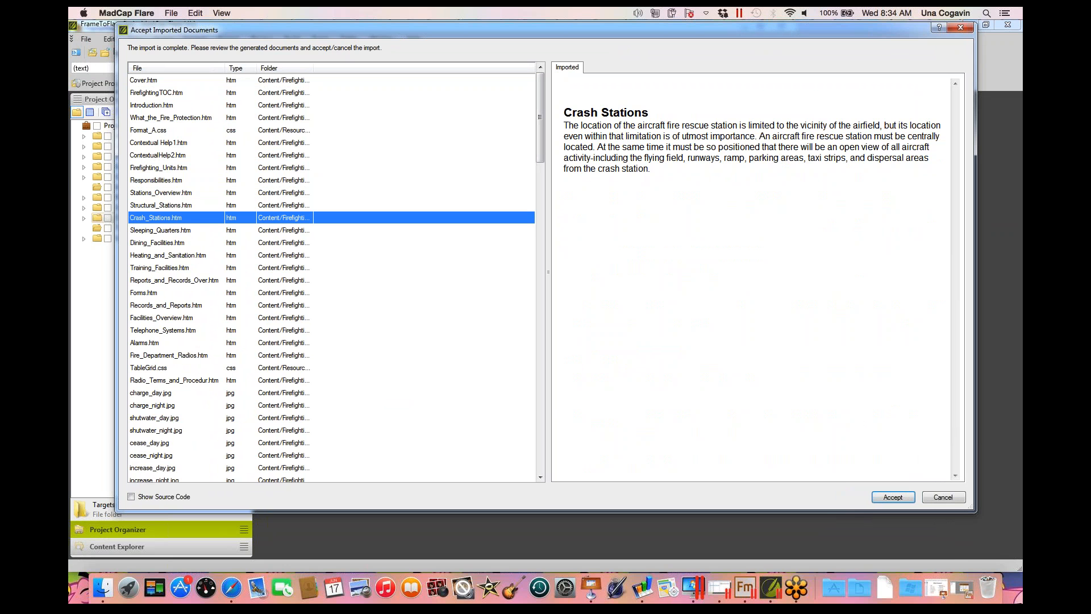
left_click(160, 230)
left_click(156, 217)
left_click(148, 130)
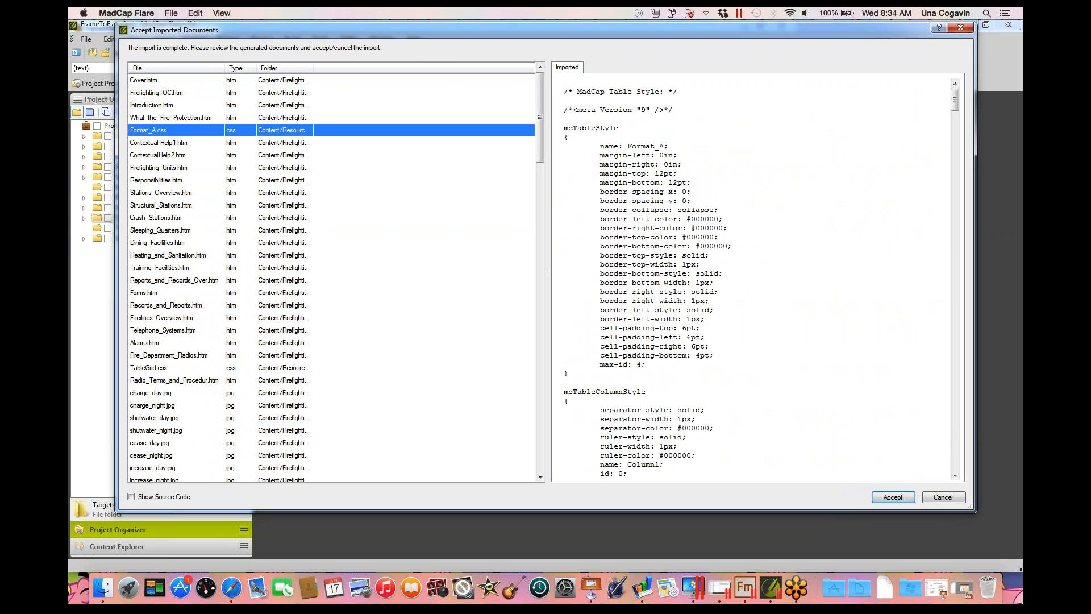
- Preview the imported topics in sequence from Contextual Help1 through Structural_Stations and Forms to Radio_Terms_and_Procedur
left_click(159, 142)
key("Down")
key("Down")
key("Down")
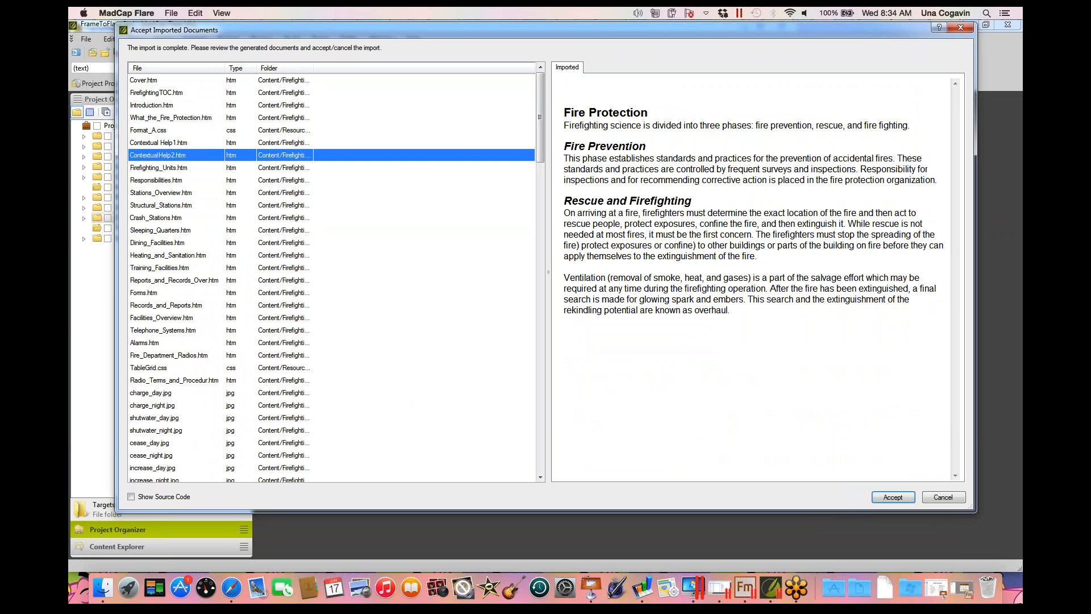
key("Down")
key("Down")
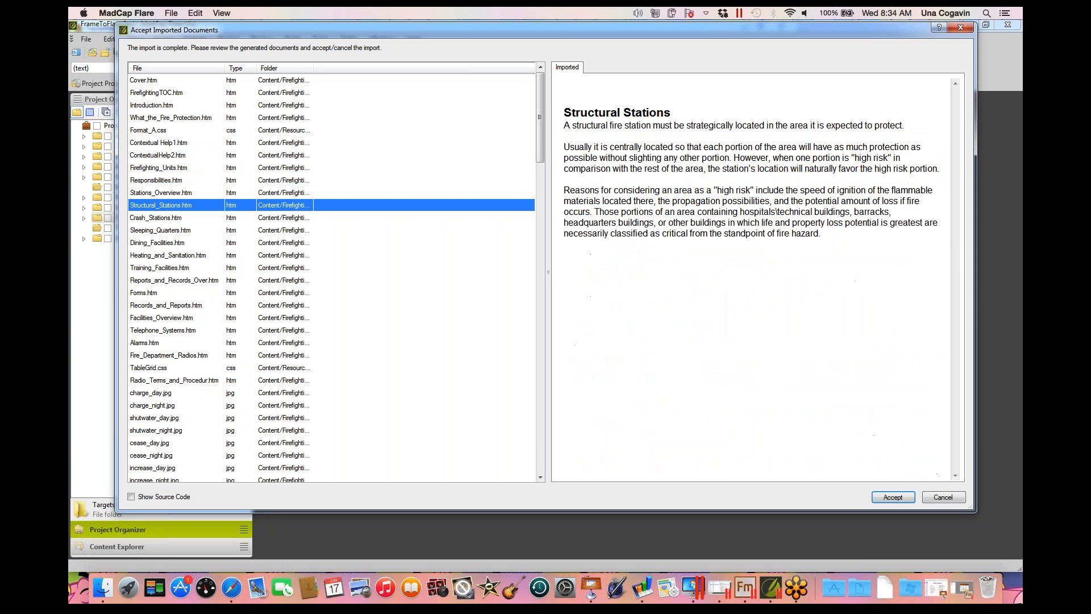
key("Down")
key("Down")
key("Down")
key("Down")
key("Down")
key("Down")
key("Down")
key("Down")
key("Down")
key("Down")
key("Down")
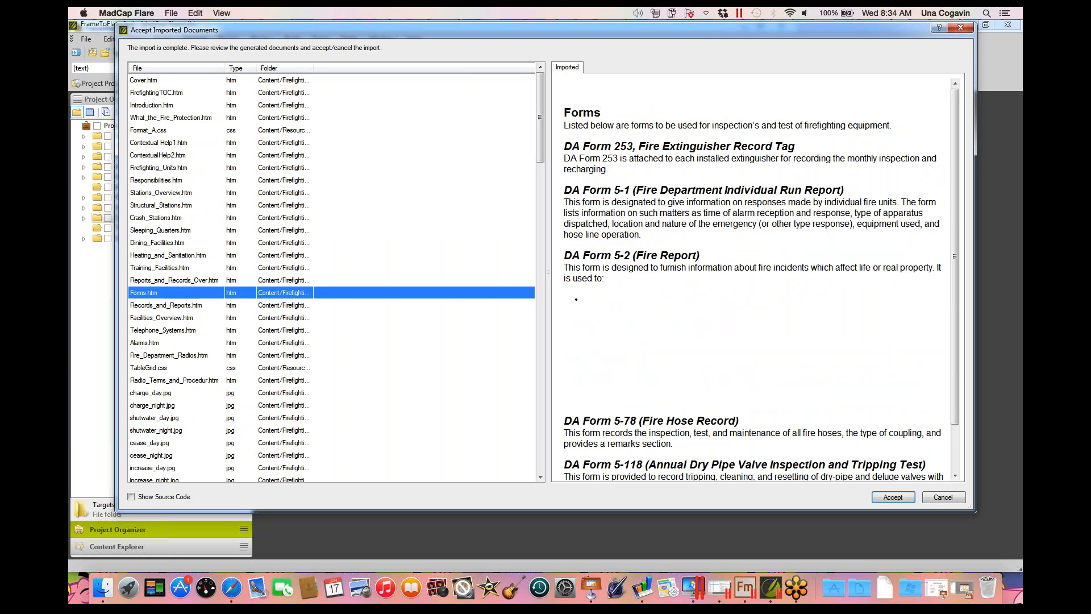
key("Down")
key("Down")
key("Down")
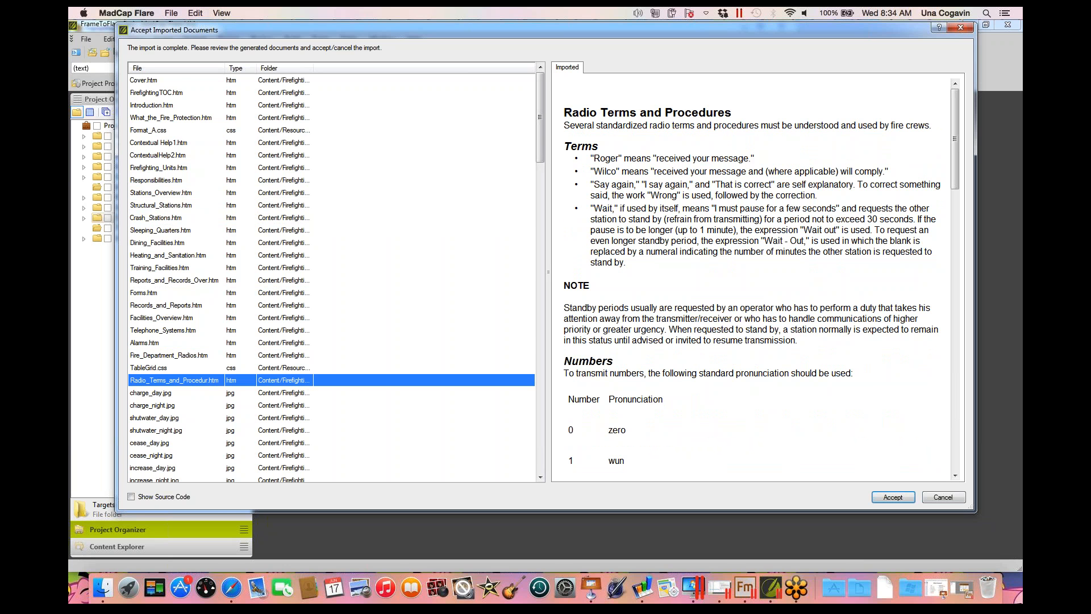
- Review the Responsibilities topic and the list of generated files, and accept the import
left_click(156, 180)
scroll(156, 180, "down", 1)
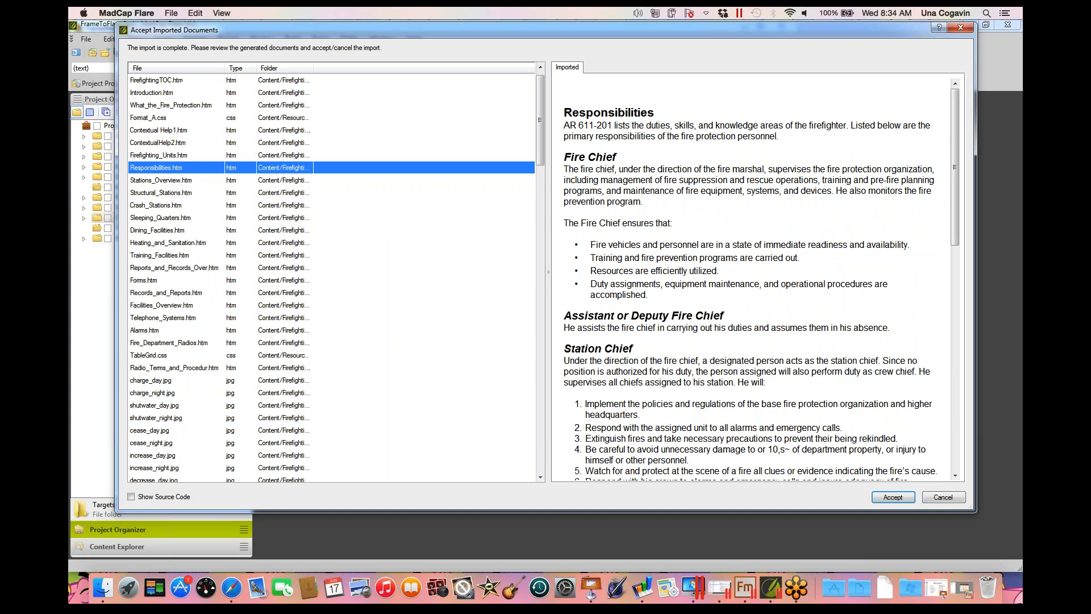
left_click_drag(955, 167, 955, 256)
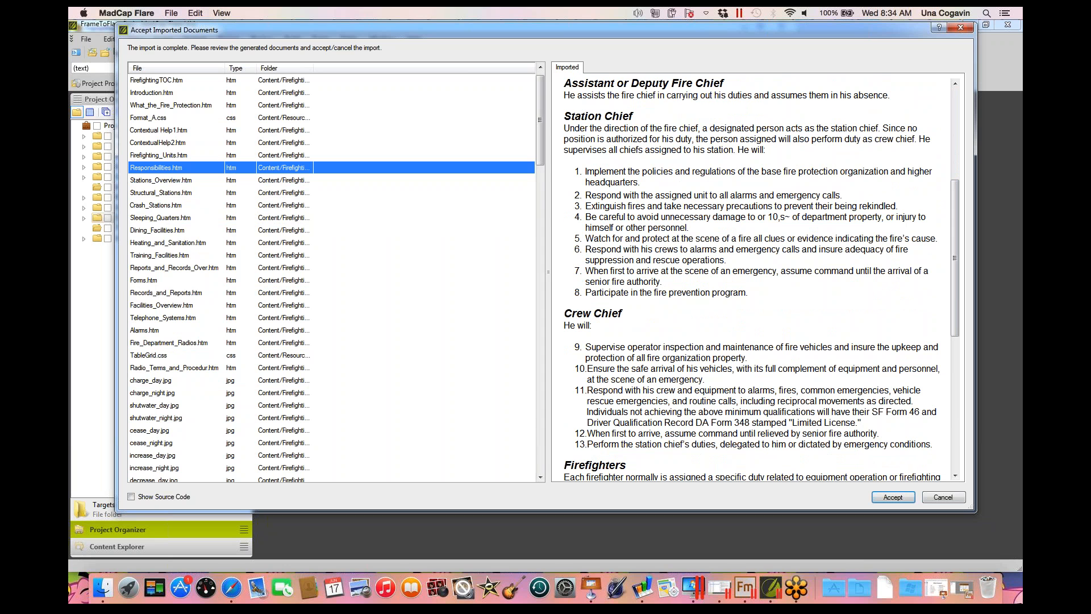
scroll(332, 278, "down", 4)
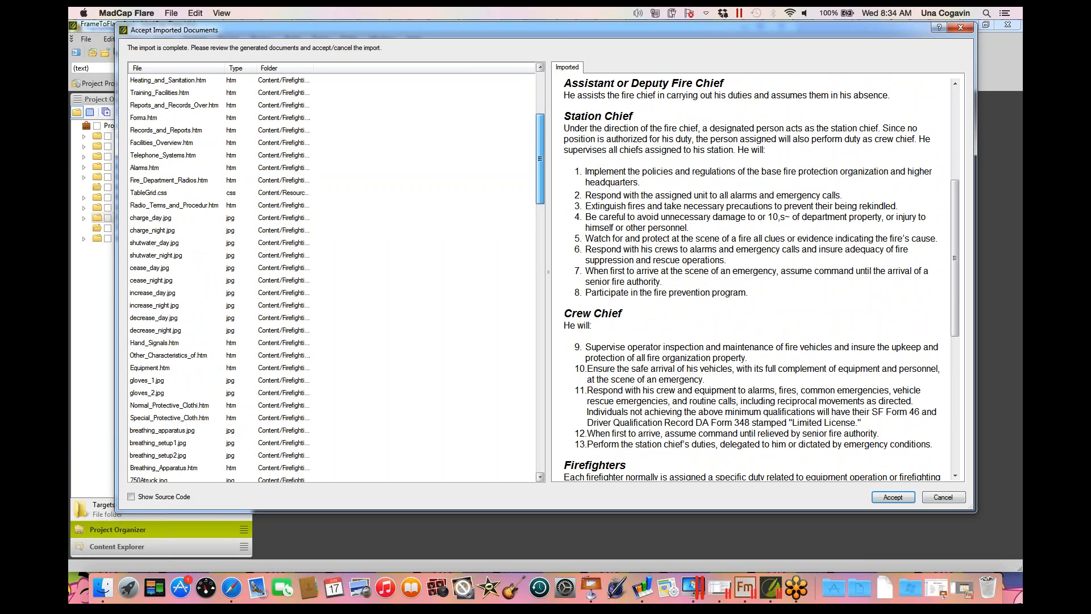
scroll(333, 278, "up", 4)
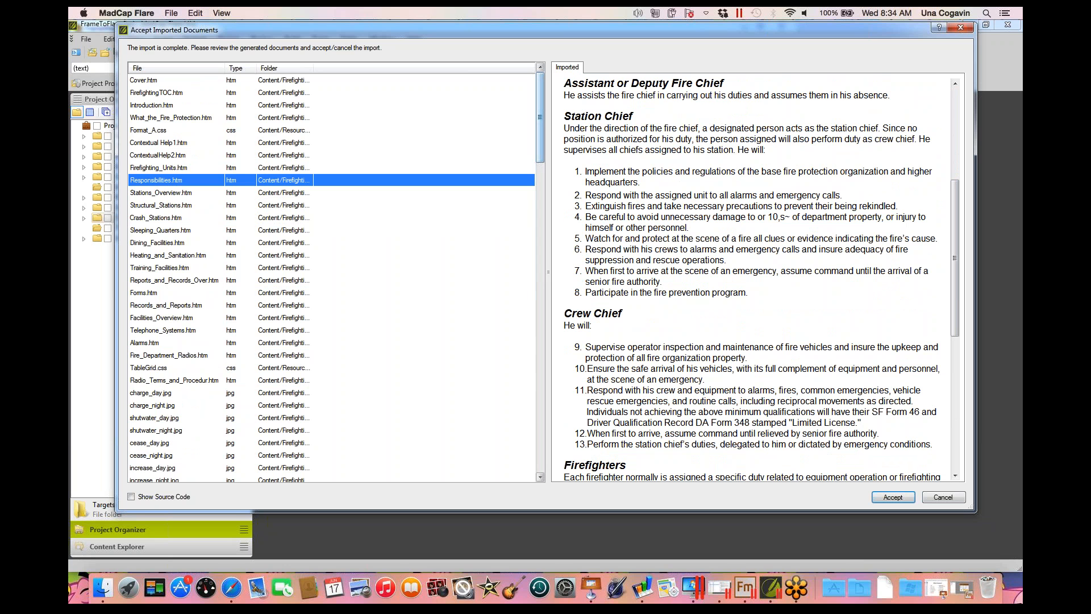
mouse_move(540, 116)
left_mouse_down()
mouse_move(540, 165)
mouse_move(540, 115)
left_mouse_up()
left_click(893, 497)
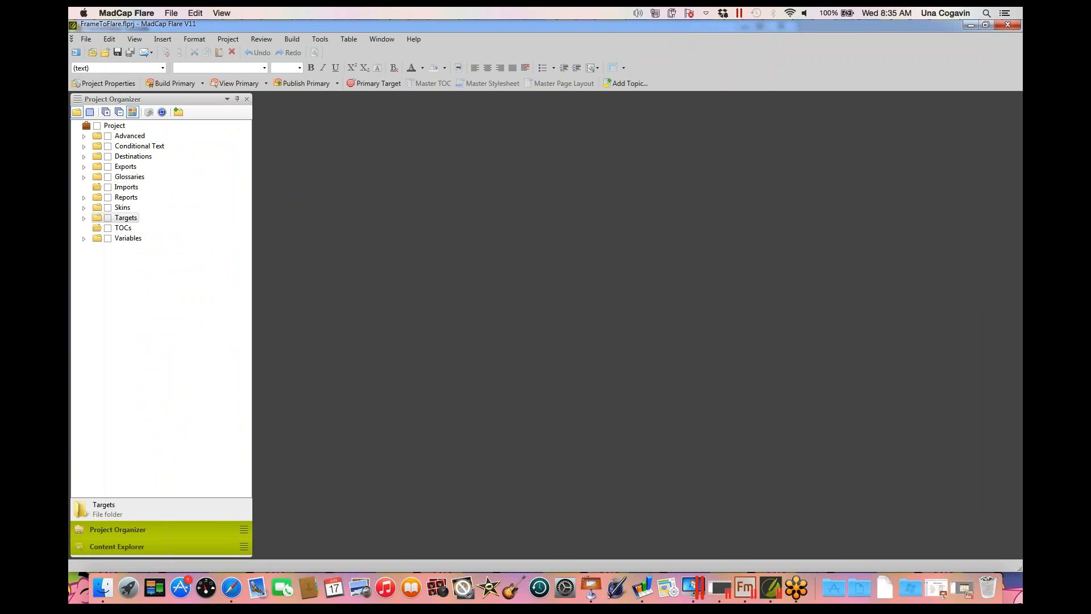
- Refresh the project's content files and expand the Firefighting folder to look through its imported topics and images
left_click(117, 547)
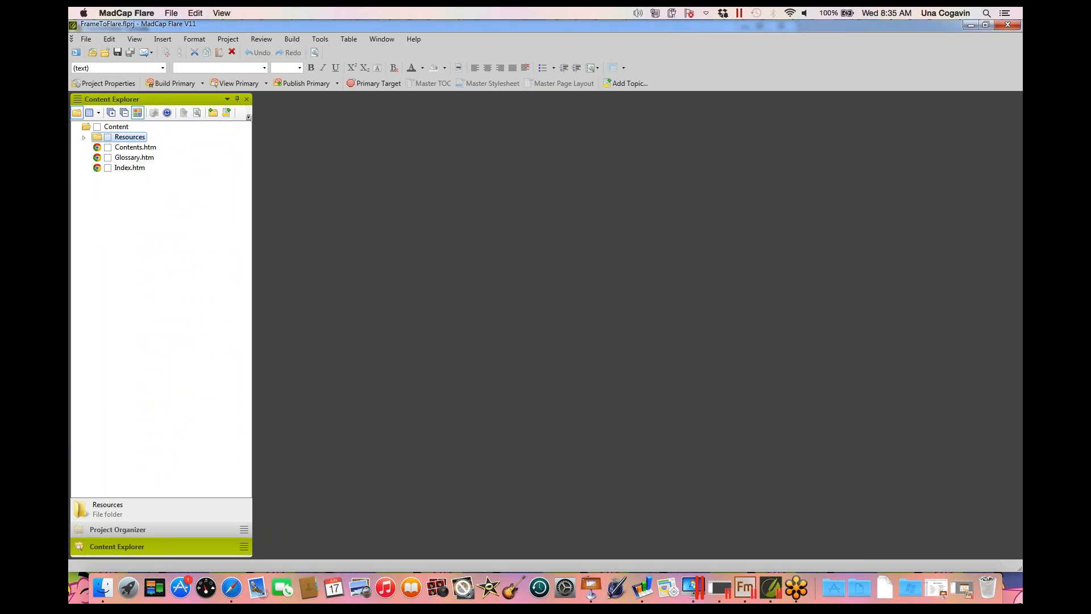
left_click(167, 113)
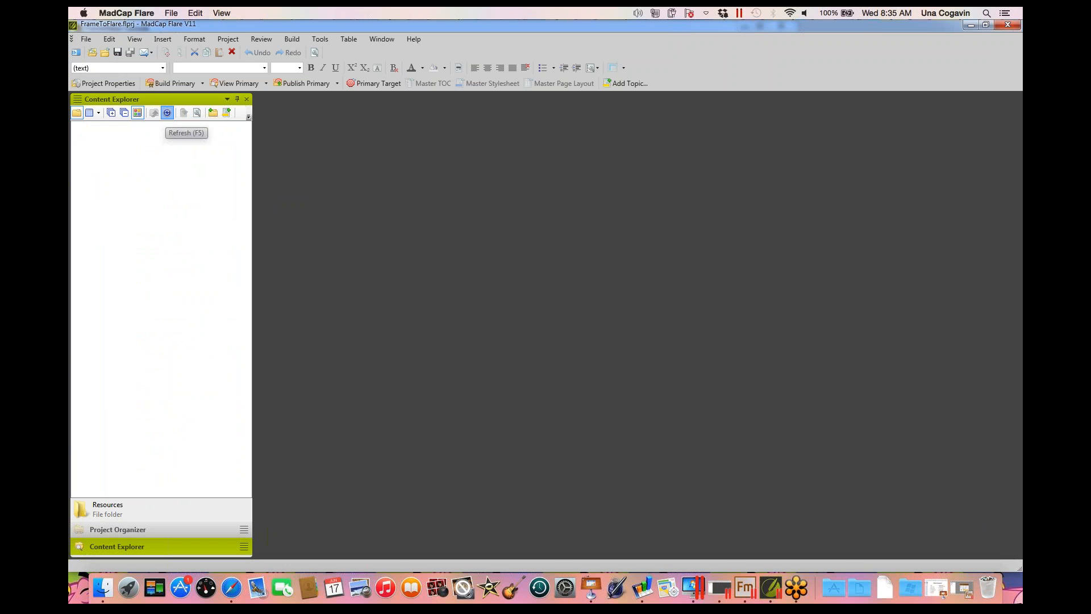
left_click(132, 137)
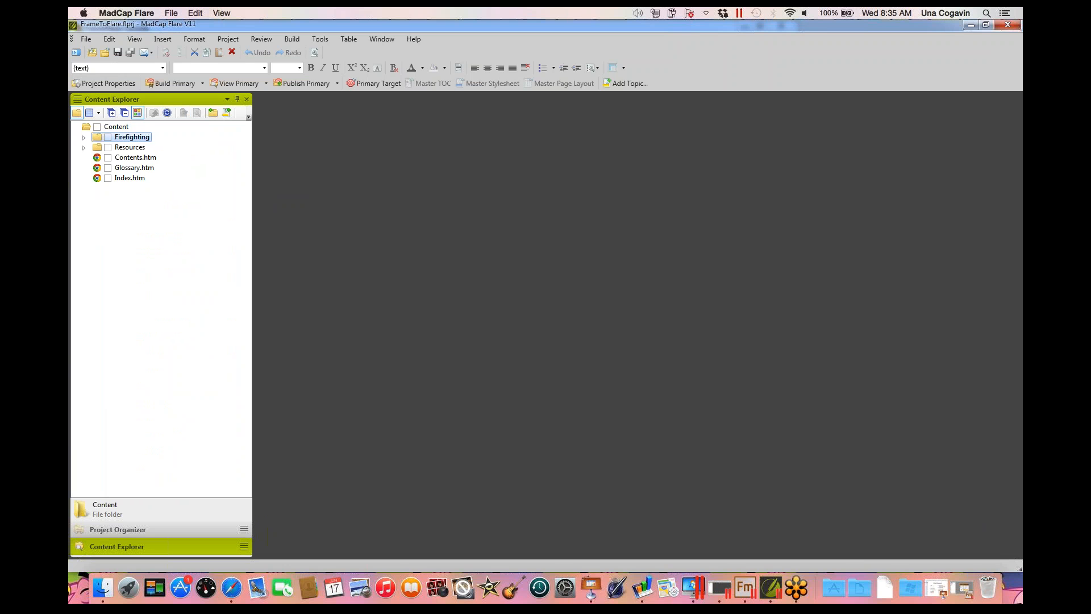
left_click(84, 137)
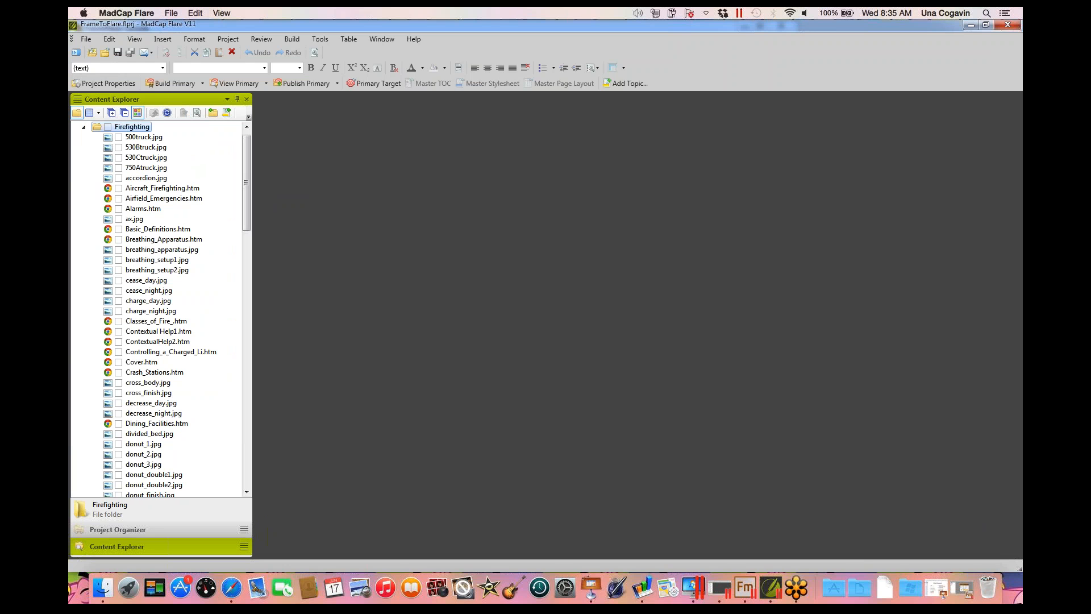
mouse_move(246, 182)
left_mouse_down()
mouse_move(246, 199)
mouse_move(246, 180)
left_mouse_up()
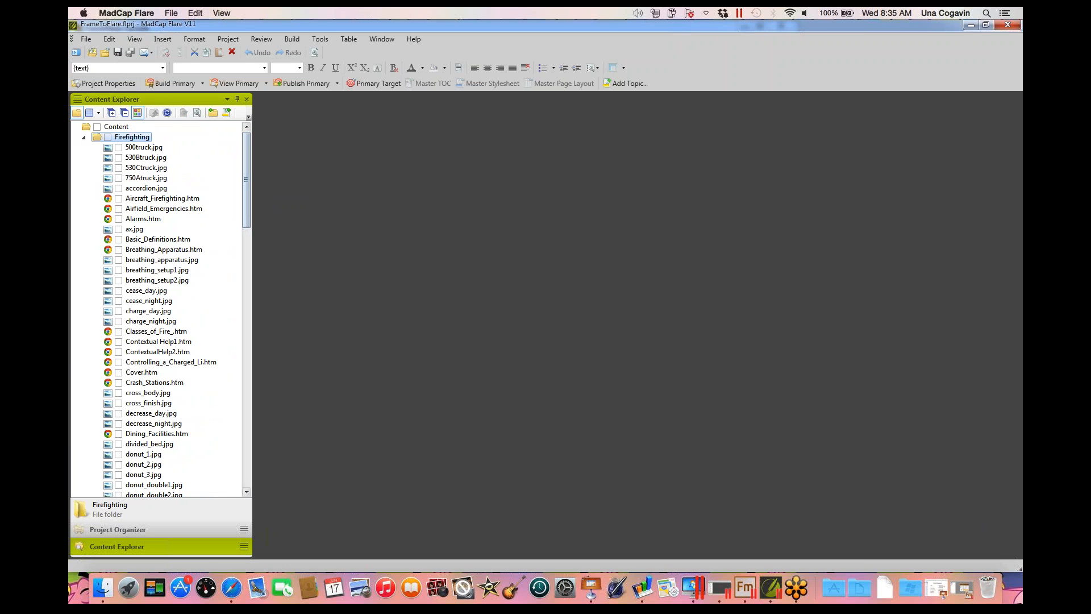
left_click(148, 310)
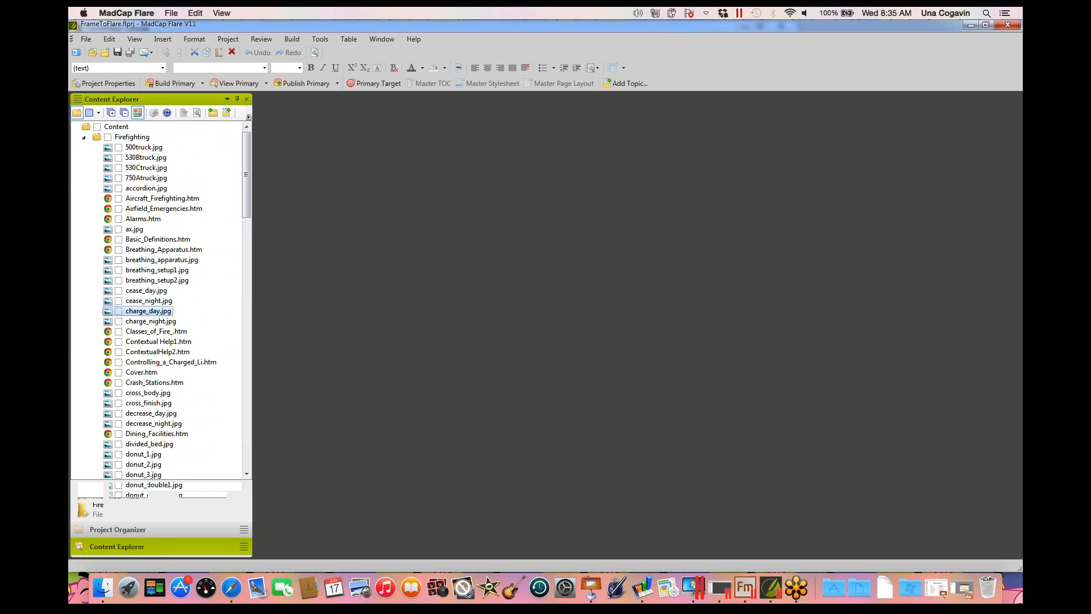
left_click_drag(246, 175, 246, 301)
scroll(159, 301, "up", 20)
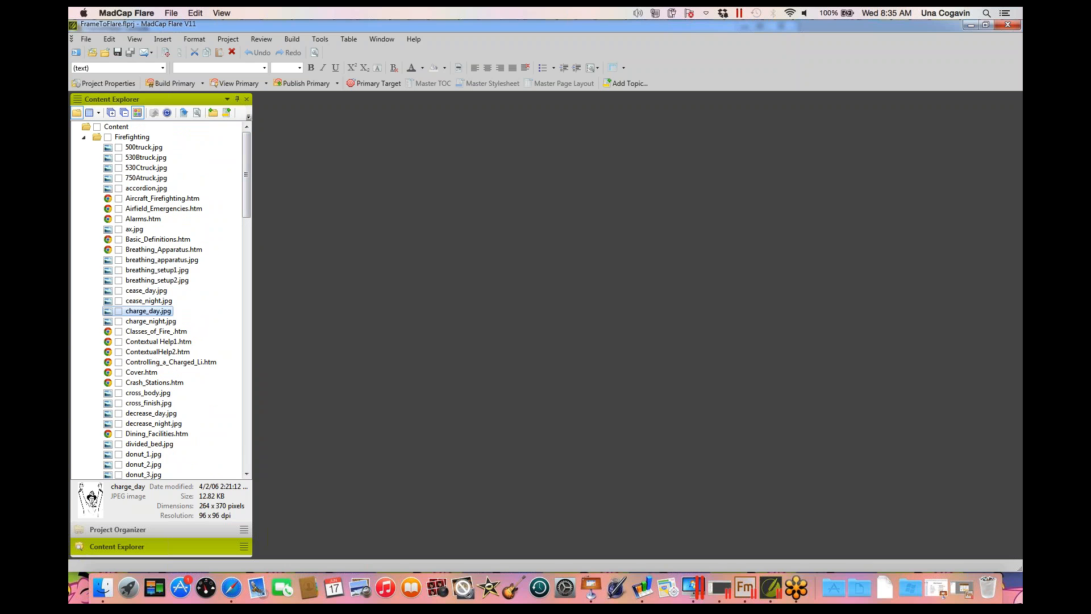
- Refresh the project organization, open the imported Firefighting TOC and expand its Introduction book
left_click(118, 529)
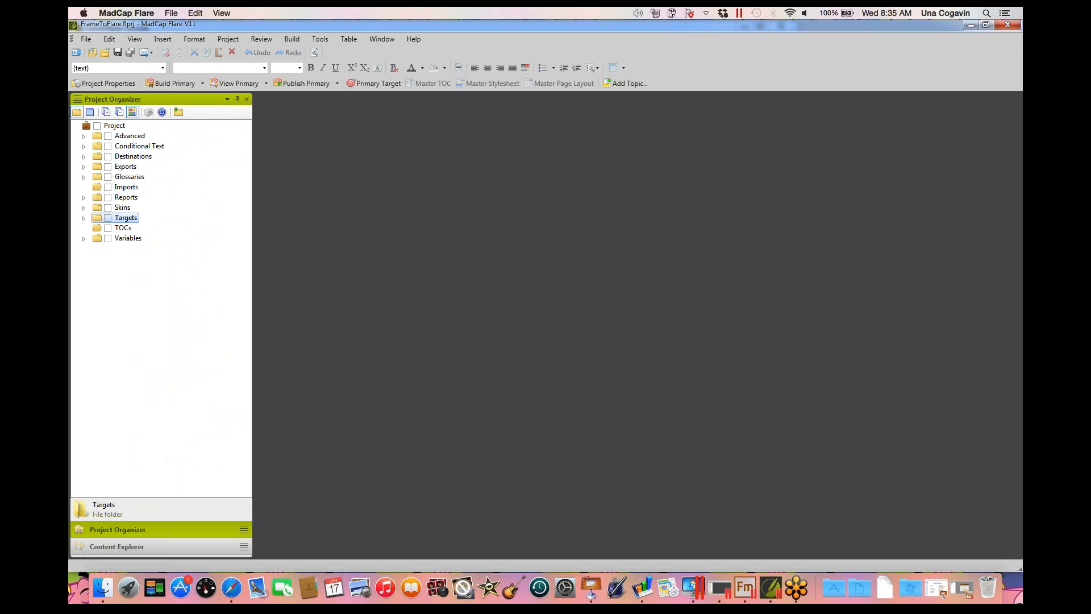
left_click(123, 227)
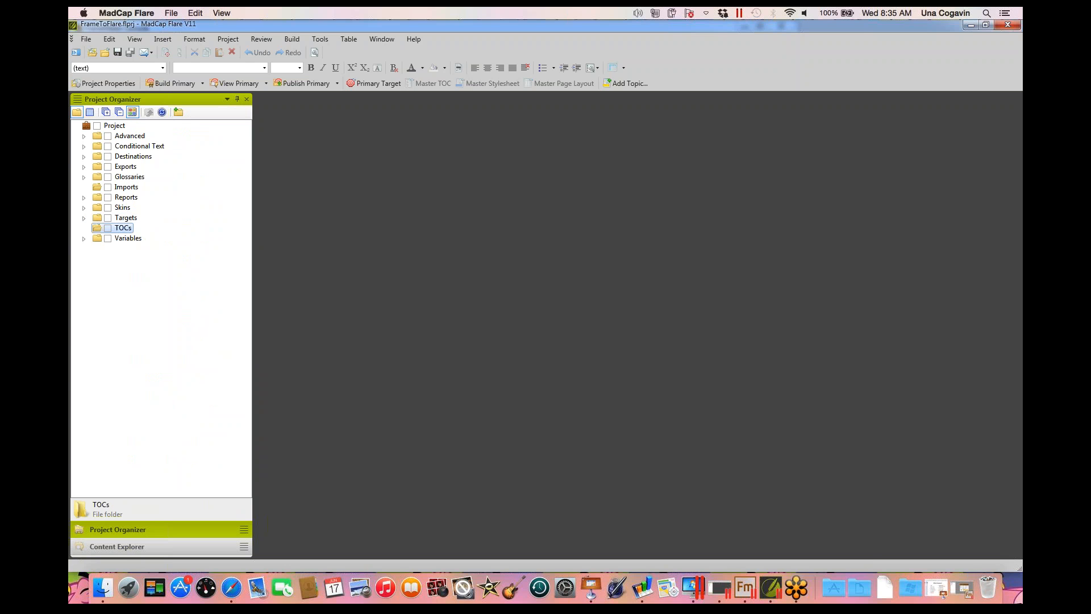
left_click(162, 112)
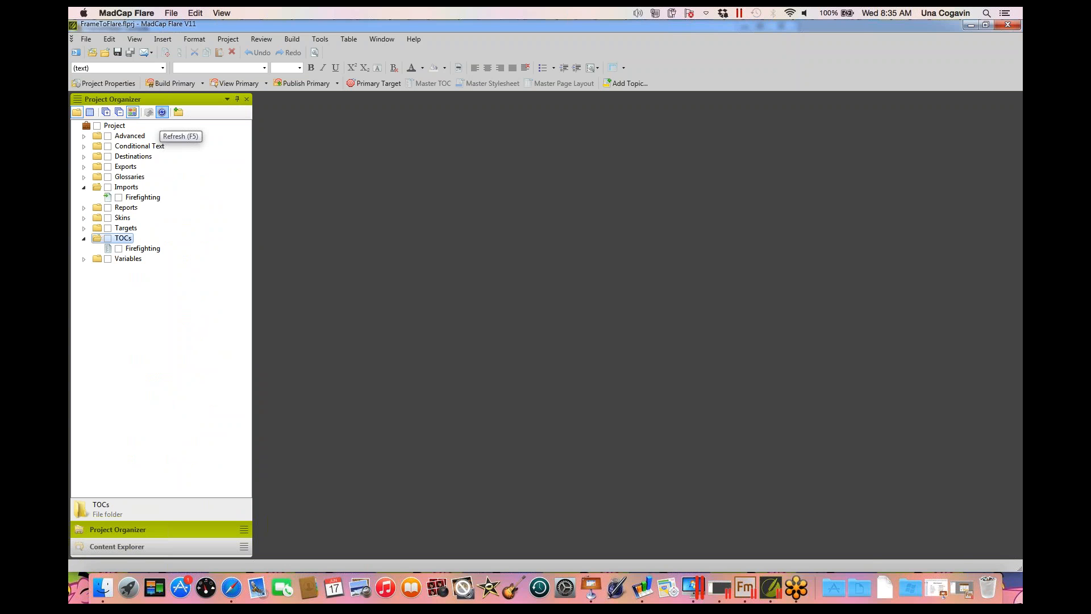
left_click(142, 248)
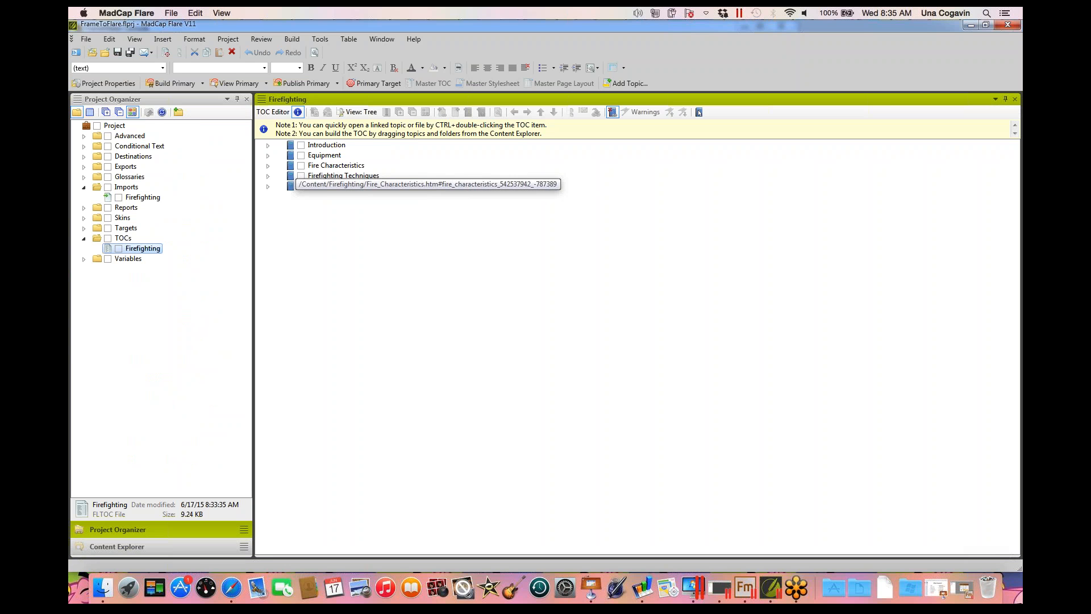
left_click(268, 146)
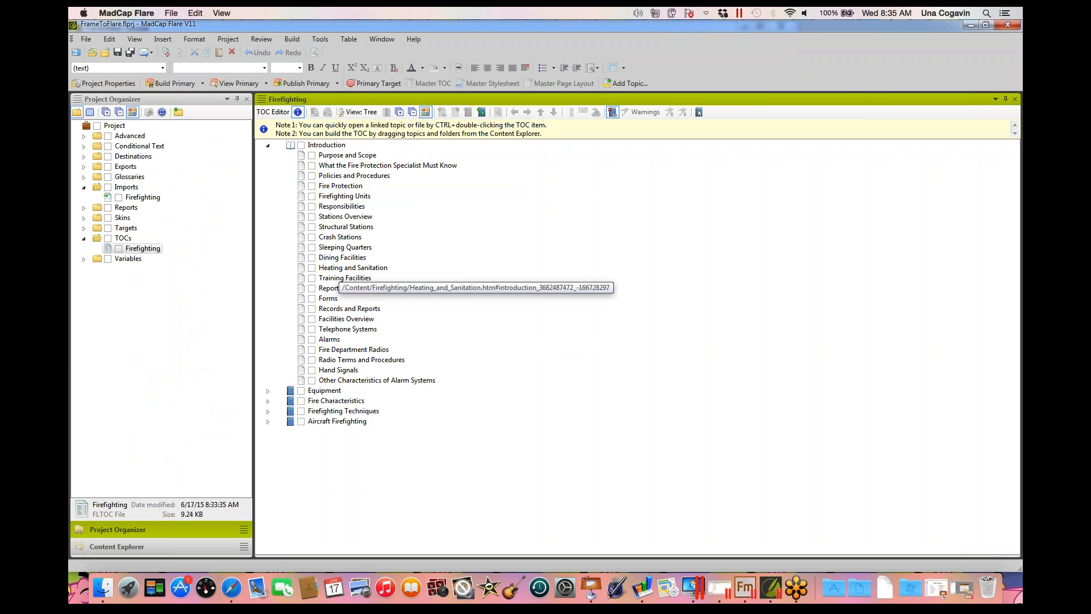
left_click(338, 269)
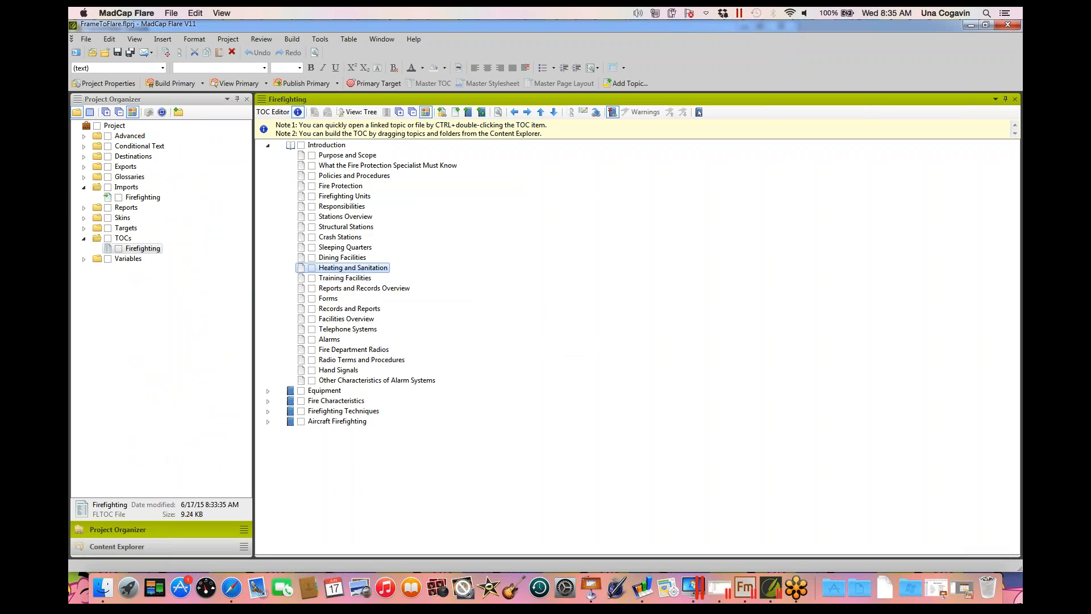
- Open the topic linked to the Stations Overview TOC entry to examine it, and close it again
left_click(347, 246)
key("Up")
key("Up")
key("Up")
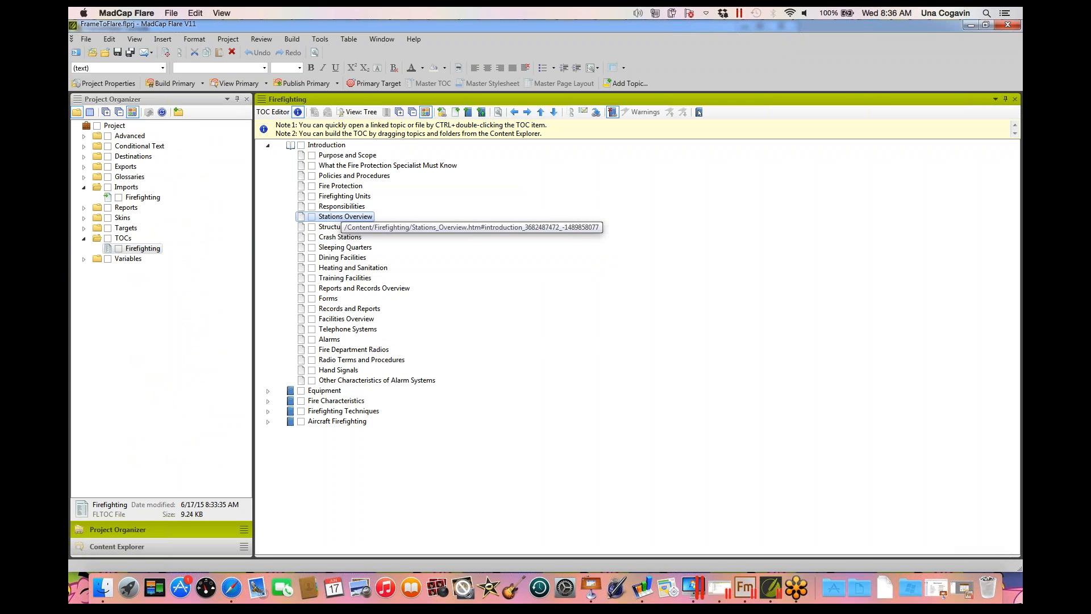
right_click(340, 216)
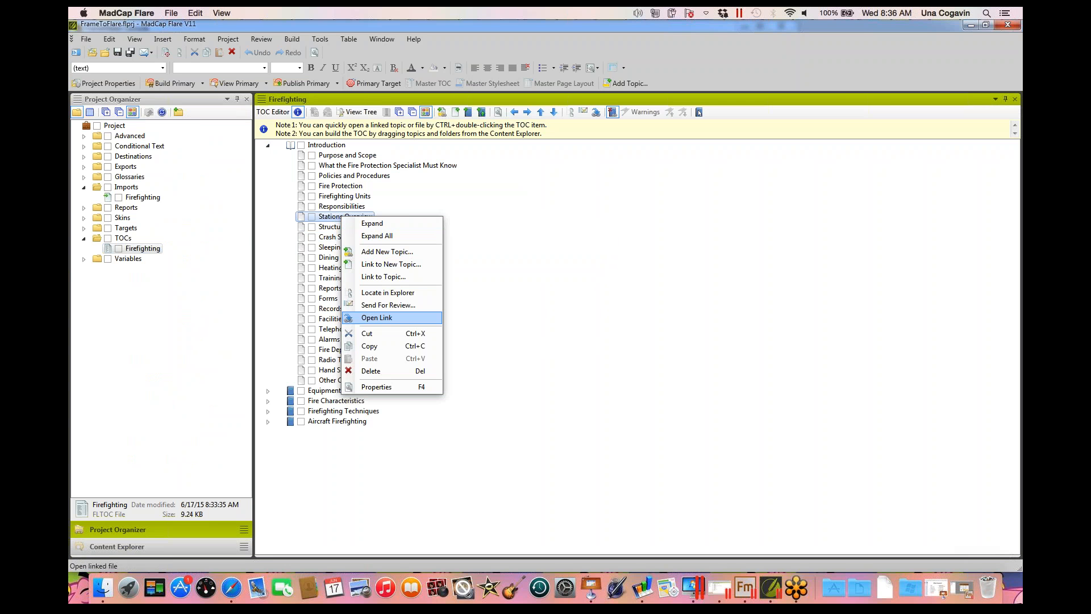
left_click(386, 317)
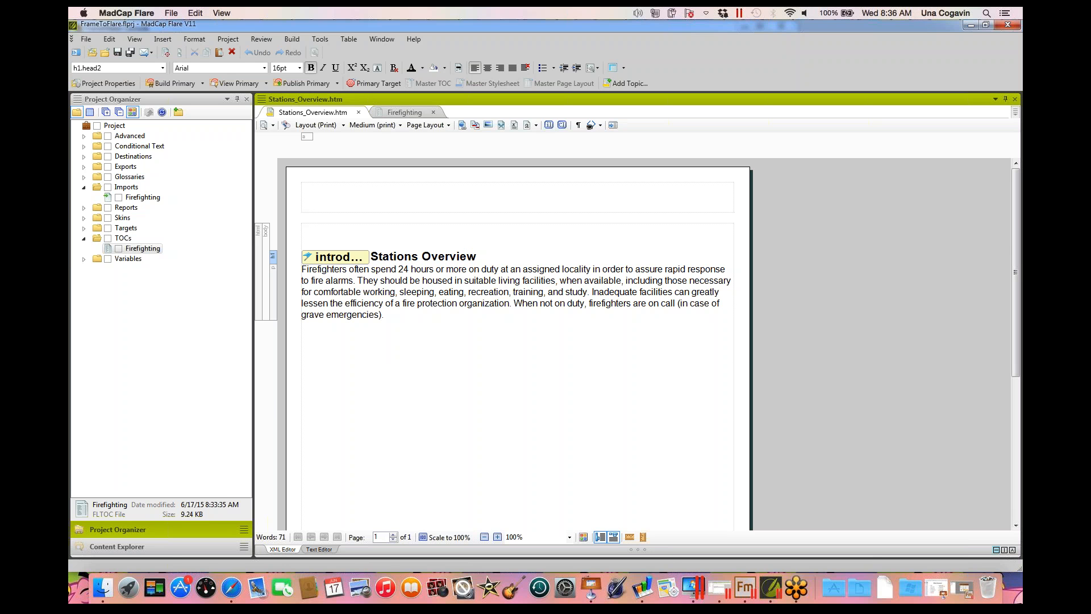
left_click(359, 112)
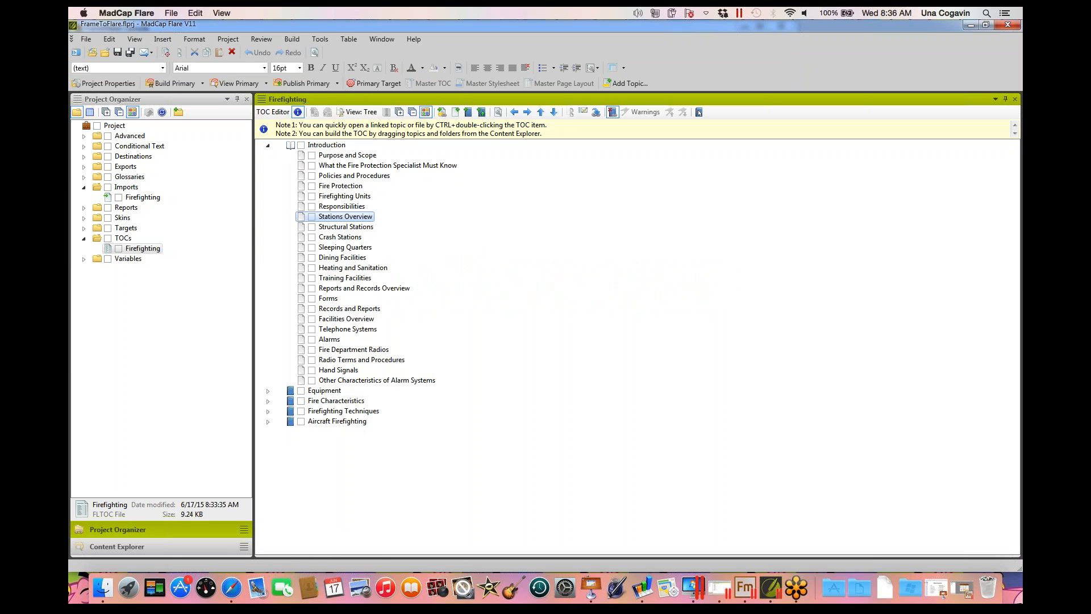
- Collapse the Firefighting content folder and check the PageLayouts, Stylesheets and TableStyles folders inside Resources
left_click(142, 248)
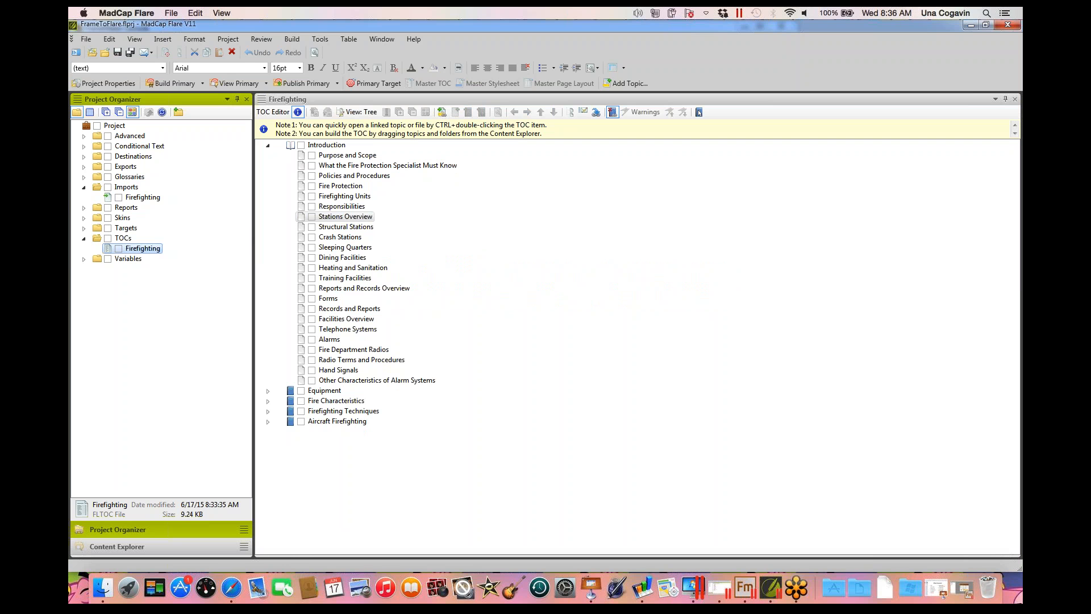
left_click(117, 547)
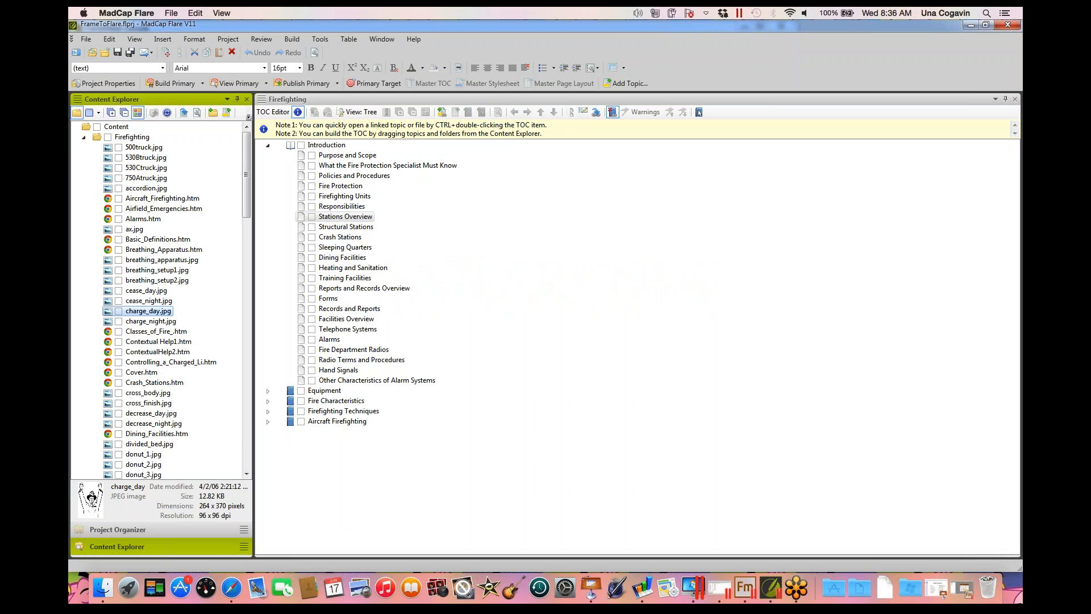
left_click(145, 157)
left_click(158, 239)
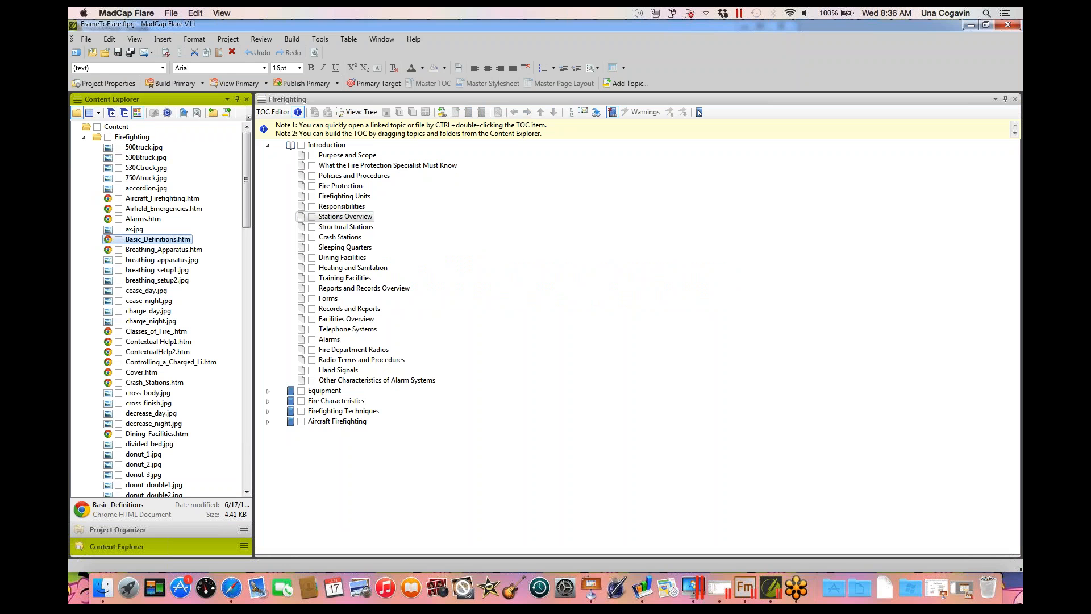
left_click(83, 138)
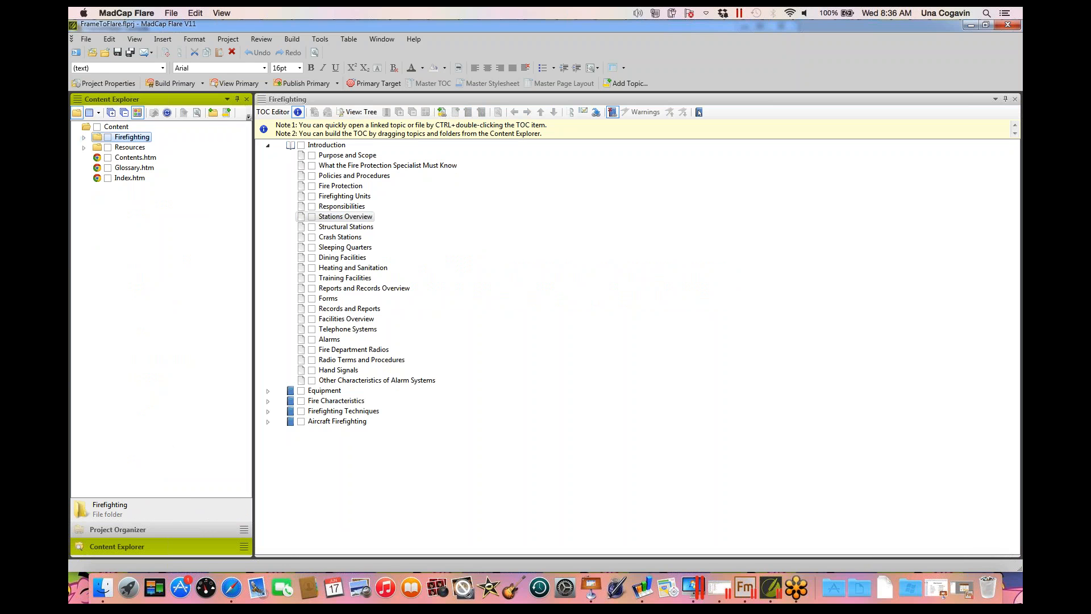
left_click(83, 147)
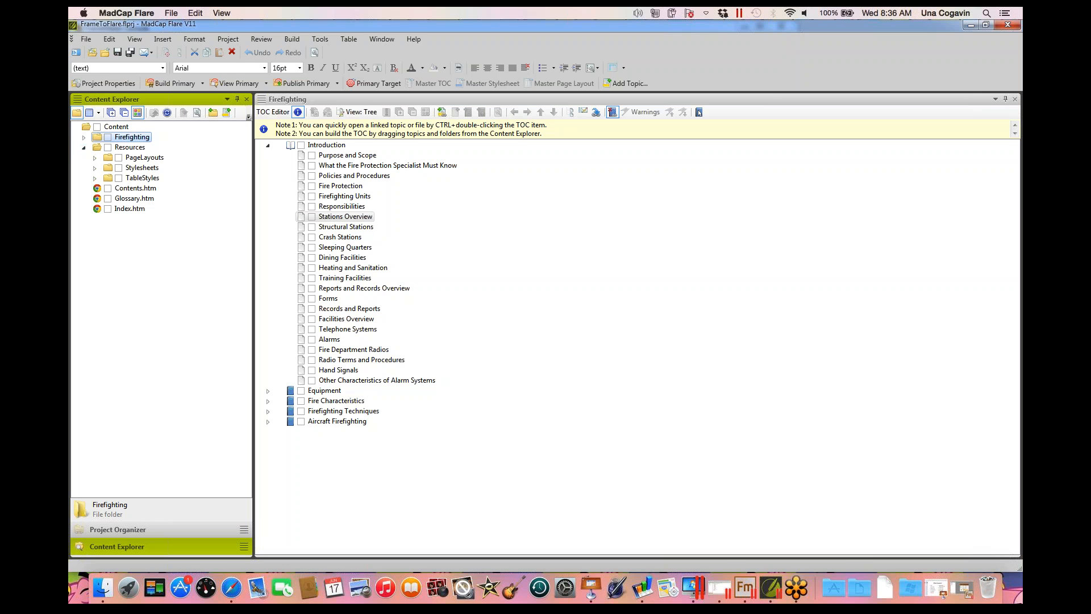
key("Down")
key("Down")
key("Down")
key("Down")
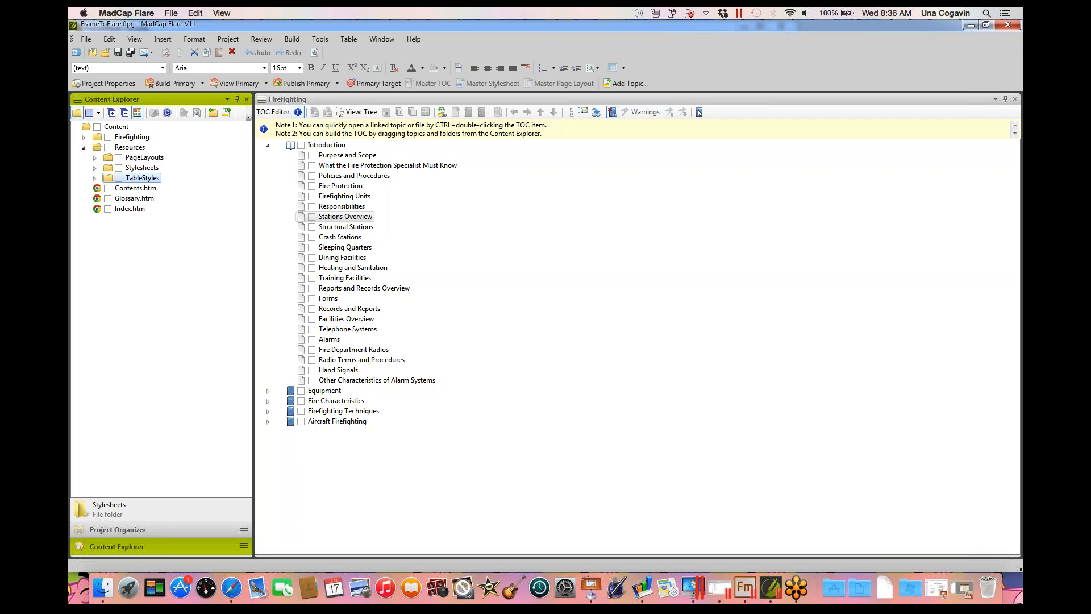
left_click(83, 147)
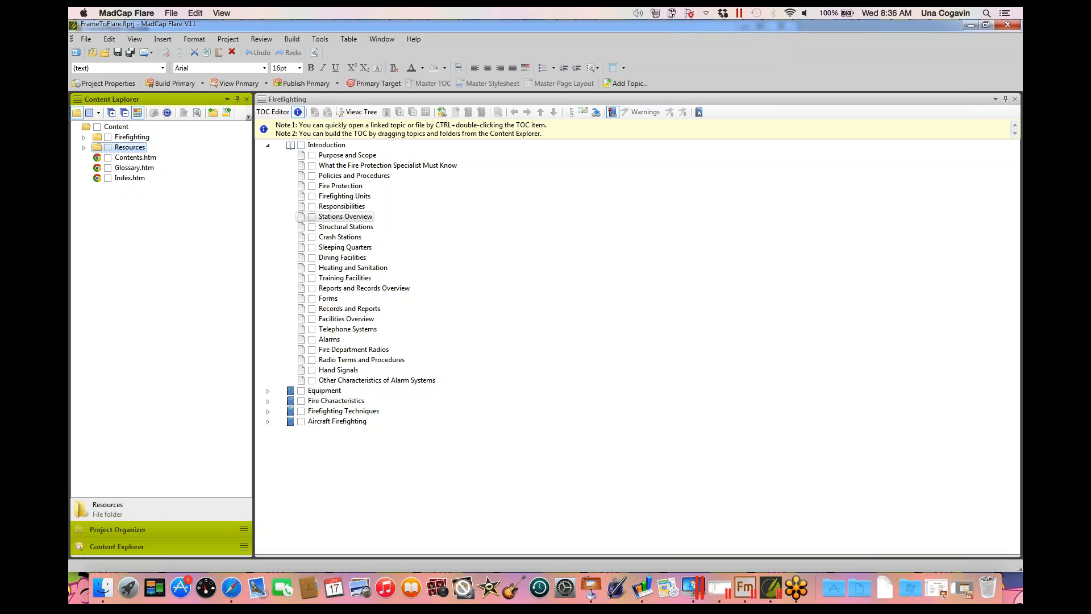
- Return to the project organization, collapse Imports, and expand the Targets, Skins and Variables folders to look over their files
left_click(117, 530)
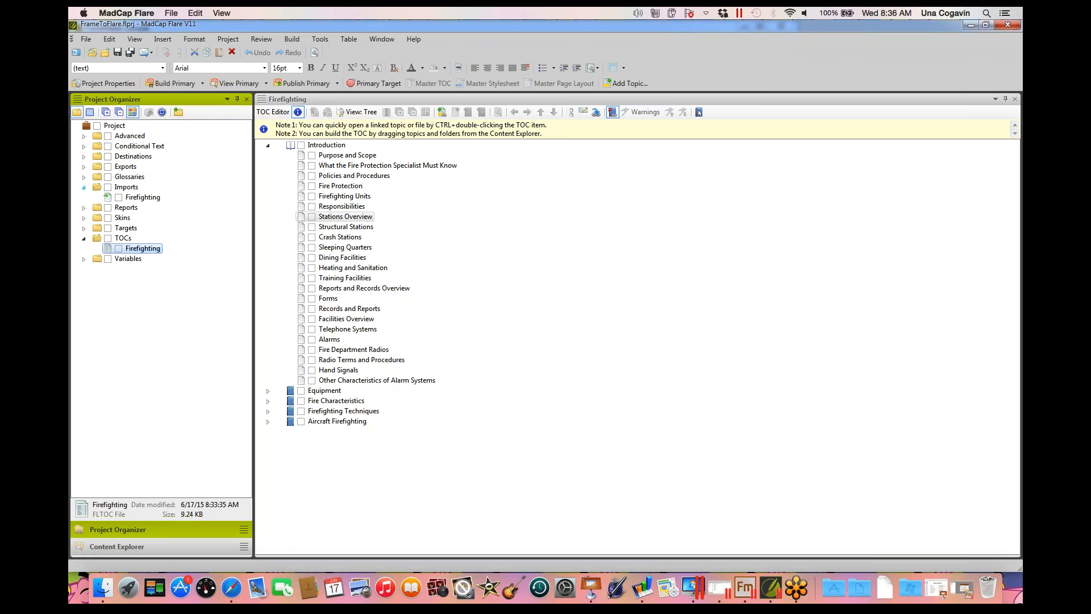
left_click(83, 186)
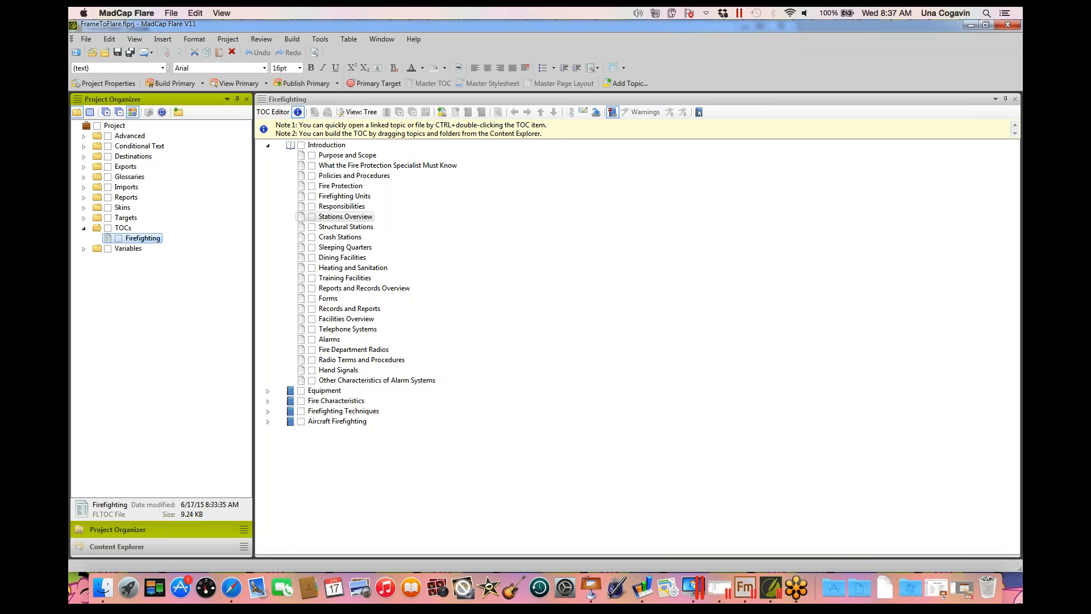
left_click(122, 228)
left_click(84, 218)
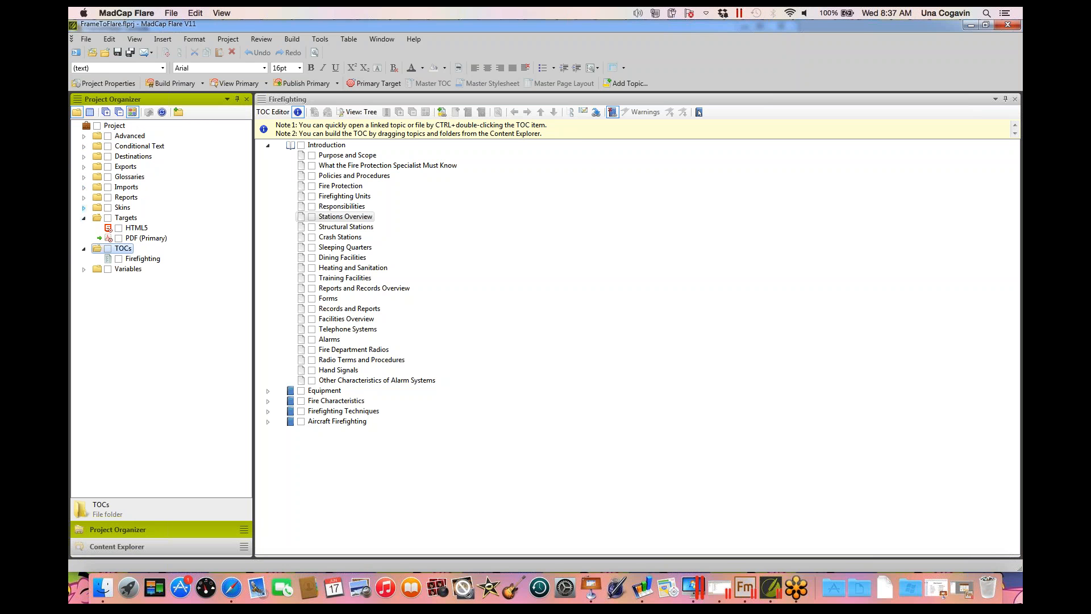
left_click(83, 207)
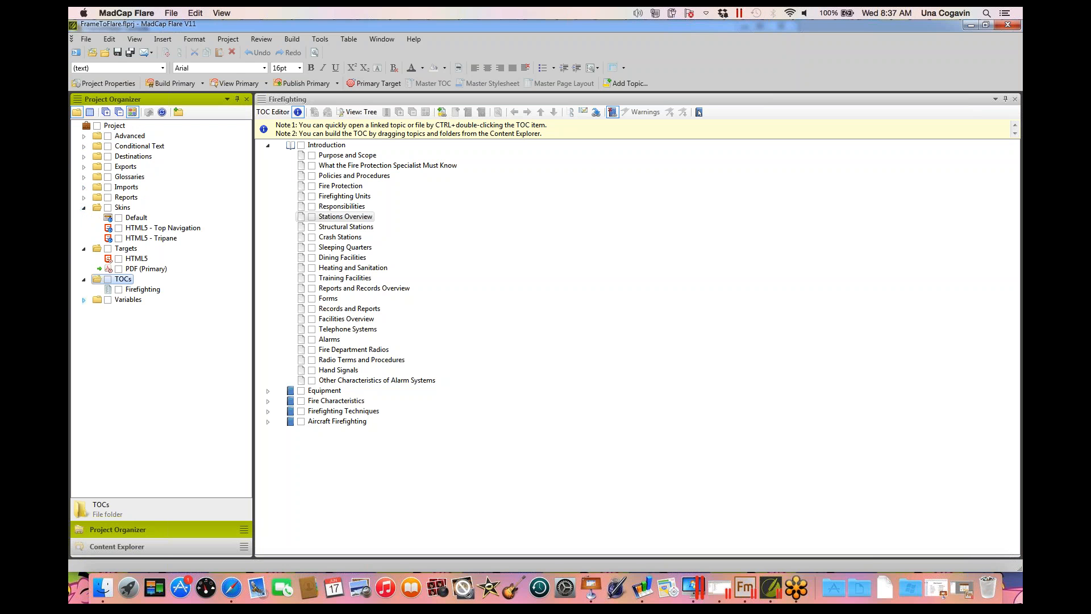
left_click(83, 300)
- Build the primary PDF target and open its output
left_click(145, 268)
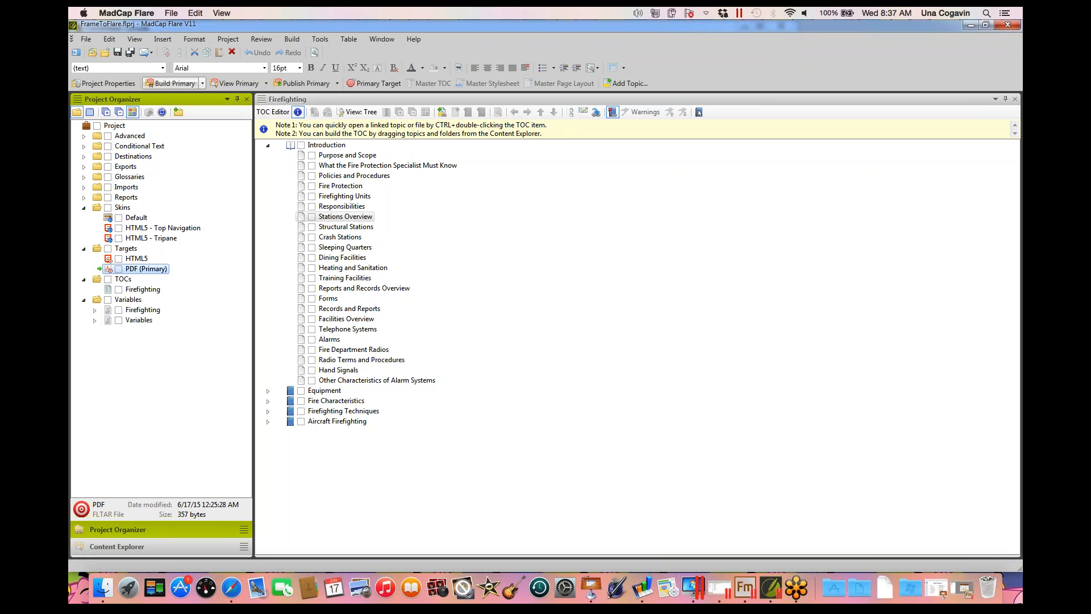
left_click(170, 83)
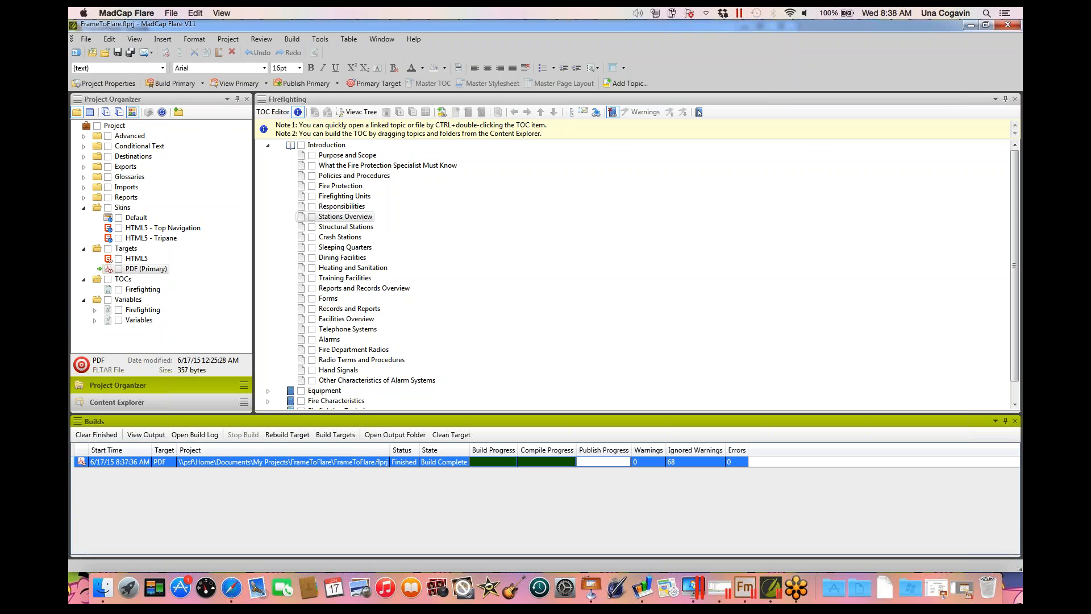
left_click(146, 435)
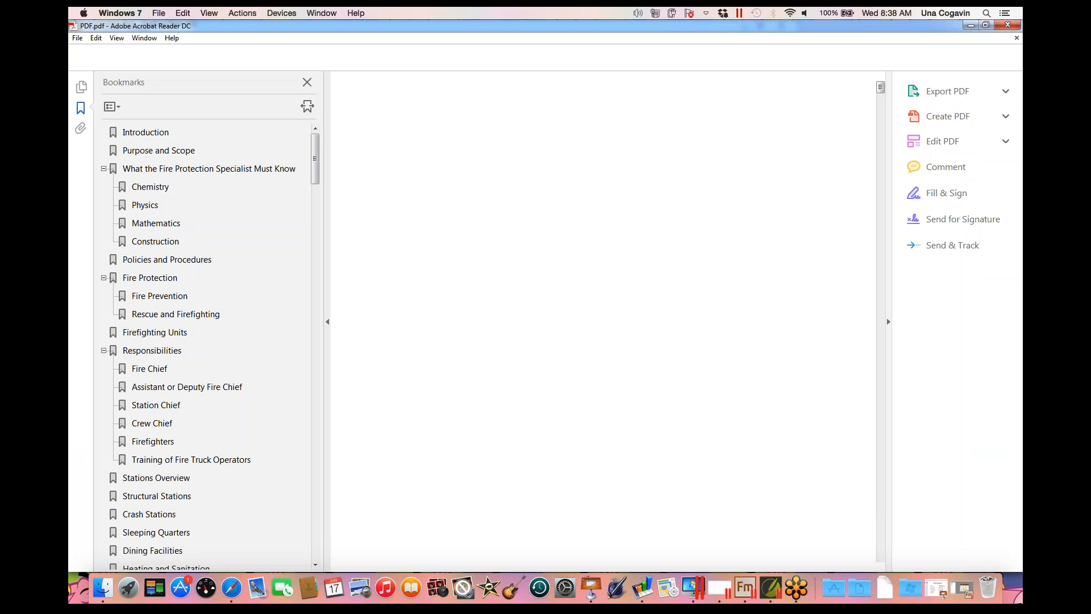
- Collapse the PDF's top-level bookmarks and look through the generated Table of Contents pages
left_click(112, 107)
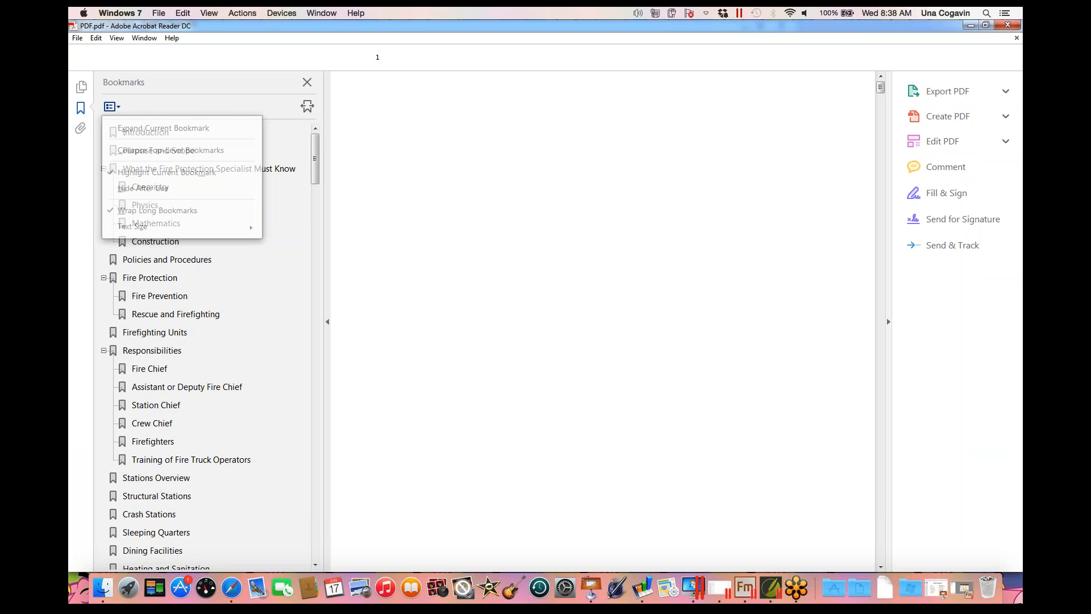
left_click(171, 150)
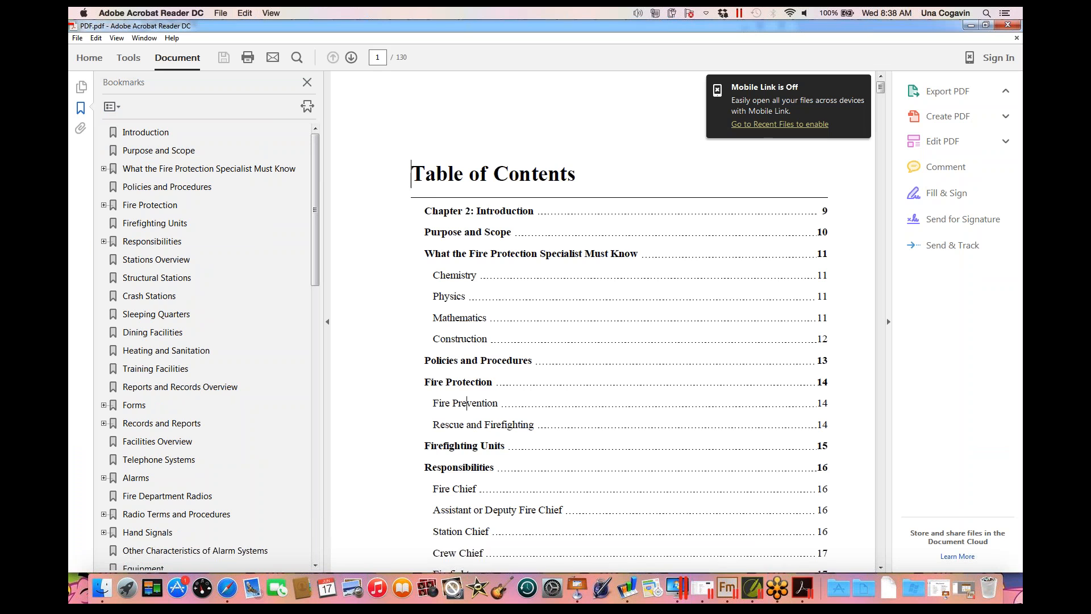
scroll(603, 318, "down", 10)
scroll(603, 319, "down", 7)
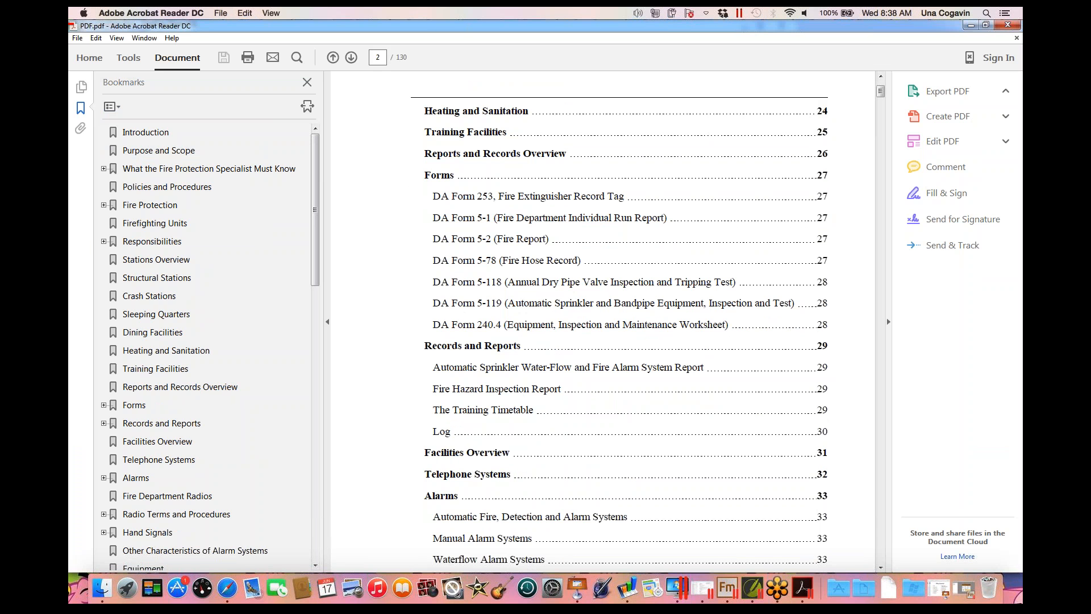
scroll(603, 318, "up", 15)
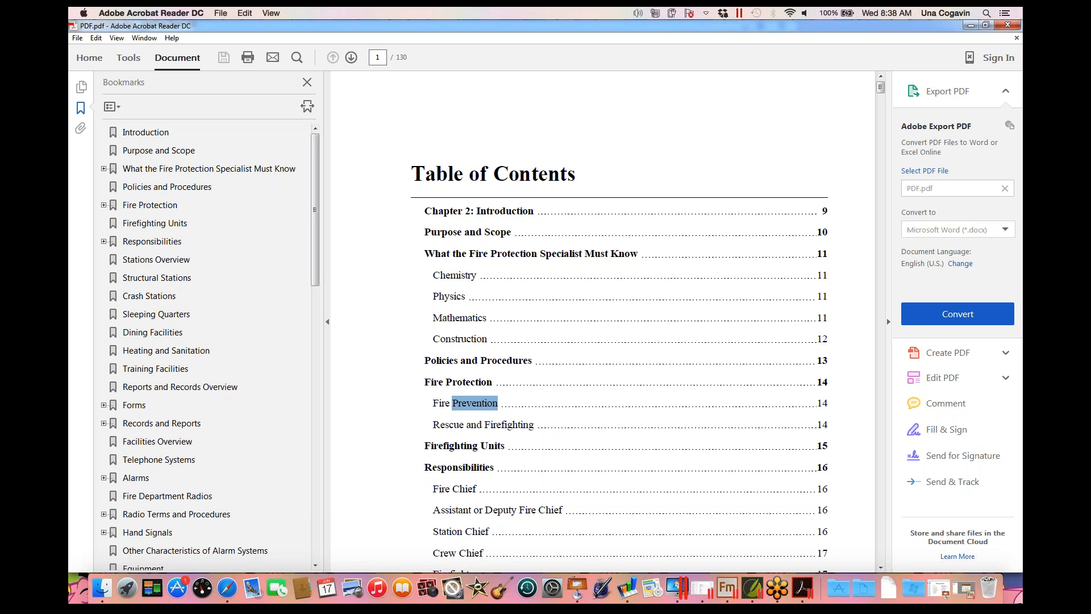
- Expand the What the Fire Protection Specialist Must Know bookmark and go to its Chemistry section to examine the text
left_click(103, 169)
left_click(150, 187)
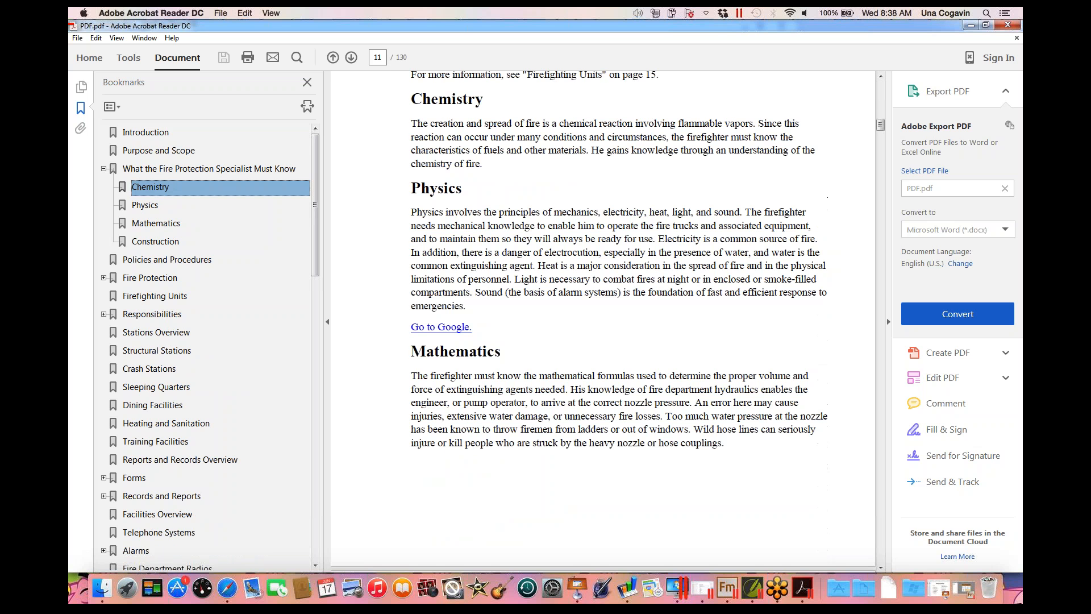
scroll(603, 321, "up", 2)
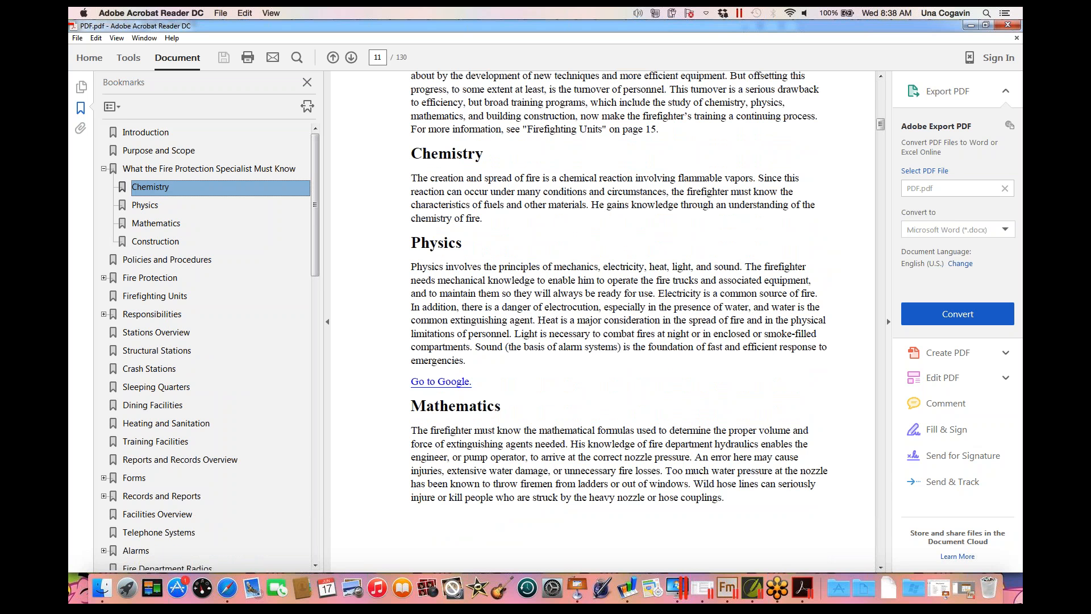
- Move the PDF window aside, switch back to MadCap Flare and close the Builds pane
left_click_drag(140, 25, 169, 79)
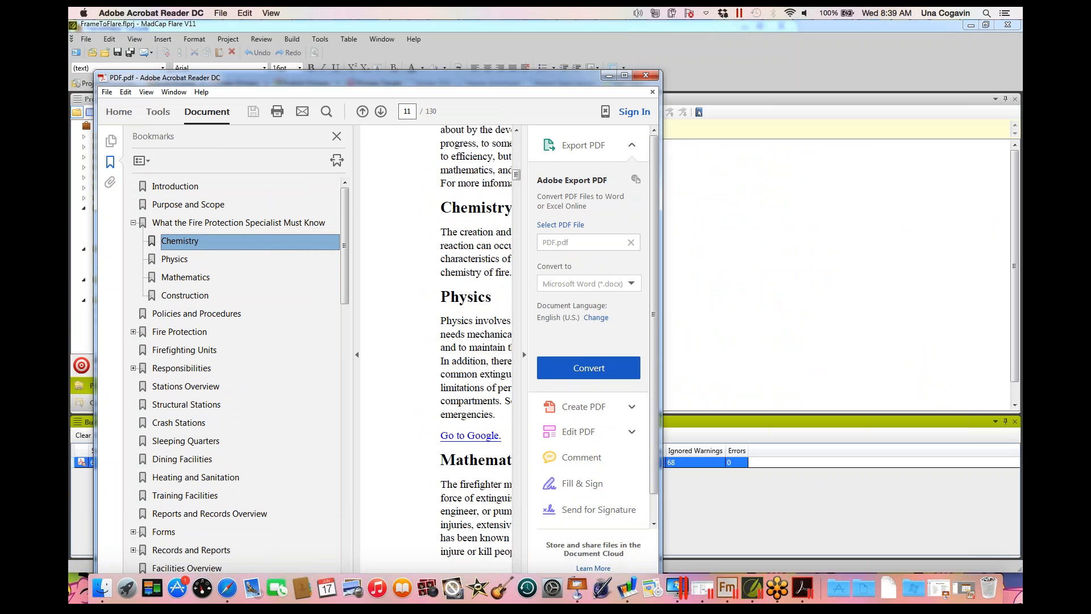
left_click(699, 112)
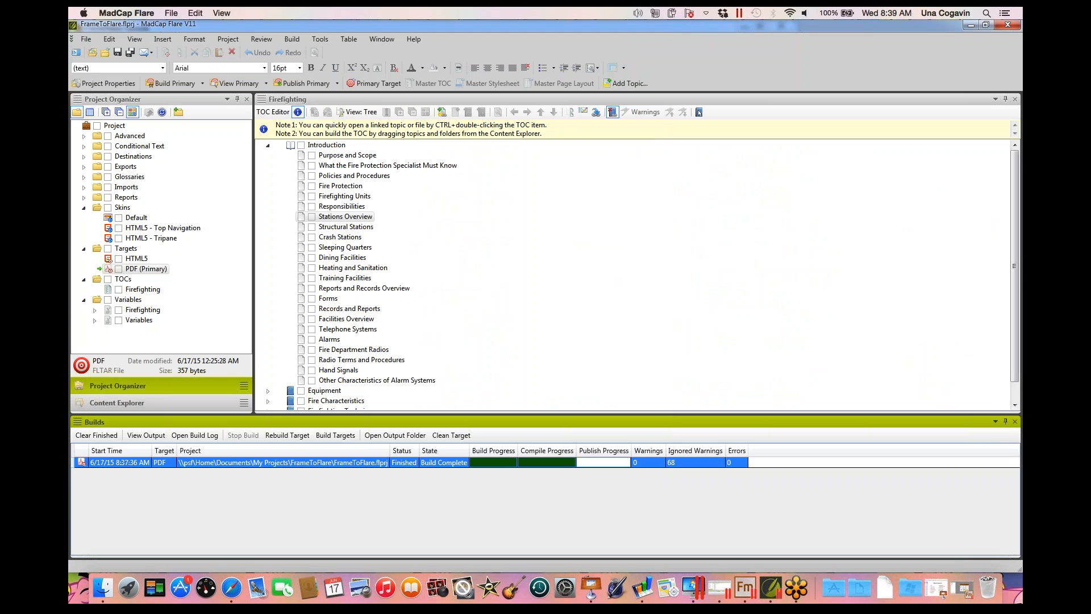
left_click(1015, 422)
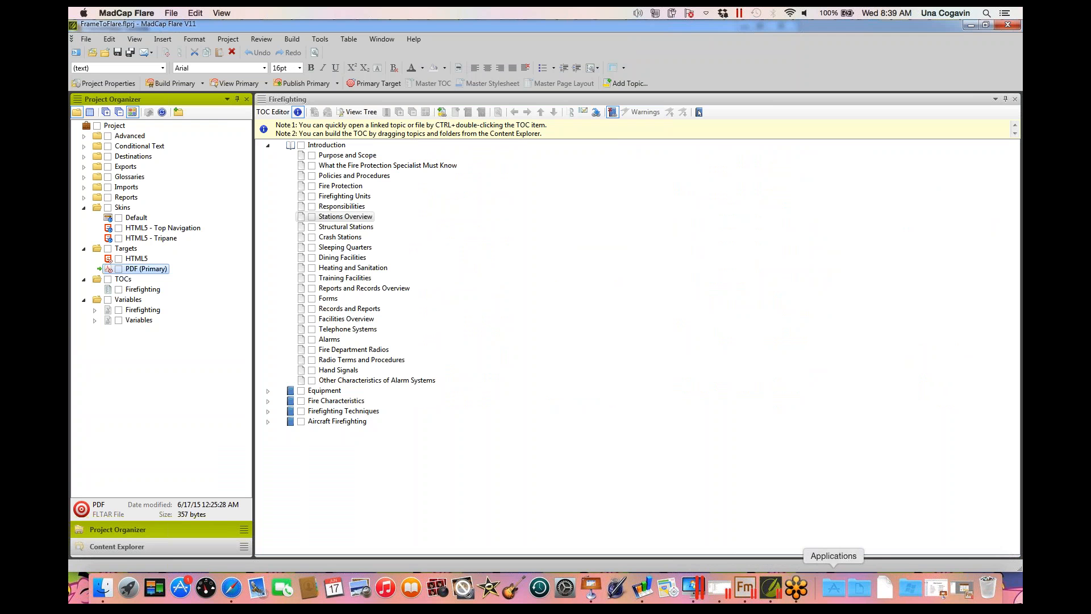
- Find Stickies among the installed applications, launch it and bring up the note listing the document's cross-reference and marker locations
left_click(834, 588)
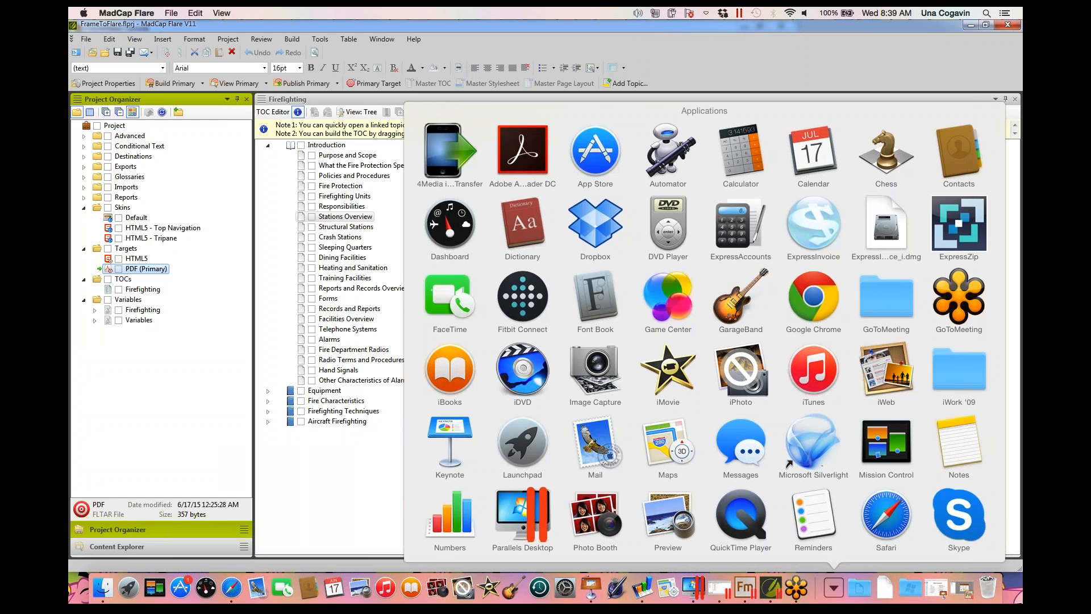
left_click(859, 588)
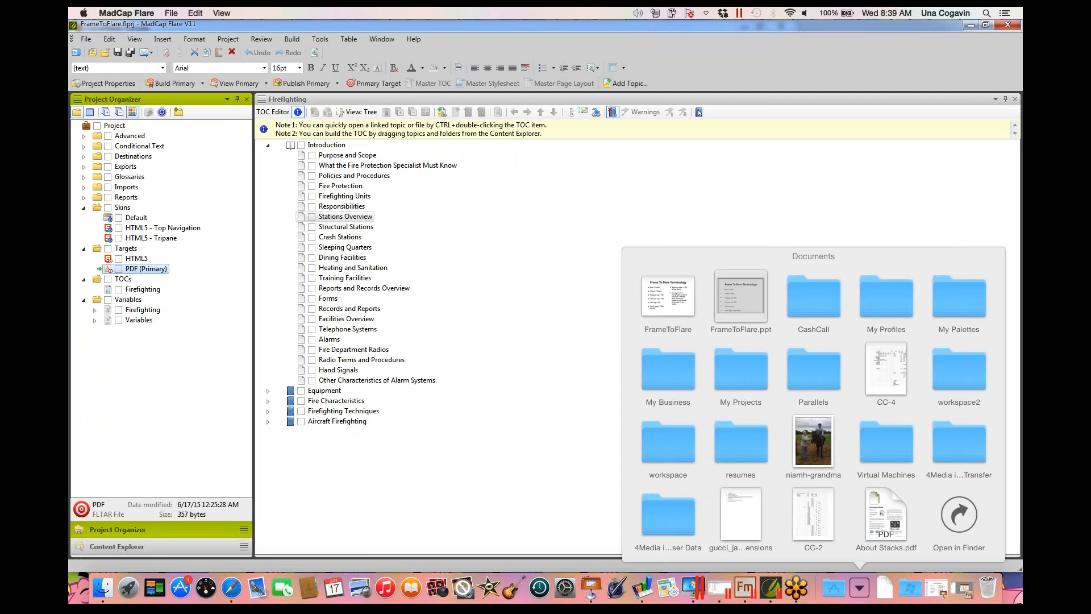
left_click(833, 588)
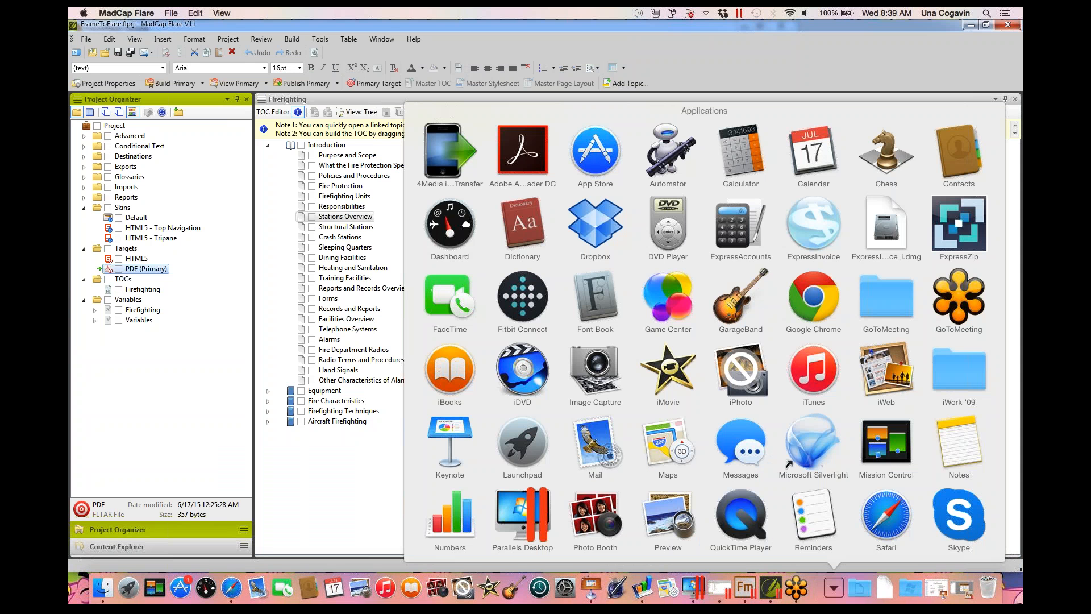
scroll(704, 330, "down", 3)
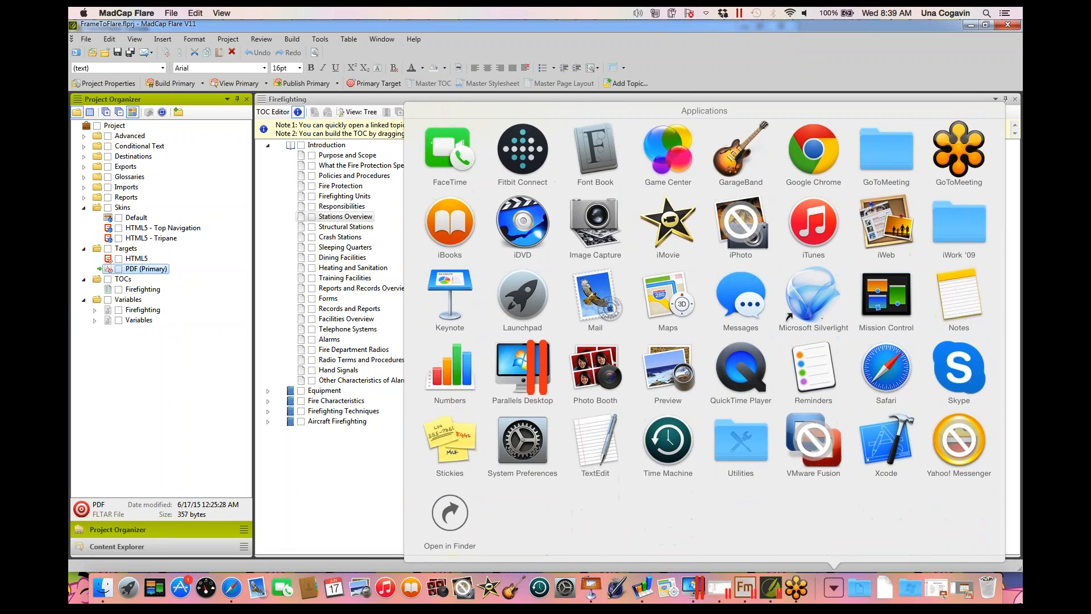
left_click(450, 442)
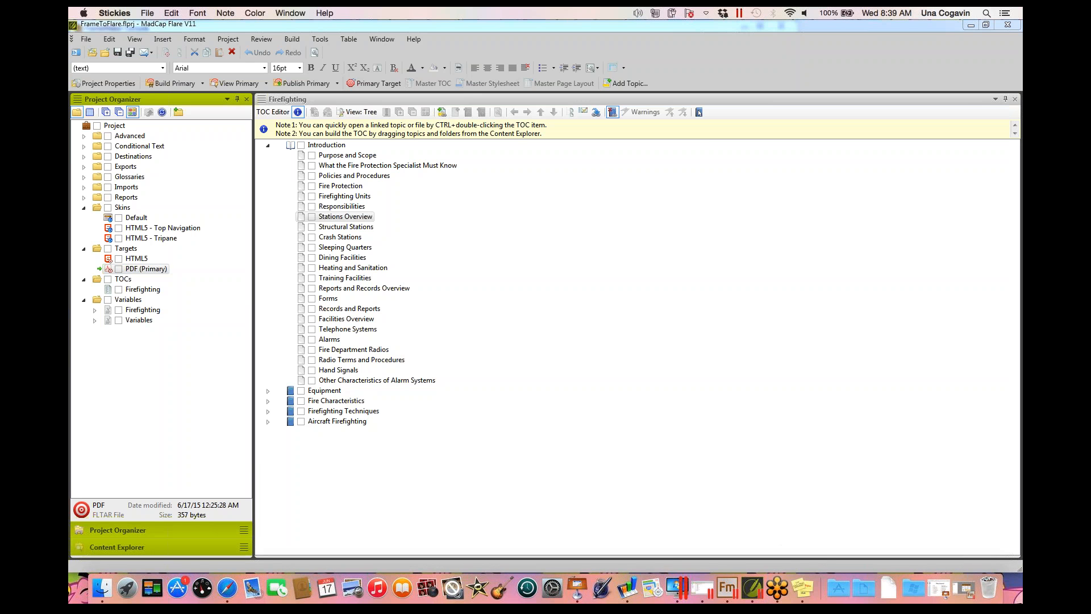
left_click(802, 587)
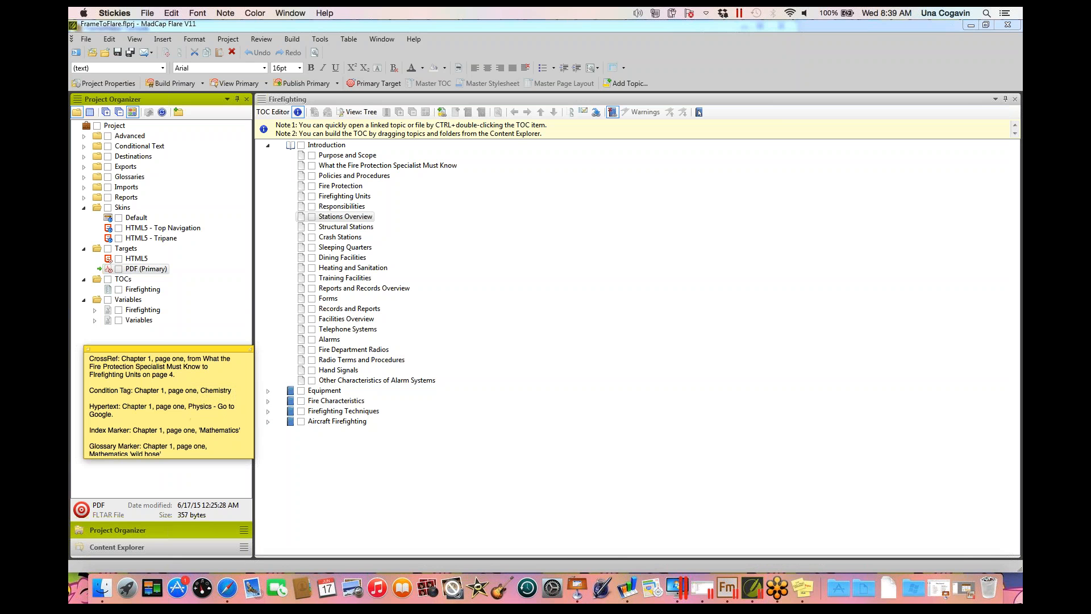
- Open the topic linked to the What the Fire Protection Specialist Must Know TOC entry, closing the entry's properties unchanged
left_click(387, 166)
double_click(335, 166)
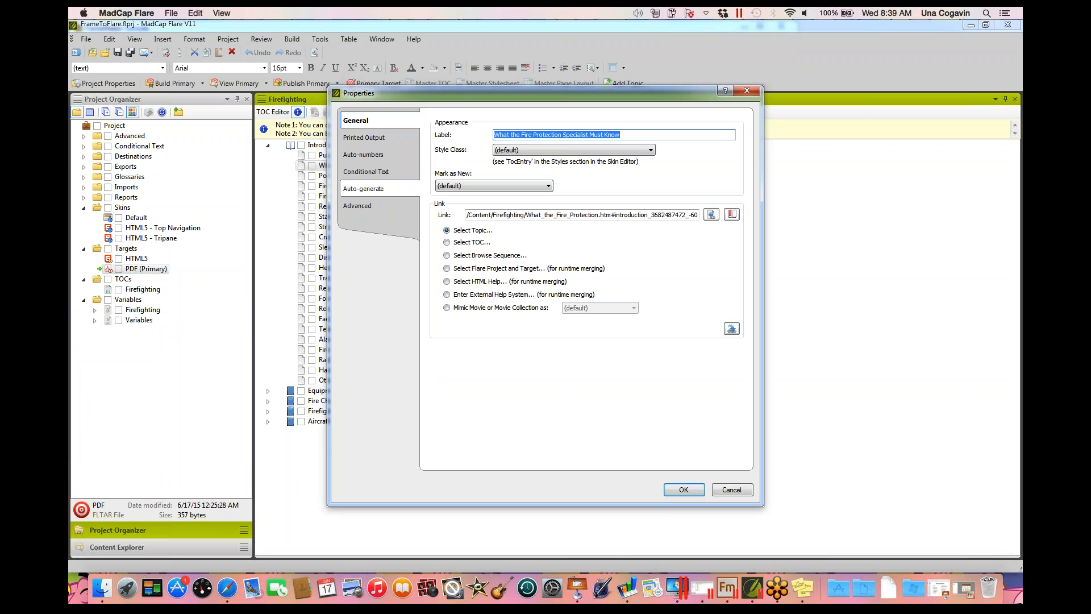
left_click(747, 91)
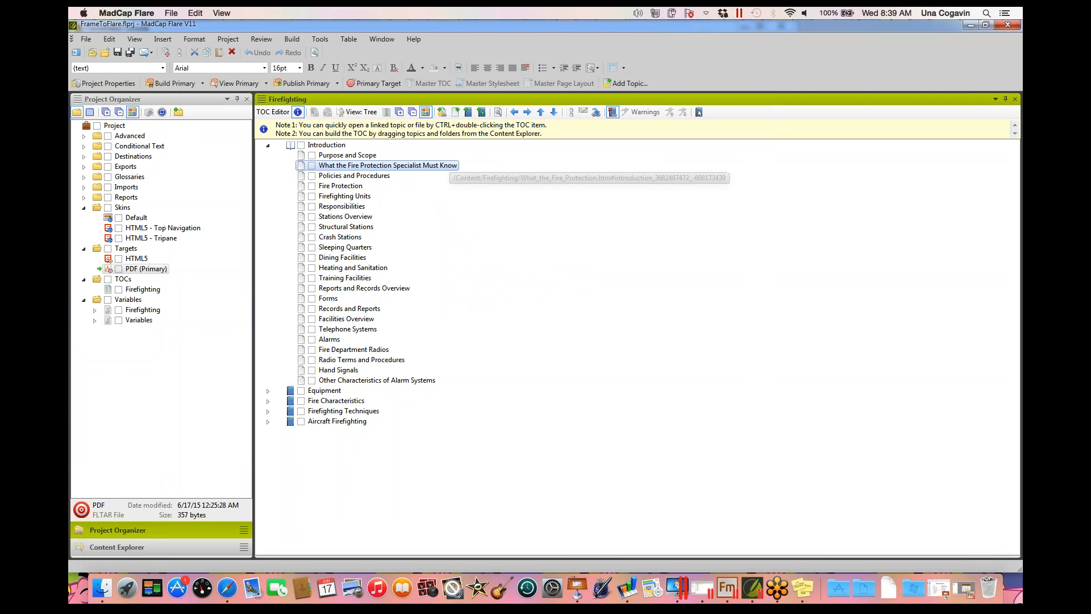
right_click(448, 165)
left_click(484, 265)
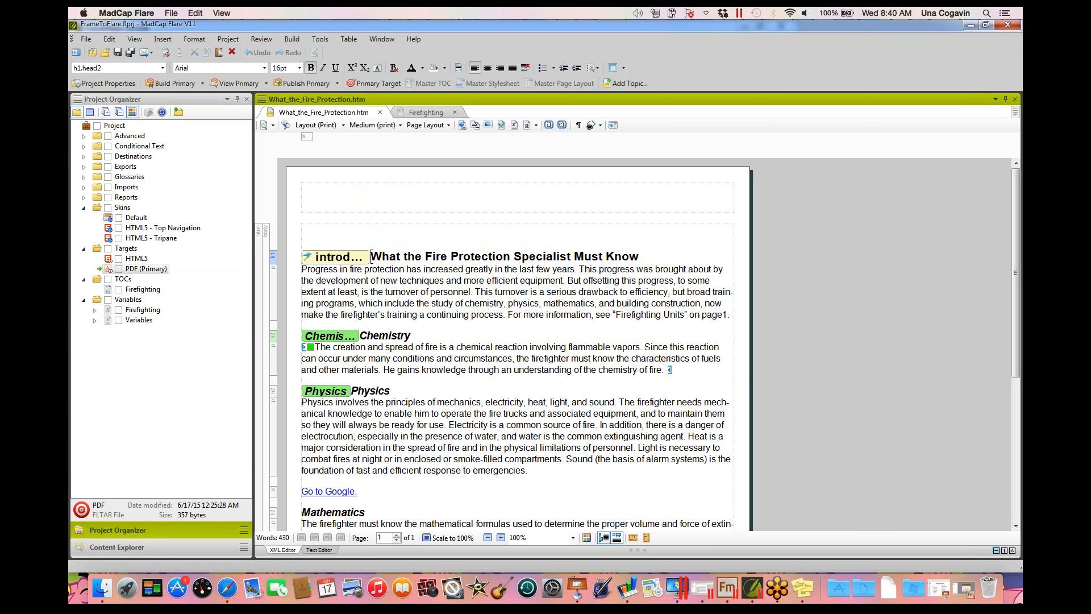
- Select the "Firefighting Units" cross-reference, open its linked topic to check the destination, and return to What_the_Fire_Protection.htm
left_click(653, 315)
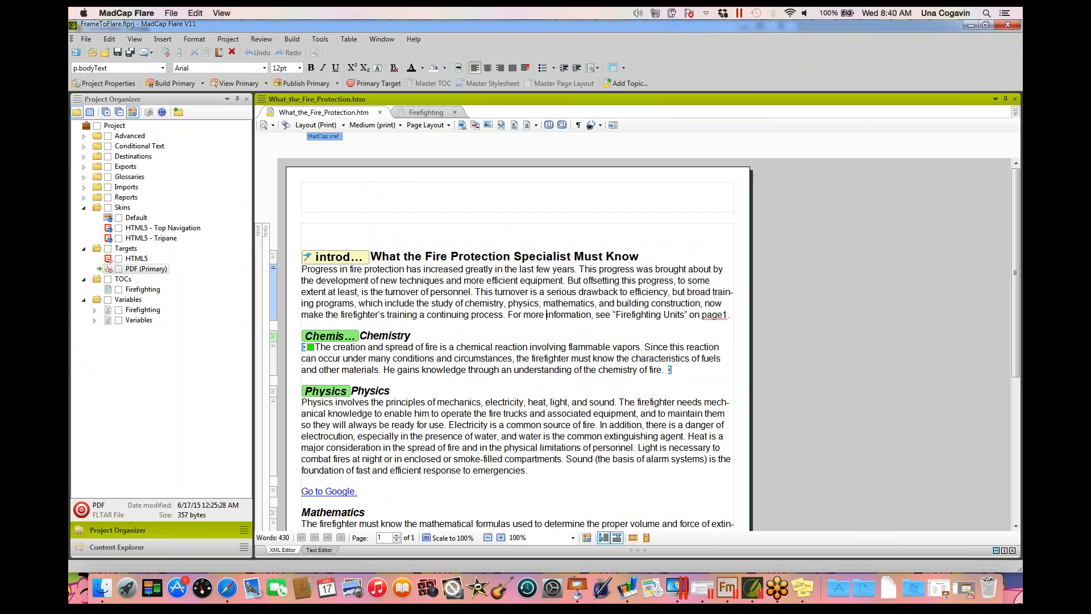
left_click(325, 136)
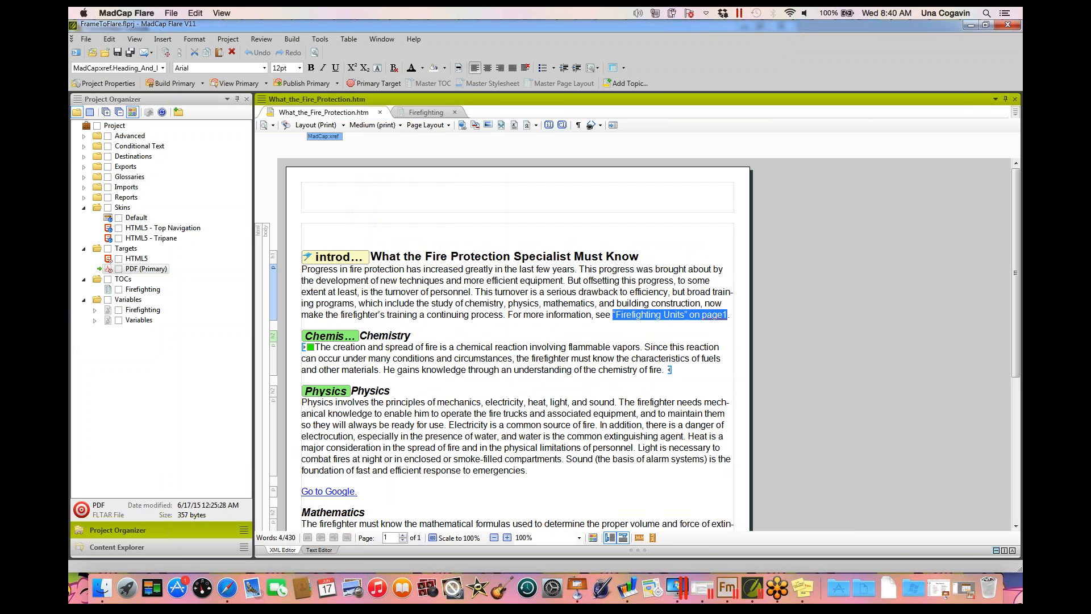
right_click(322, 136)
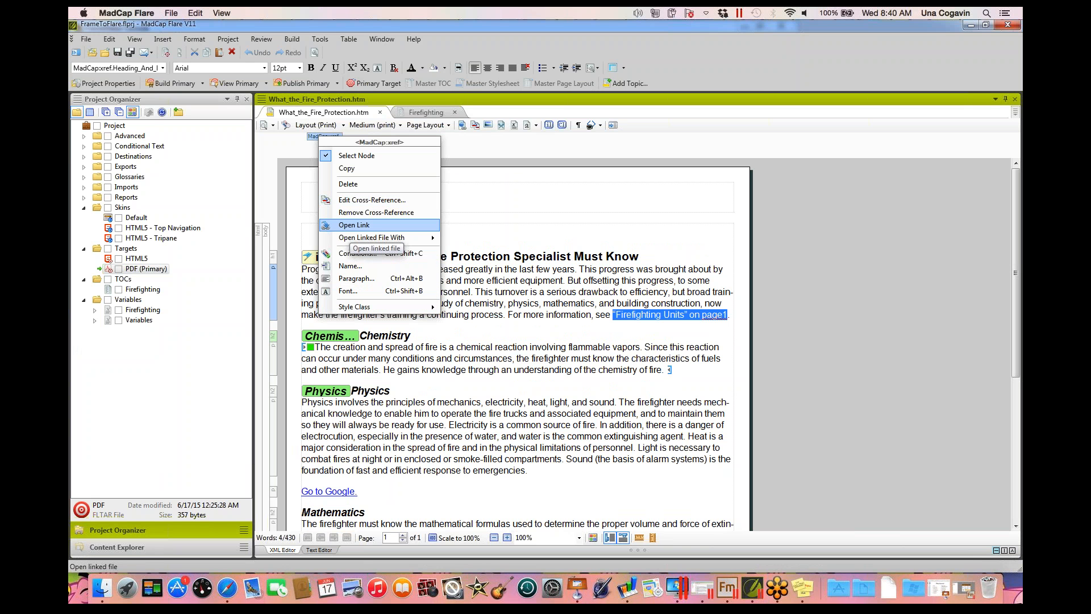
left_click(353, 225)
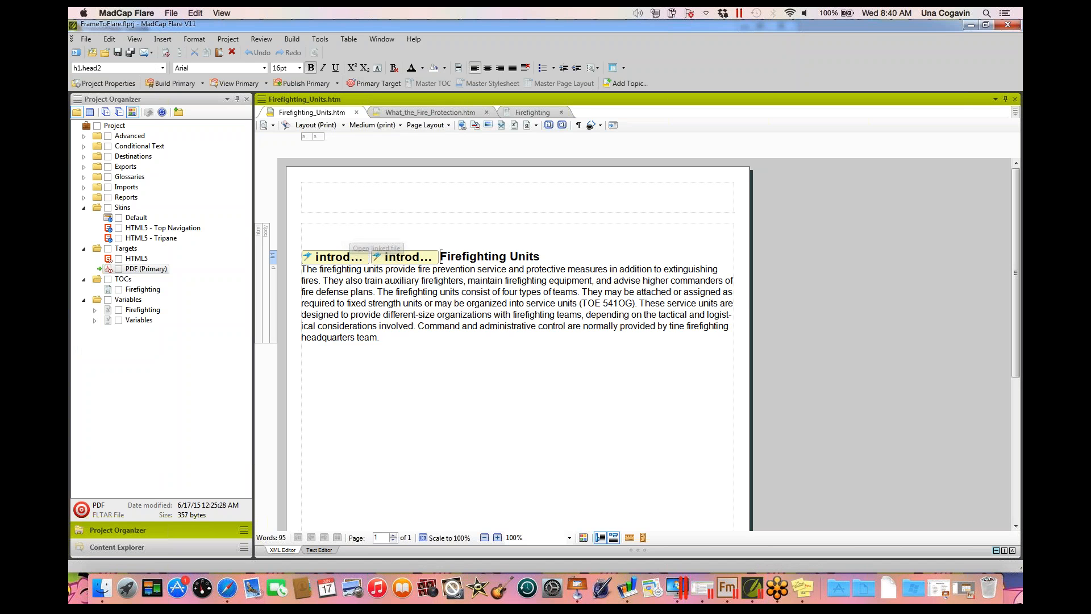
left_click(430, 112)
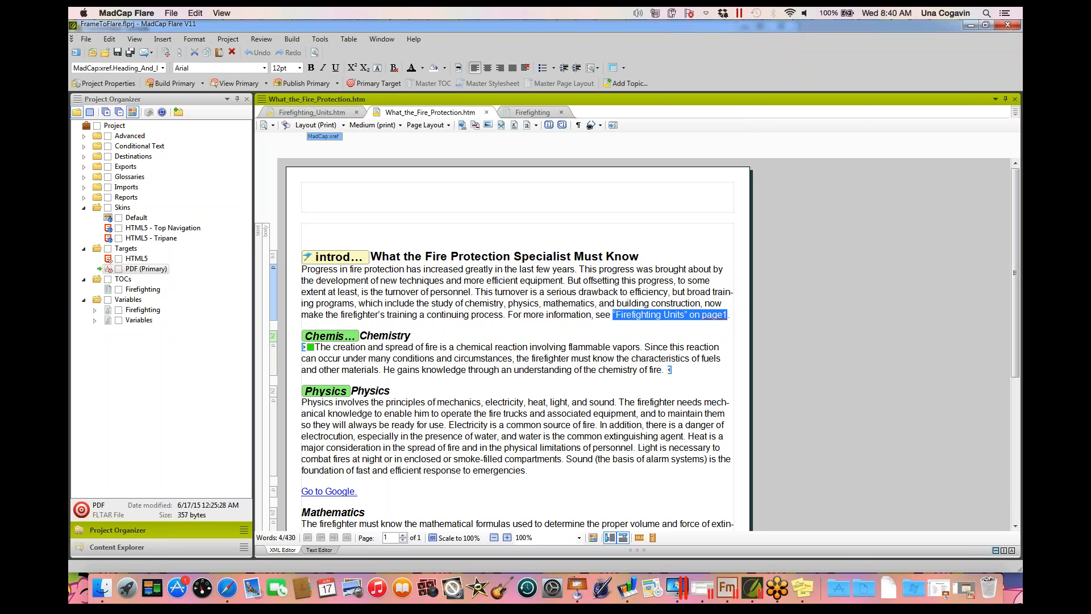
- Open the "Firefighting Units" cross-reference for editing and compare its Place in this document link targets with Topic in Project
right_click(332, 136)
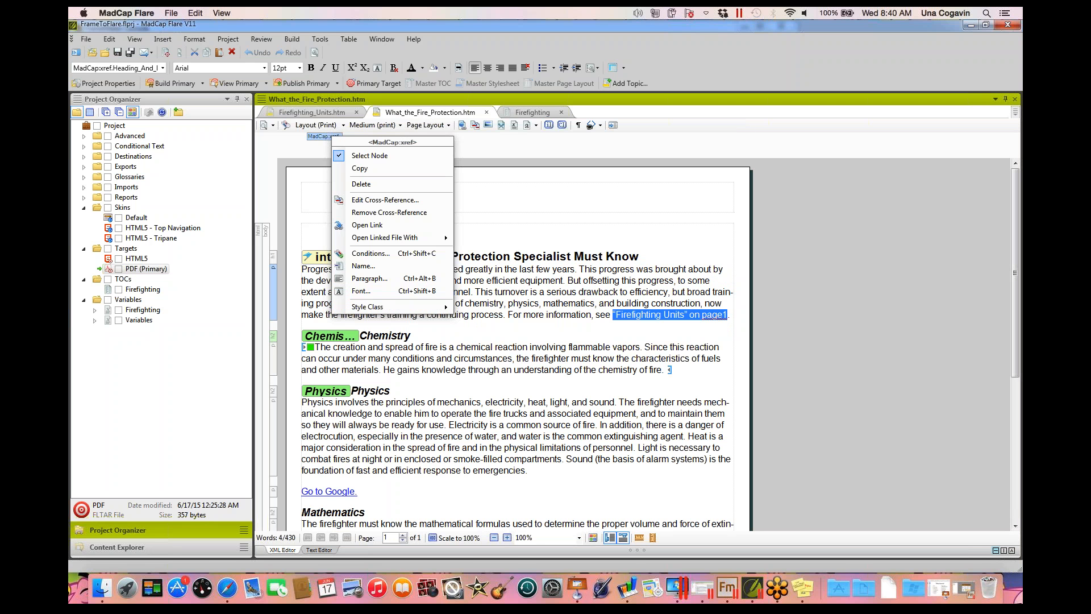
left_click(385, 199)
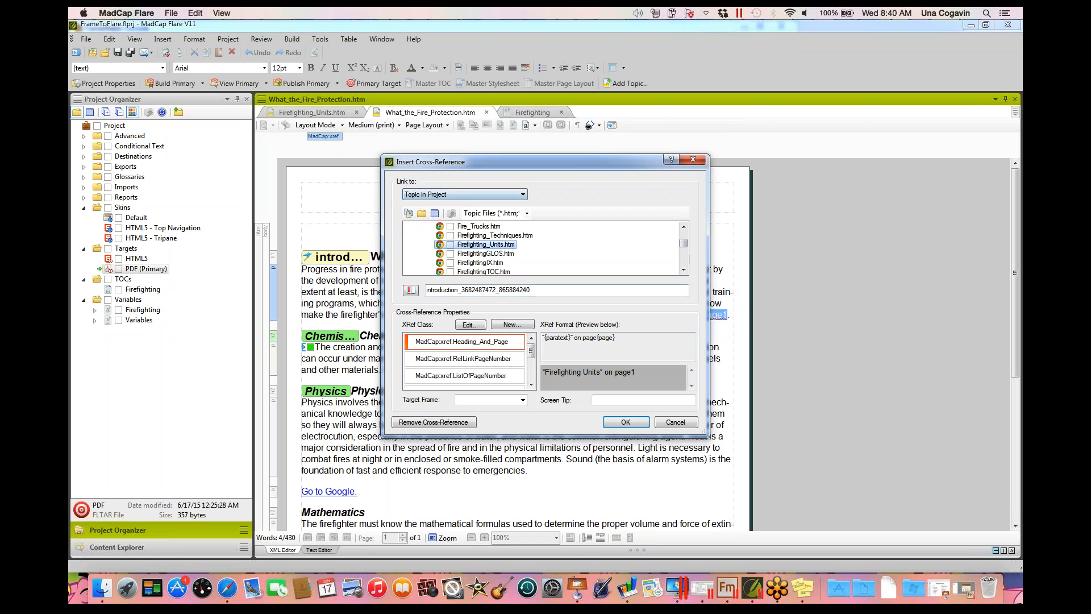
left_click(522, 194)
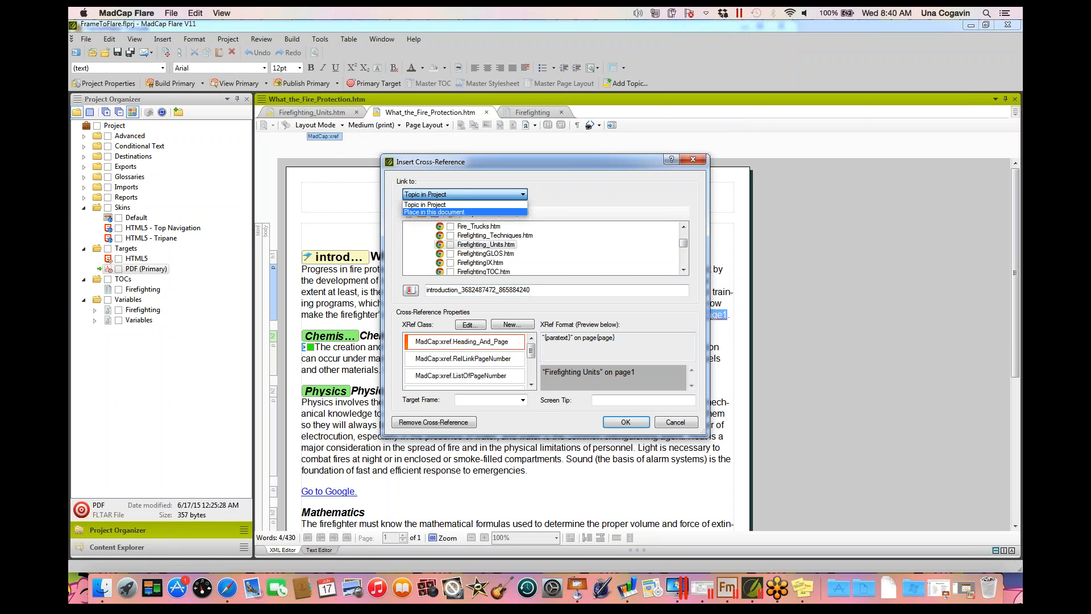
left_click(465, 212)
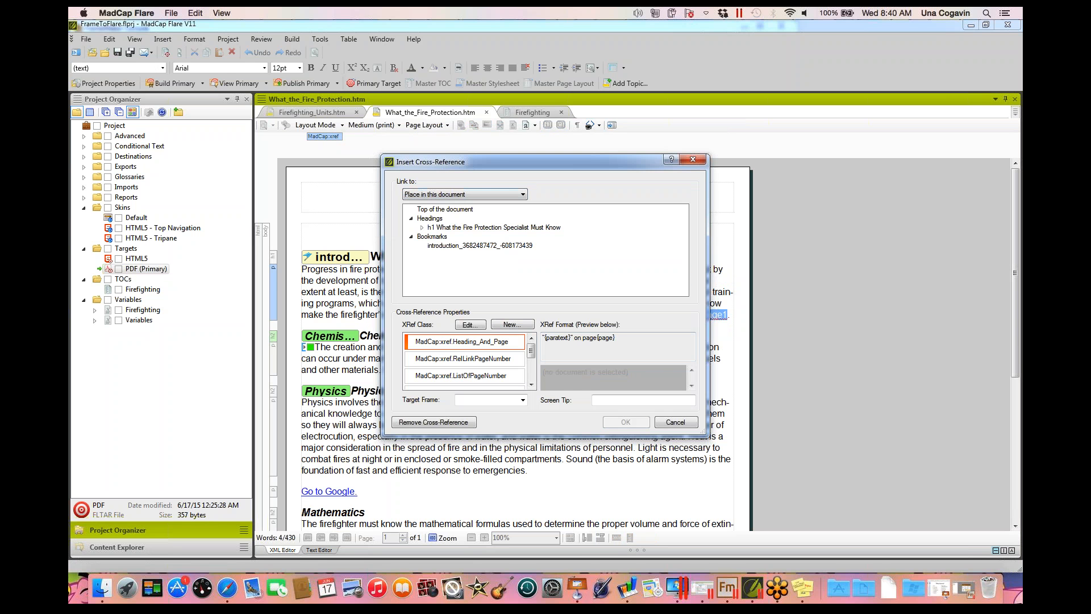
left_click(493, 228)
left_click(480, 246)
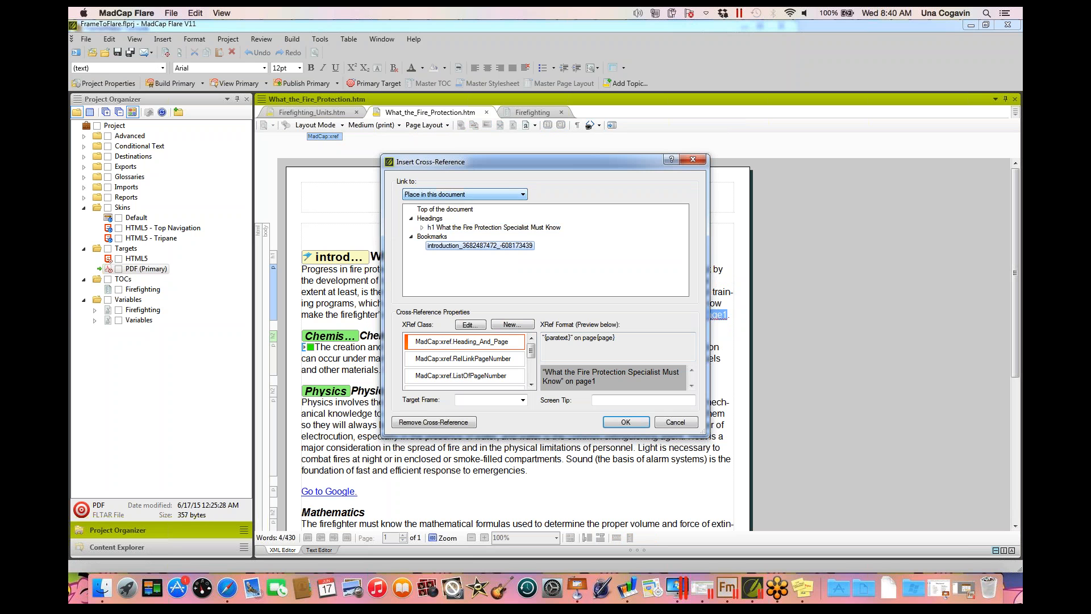
left_click(522, 195)
left_click(425, 205)
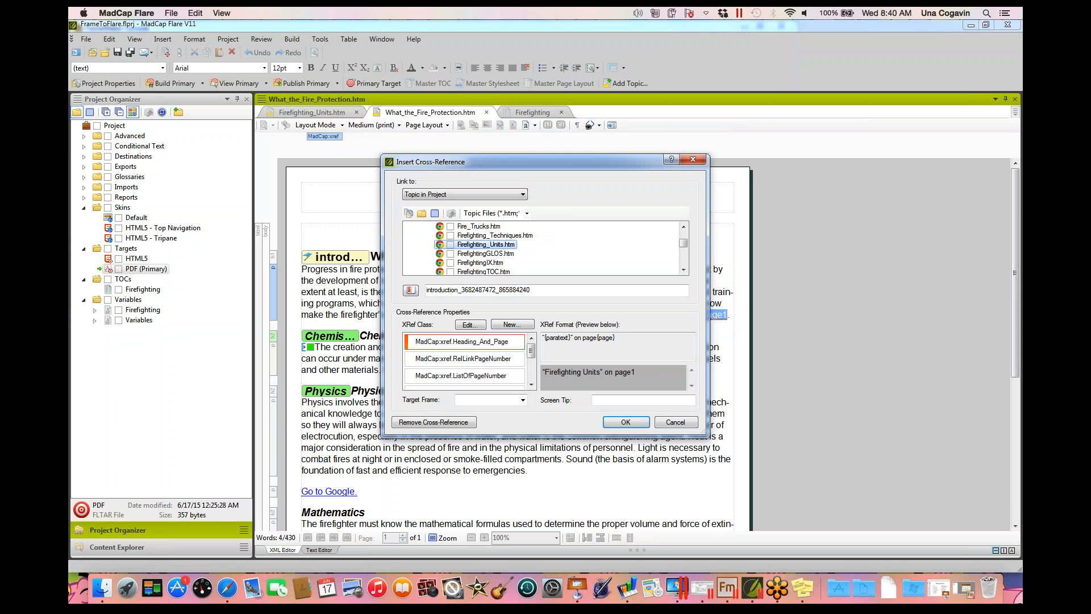
- Preview the RelLinkPageNumber and ListOfPageNumber cross-reference classes, reselect Heading_And_Page and accept the cross-reference
left_click(463, 358)
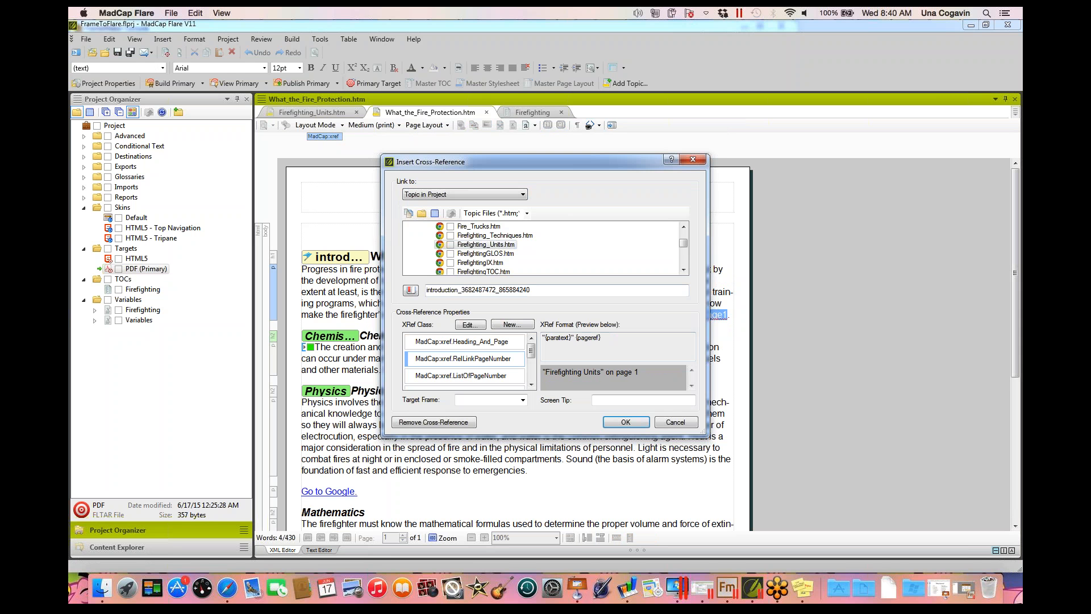
left_click(461, 376)
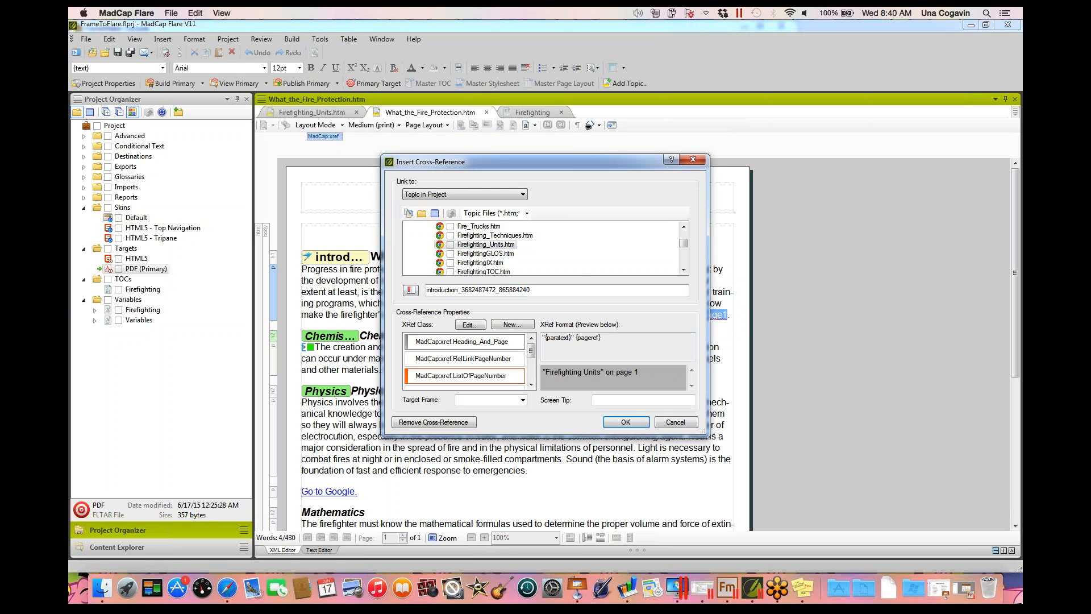
left_click(462, 342)
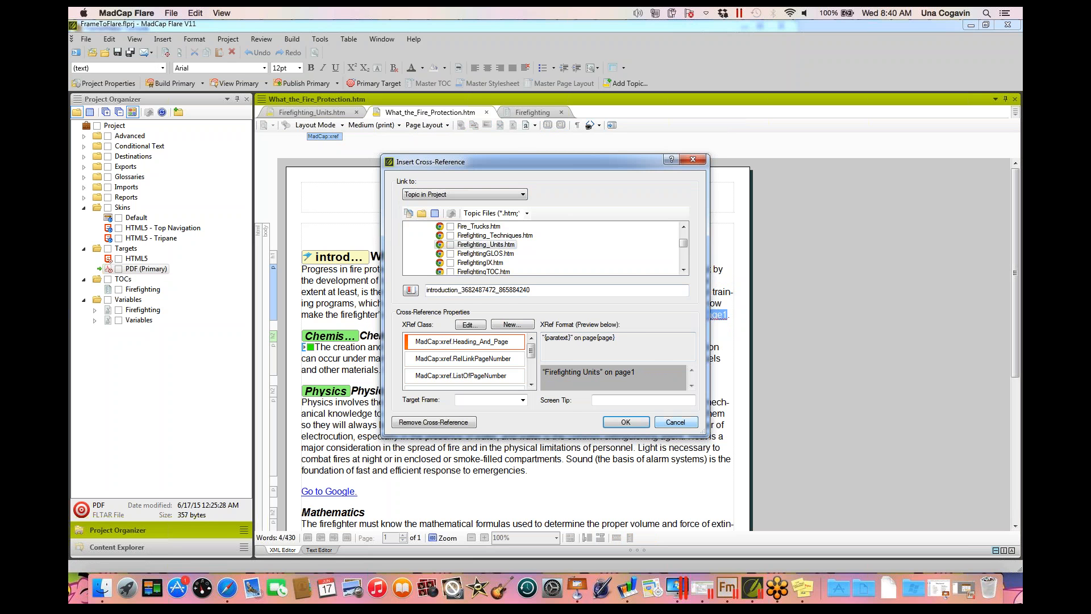
left_click(626, 422)
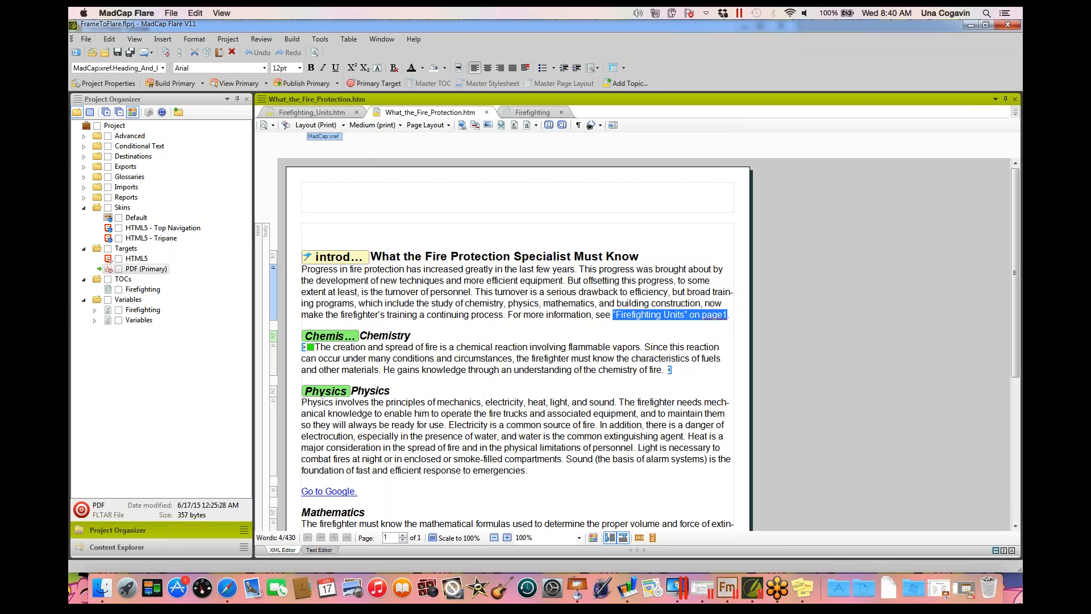
- Select the conditional text block under the Chemistry heading, preview the topic as PDF and close the preview
left_click(316, 347)
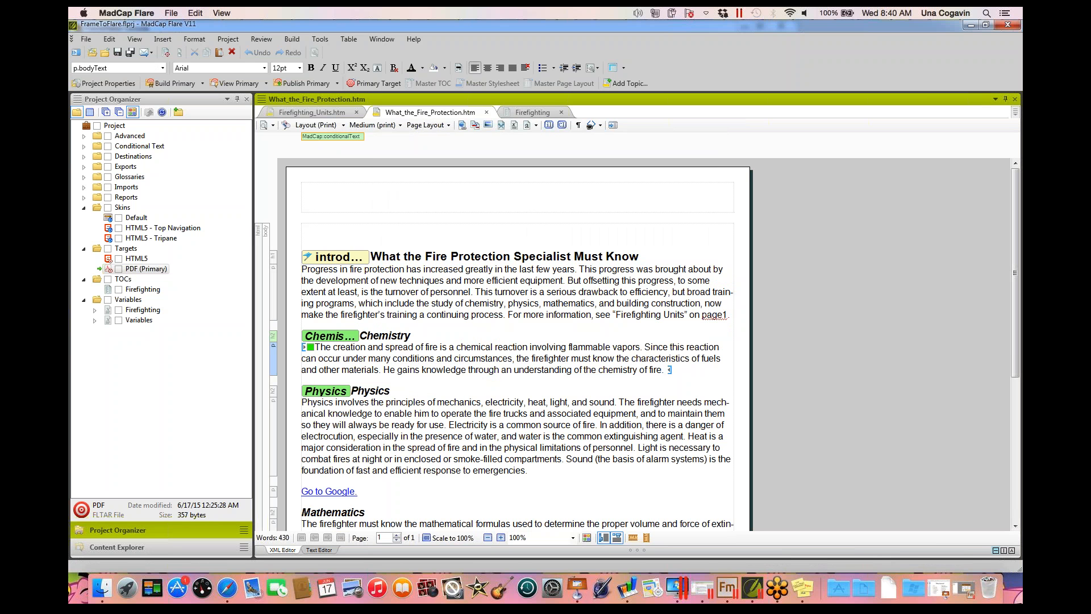
left_click(310, 346)
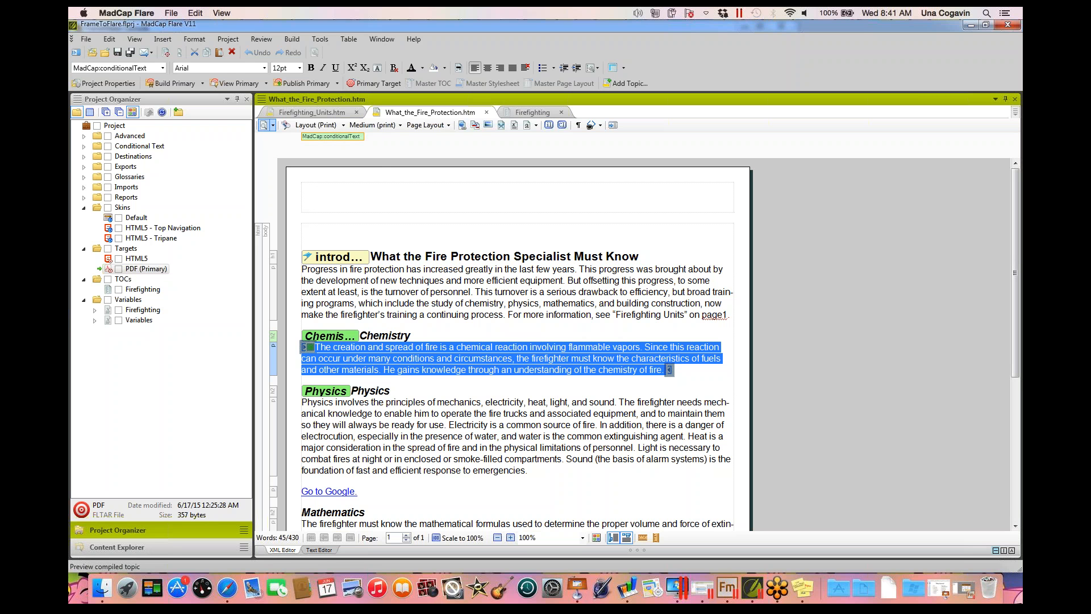
left_click(273, 125)
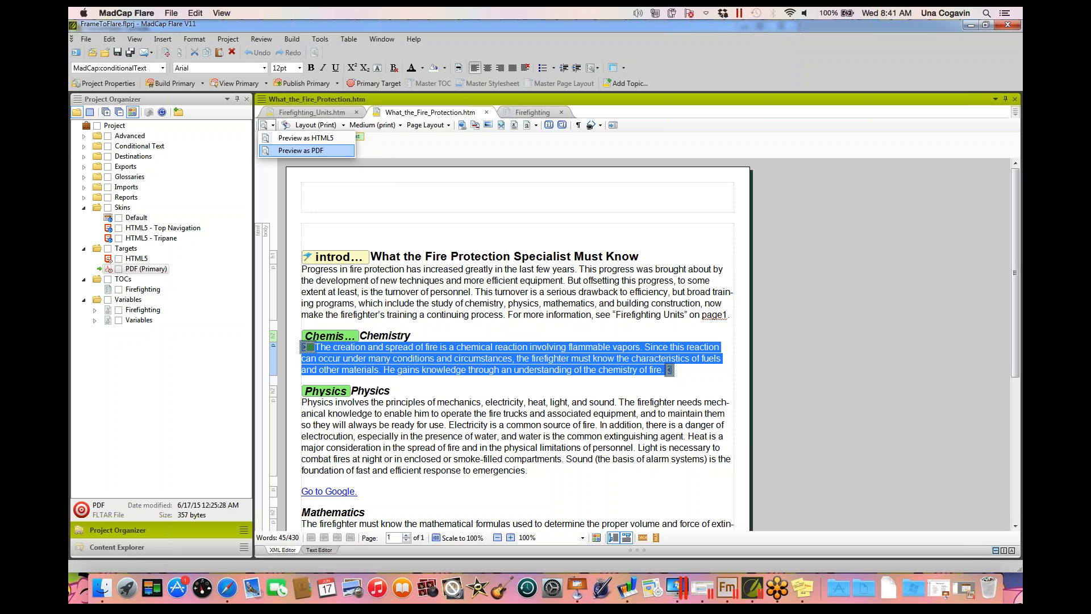
left_click(301, 150)
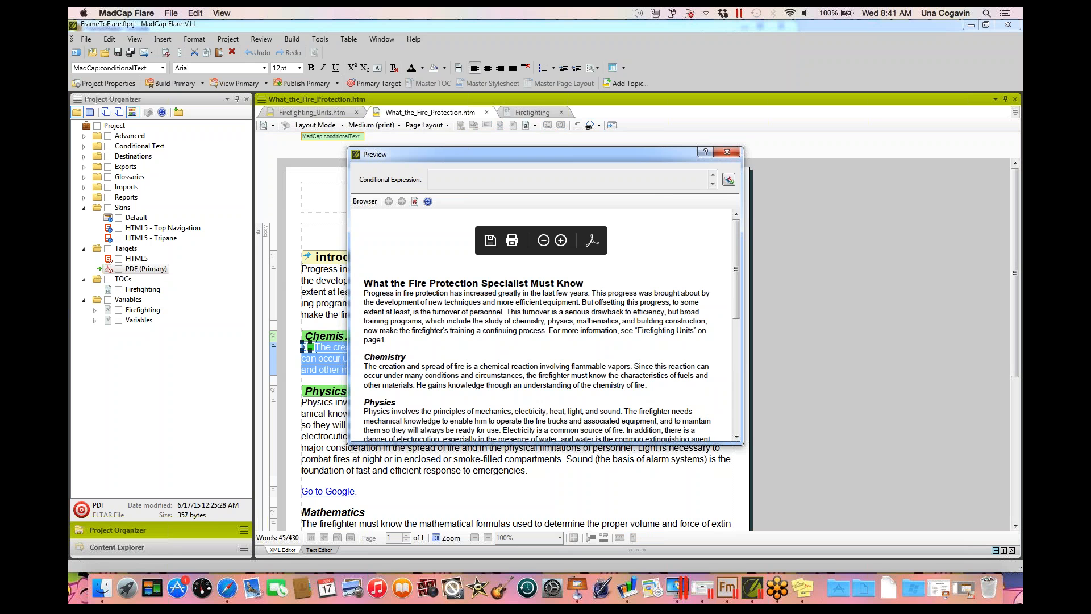
left_click(727, 153)
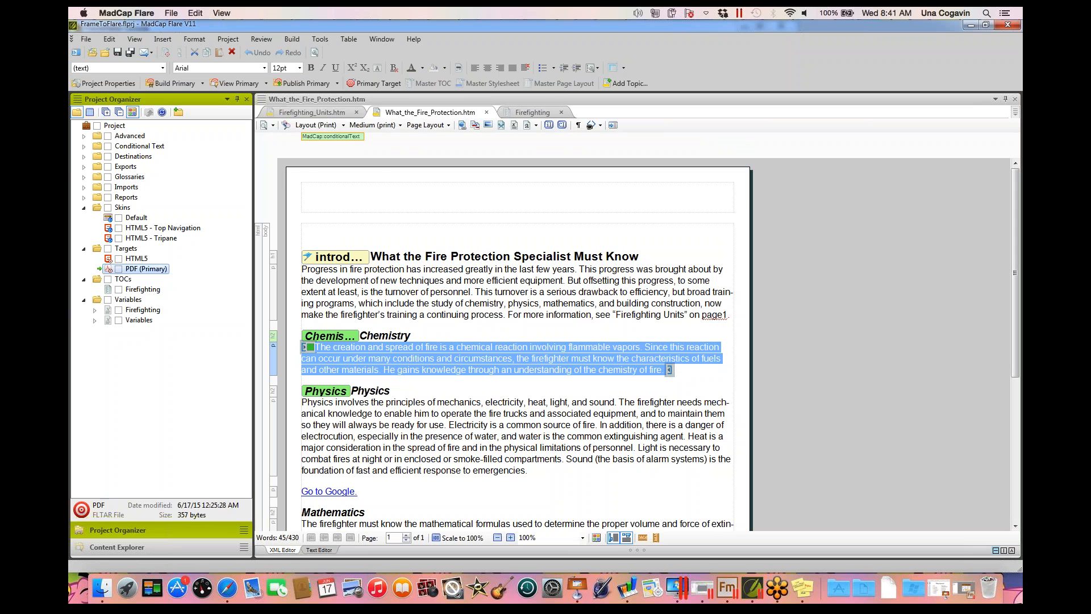
- In the PDF target's conditional text settings, exclude FirstConditionTag from the Firefighting tag set and save all files
double_click(146, 269)
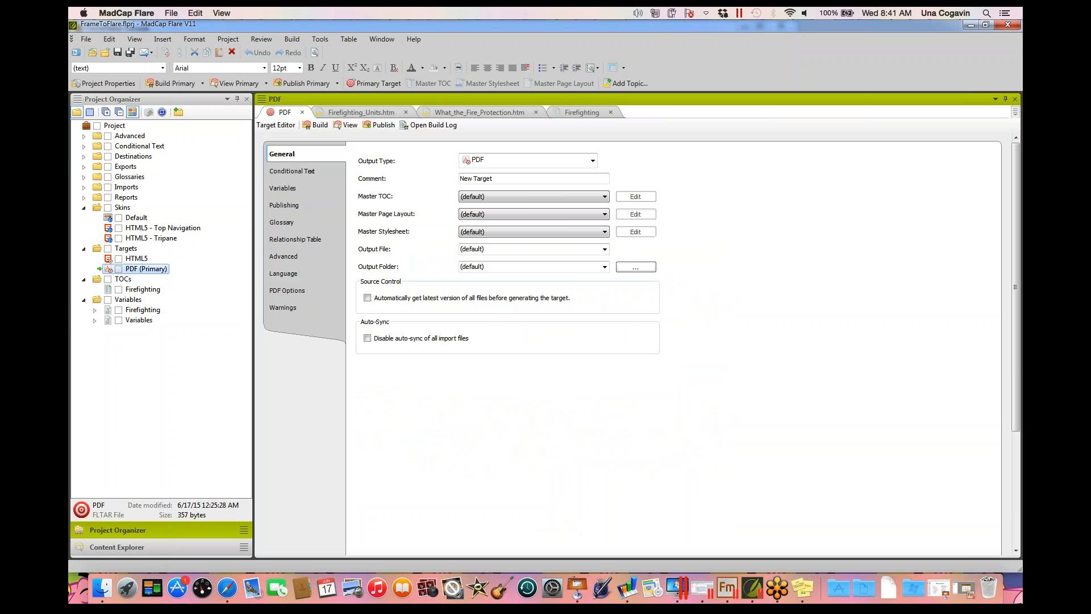
left_click(312, 171)
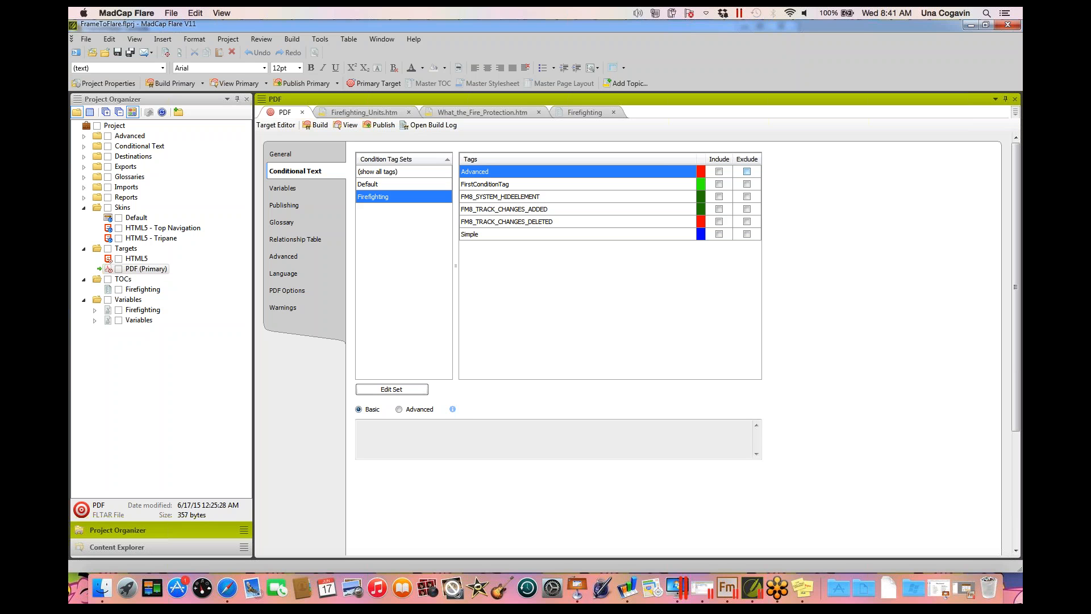
left_click(746, 184)
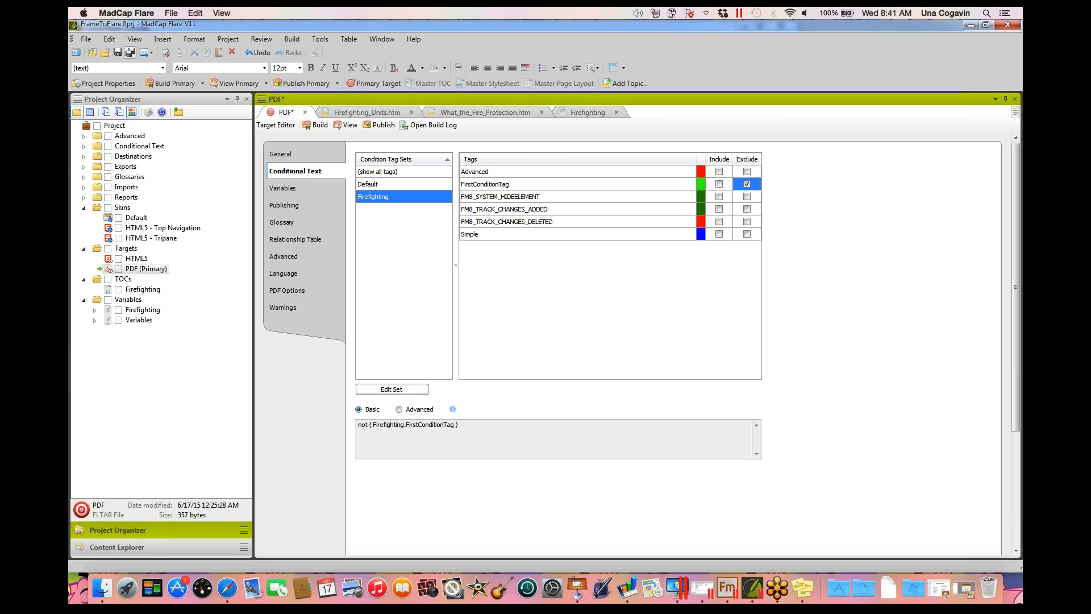
left_click(130, 52)
- Preview the Firefighting_Units.htm topic as PDF with the target's condition exclusion applied and close the preview
left_click(365, 112)
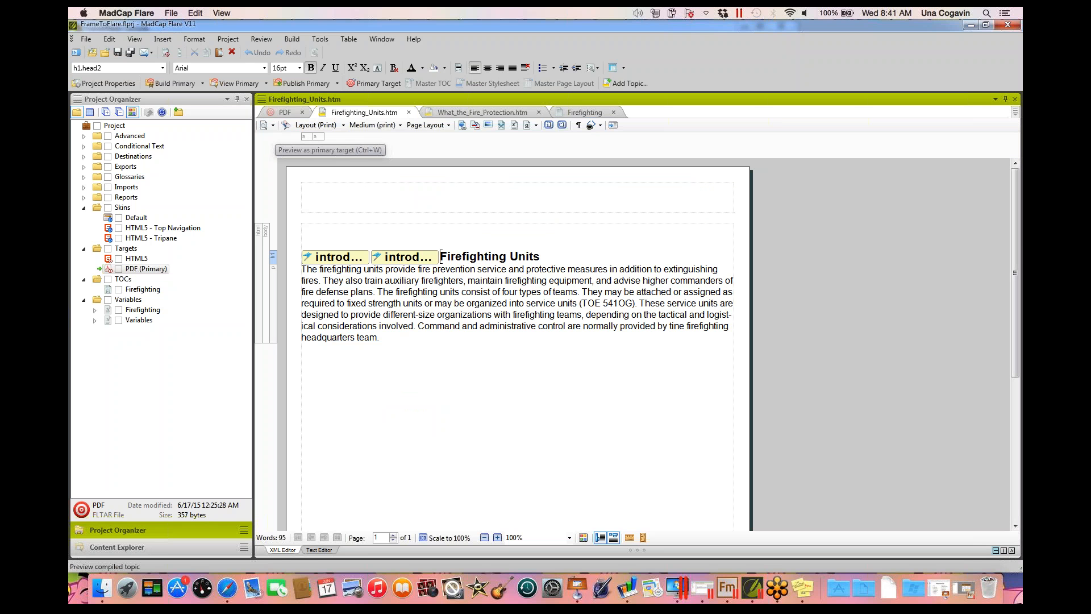
left_click(130, 52)
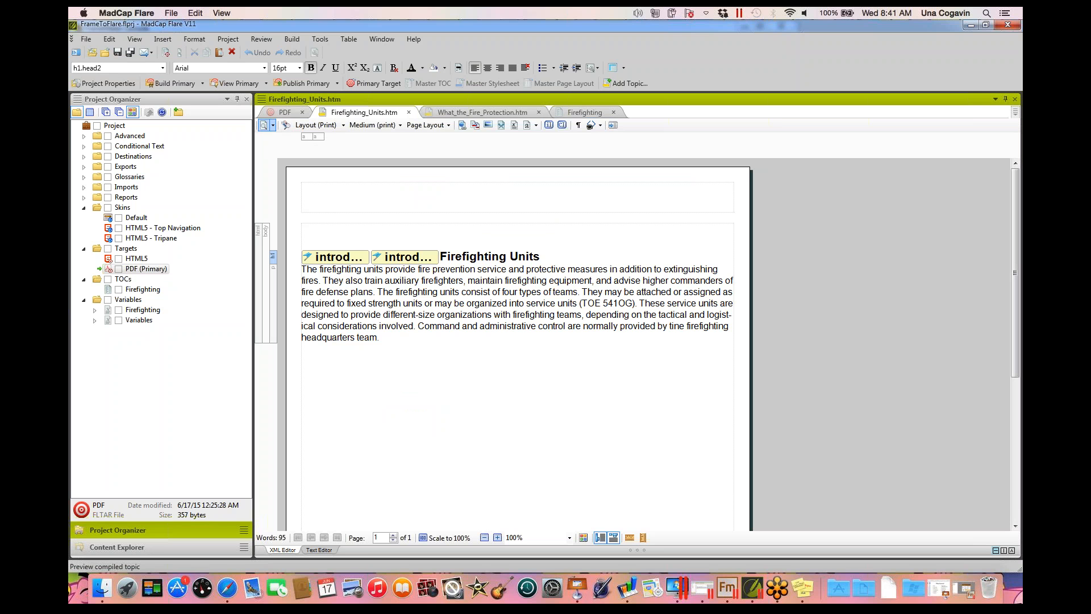
left_click(272, 125)
left_click(301, 151)
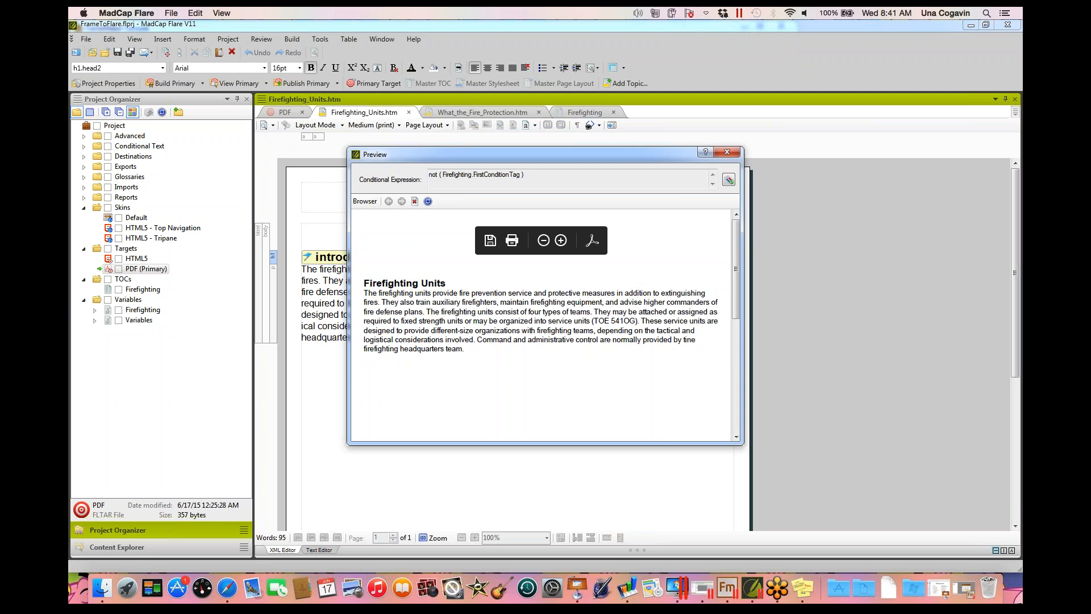
left_click(727, 151)
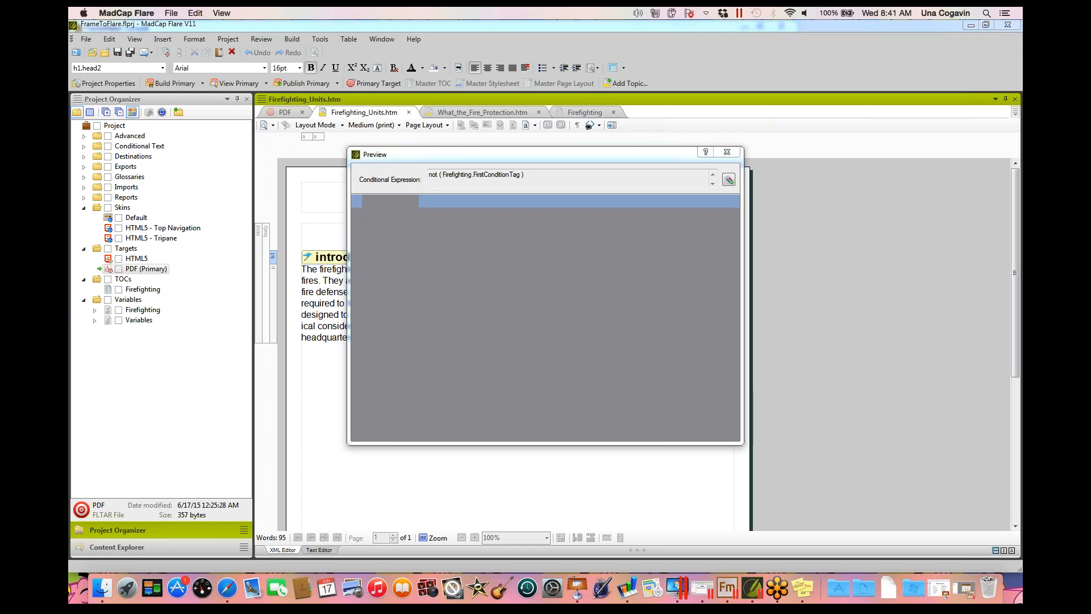
- Preview What_the_Fire_Protection.htm as PDF to check the excluded Chemistry condition, and close the preview
left_click(481, 113)
left_click(273, 125)
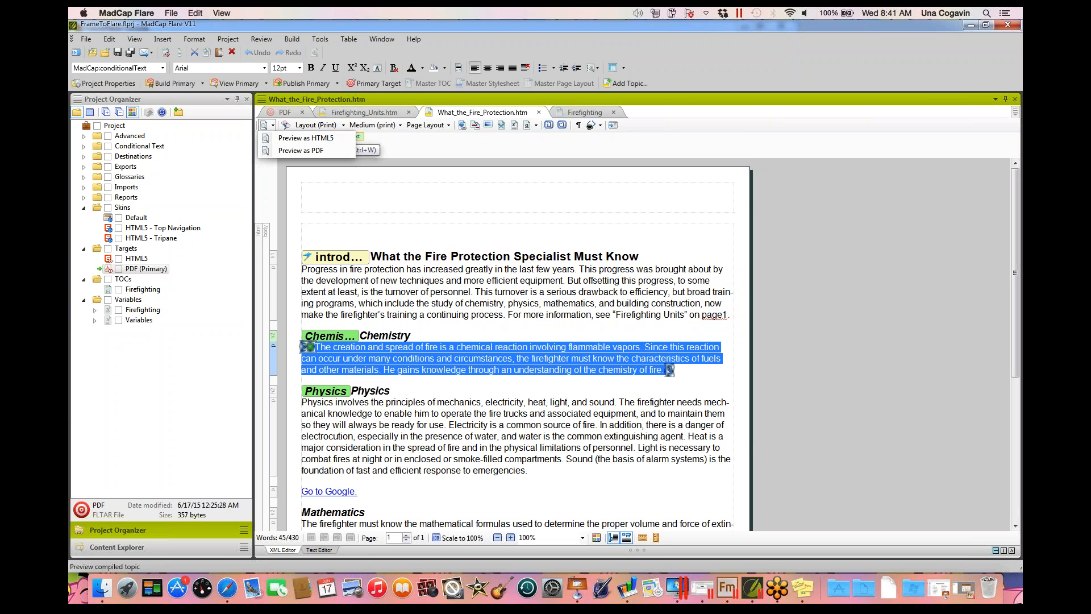
left_click(306, 138)
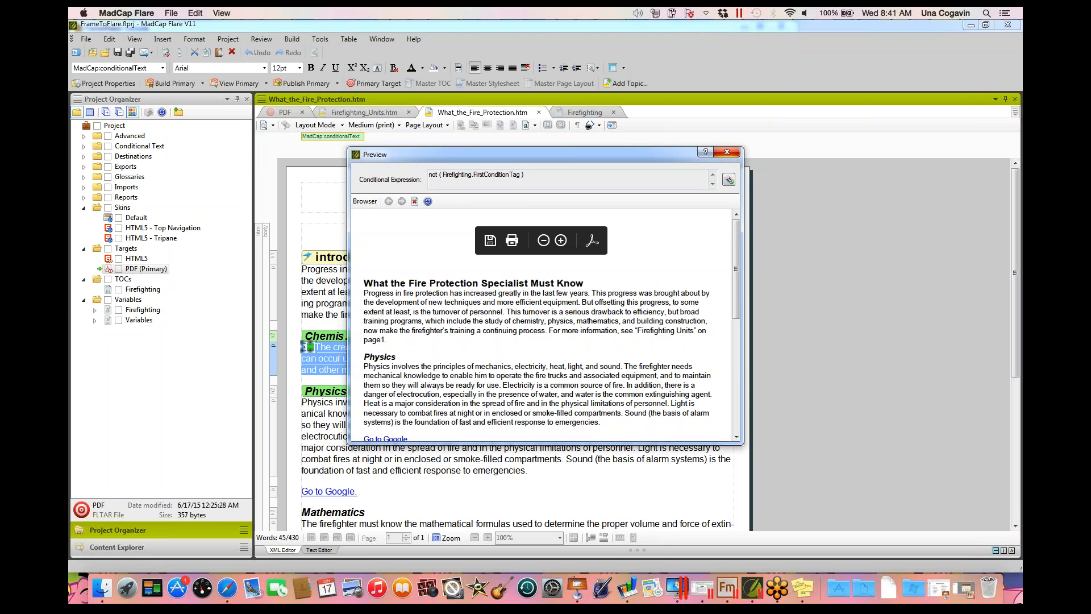
left_click(727, 152)
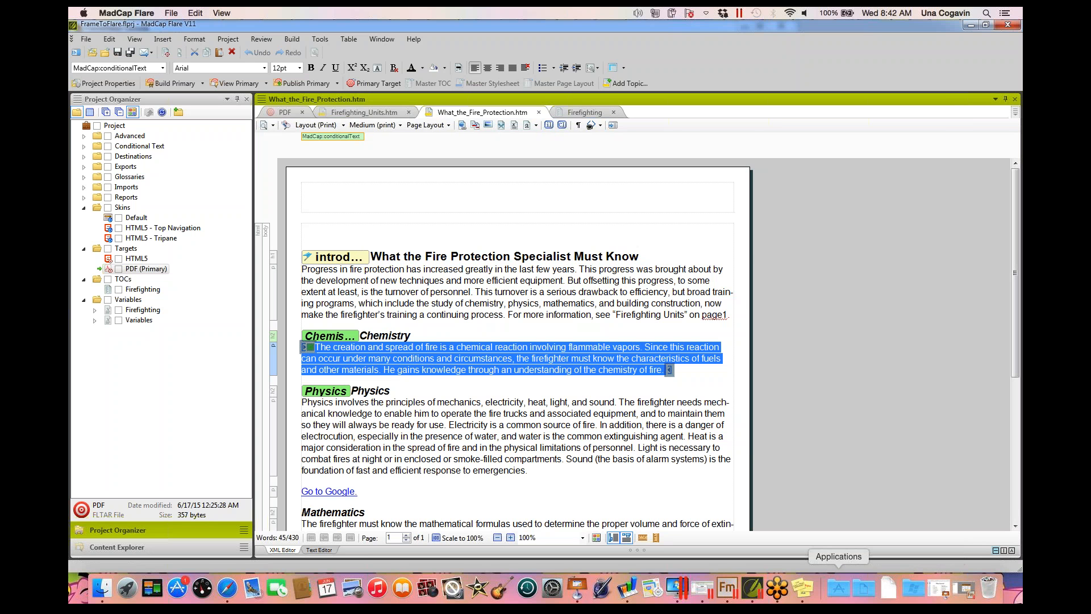
- Consult the sticky note for the hypertext location and place the cursor in the topic's Go to Google link
left_click(803, 587)
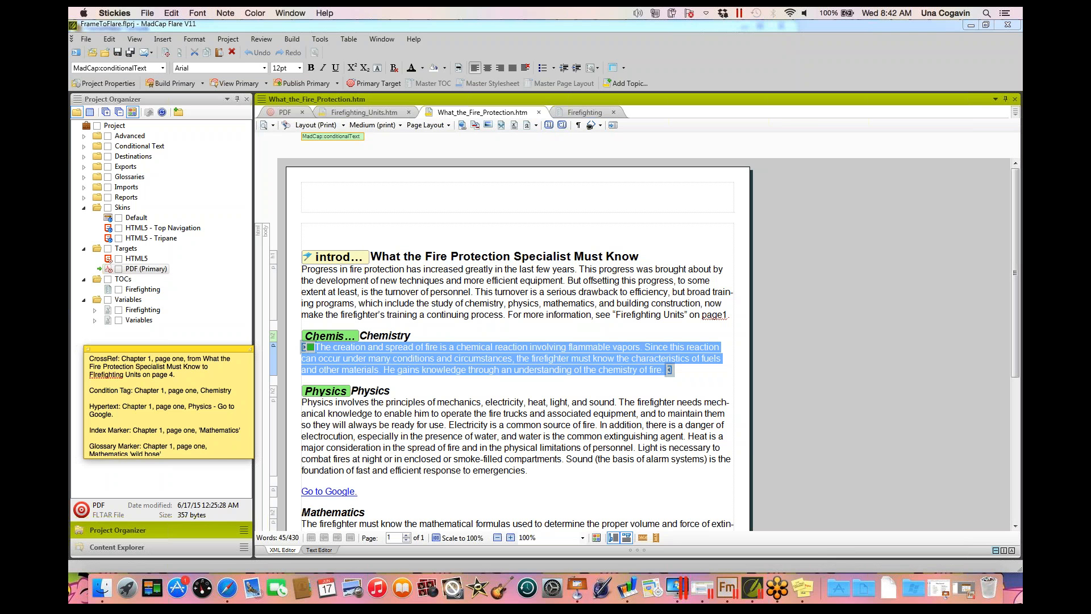
scroll(150, 420, "down", 3)
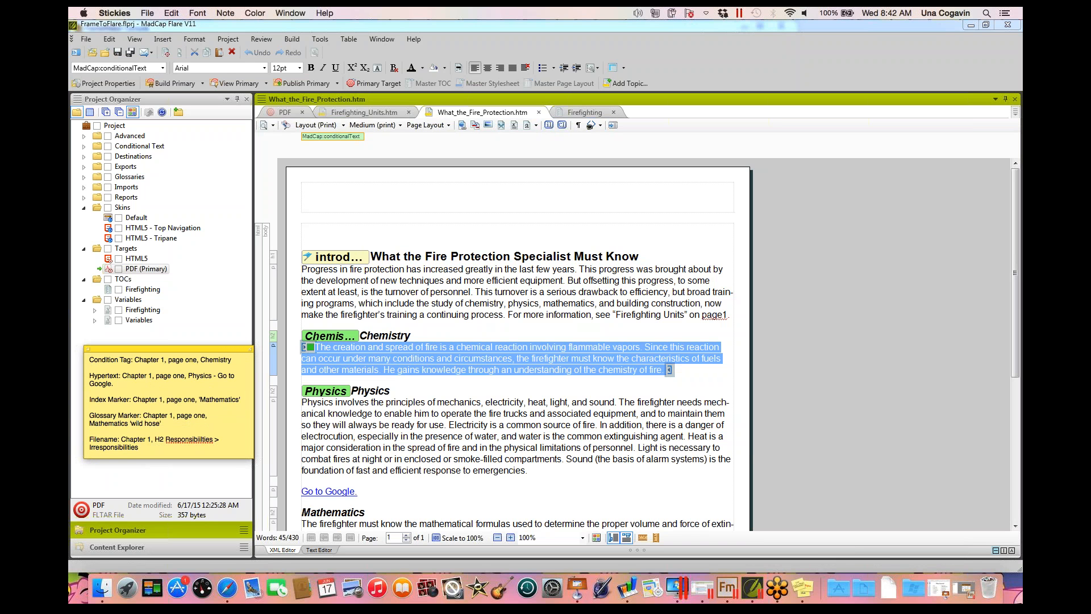
left_click(335, 492)
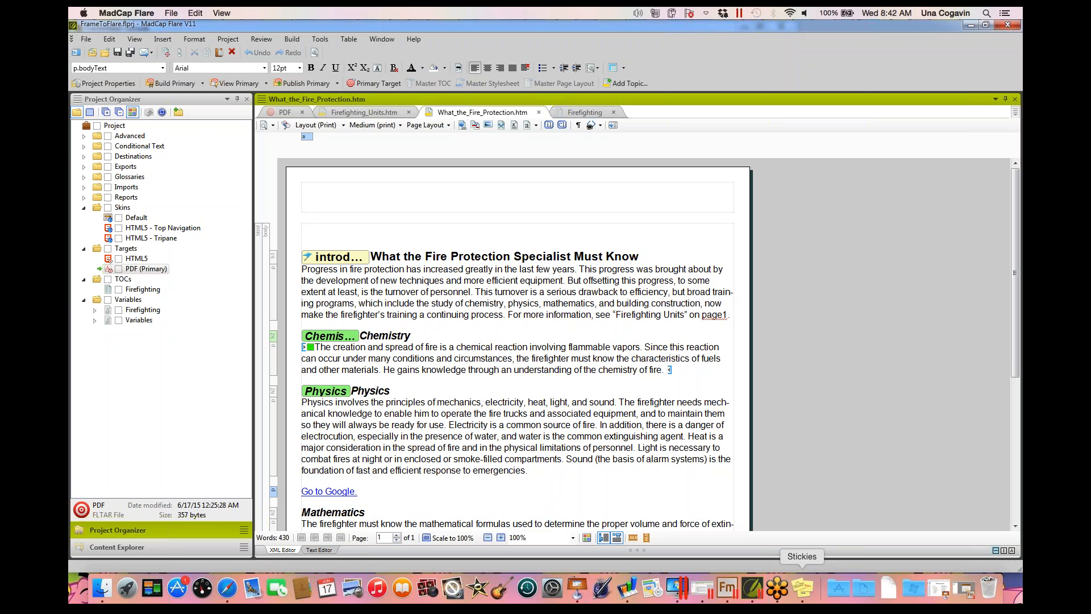
- Read further through the sticky note's index, glossary, filename, TopicAlias and variable entries
left_click(803, 588)
scroll(178, 435, "down", 3)
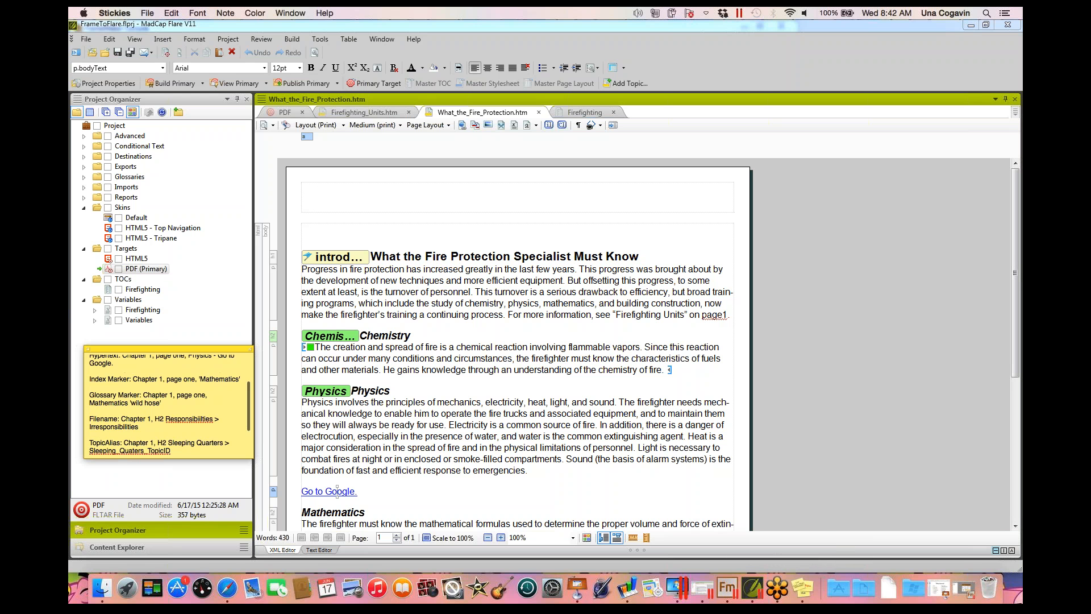
scroll(178, 435, "up", 3)
scroll(178, 435, "down", 2)
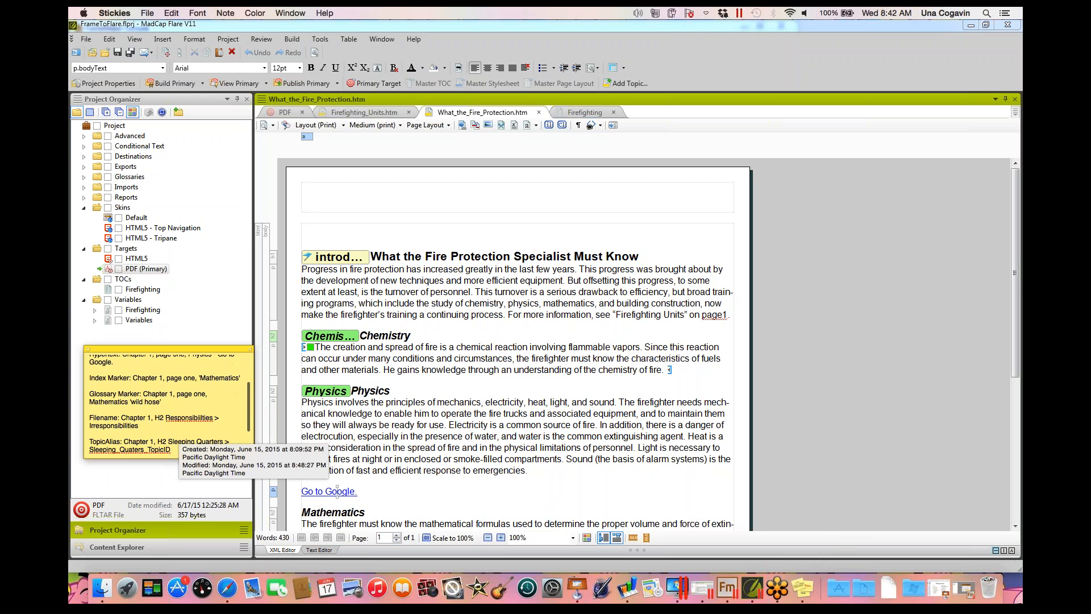
scroll(178, 435, "down", 4)
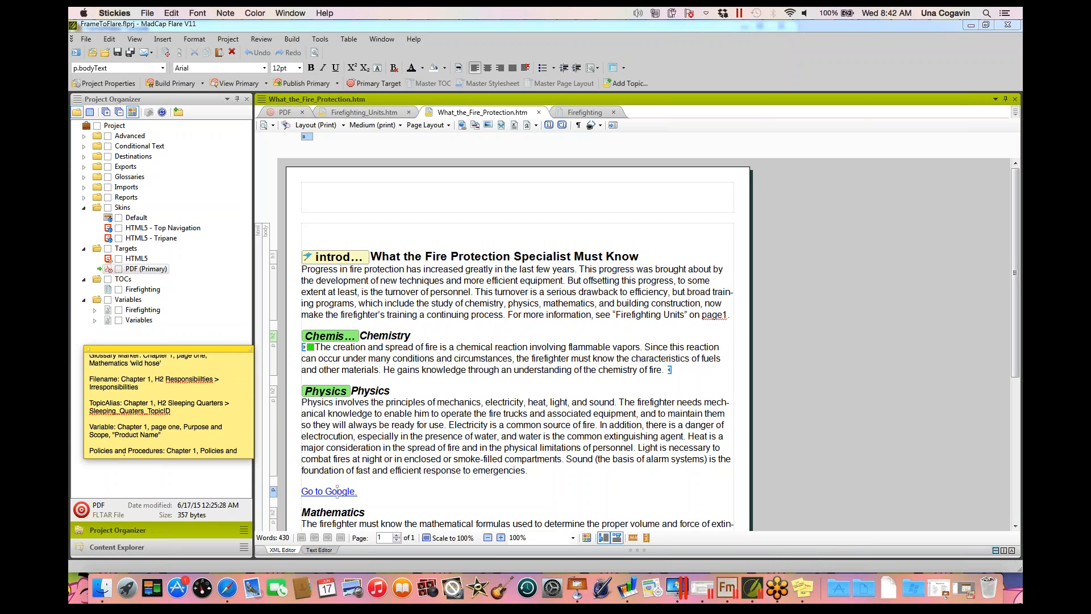
- Look over the topic around the Physics heading, recheck the sticky note and switch to the Firefighting TOC
left_click(432, 391)
scroll(432, 391, "down", 5)
scroll(512, 341, "up", 5)
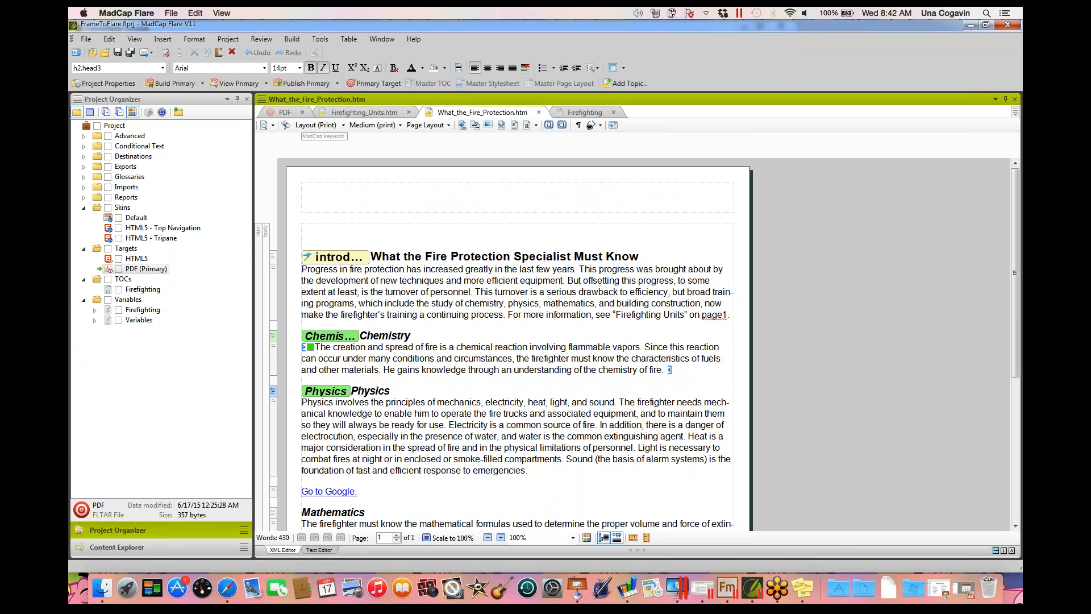
left_click(802, 587)
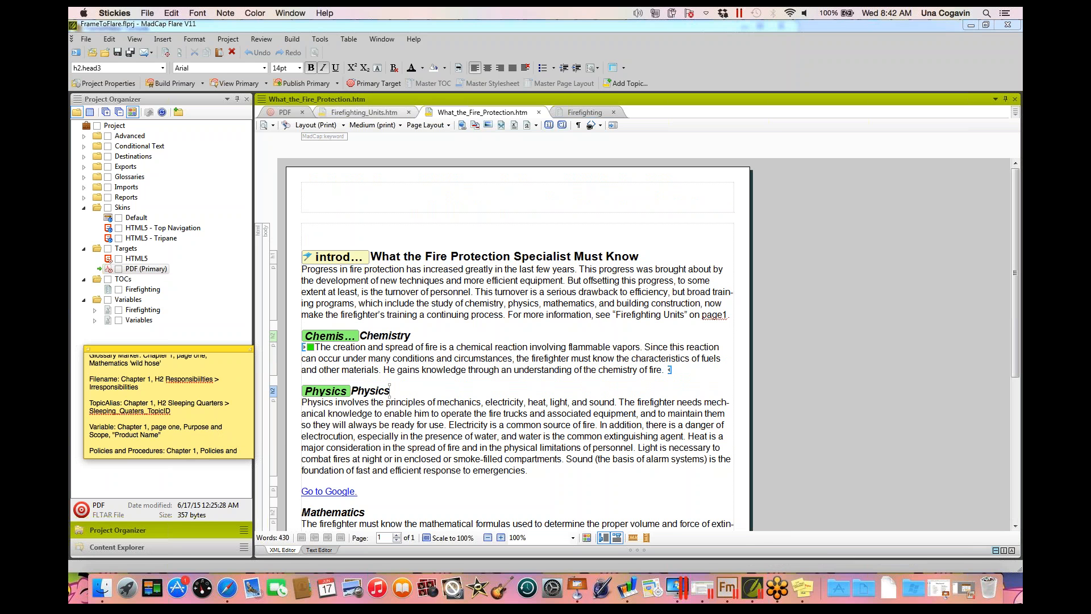
left_click(341, 112)
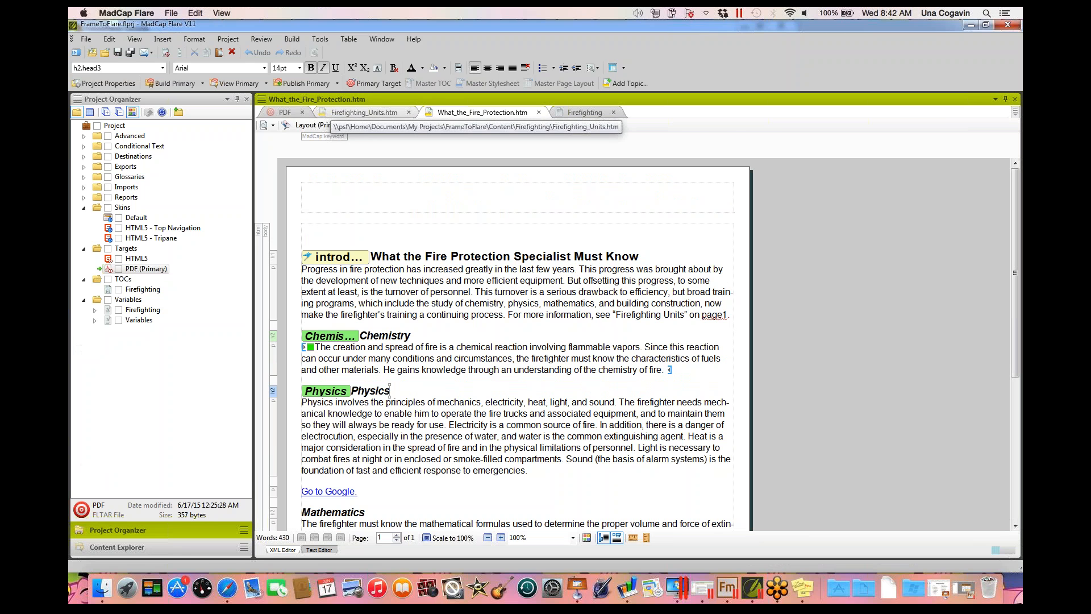
left_click(584, 112)
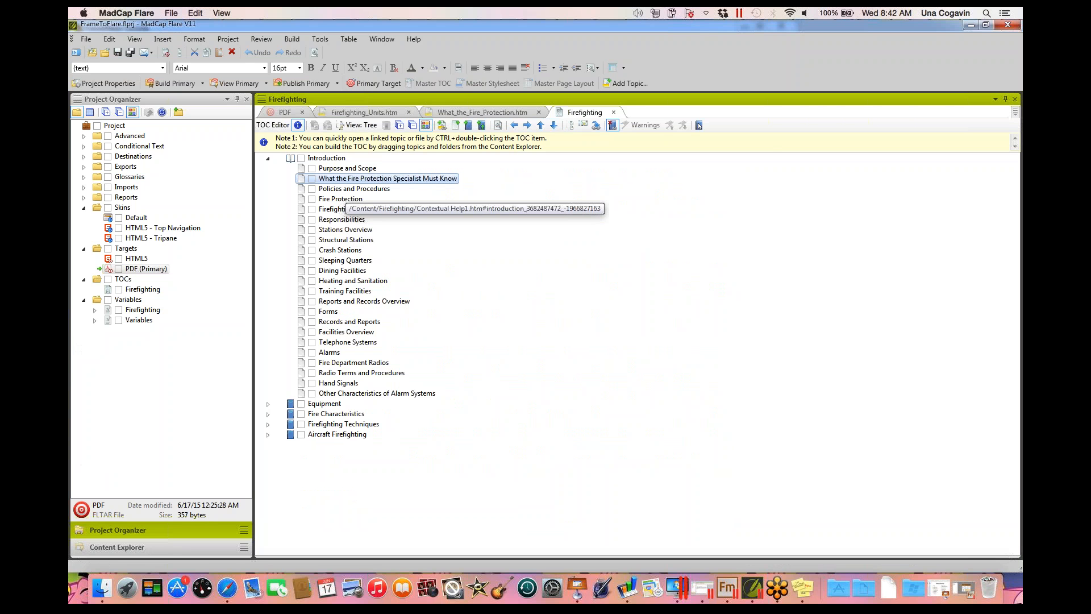
- Open the topic linked to the Purpose and Scope entry of the Firefighting TOC
double_click(346, 190)
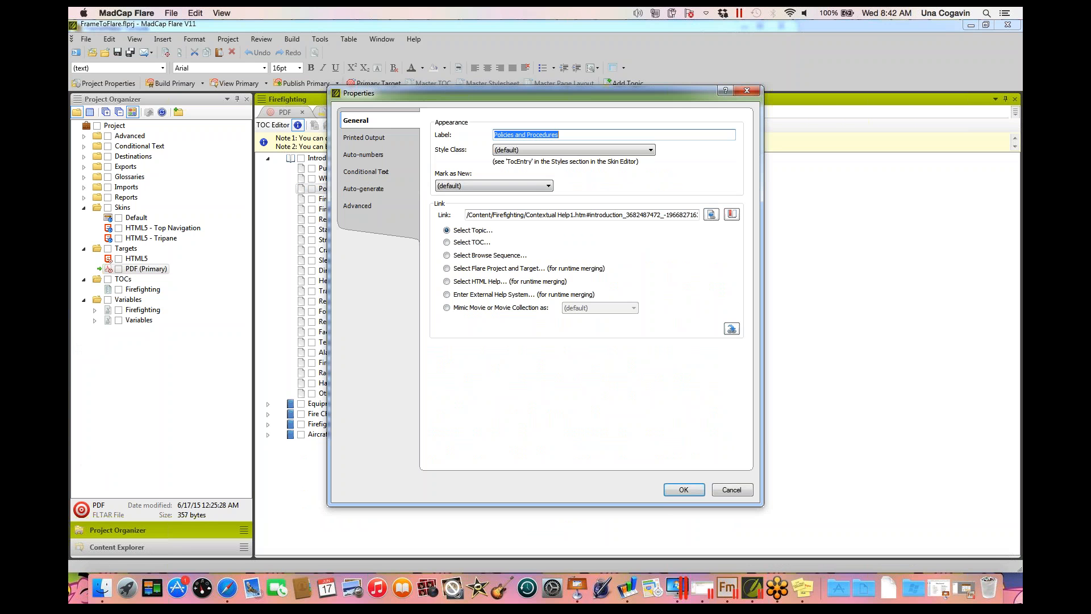
left_click(746, 90)
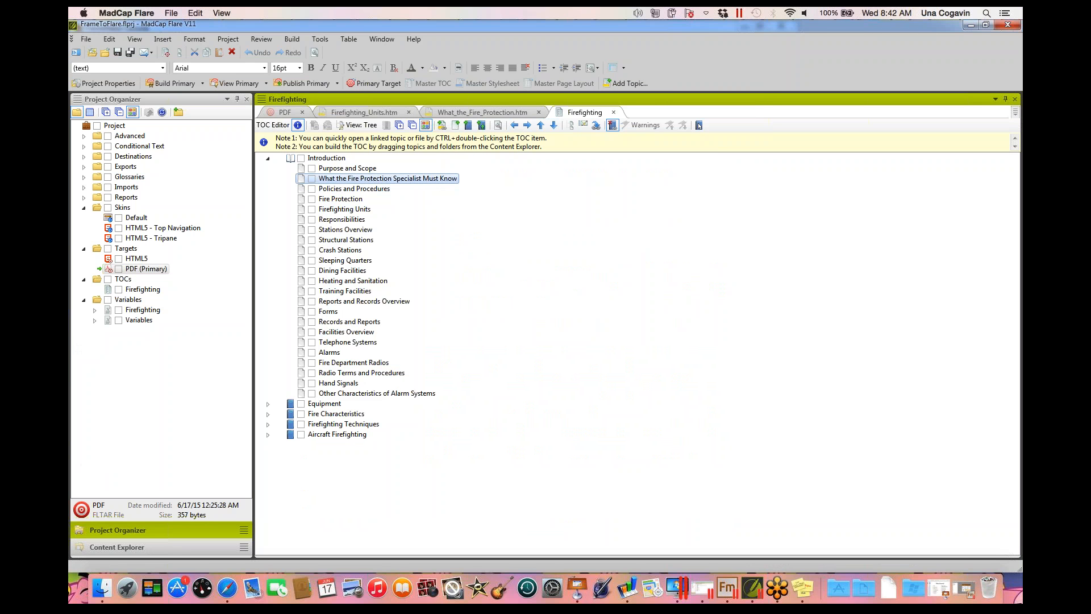
right_click(363, 169)
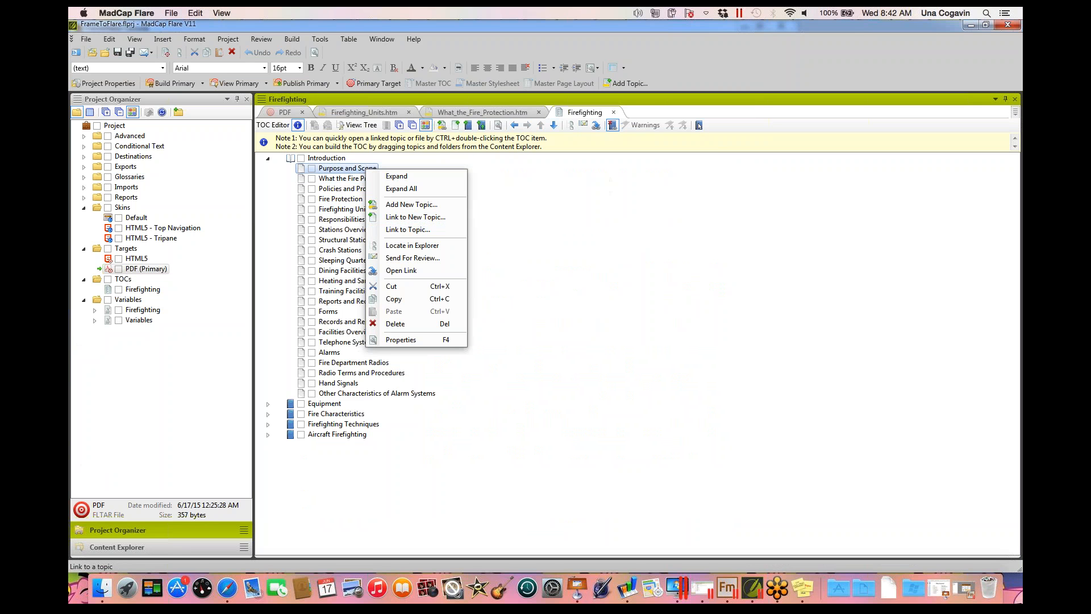
left_click(401, 271)
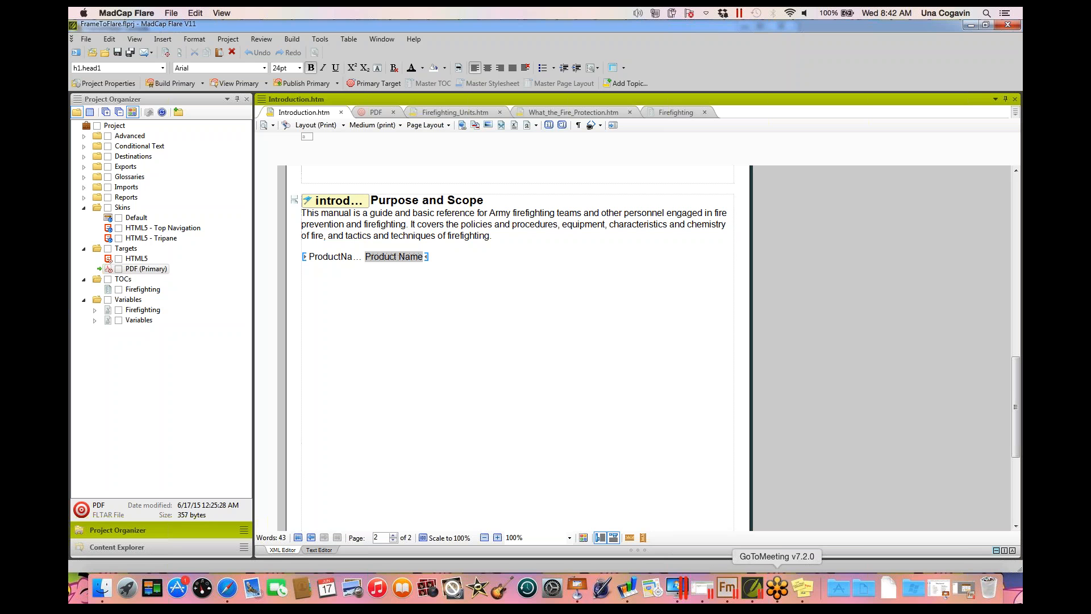
- Review the sticky note's variable, TopicAlias, filename, glossary, index and hypertext entries
left_click(801, 588)
scroll(166, 434, "up", 2)
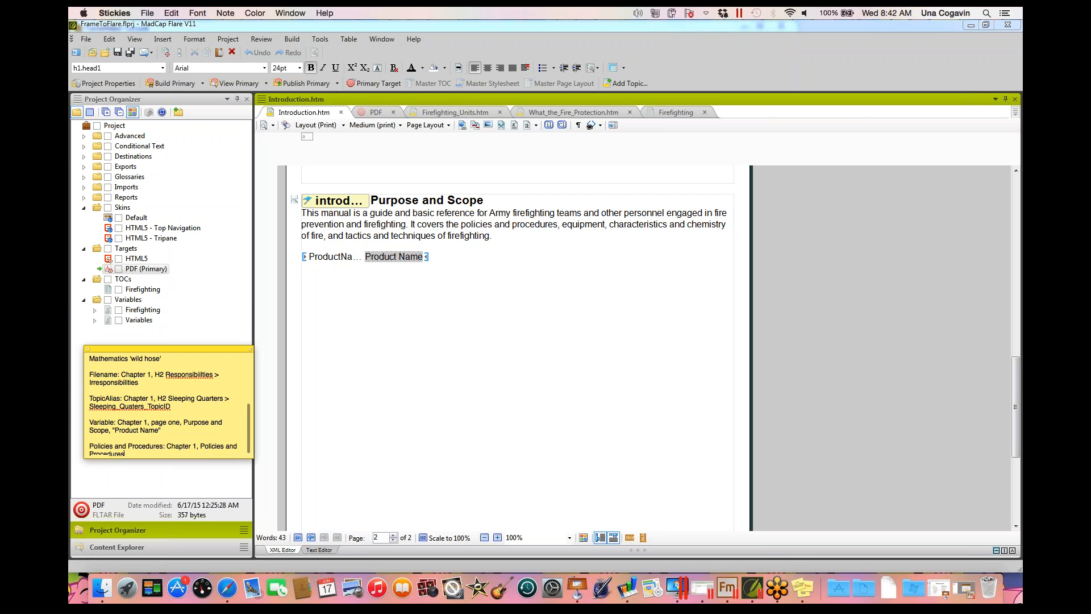
scroll(166, 433, "up", 3)
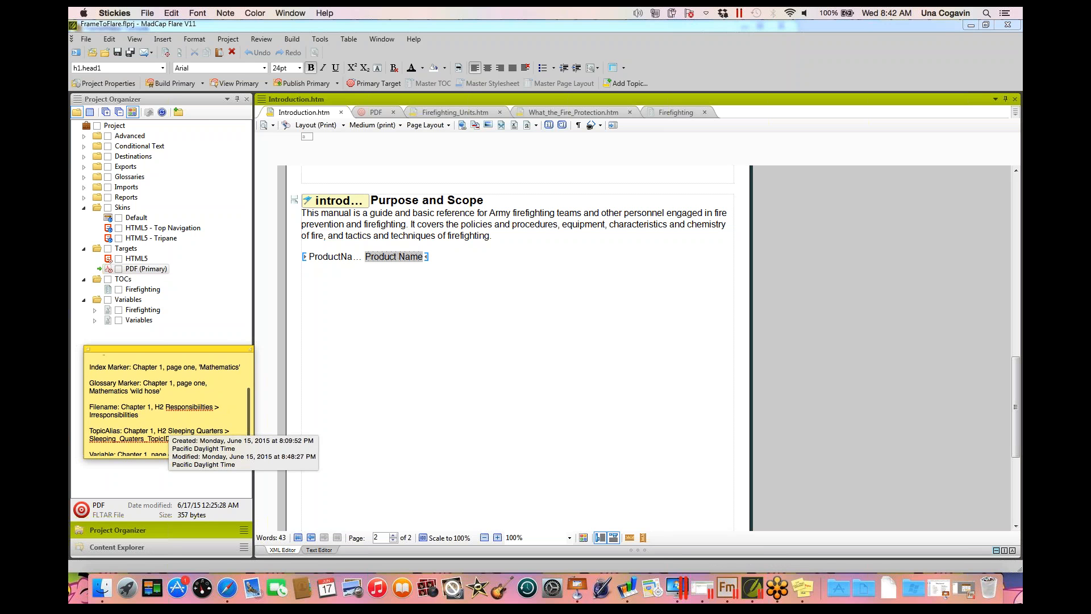
scroll(166, 434, "up", 2)
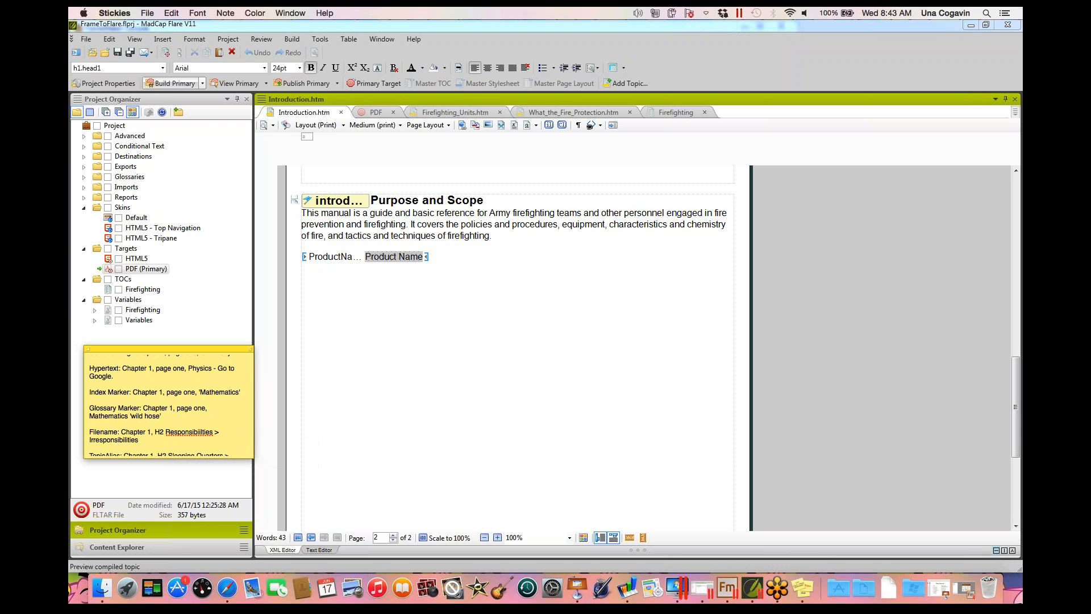
- Build the primary PDF target and open the new output with its top-level bookmarks collapsed
left_click(171, 84)
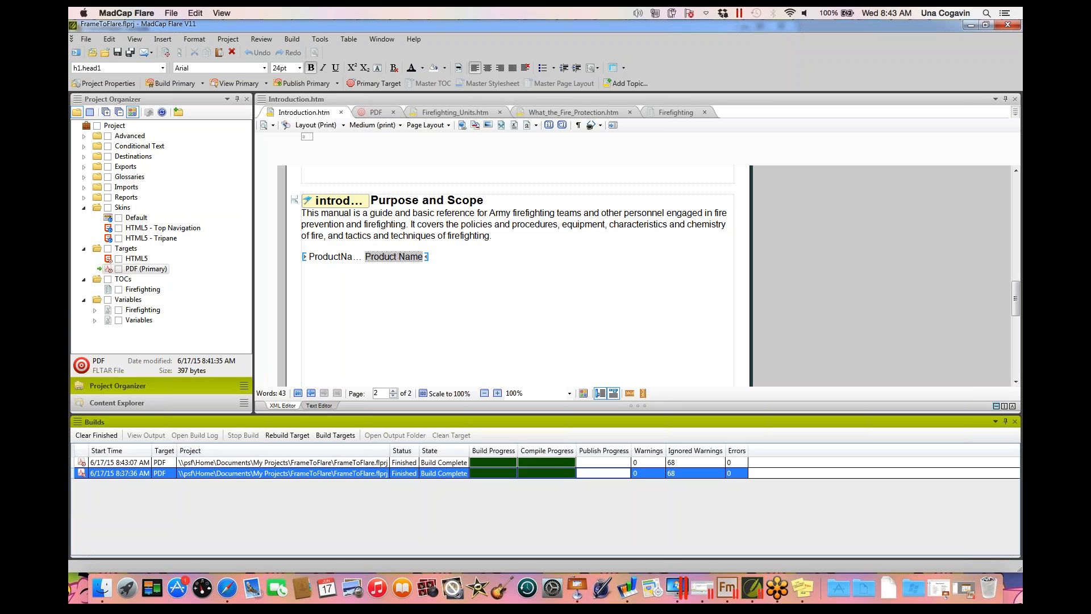
double_click(283, 463)
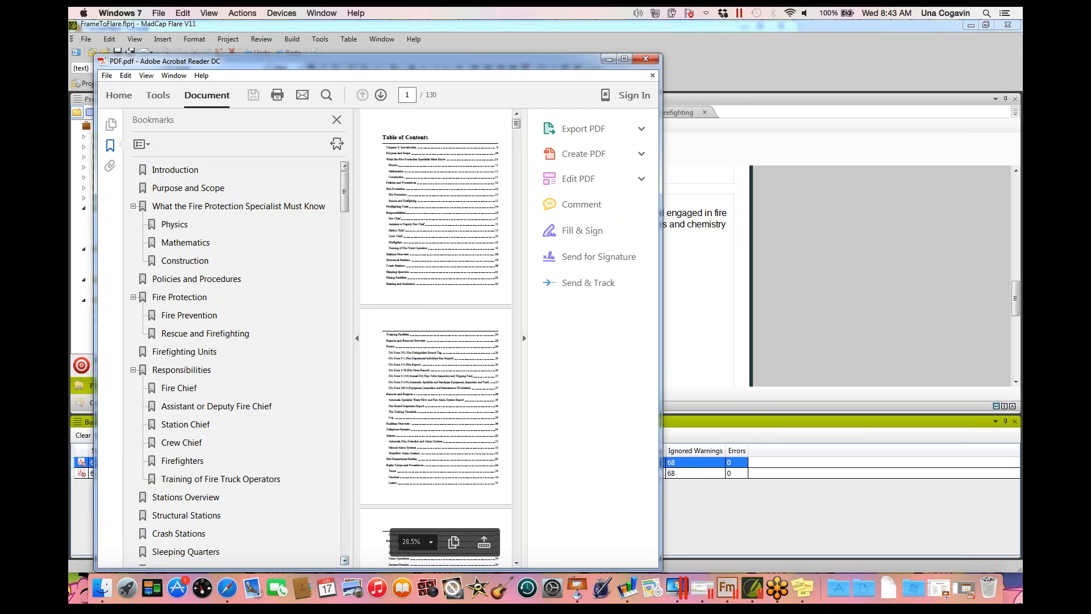
left_click(141, 143)
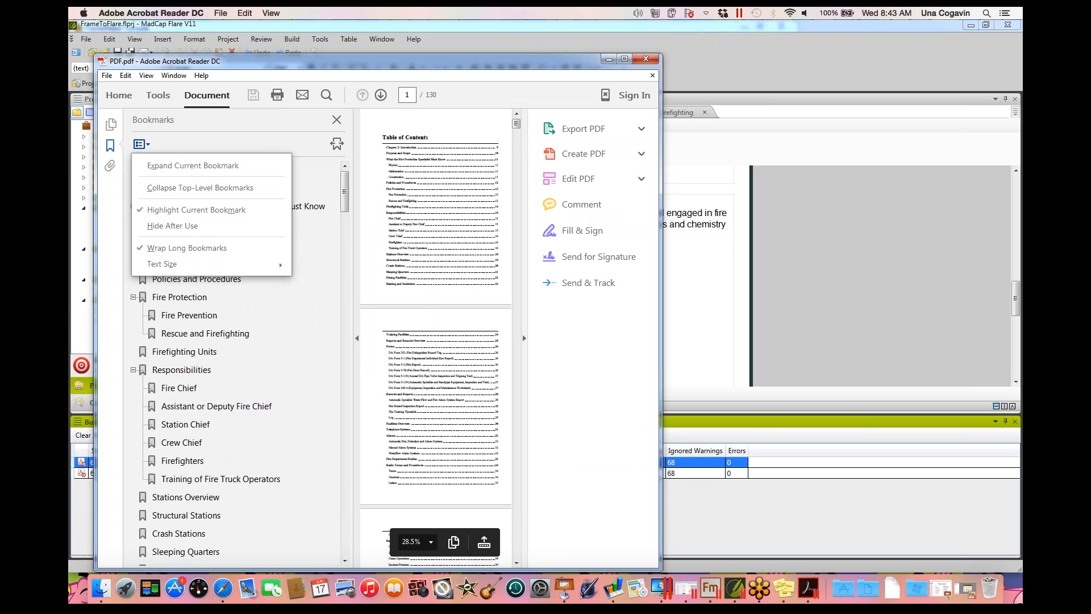
left_click(181, 188)
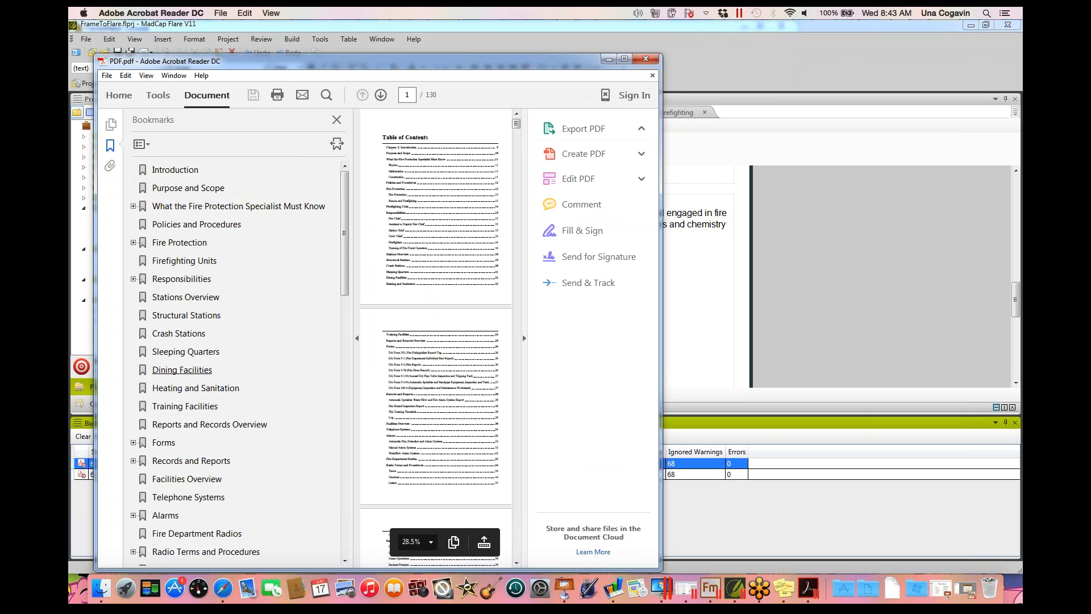
- Go to the PDF's Glossary bookmark and widen and raise the reader window to show more of the pages
scroll(196, 353, "down", 15)
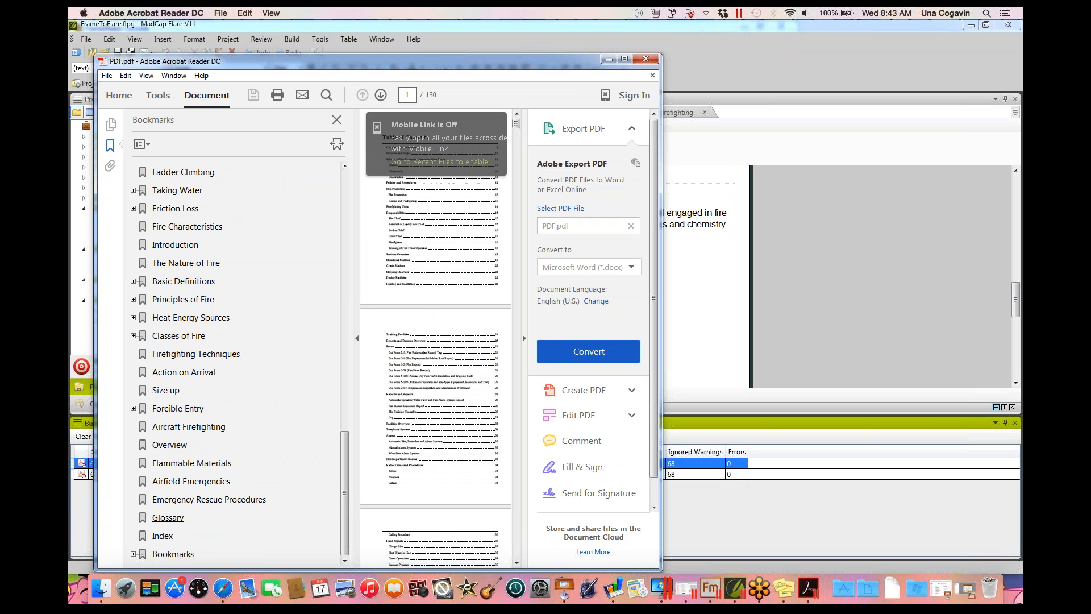
left_click(168, 517)
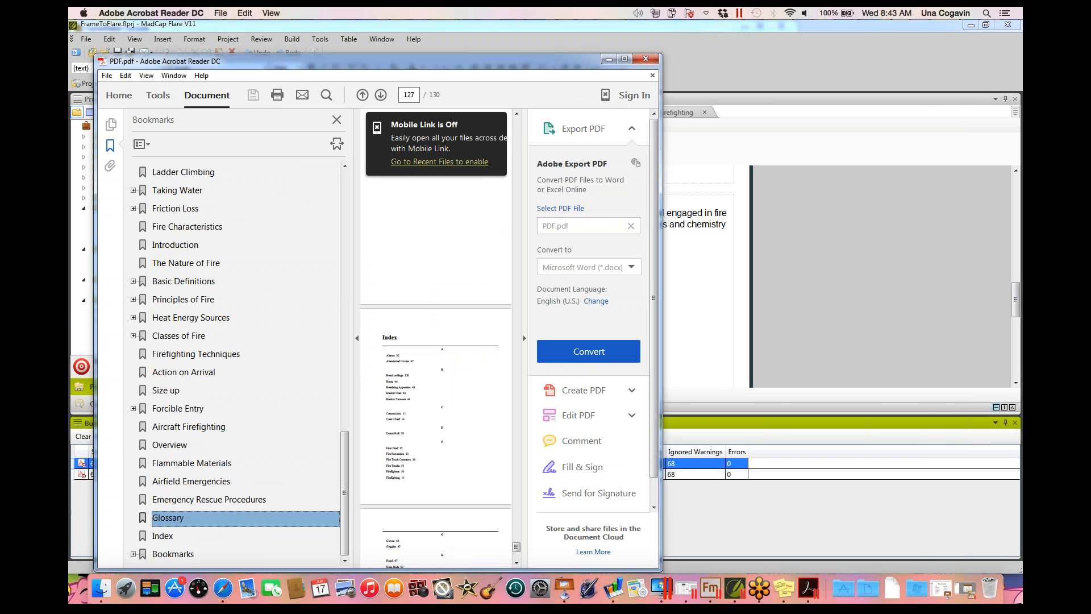
left_click_drag(662, 311, 921, 310)
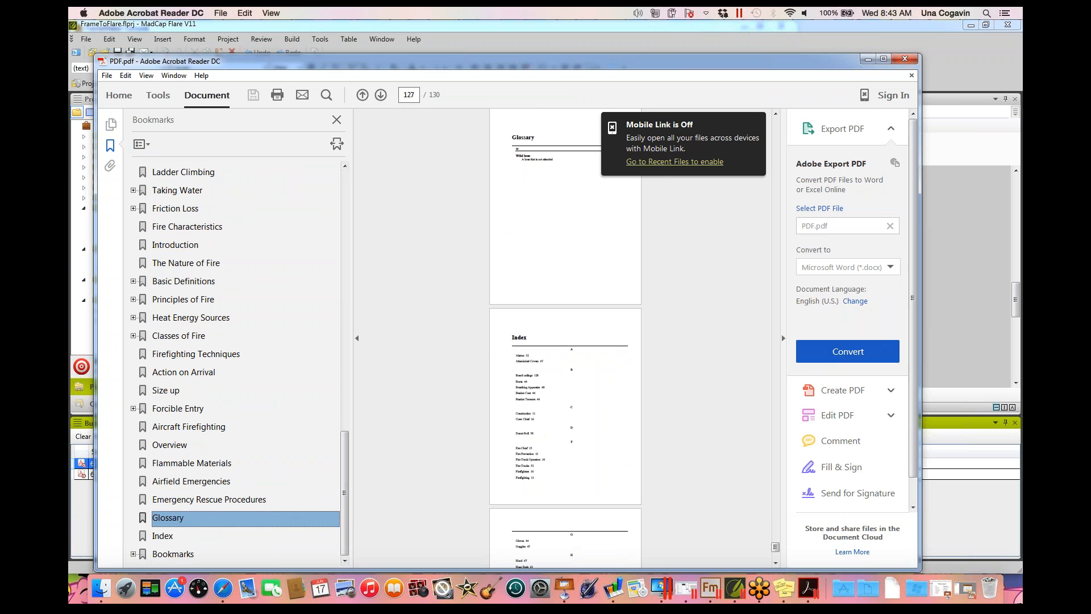
left_click(565, 364)
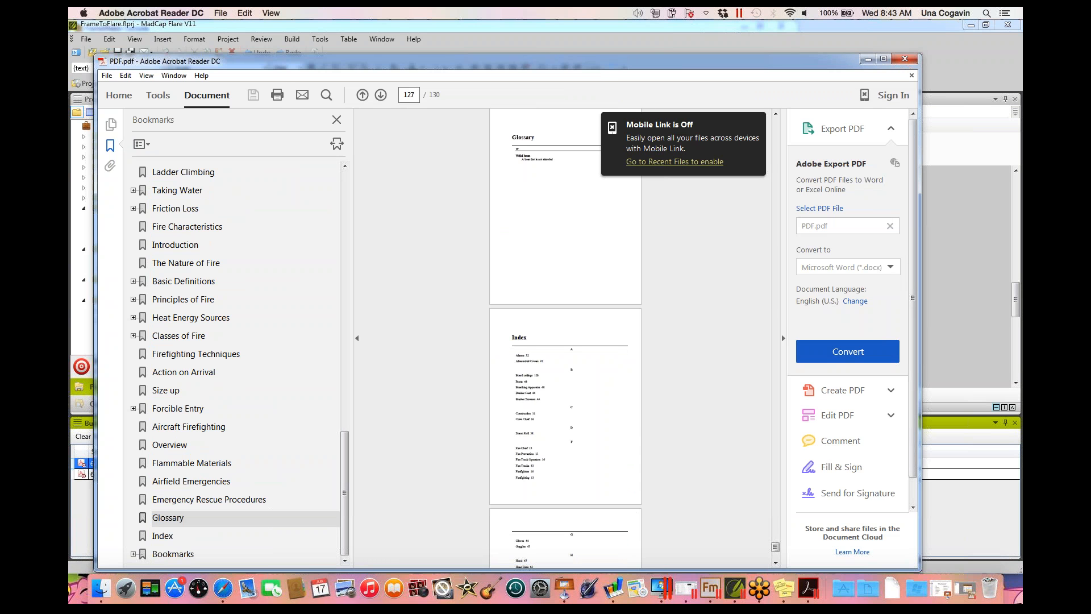
left_click(326, 95)
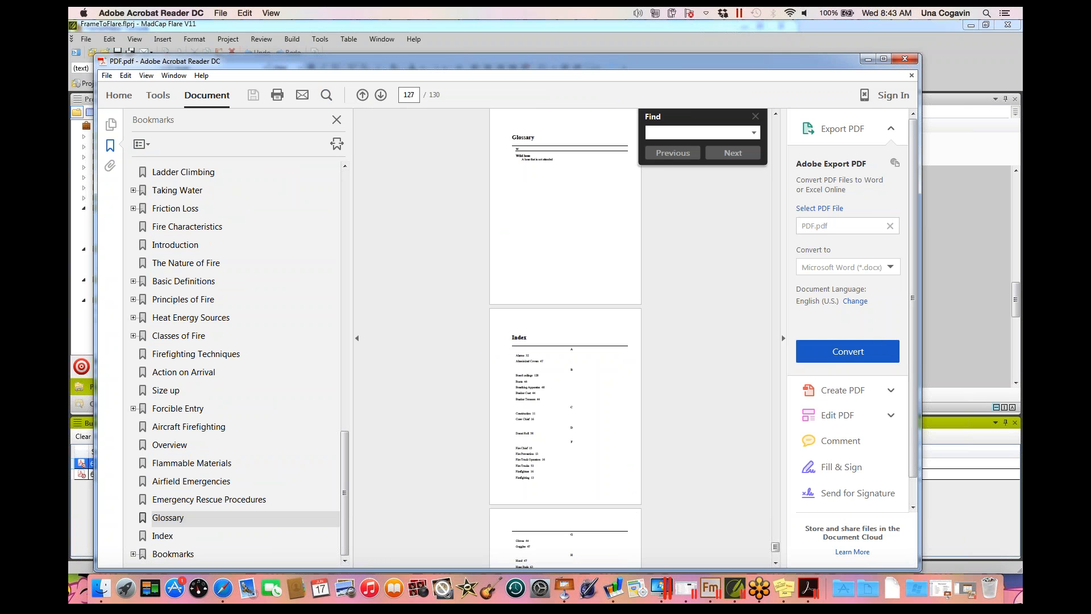
left_click(755, 117)
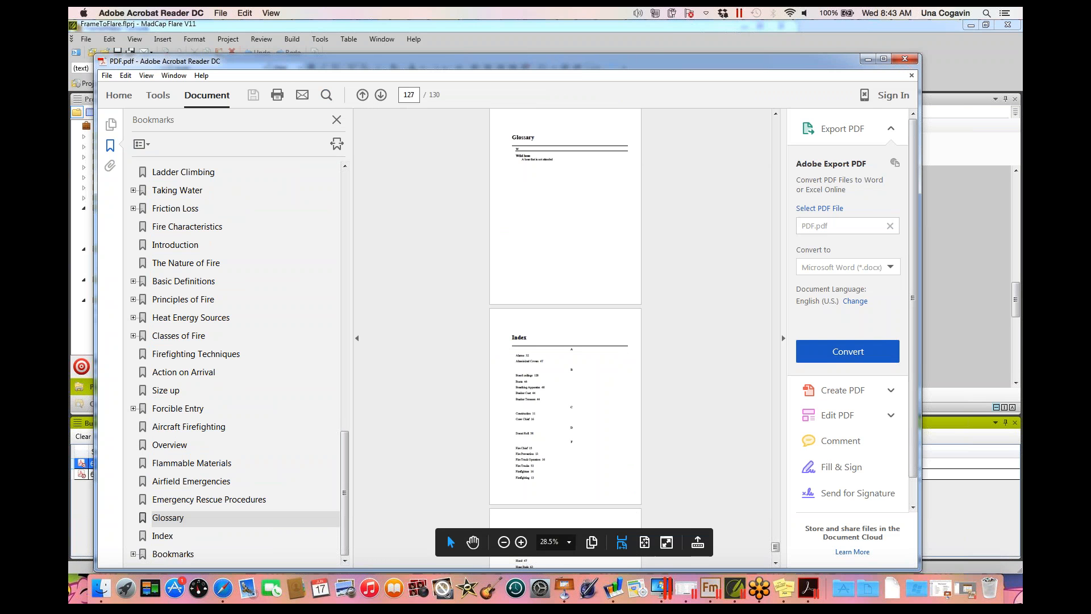
left_click_drag(363, 60, 364, 28)
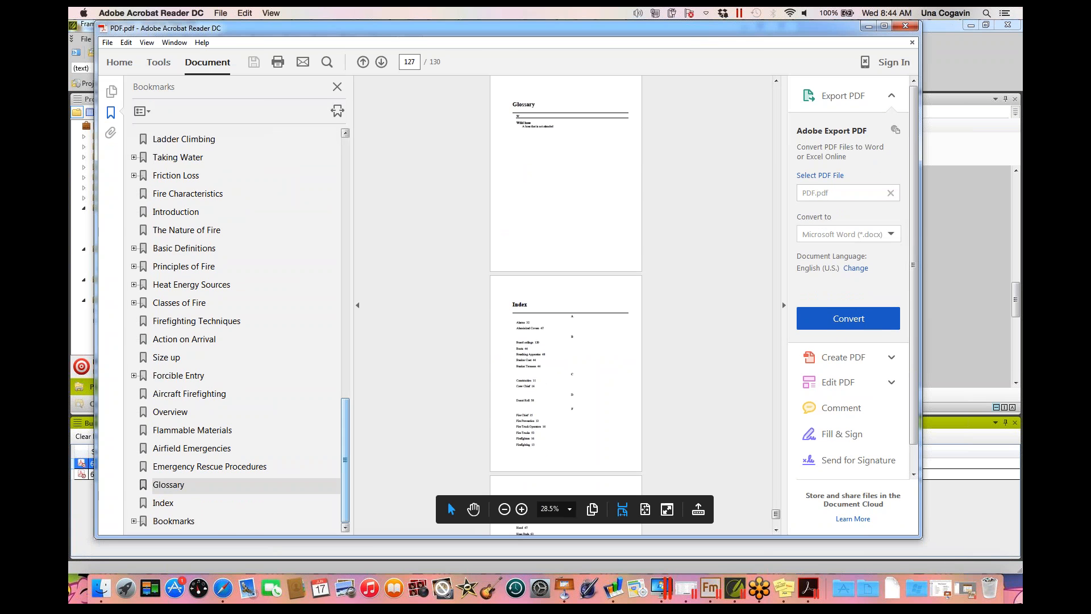
- Use the PDF bookmarks to view the Dining Facilities page and return to the Glossary at readable size
left_click_drag(345, 452, 345, 231)
left_click(182, 214)
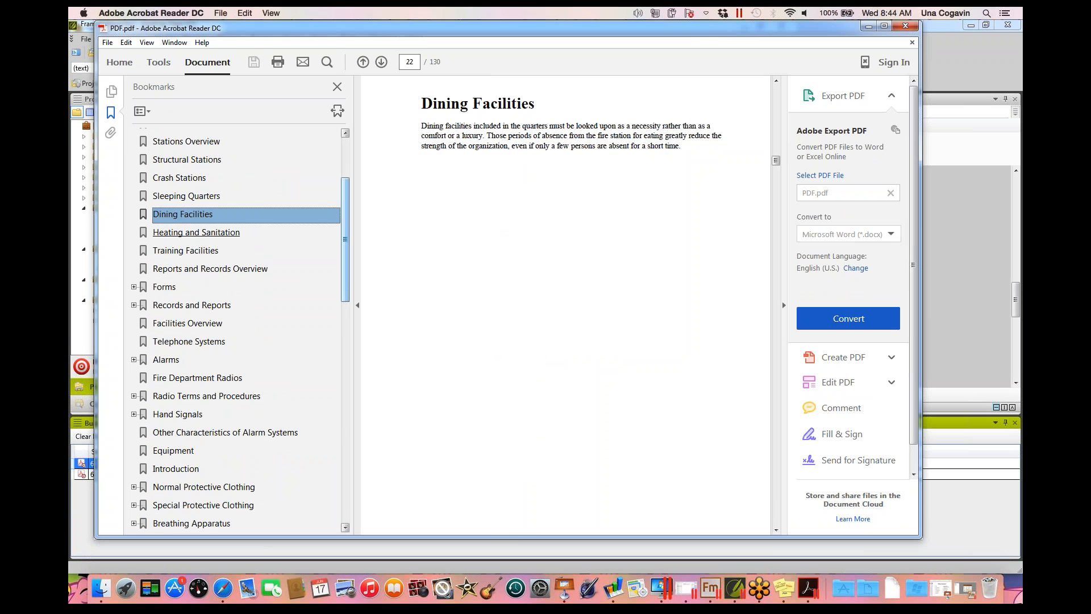
left_click_drag(345, 239, 345, 459)
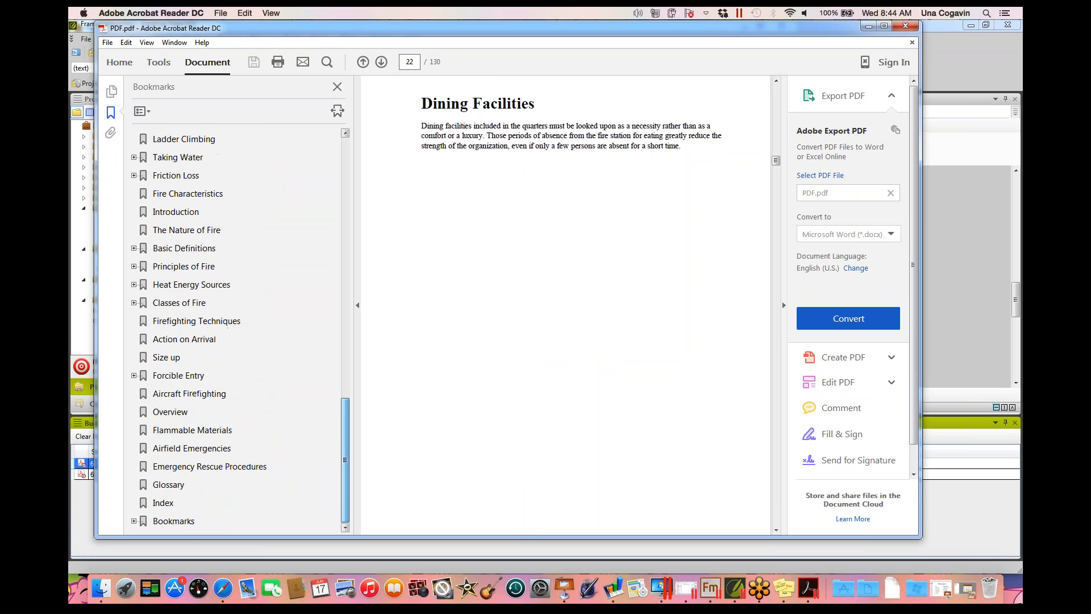
left_click(168, 485)
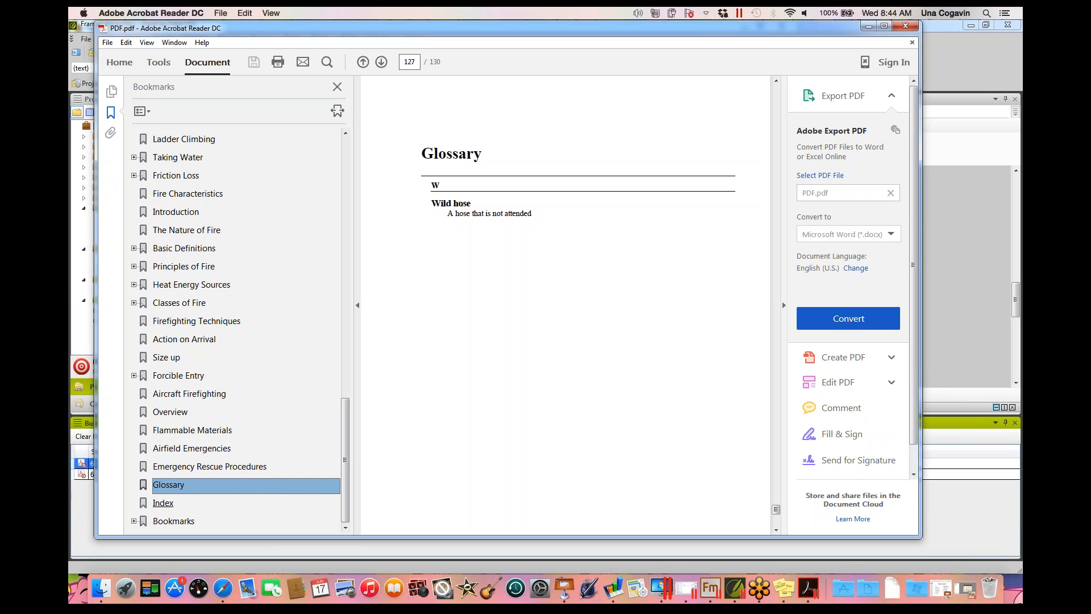
- Read through the PDF's Index and look back over the Glossary and the preceding Opening Doors pages
left_click(163, 503)
scroll(482, 508, "down", 10)
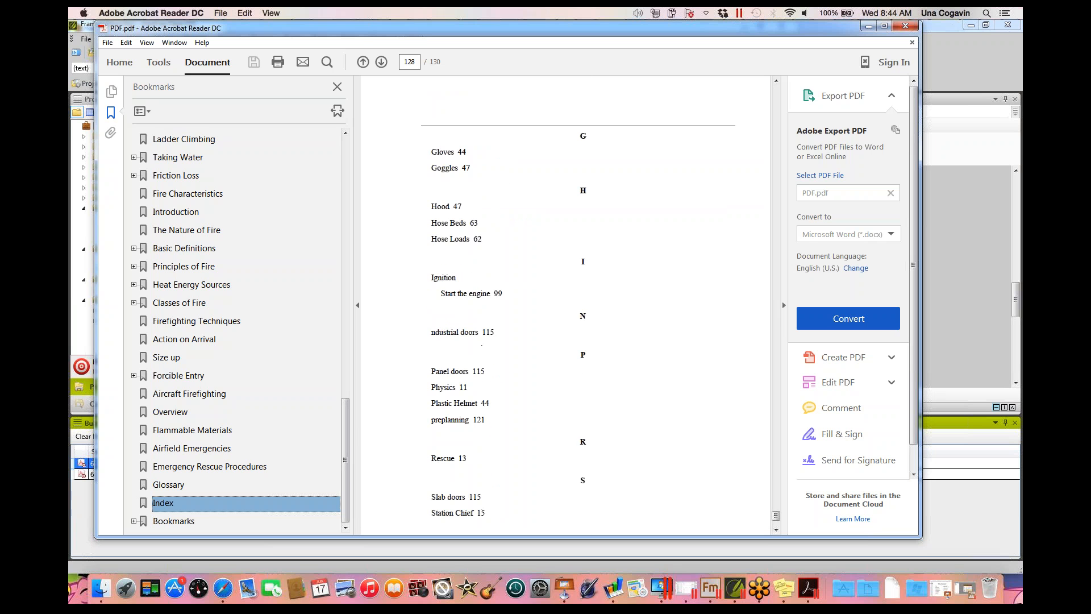
scroll(566, 305, "down", 5)
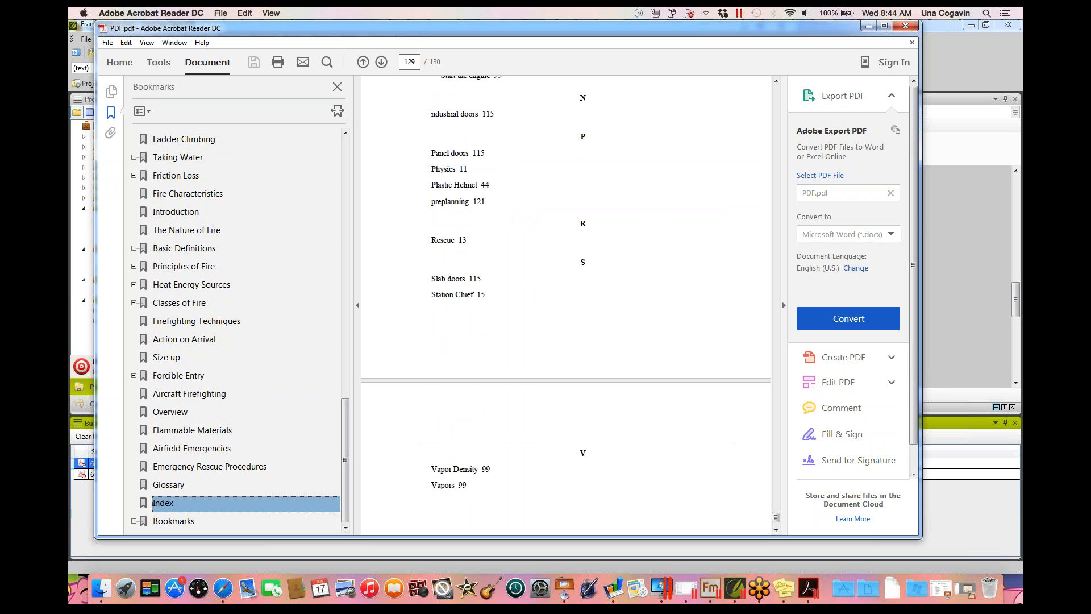
scroll(565, 305, "up", 15)
scroll(566, 305, "up", 10)
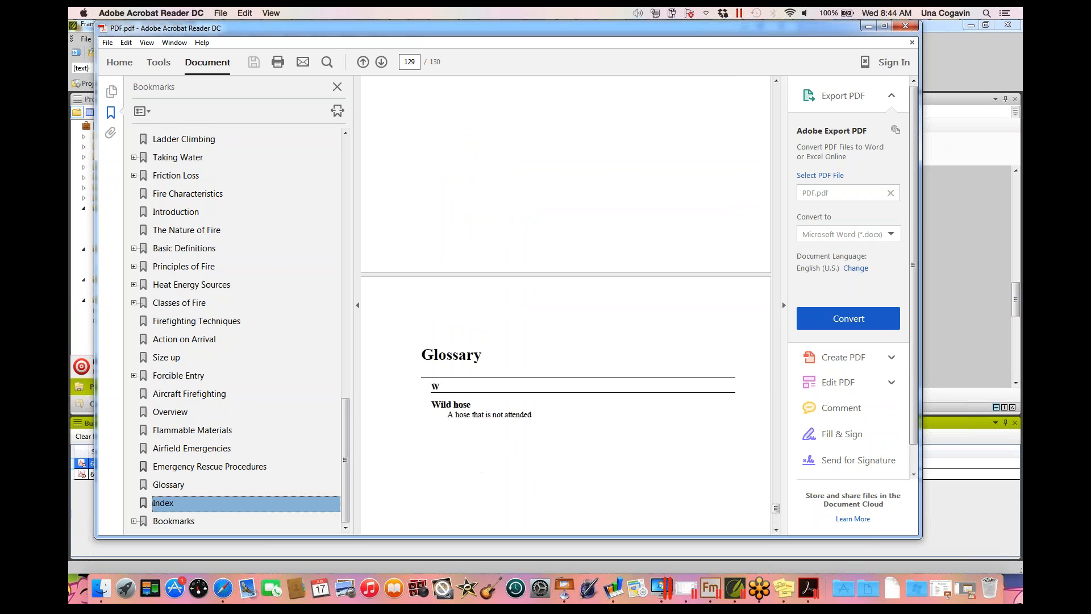
scroll(565, 306, "up", 10)
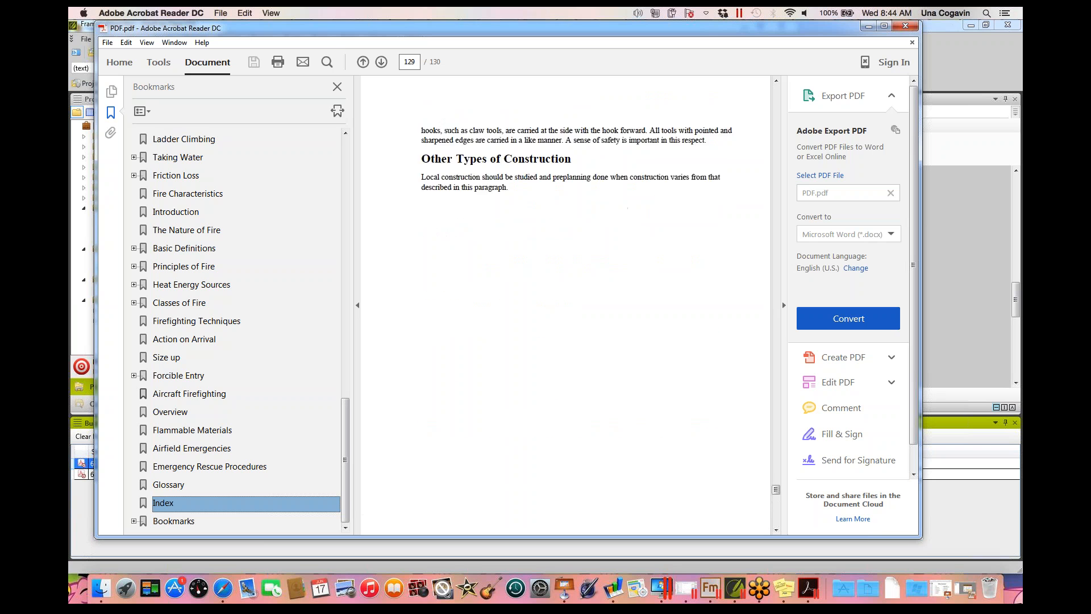
scroll(566, 305, "up", 10)
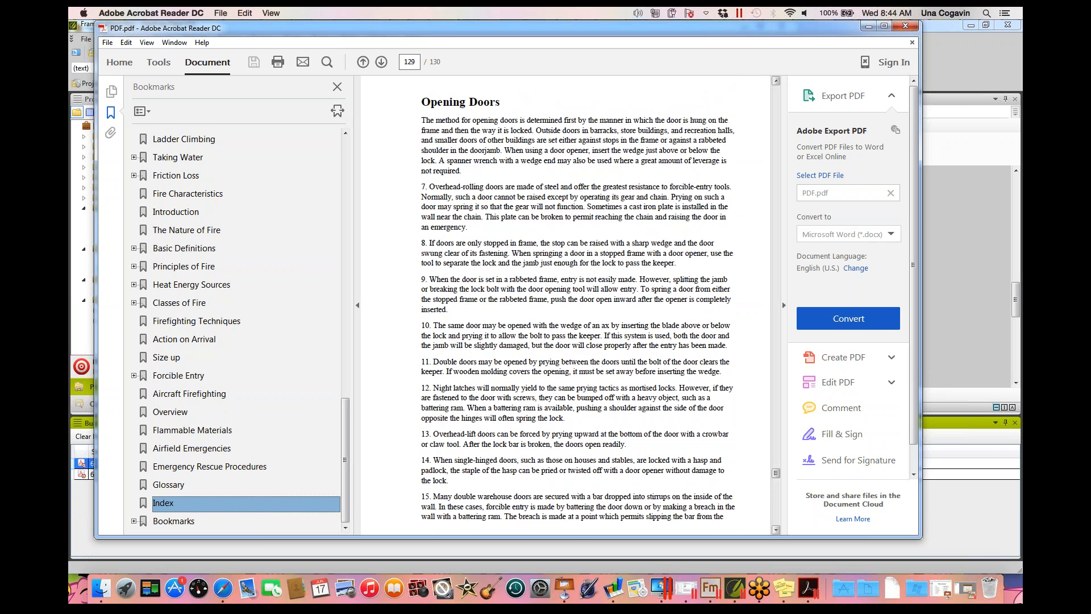
- Close the PDF reader and the open Introduction.htm, Firefighting_Units.htm and What_the_Fire_Protection.htm topics in Flare
left_click(905, 26)
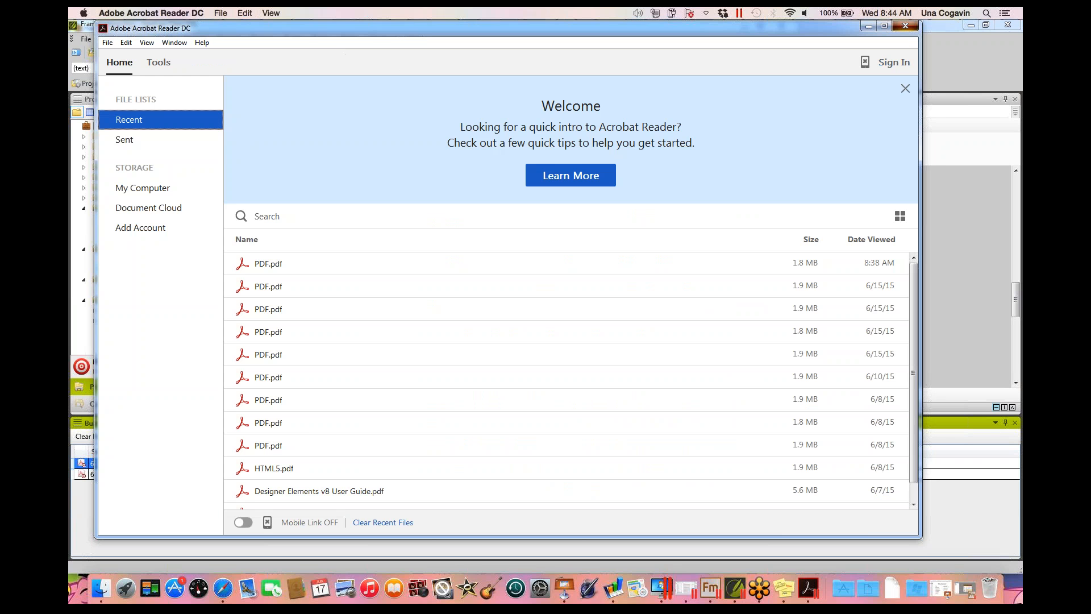
left_click(905, 25)
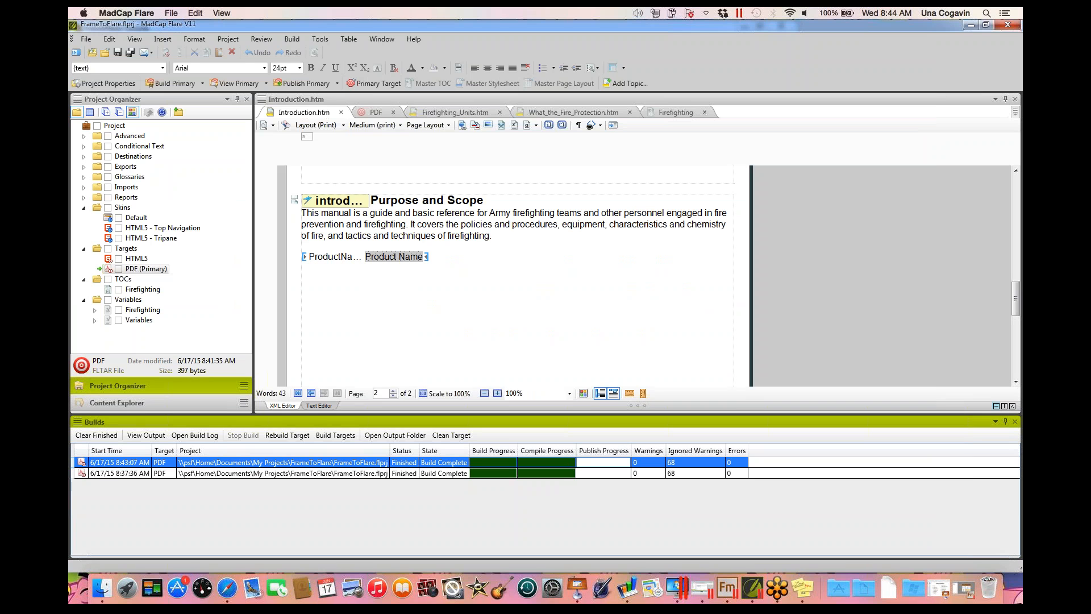
left_click(341, 112)
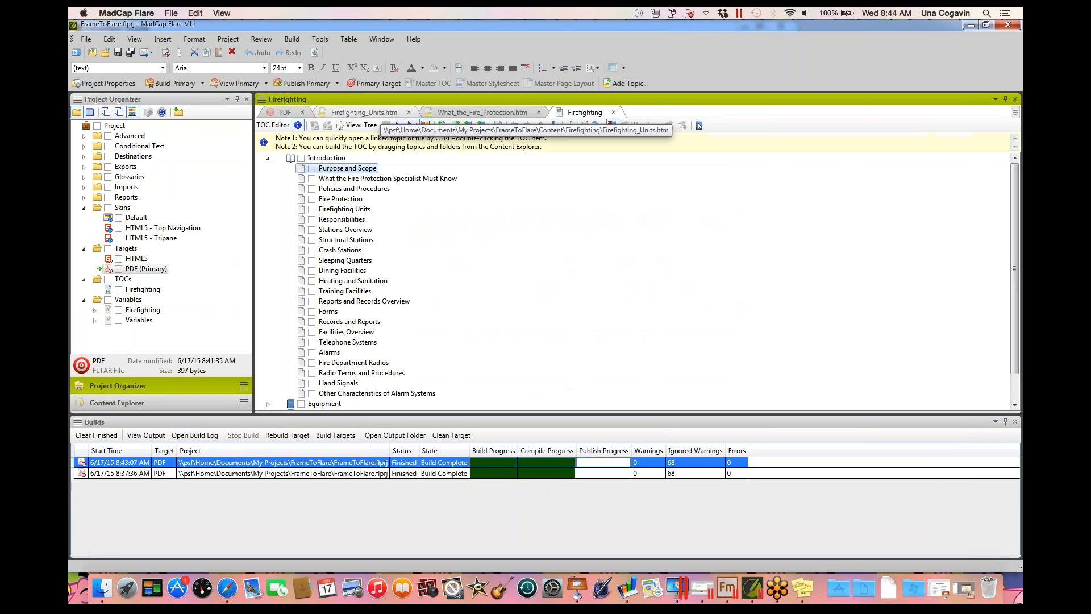
left_click(408, 112)
left_click(407, 112)
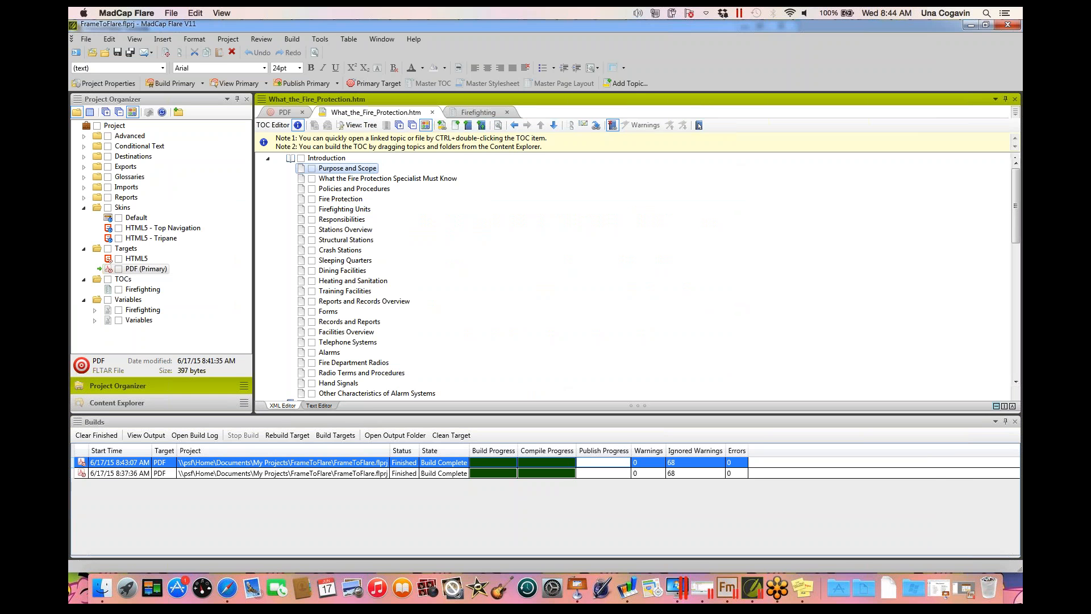
left_click(433, 111)
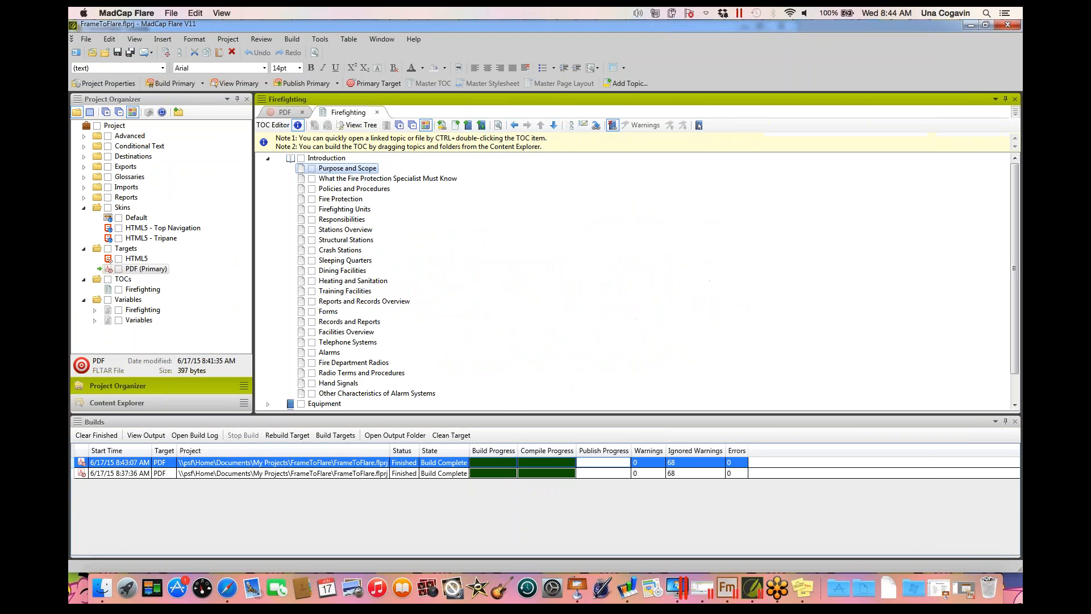
- Open the topic linked to the Responsibilities entry of the Firefighting TOC
left_click(348, 220)
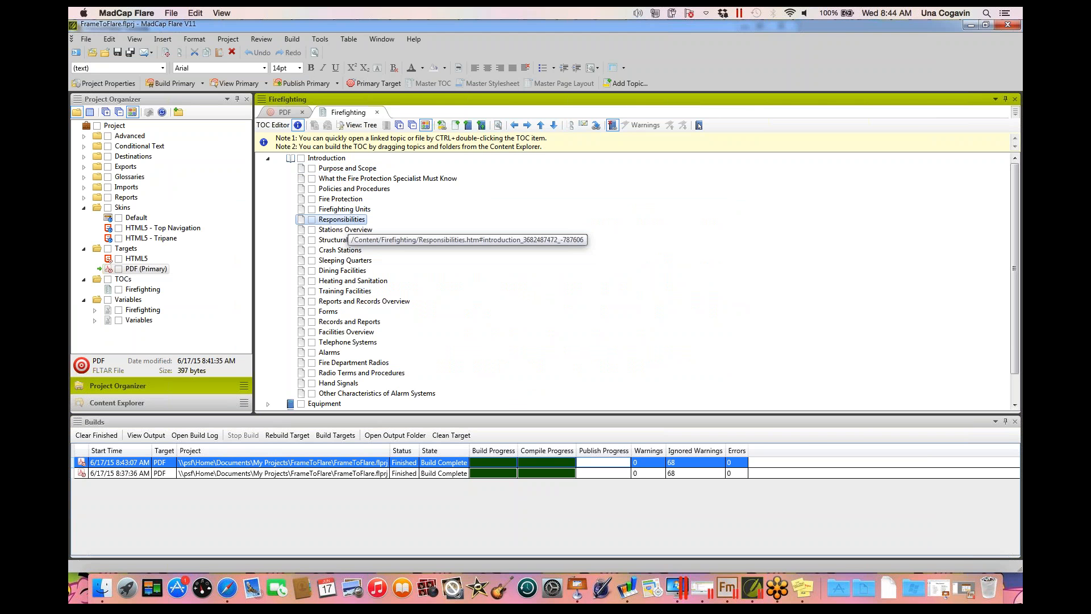
left_click(348, 221)
left_click(329, 238)
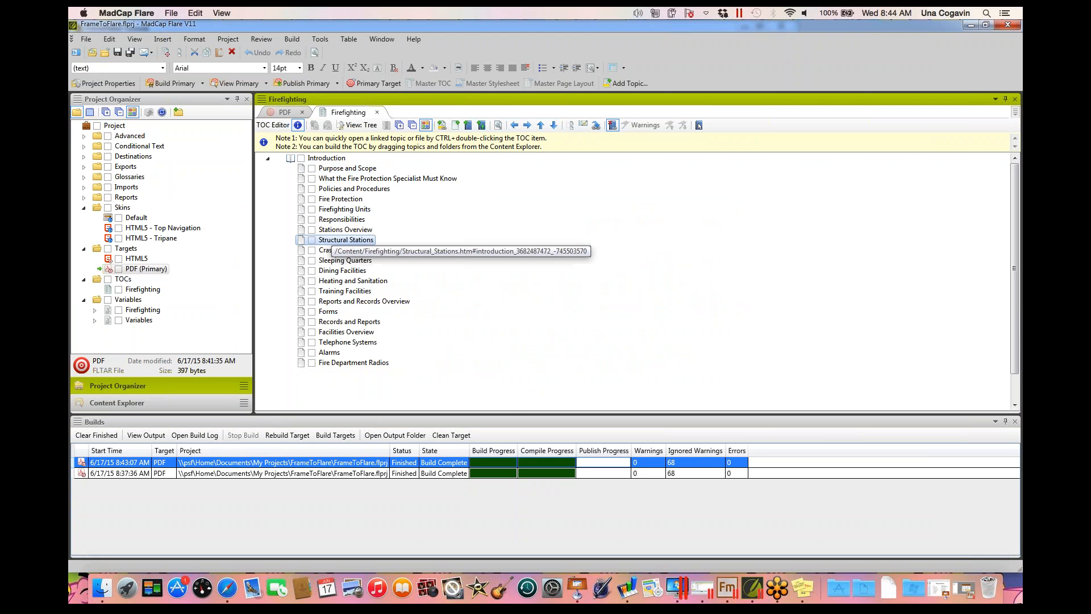
left_click(332, 220)
right_click(332, 220)
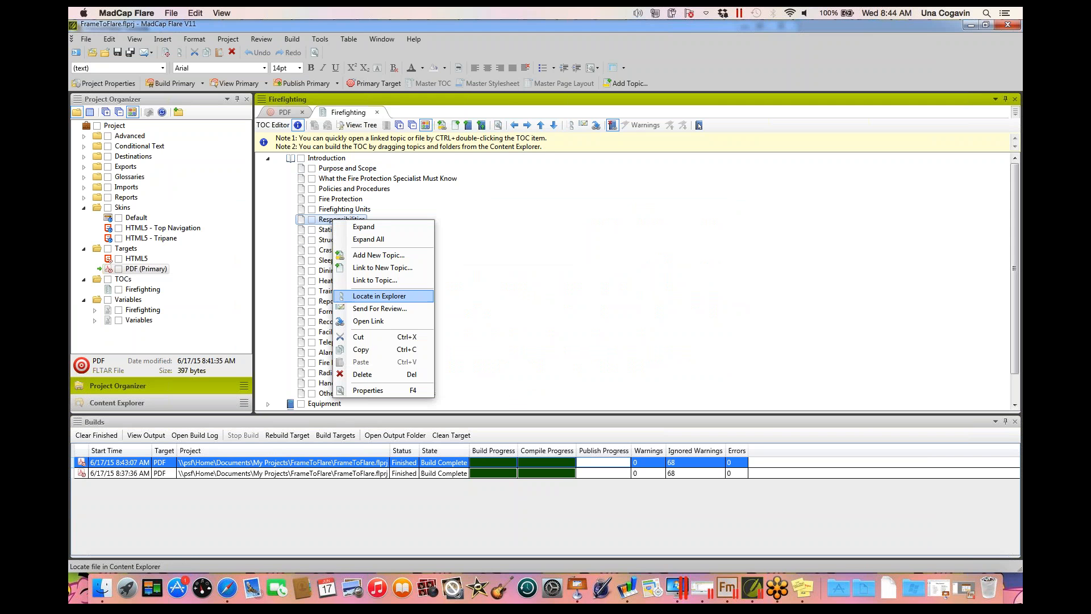
left_click(363, 308)
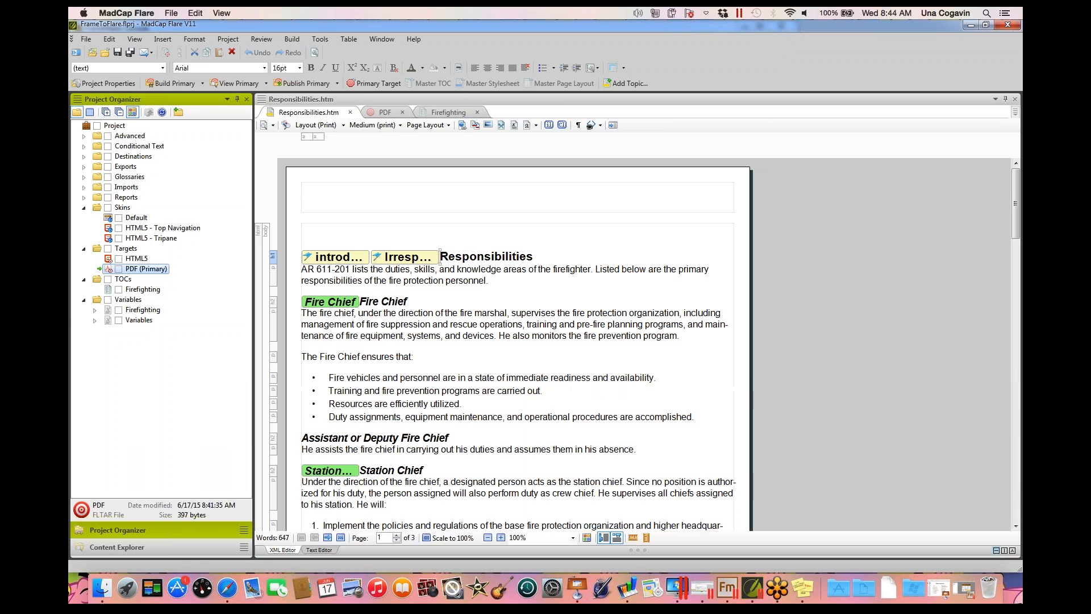
- Look over the bulleted and numbered lists in the Responsibilities topic and check the style of the first Fire Chief bullet
left_click(615, 378)
scroll(614, 379, "down", 5)
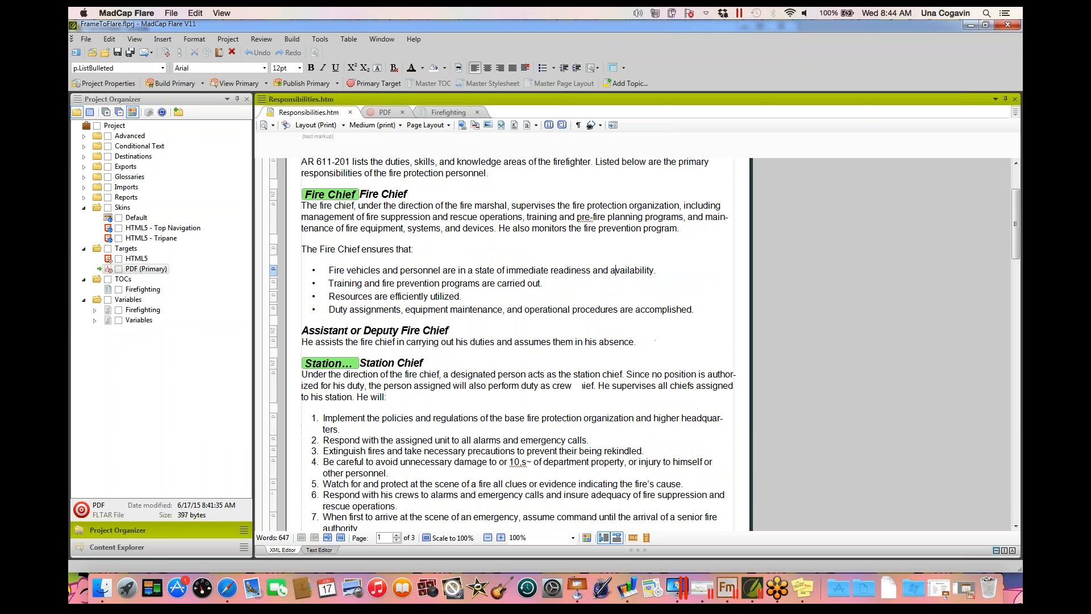
scroll(613, 379, "up", 3)
scroll(613, 379, "down", 1)
scroll(613, 379, "down", 1)
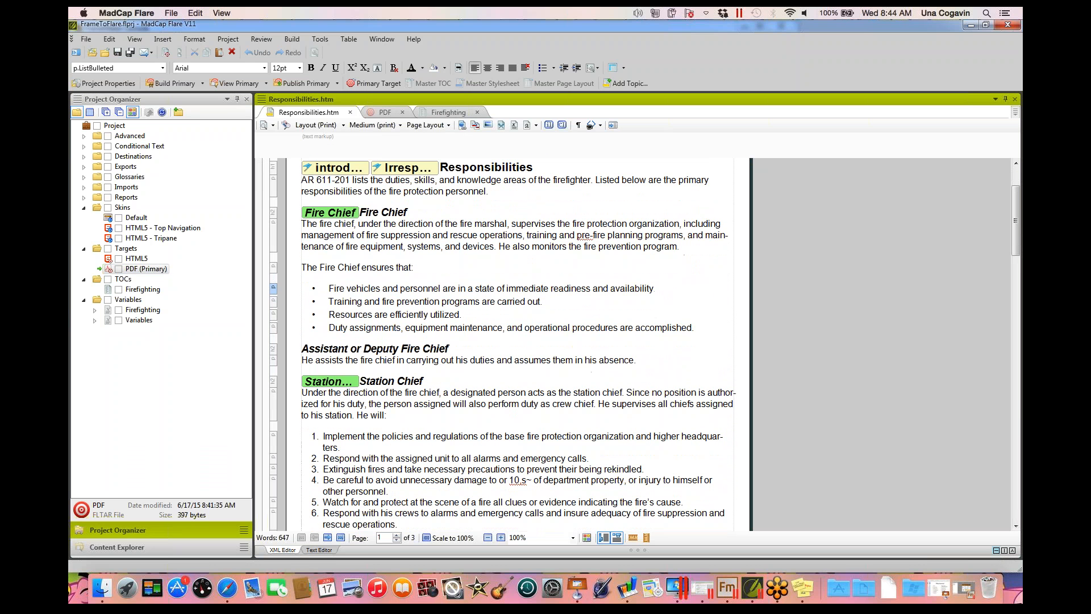
scroll(614, 379, "down", 1)
scroll(613, 379, "down", 2)
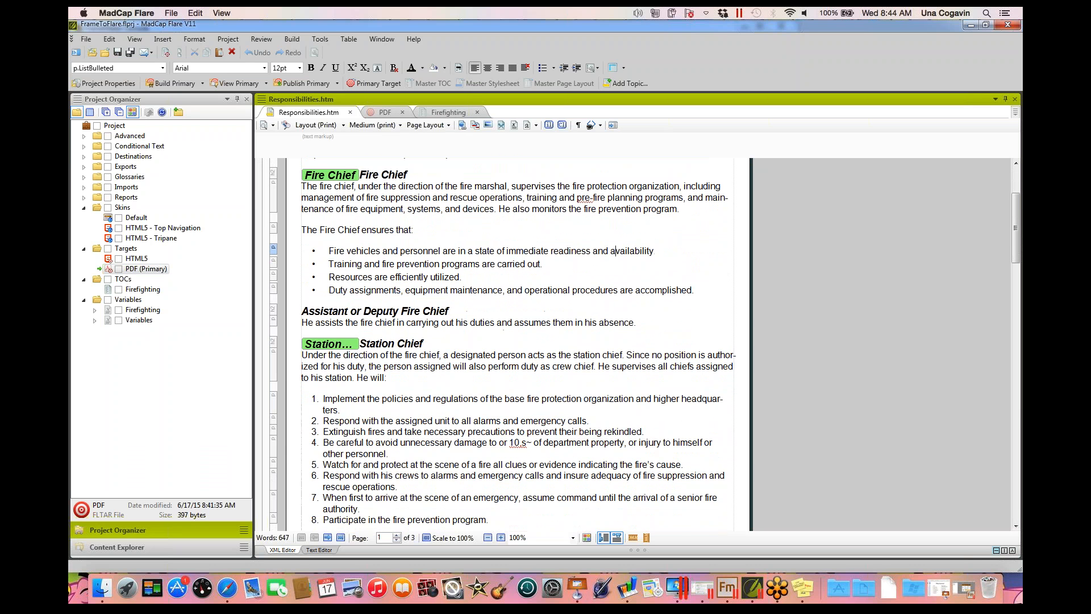
scroll(613, 379, "up", 2)
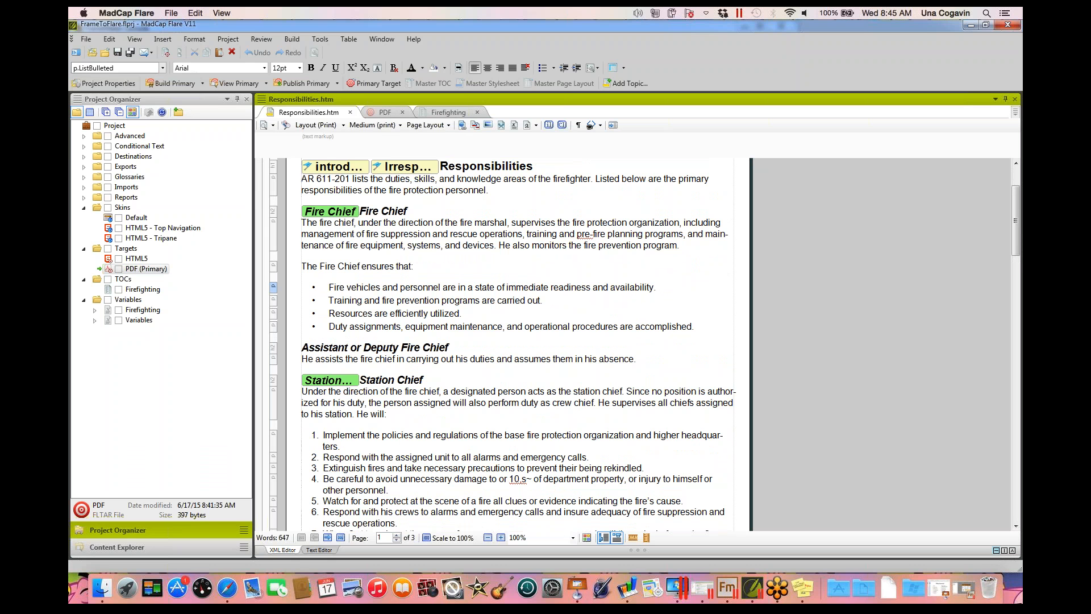
left_click(162, 67)
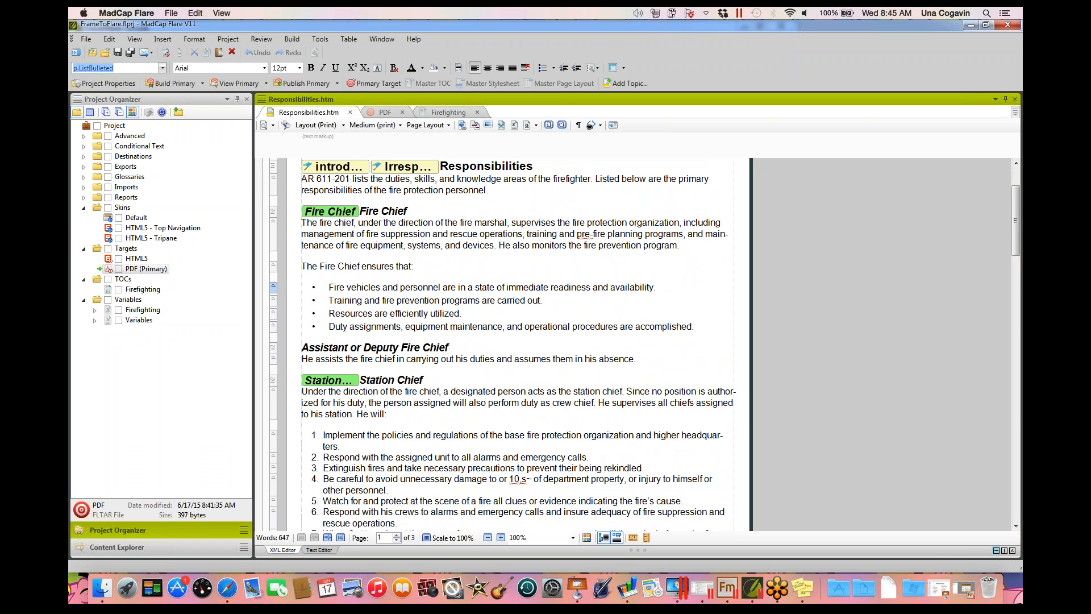
- Convert the first two Fire Chief bullets, "Fire vehicles and personnel…" and "Training and fire prevention programs…", into true bullet list items
triple_click(615, 287)
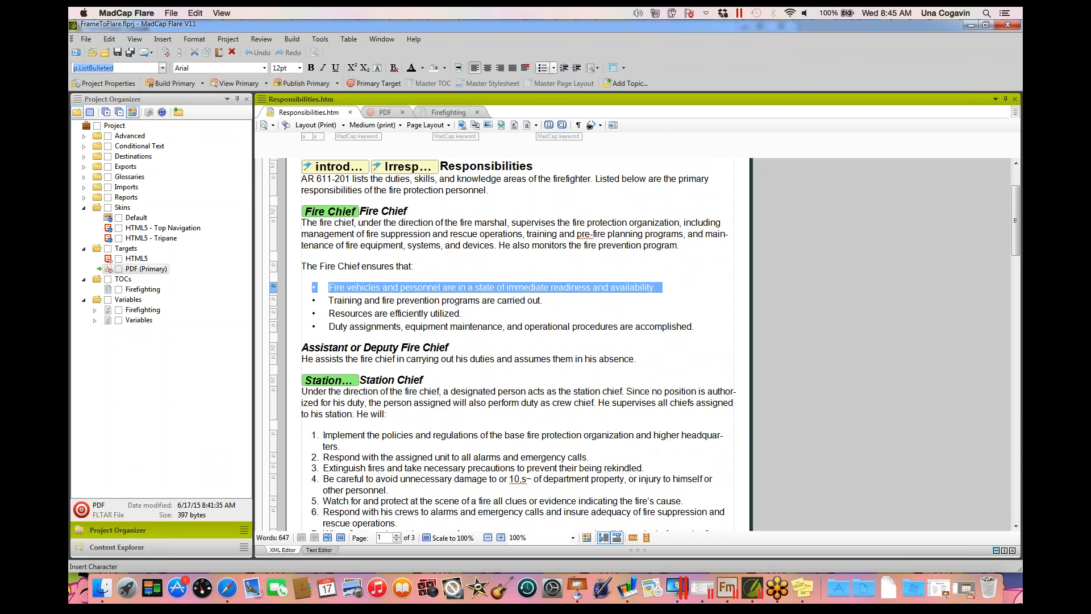
left_click(543, 67)
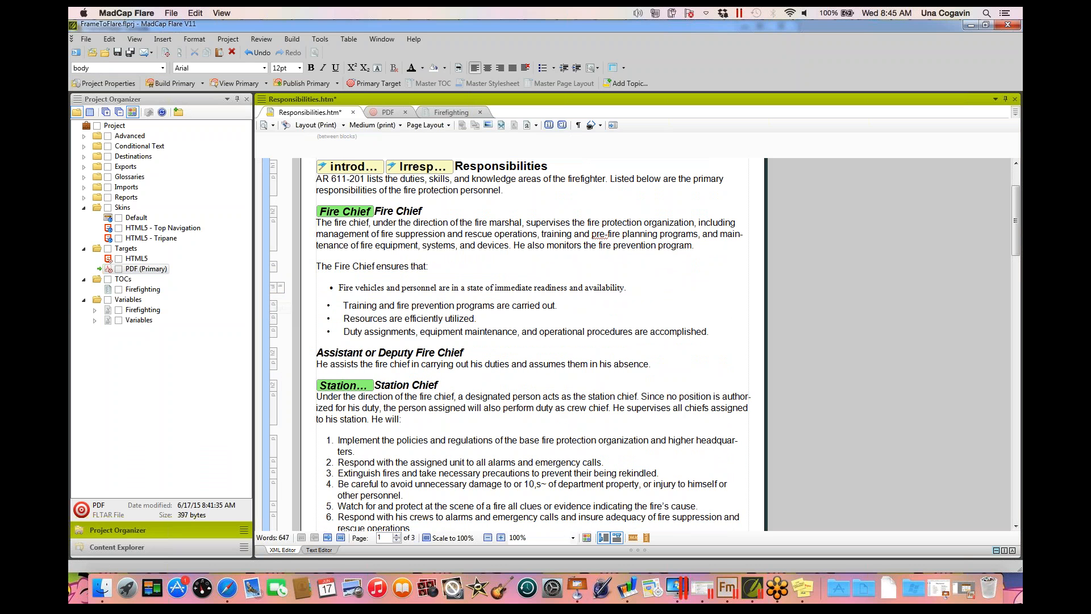
left_click(340, 287)
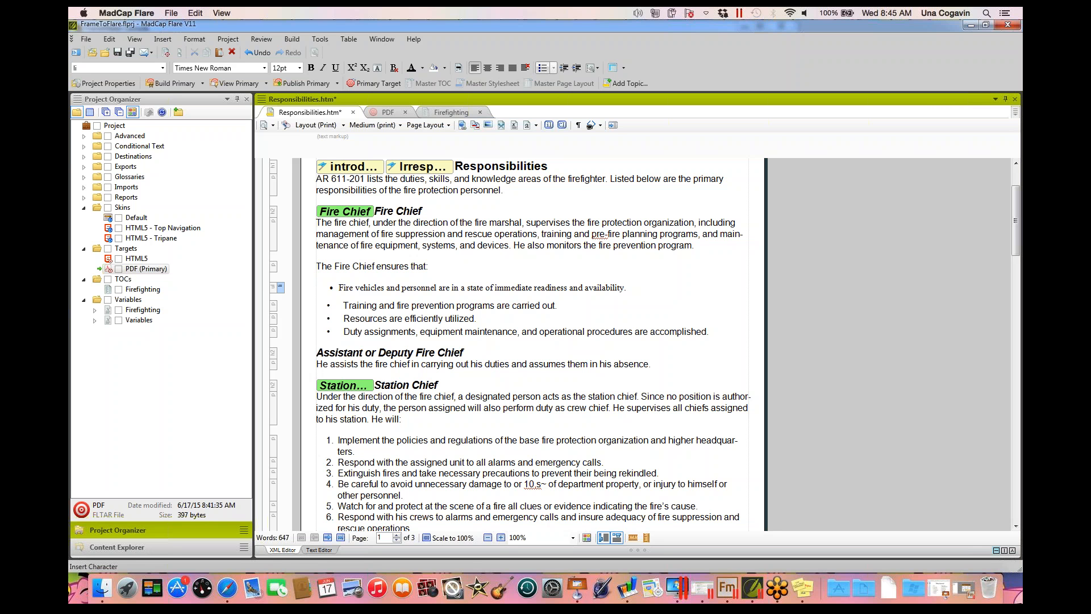
left_click(542, 67)
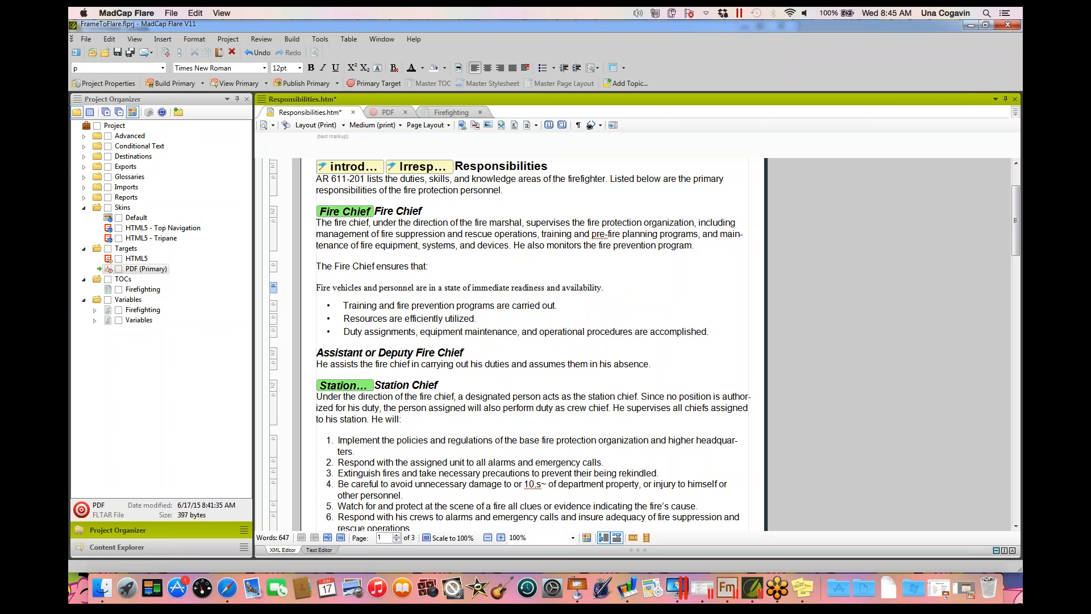
left_click(543, 68)
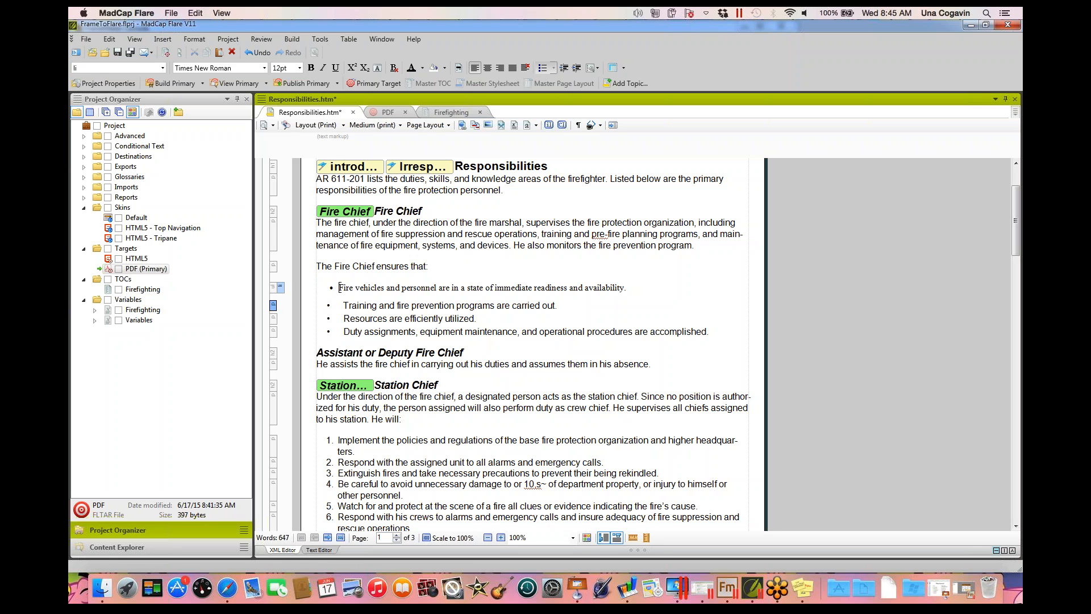
left_click(273, 305)
left_click(543, 68)
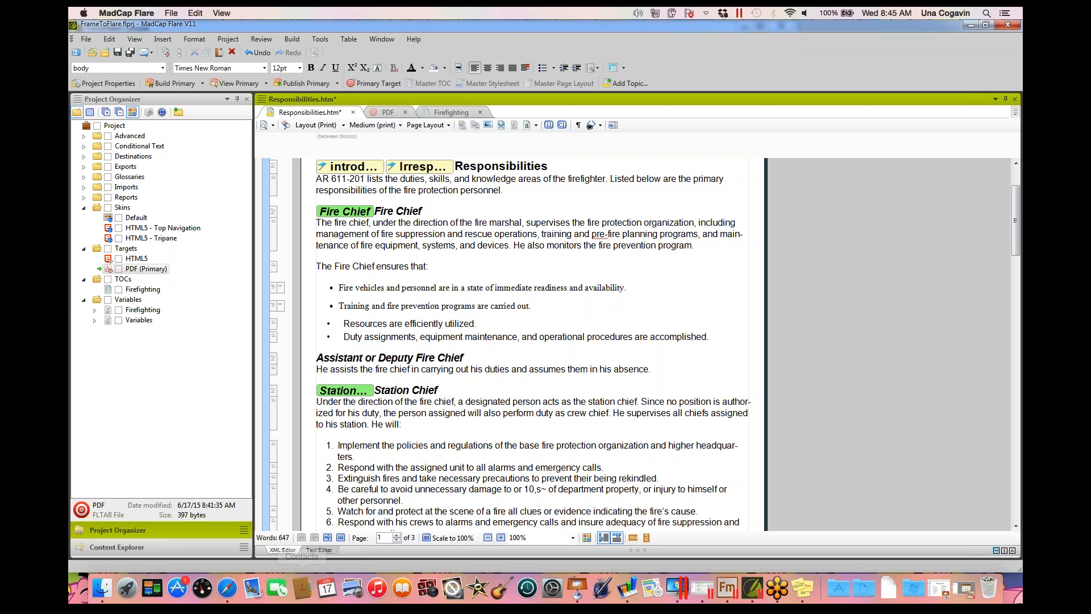
- Examine the topic's source code for the markup of converted and imported list items, and return to the XML editor view
left_click(318, 550)
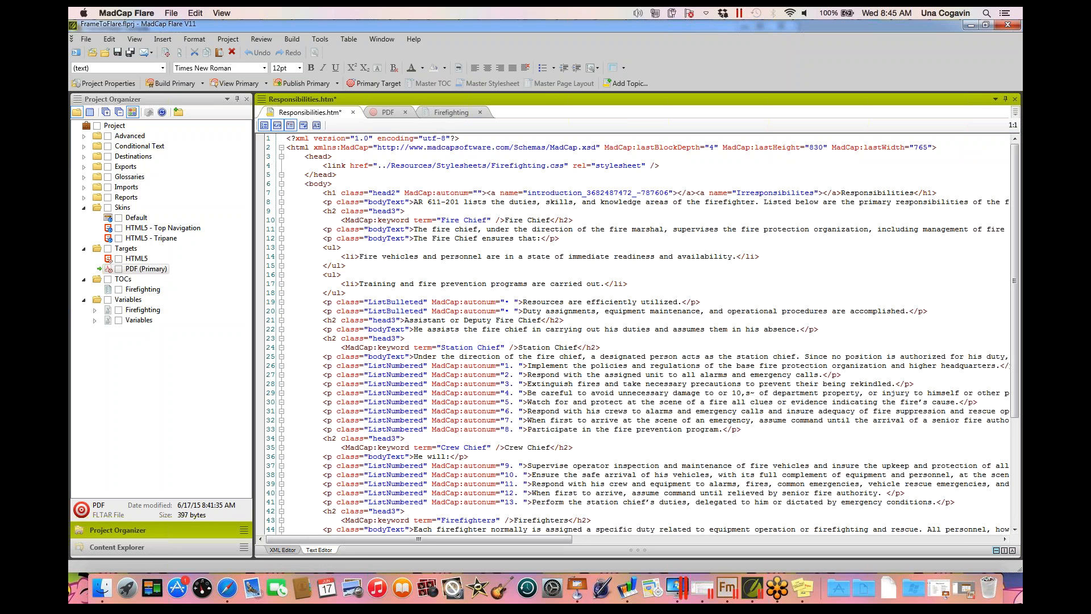
left_click_drag(505, 366, 523, 375)
left_click(514, 430)
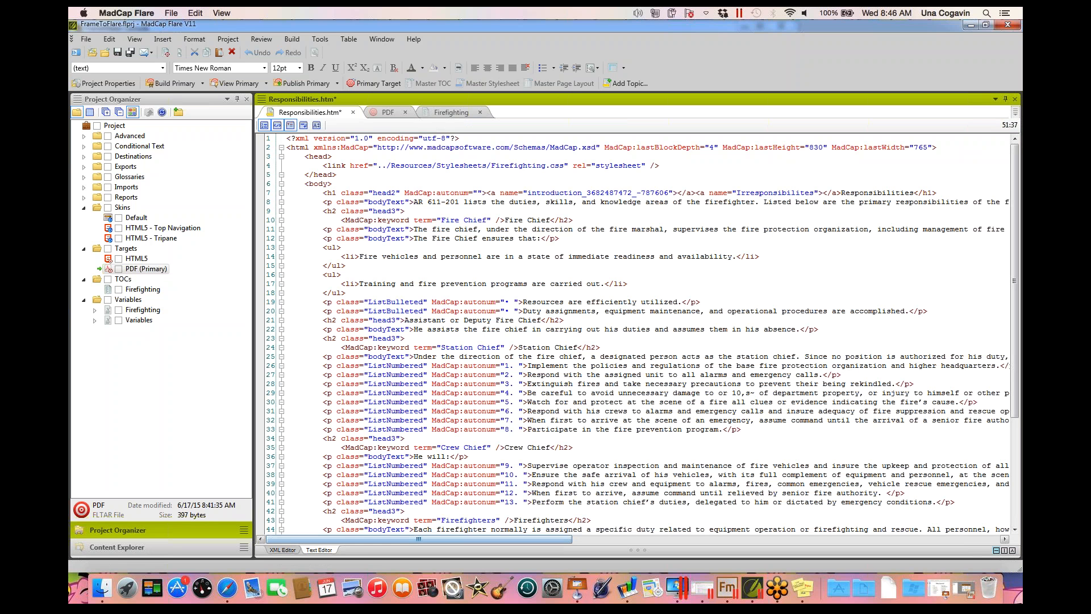
left_click(282, 550)
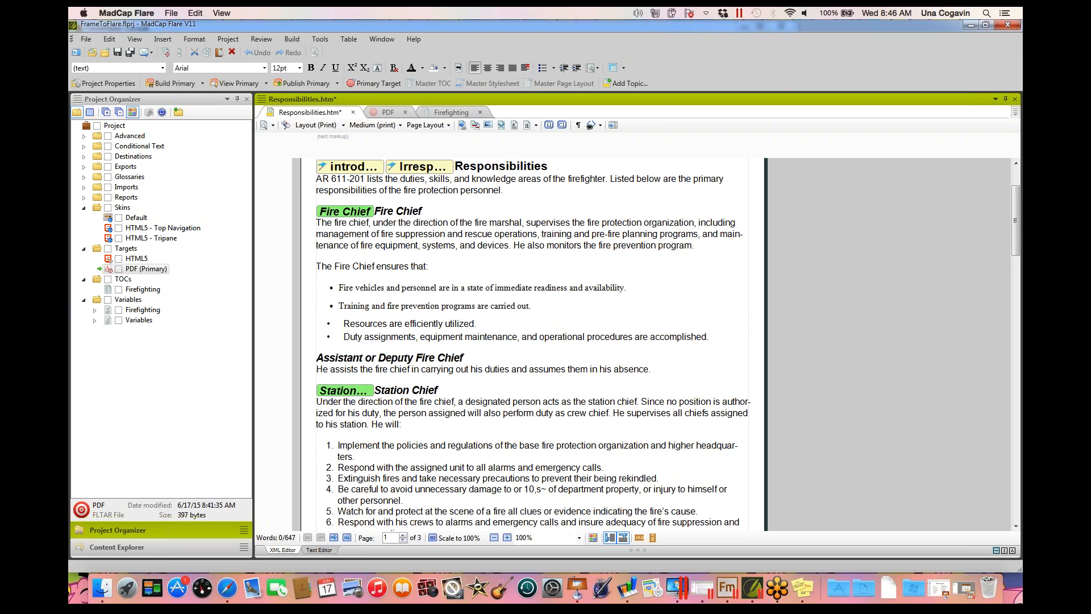
- Apply the Numbered List format to the first Station Chief item, "Implement the policies and regulations…"
scroll(532, 341, "down", 3)
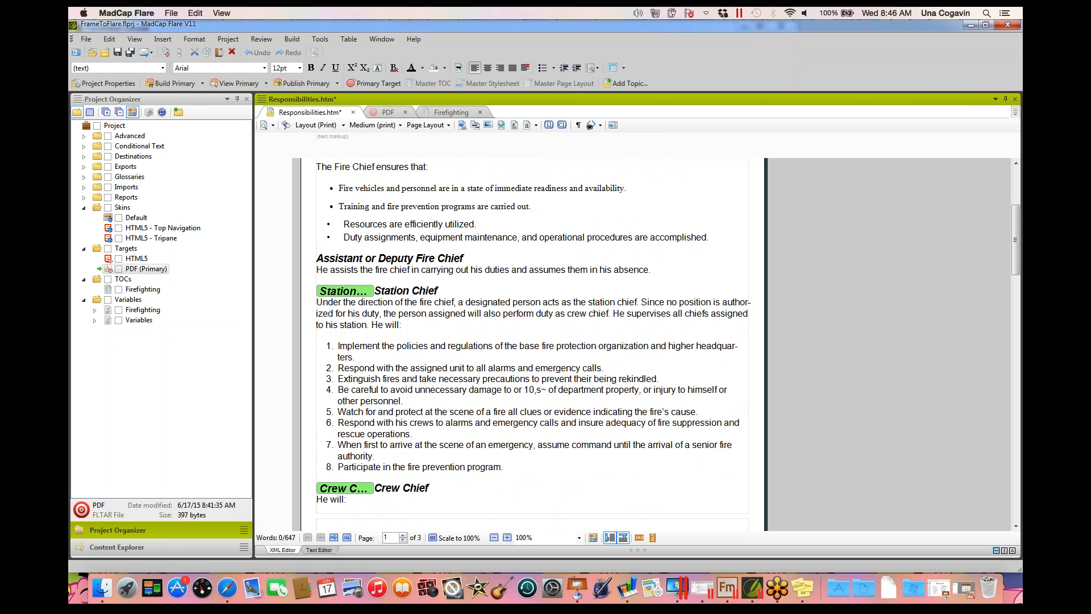
scroll(532, 341, "down", 1)
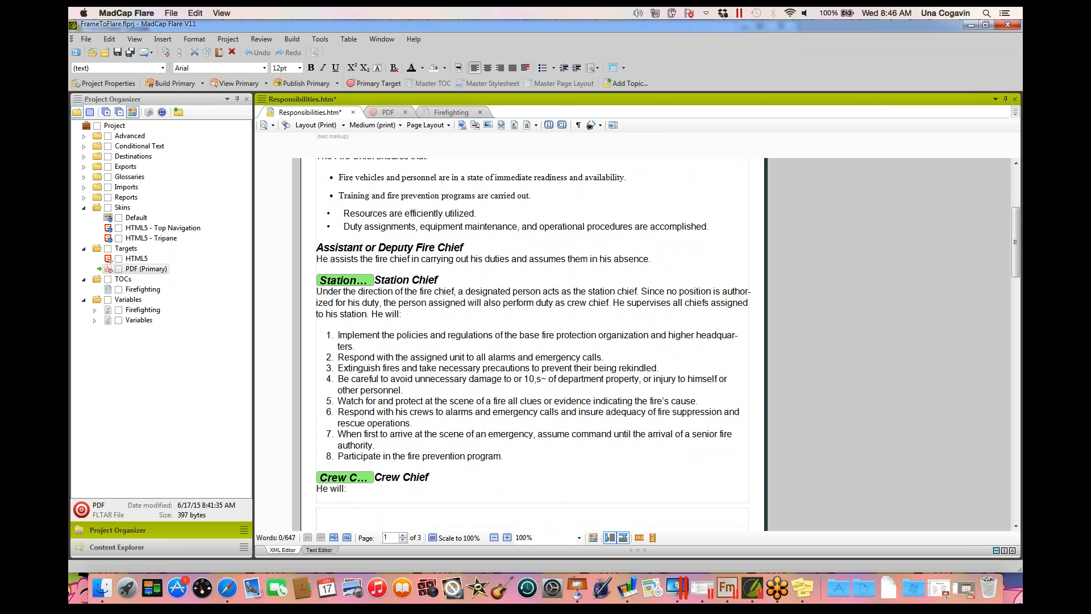
scroll(532, 341, "up", 5)
scroll(532, 341, "down", 10)
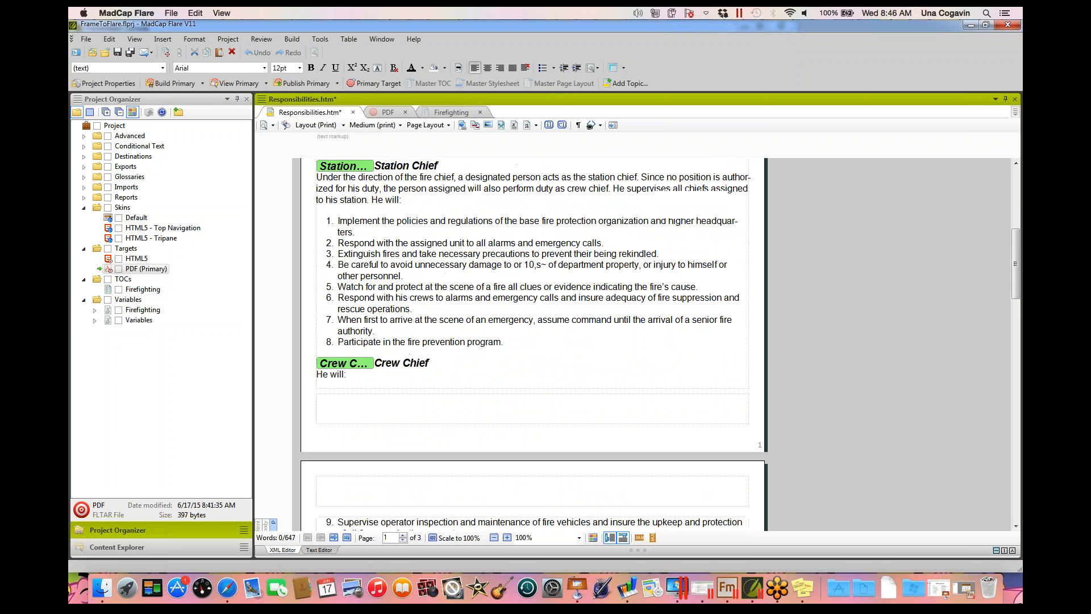
scroll(532, 341, "down", 3)
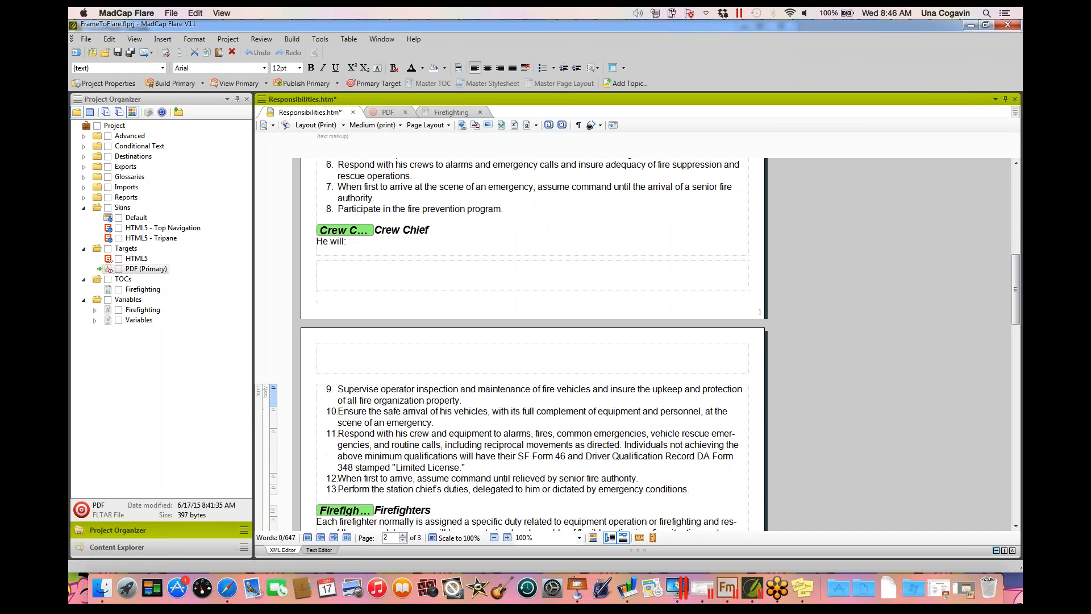
scroll(531, 341, "up", 10)
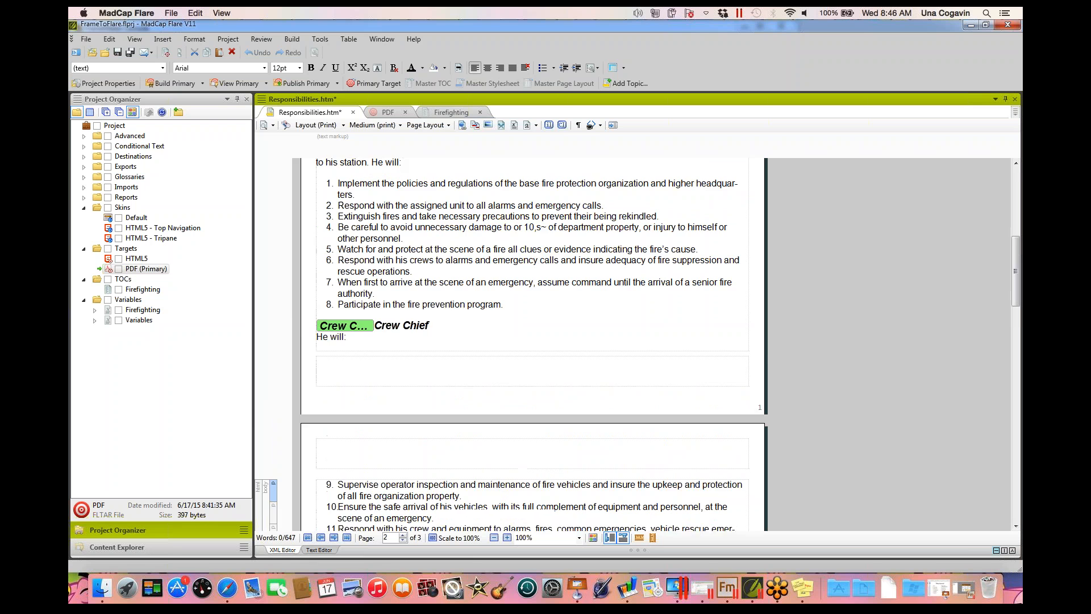
left_click(373, 208)
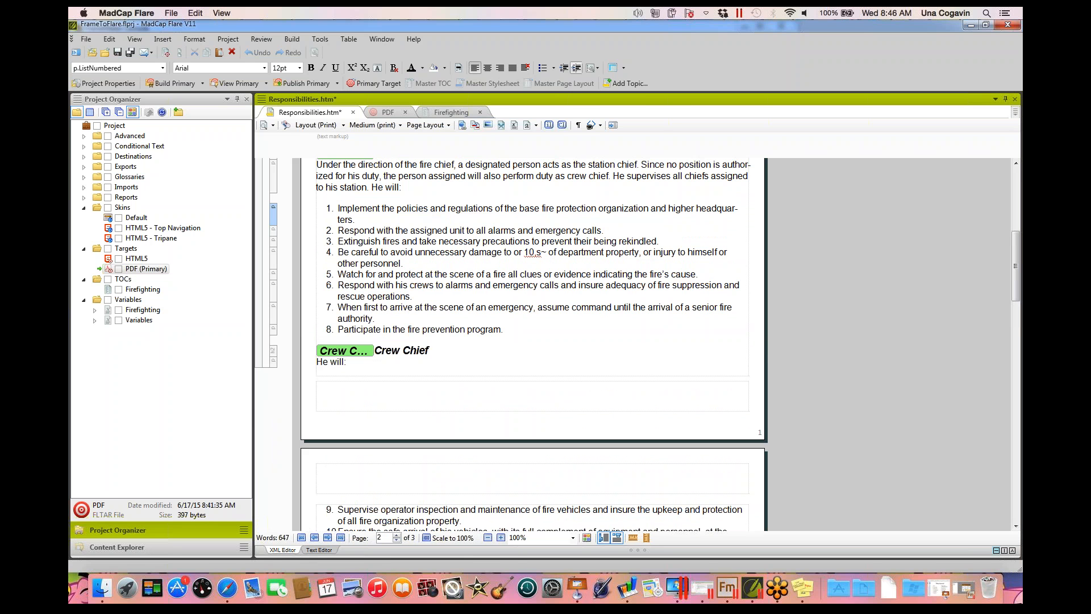
left_click(553, 68)
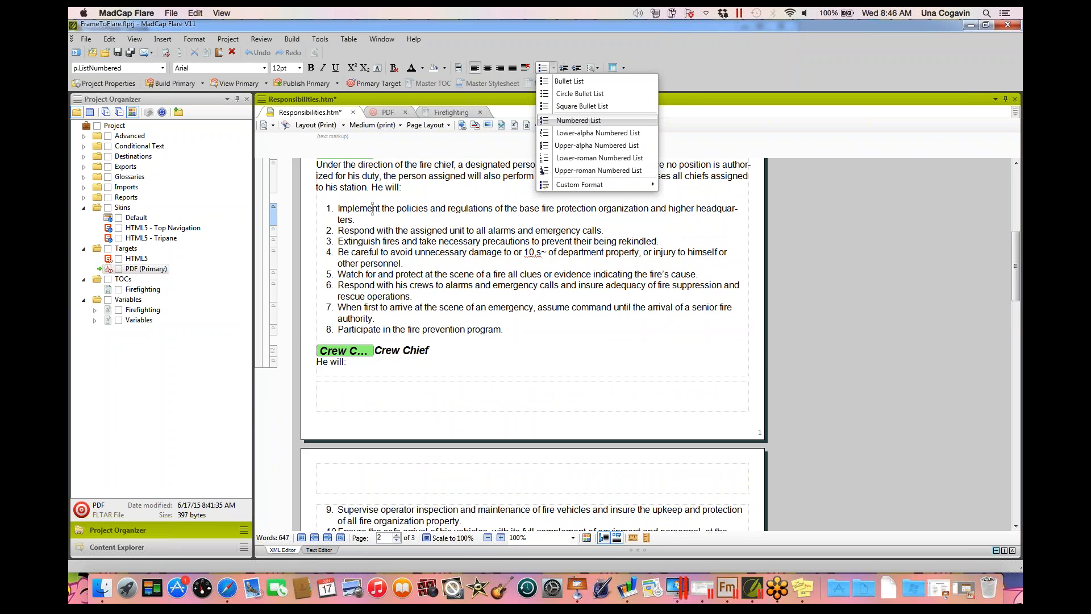
left_click(578, 121)
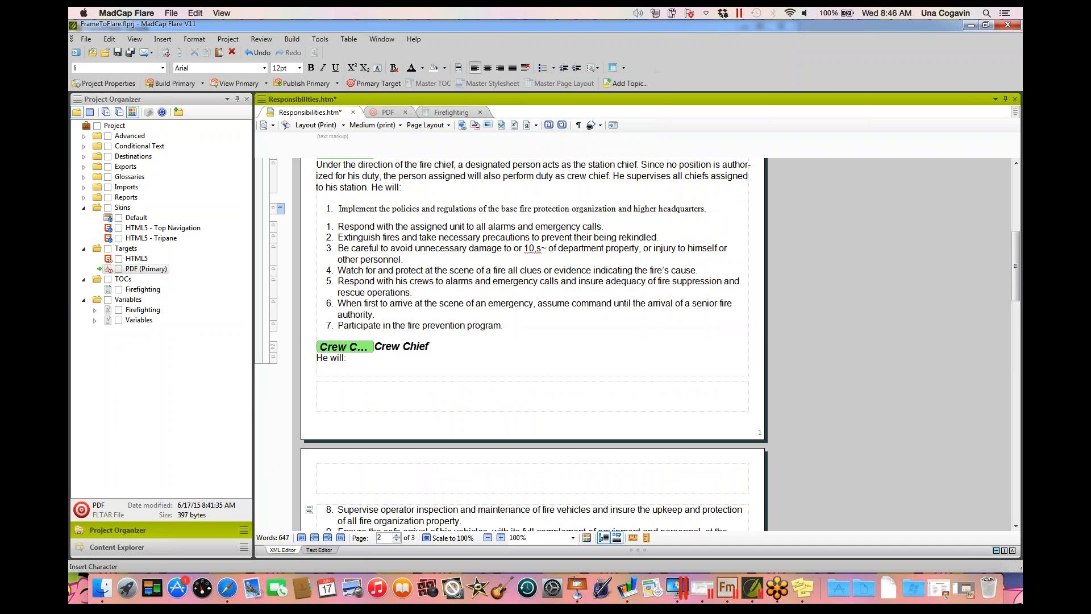
- Apply the Numbered List format to the Station Chief item "Respond with the assigned unit to all alarms and emergency calls."
left_click(364, 227)
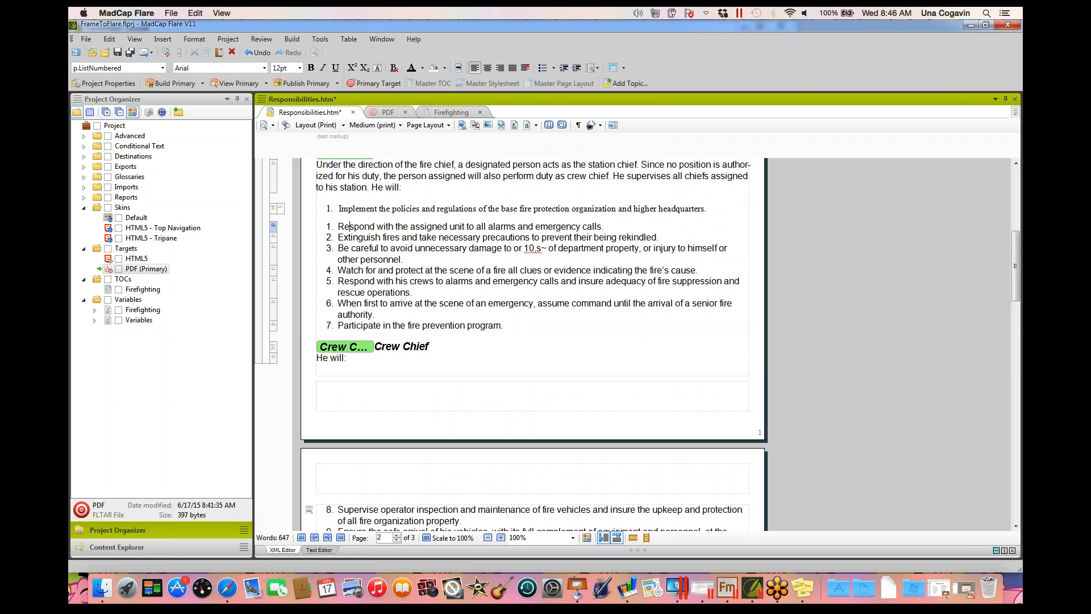
left_click(553, 68)
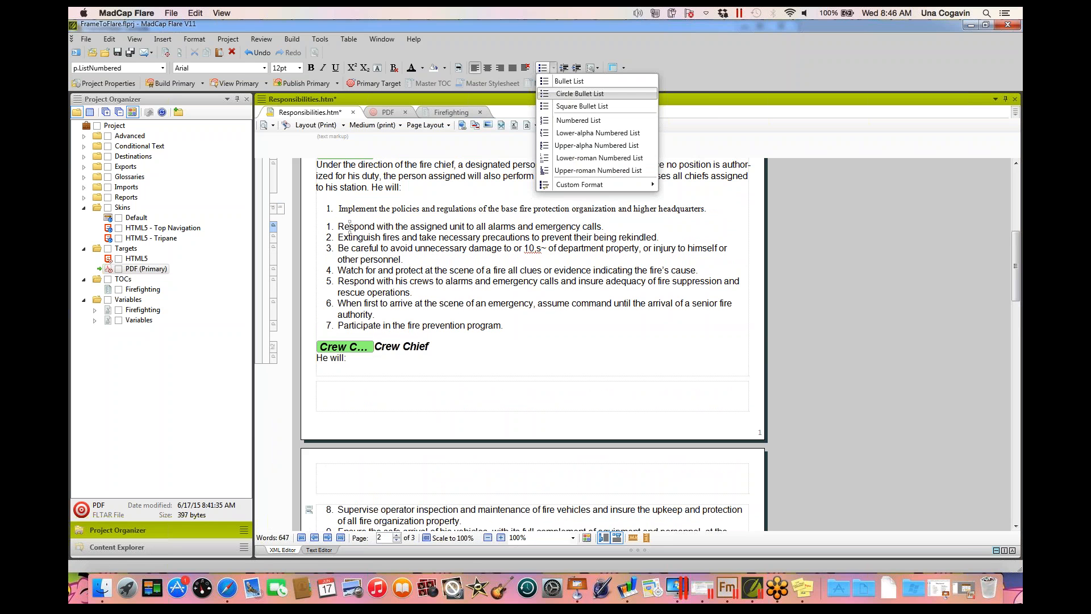
left_click(578, 121)
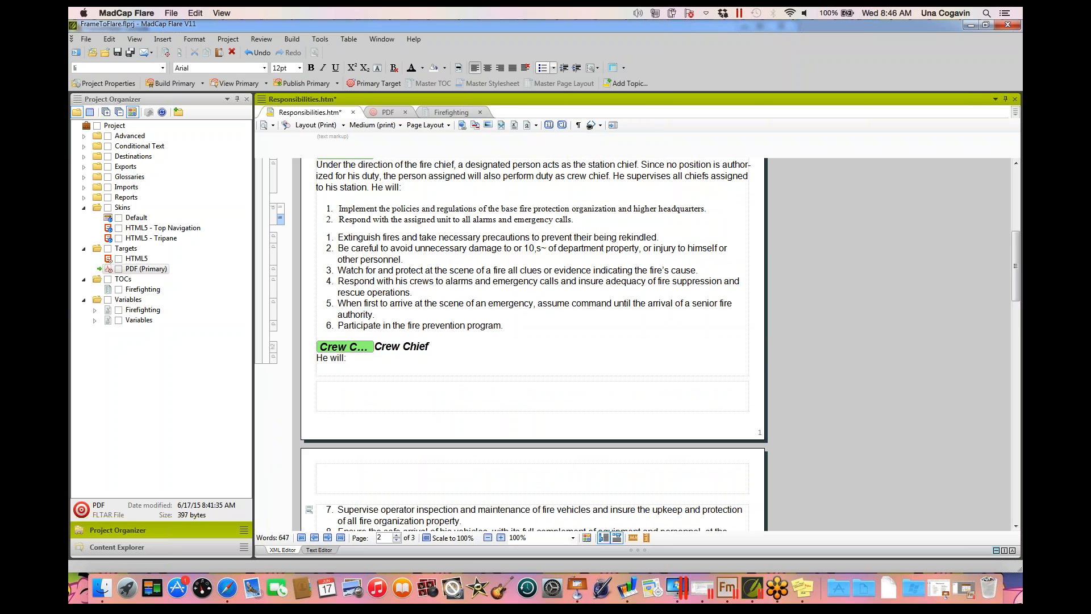
- Remove the Numbered List format from the "Respond with the assigned unit…" item and reapply it
left_click(553, 68)
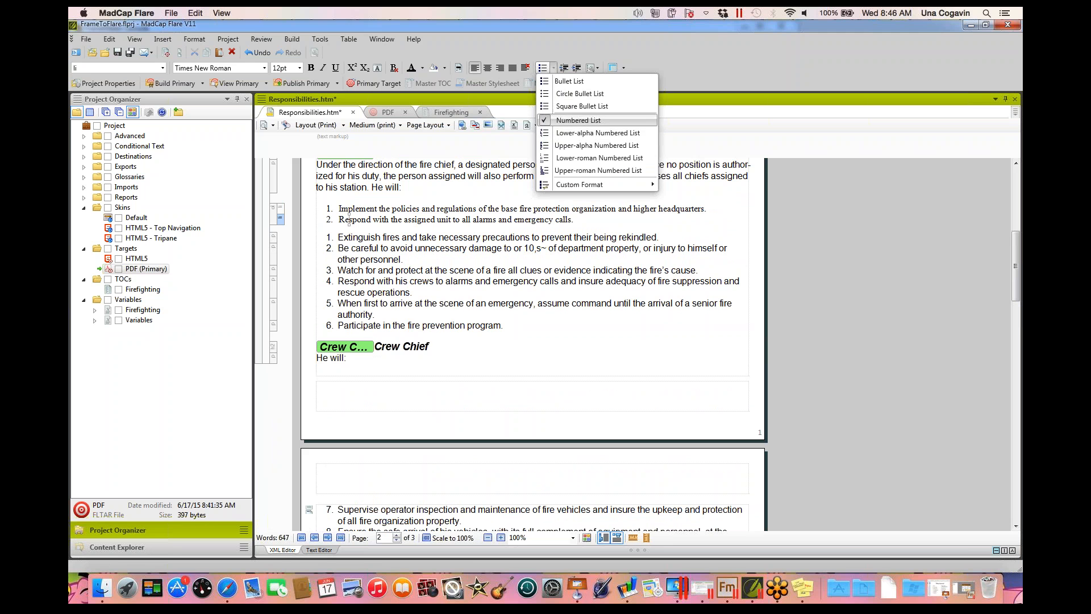
left_click(578, 120)
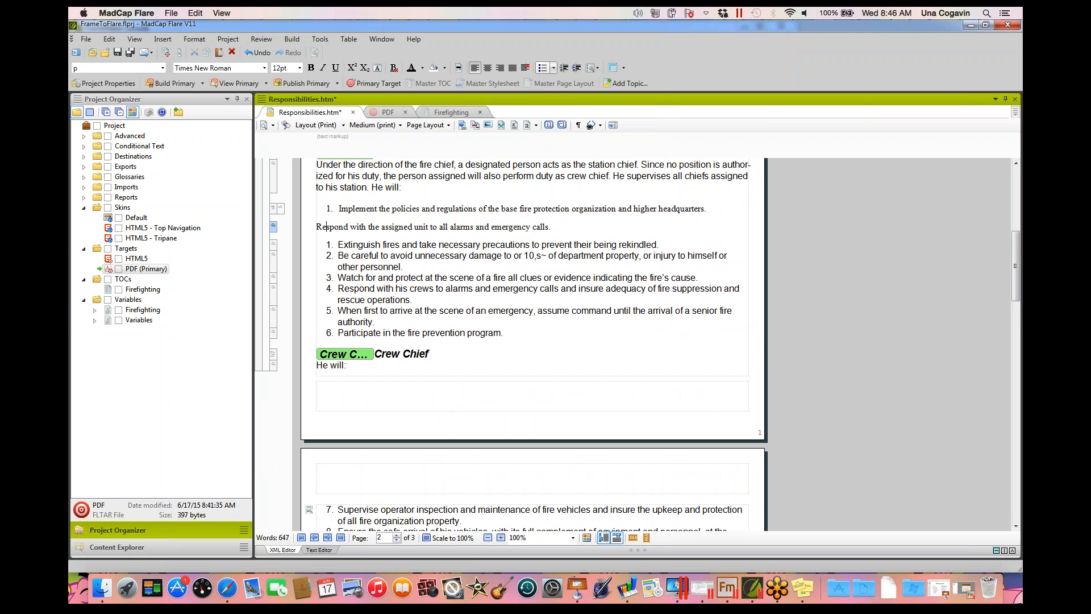
left_click(553, 68)
left_click(578, 120)
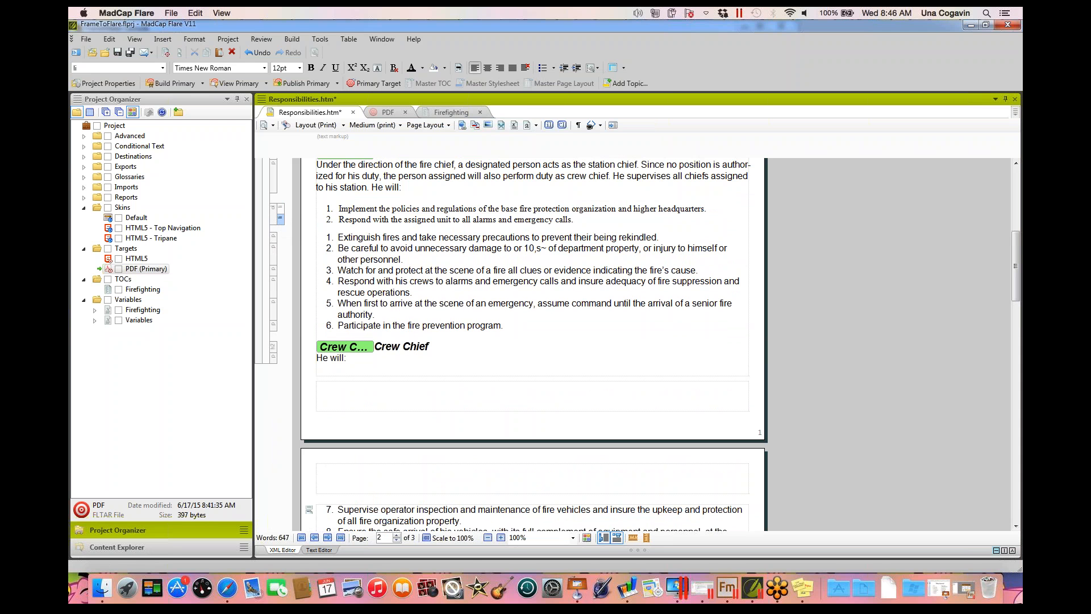
- Make the "Implement the policies and regulations…" list item a paragraph item and add two empty paragraphs inside it
left_click(706, 209)
left_click(281, 207)
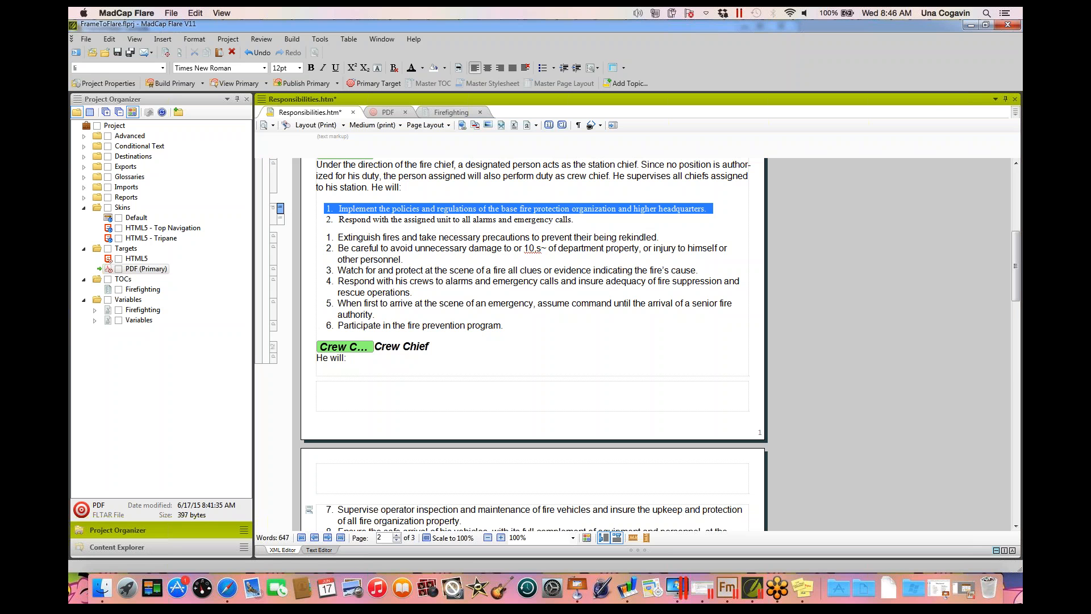
right_click(280, 208)
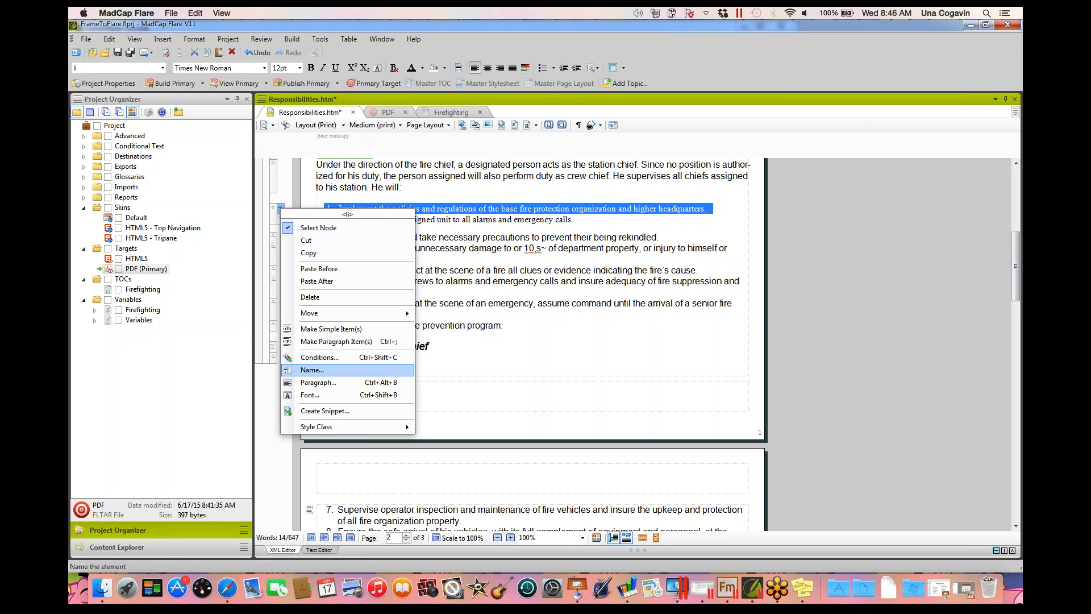
left_click(309, 341)
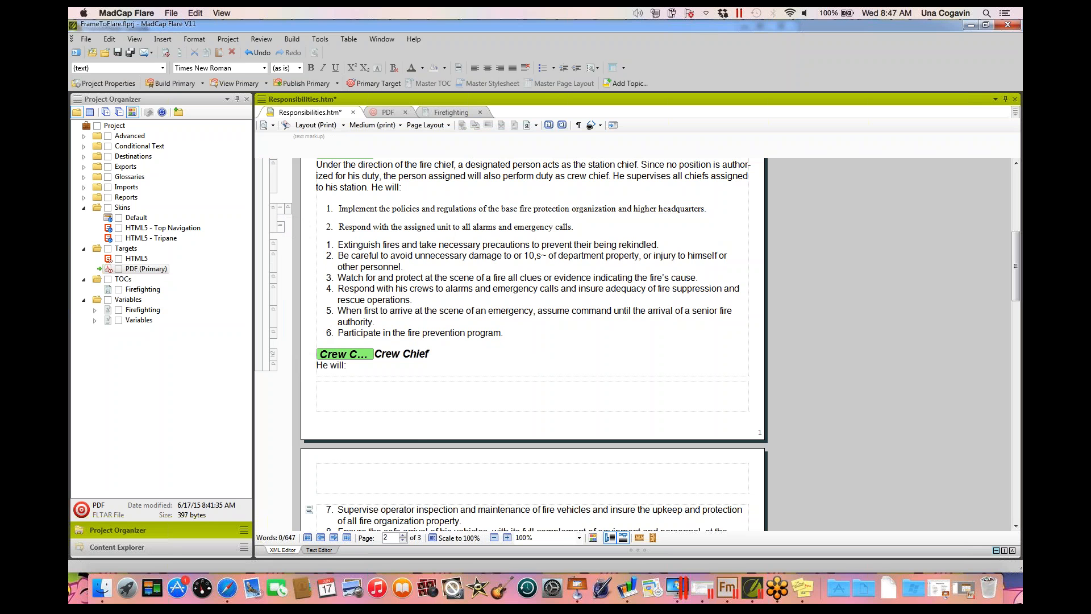
left_click(341, 208)
key("Return")
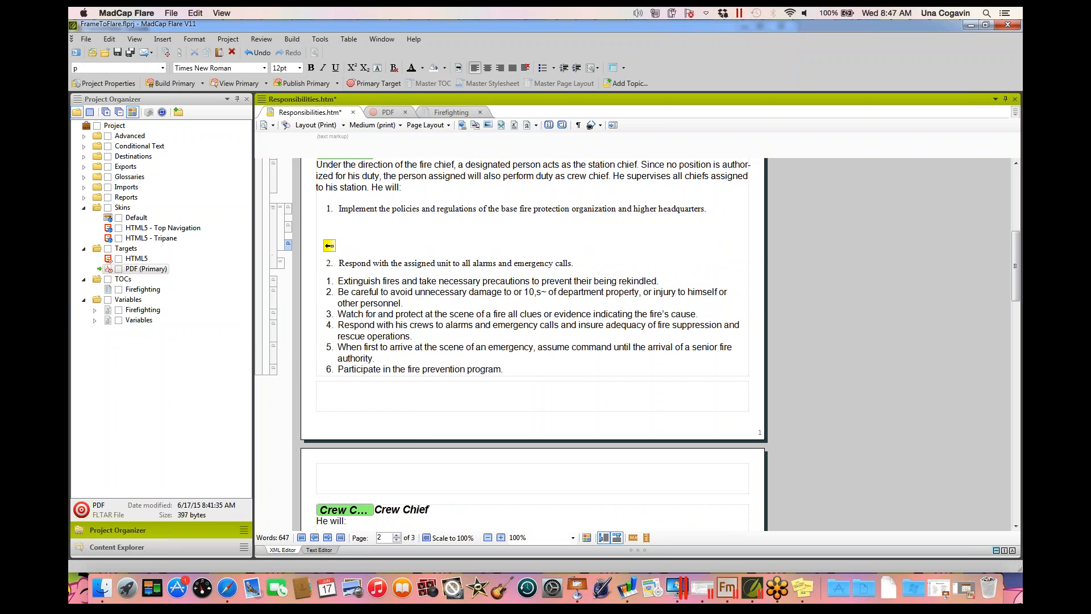
- Move the entire "Implement the policies…" list item with its empty paragraphs down between "Watch for and protect…" and "Respond with his crews…"
left_click(341, 227)
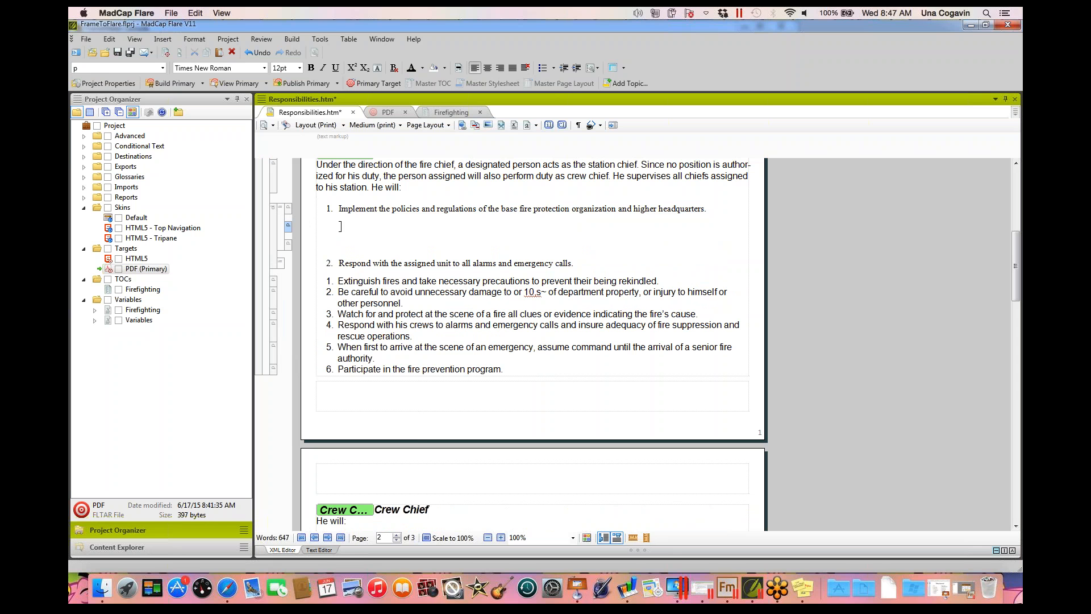
left_click(280, 227)
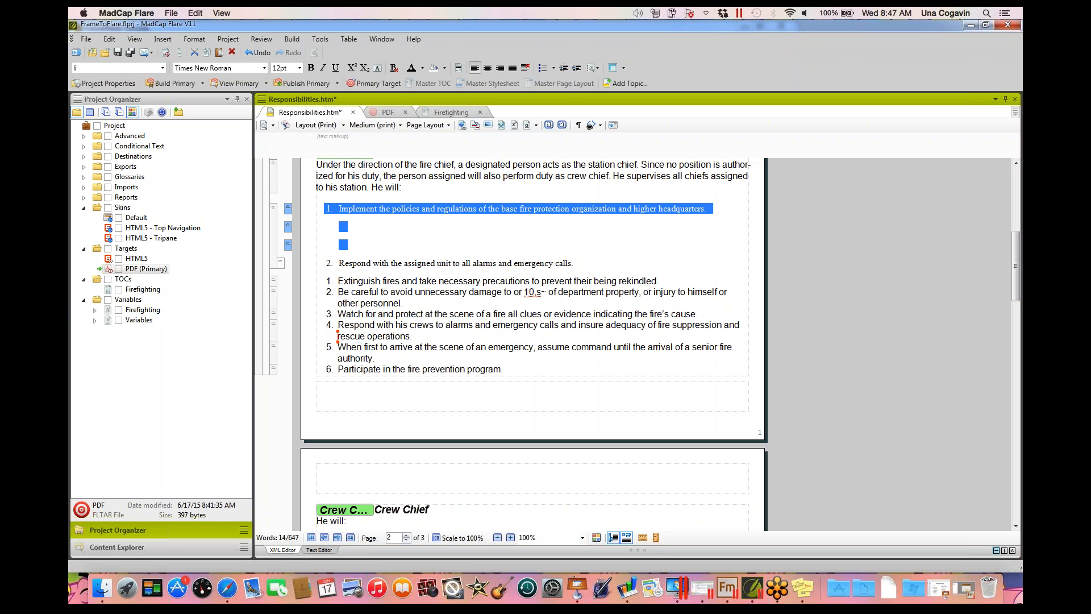
left_click_drag(338, 347, 364, 320)
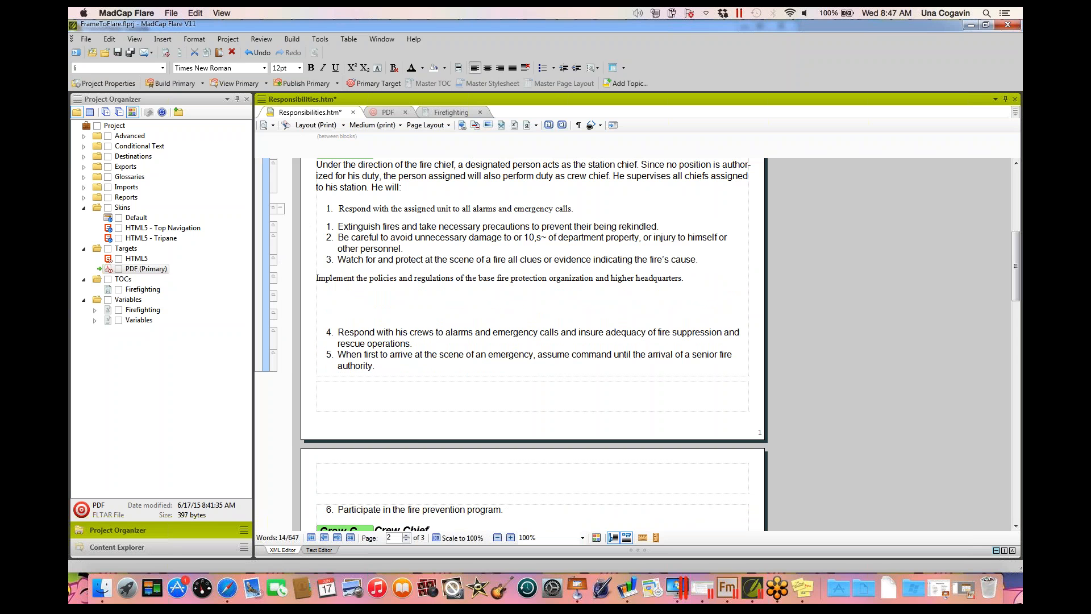
- Undo the last move of the "Implement the policies and regulations…" list item and select the entire item with its empty paragraphs
left_click(317, 313)
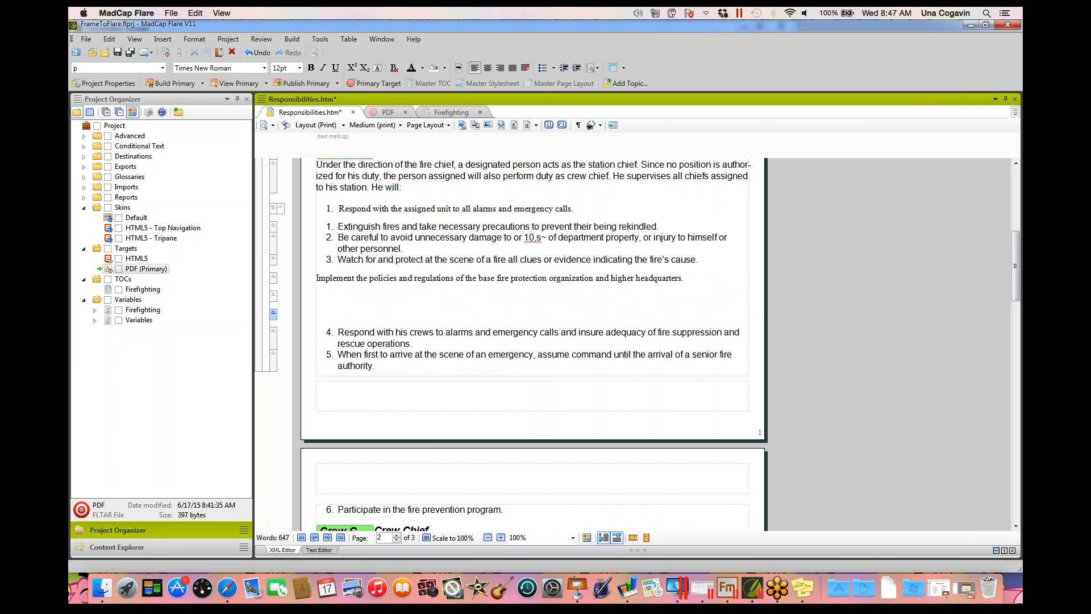
right_click(402, 278)
left_click(258, 53)
left_click(435, 209)
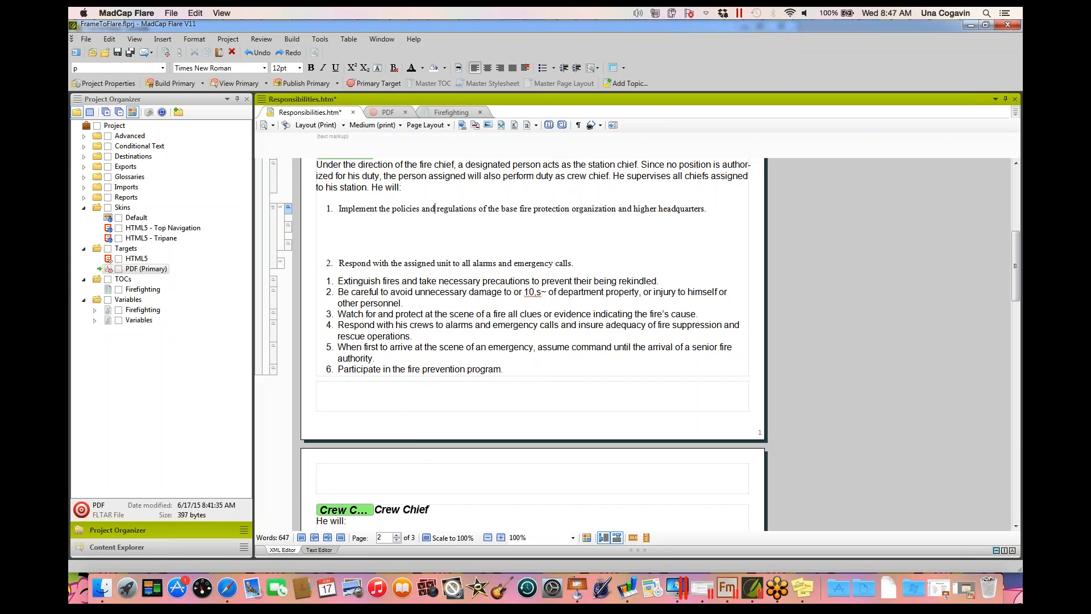
left_click(281, 220)
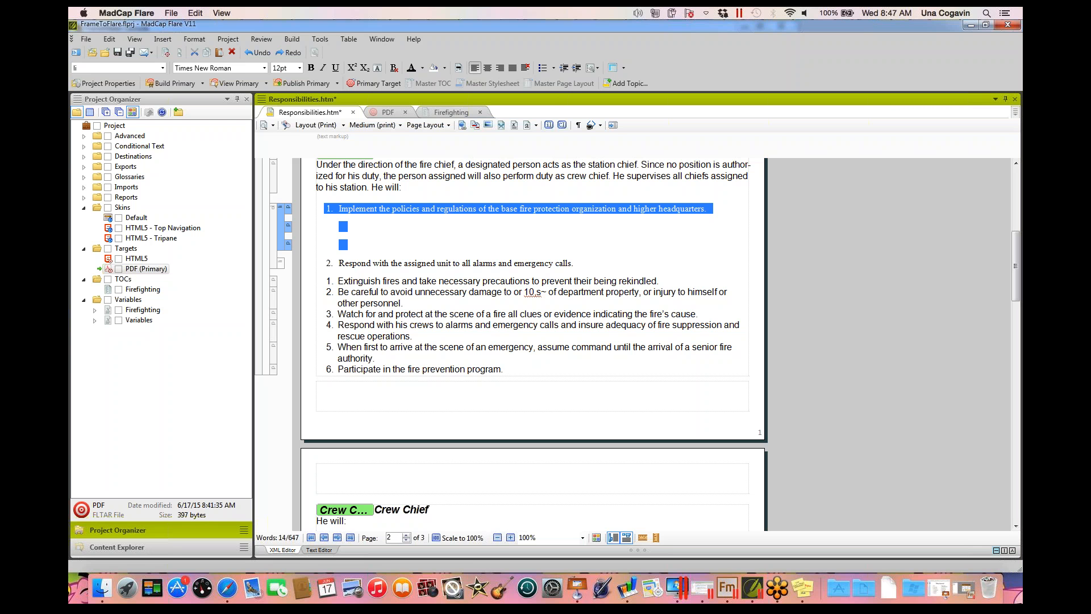
- Open the ProductName variable in the Firefighting variable set for viewing
left_click(128, 300)
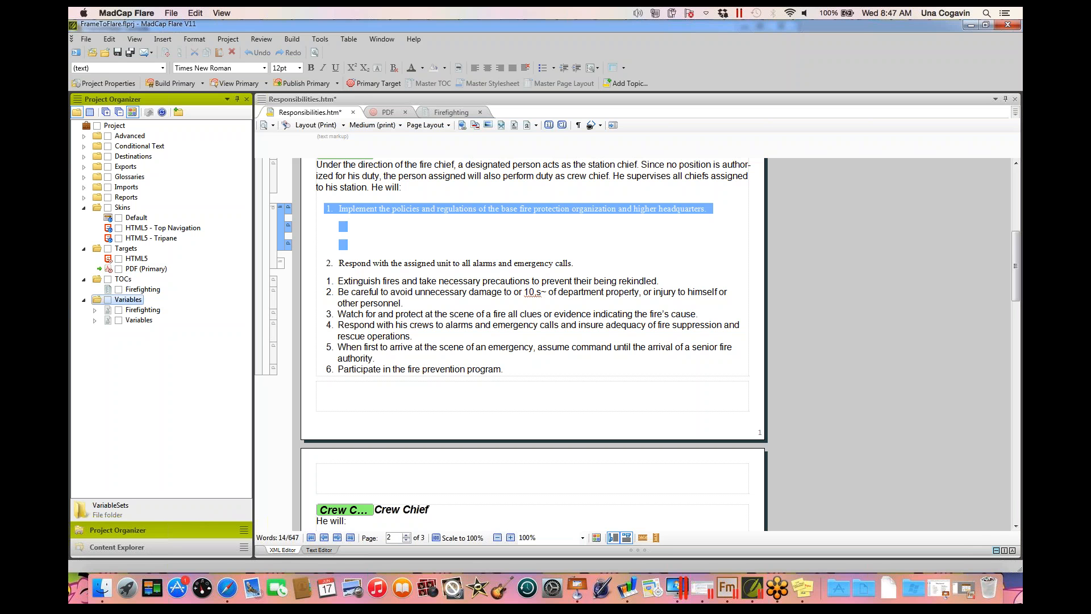
left_click(94, 310)
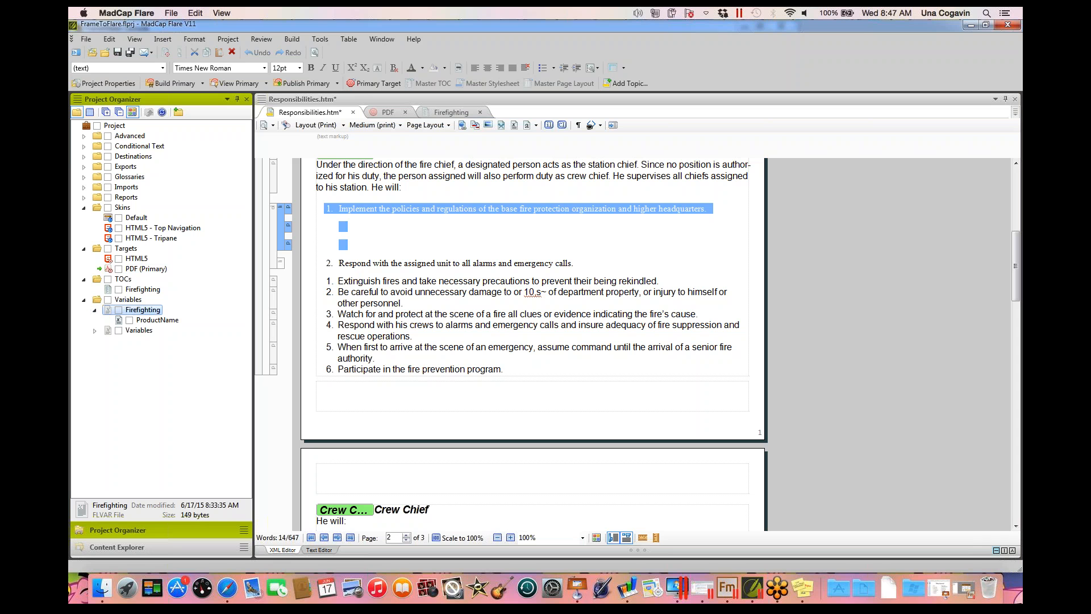
left_click(157, 320)
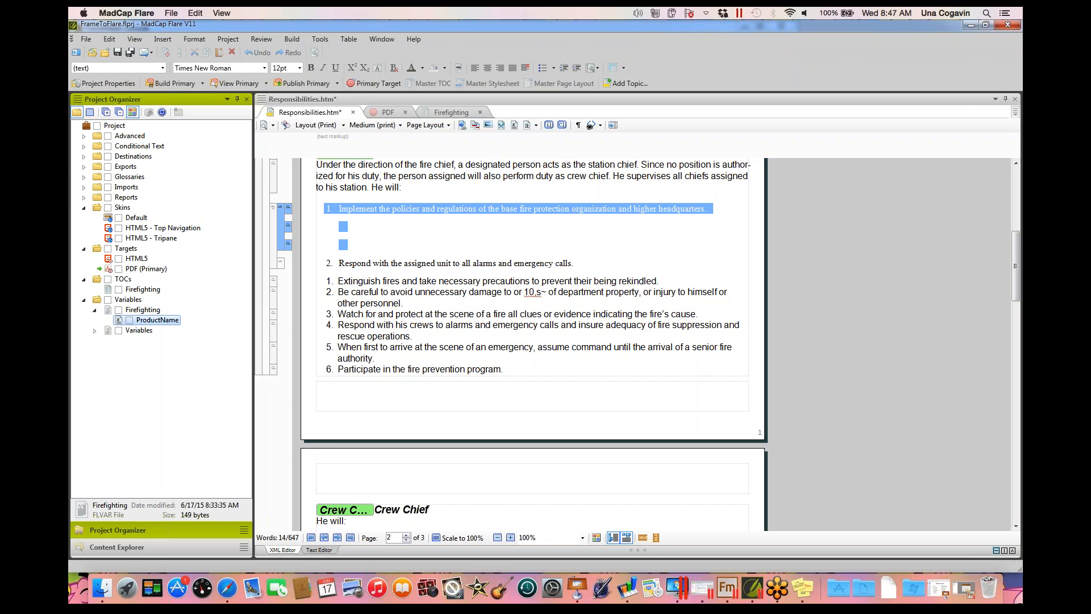
double_click(157, 320)
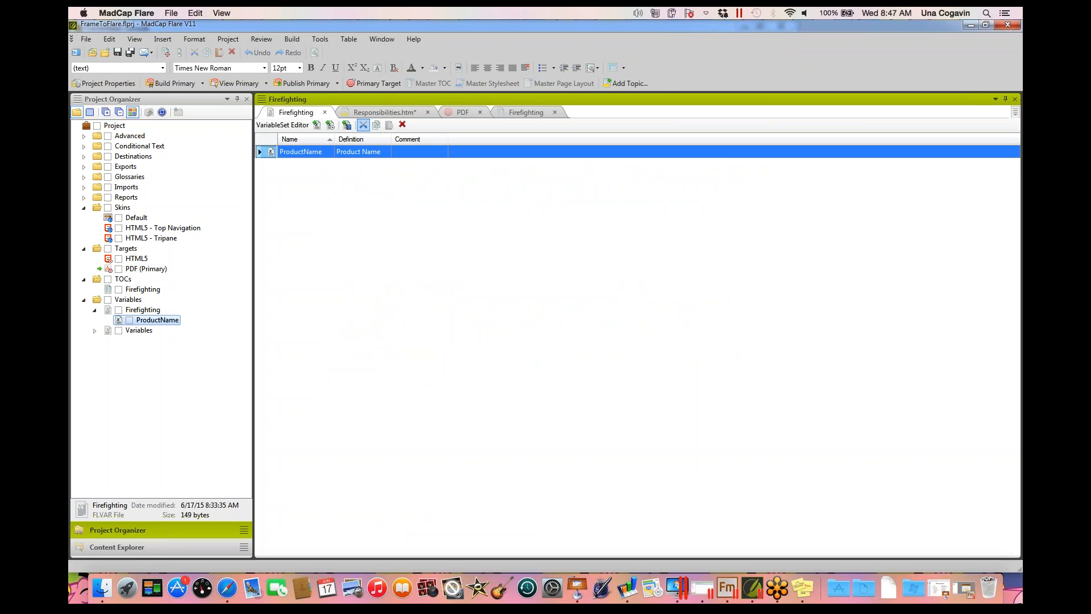
- Try adding a new variable to the Firefighting variable set, and close the set without saving
left_click(317, 125)
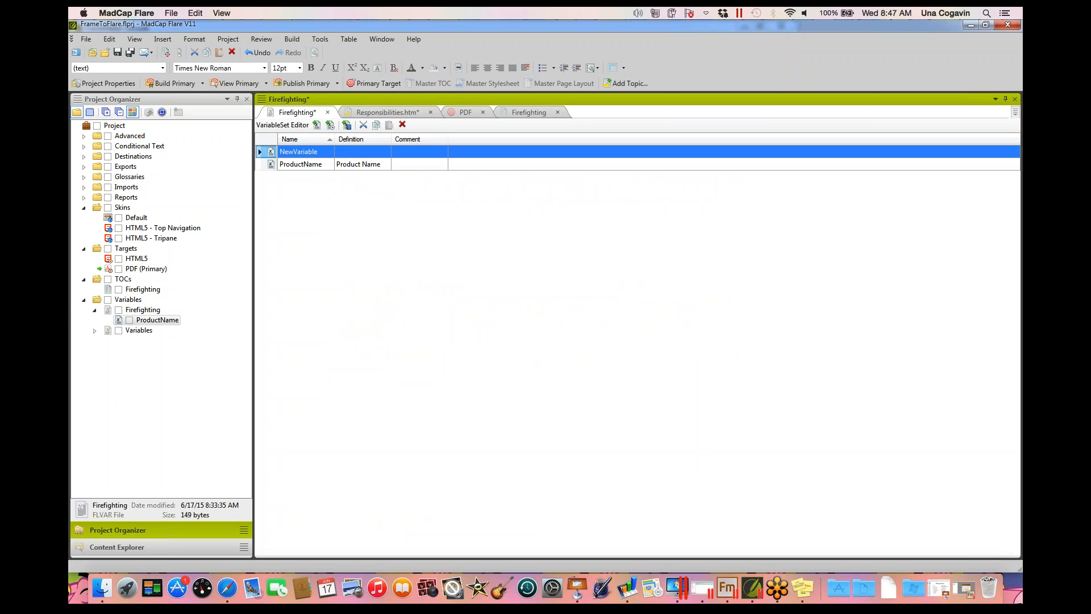
left_click(328, 113)
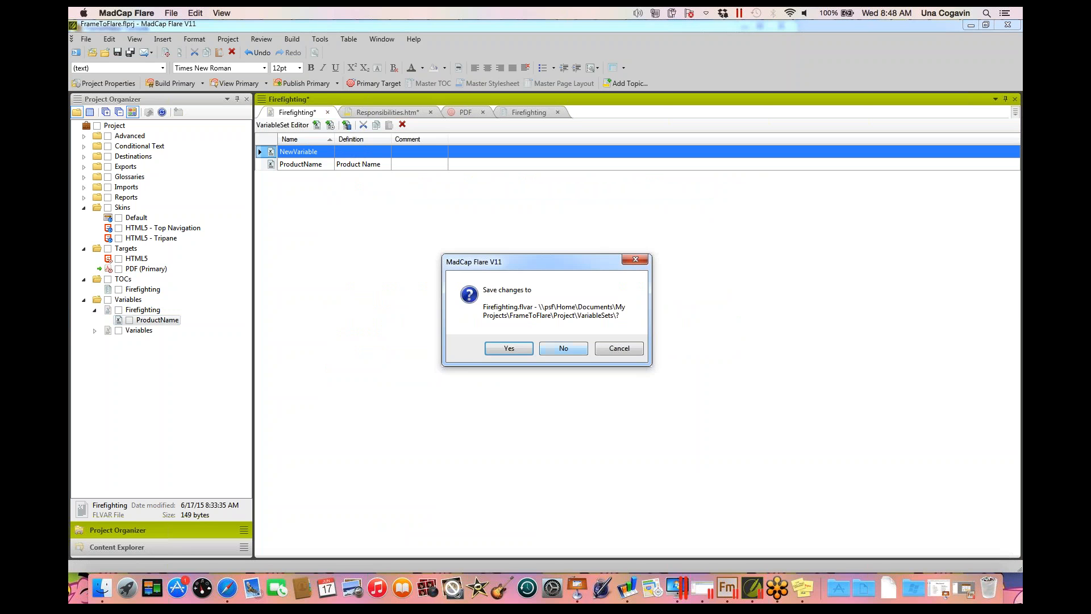
left_click(563, 348)
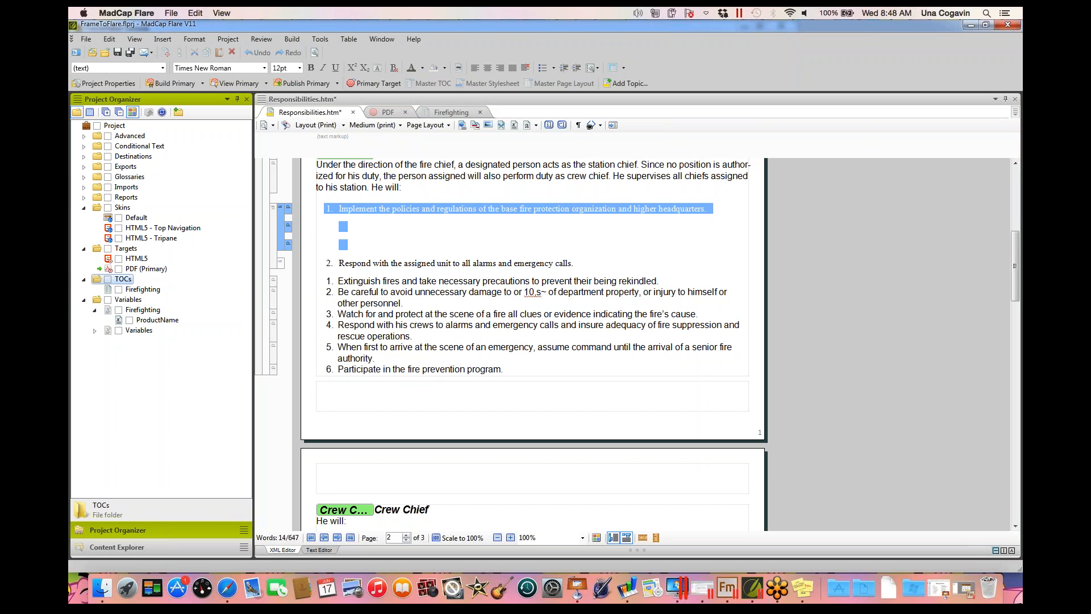
- Add a table of contents file named NewToc to the TOCs folder, based on the MyTOC factory template
right_click(124, 279)
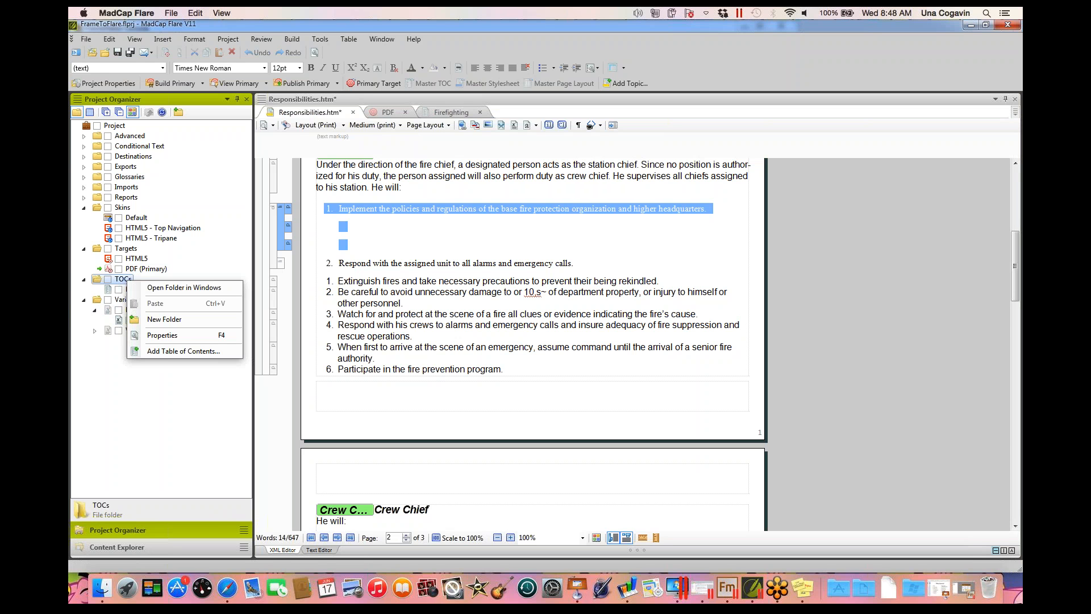
left_click(177, 351)
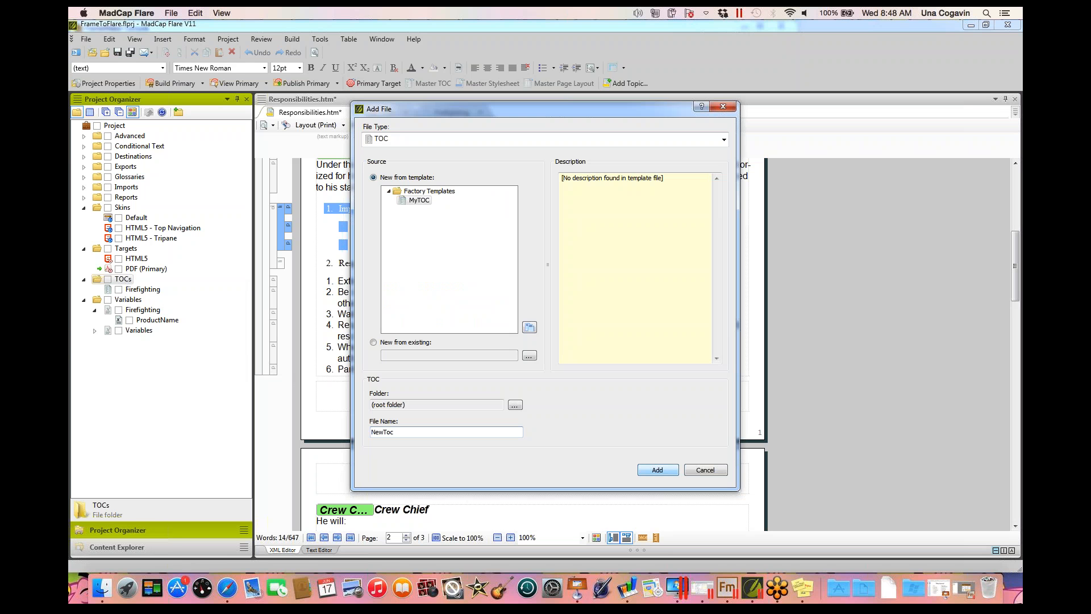
key("Return")
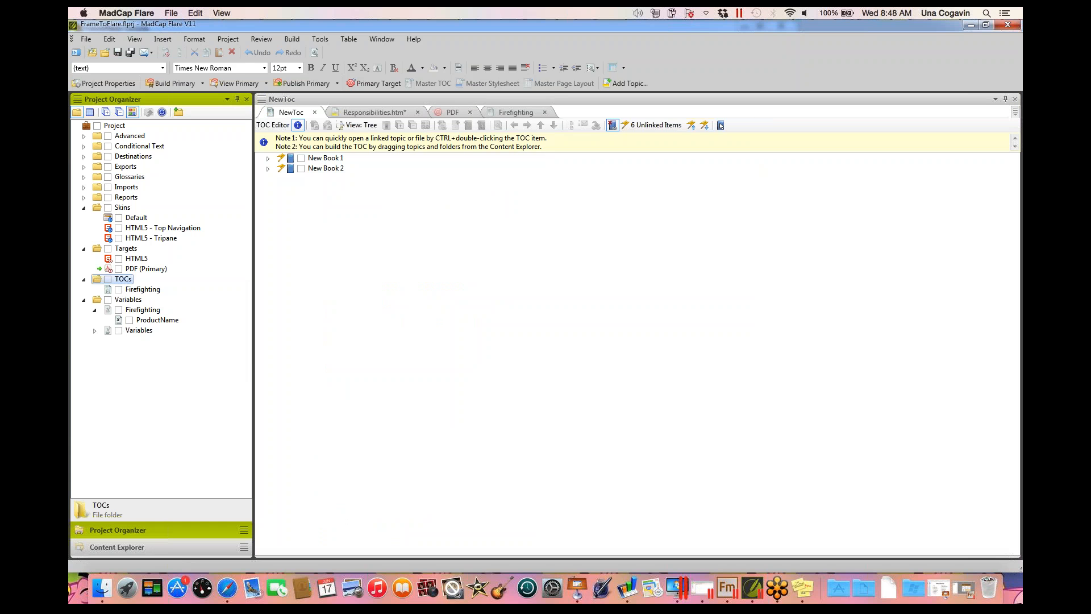
- Add the Glossary.htm and Index.htm topics as entries after New Book 2 in the NewToc table of contents
left_click(326, 168)
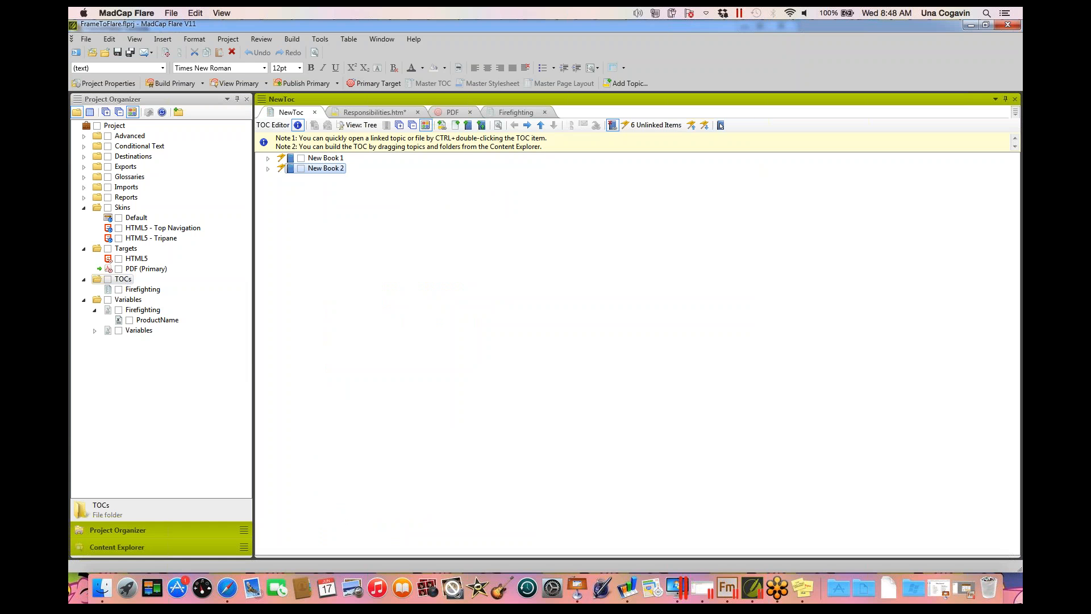
left_click(117, 547)
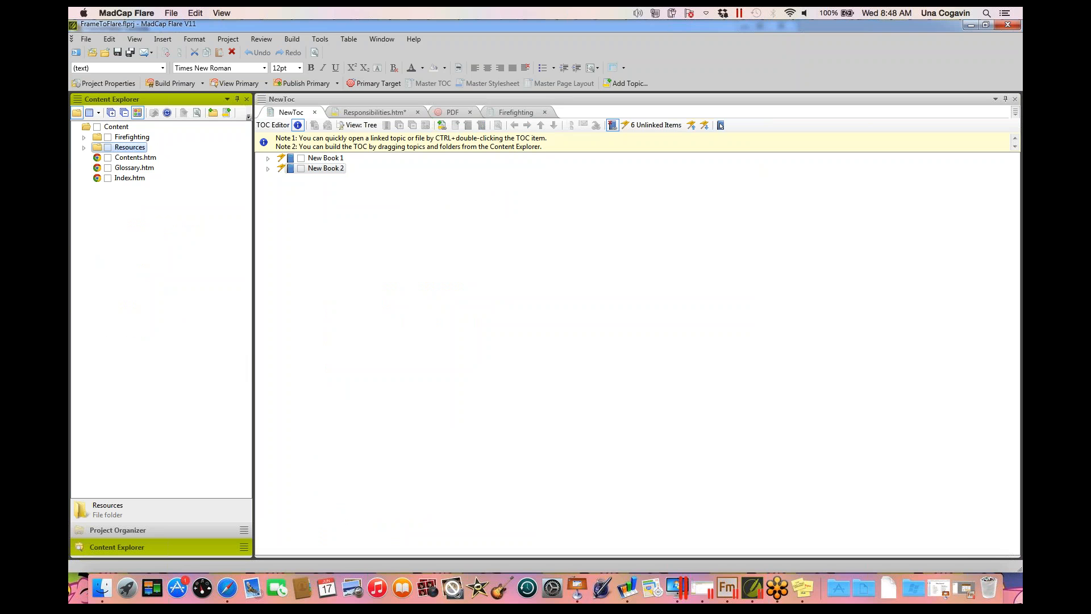
left_click_drag(135, 167, 296, 184)
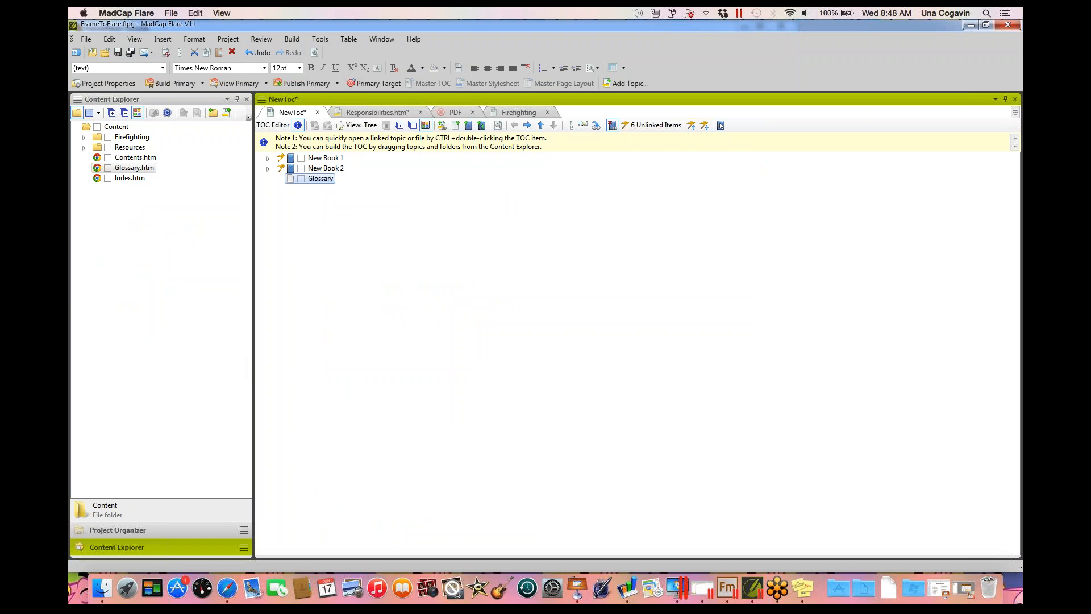
left_click_drag(129, 177, 310, 189)
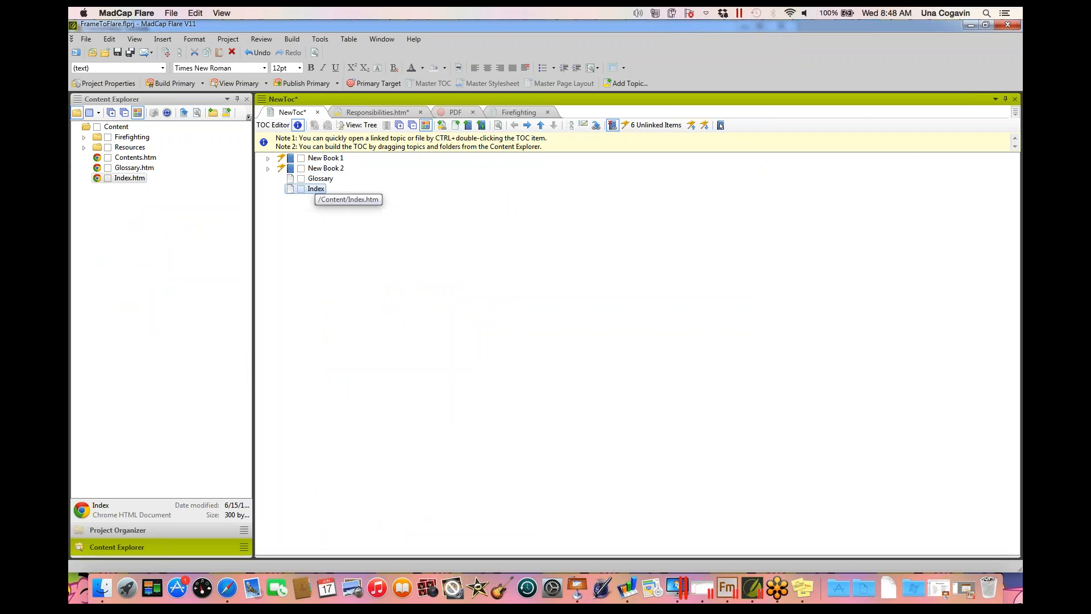
- Nest the Index entry under Glossary in NewToc, and return it to the top level
left_click(315, 189)
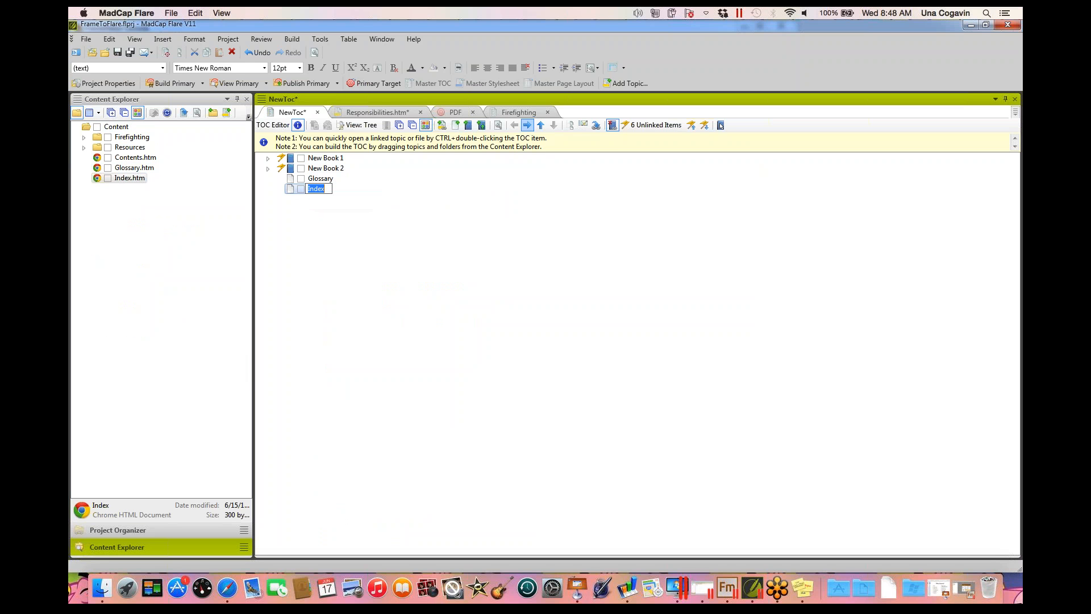
left_click(528, 125)
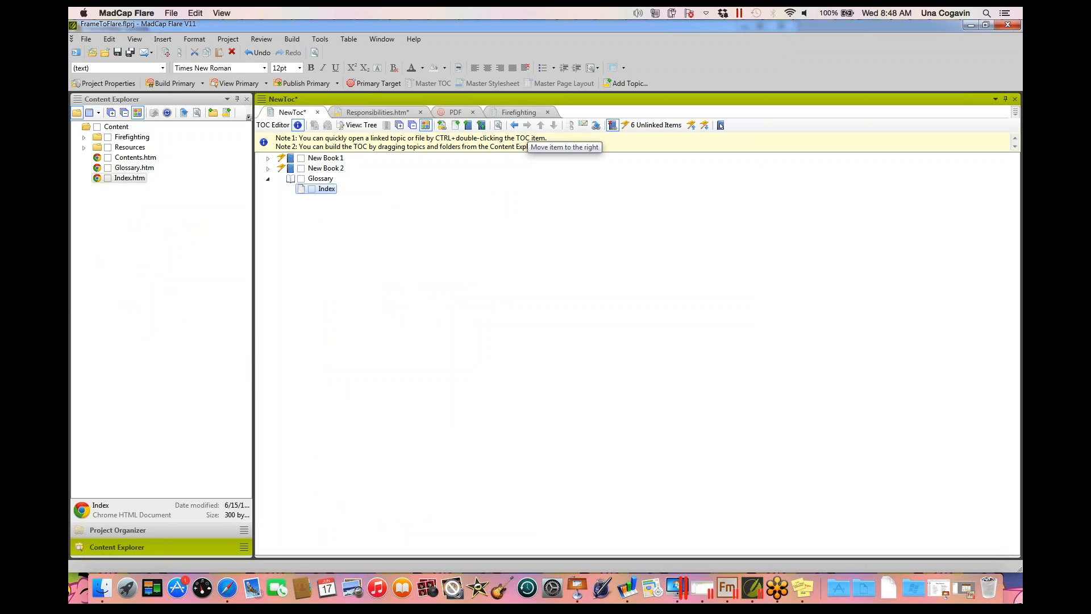
left_click(514, 125)
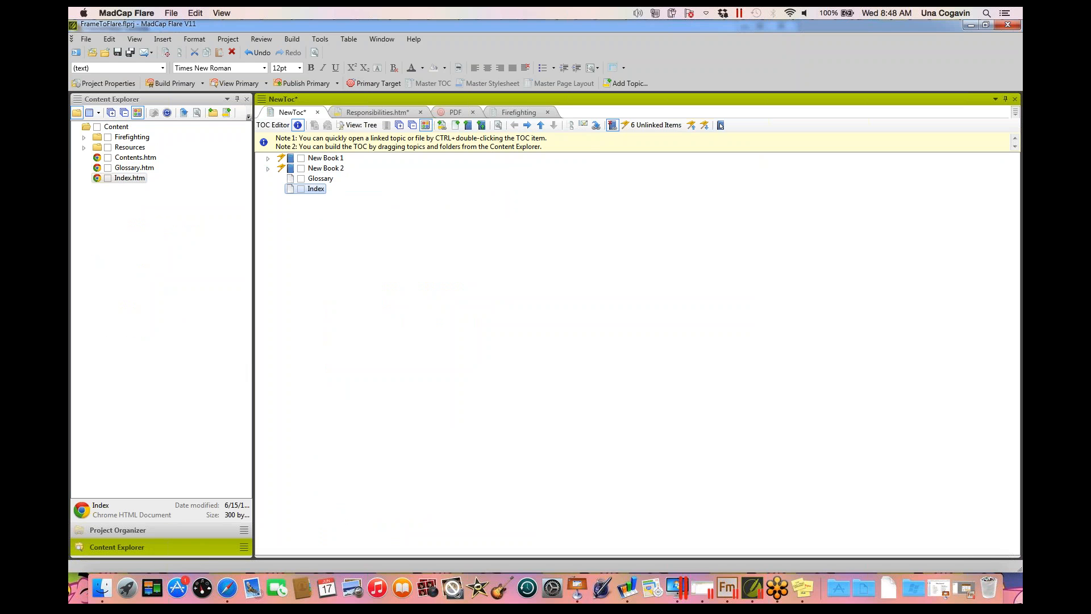
- Open the Firefighting table of contents from the project's TOCs folder
left_click(118, 530)
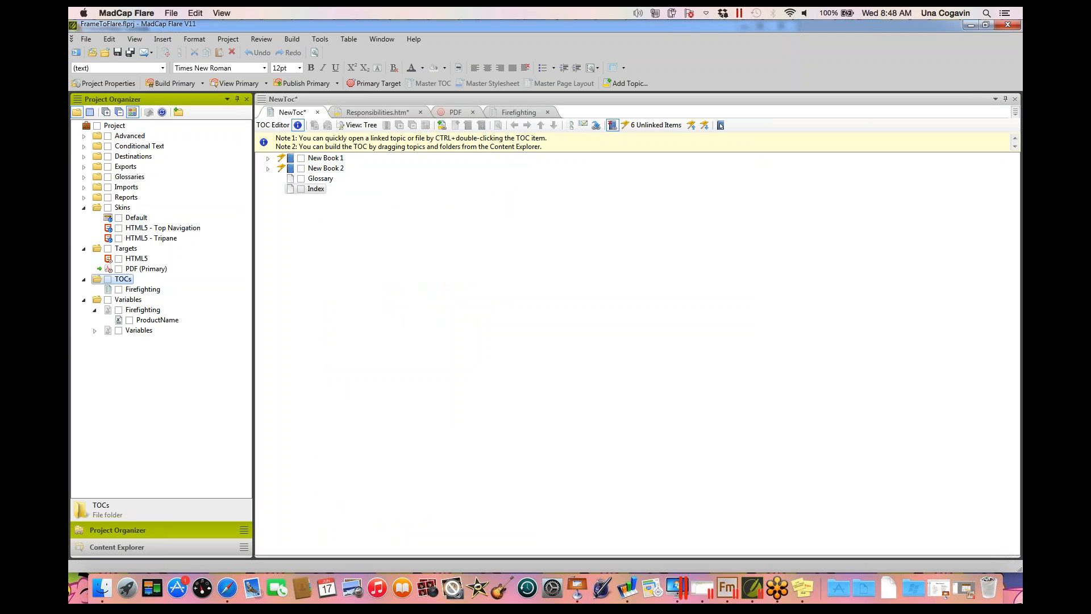
left_click(125, 248)
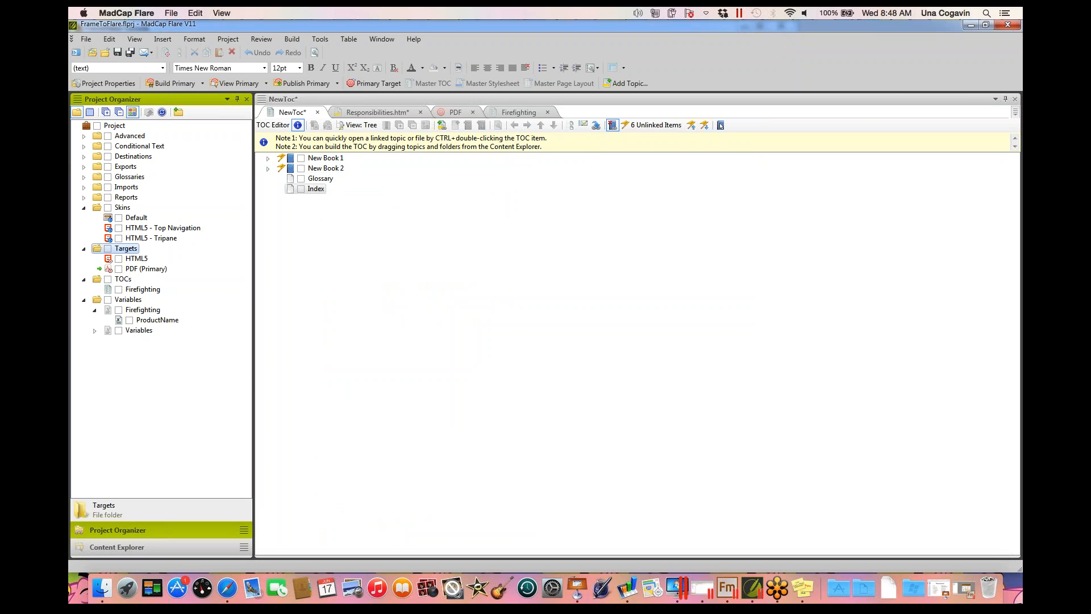
left_click(142, 289)
right_click(143, 290)
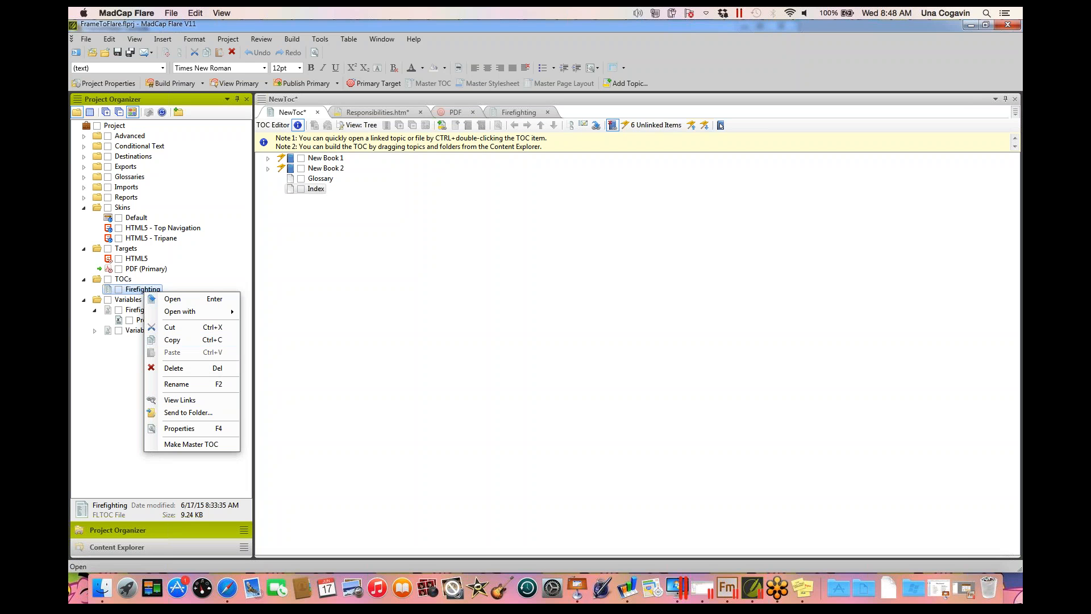
left_click(123, 279)
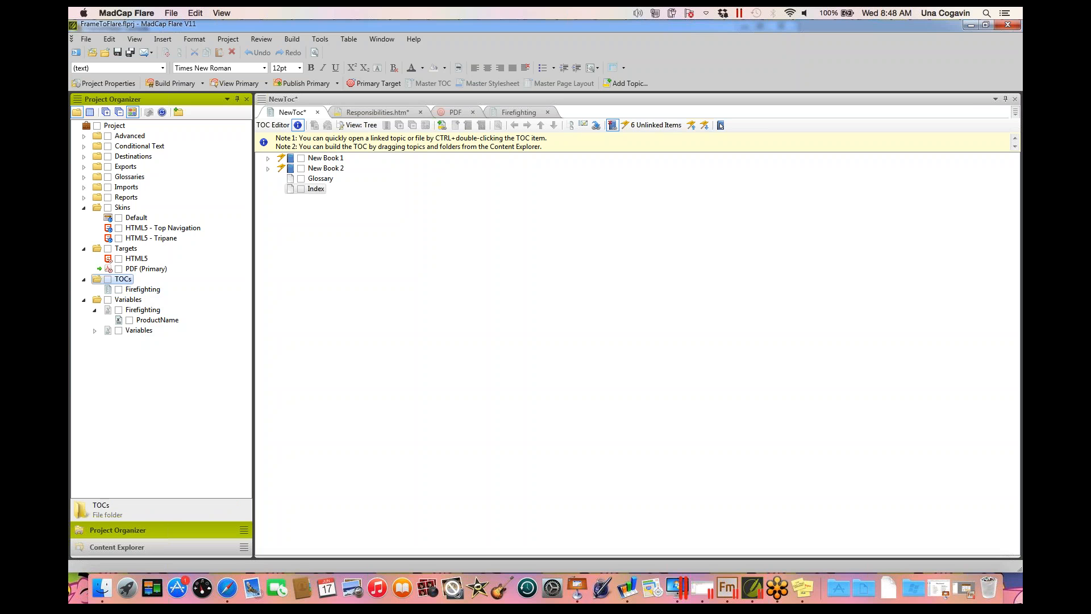
left_click(143, 289)
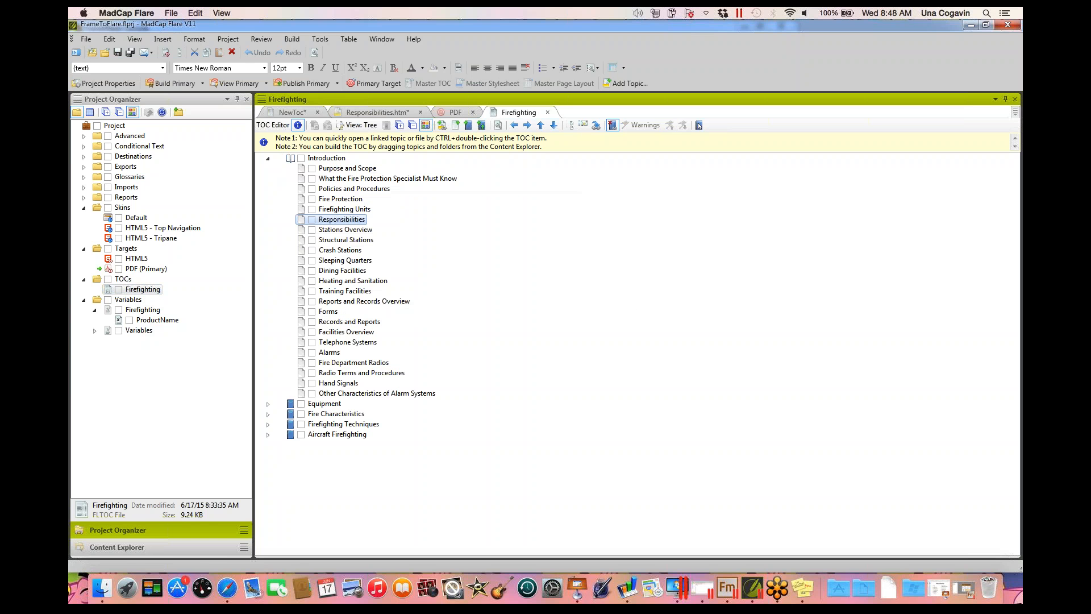
- Collapse the Introduction book and examine the topics inside the Equipment book of the Firefighting TOC, leaving both books collapsed
left_click(268, 158)
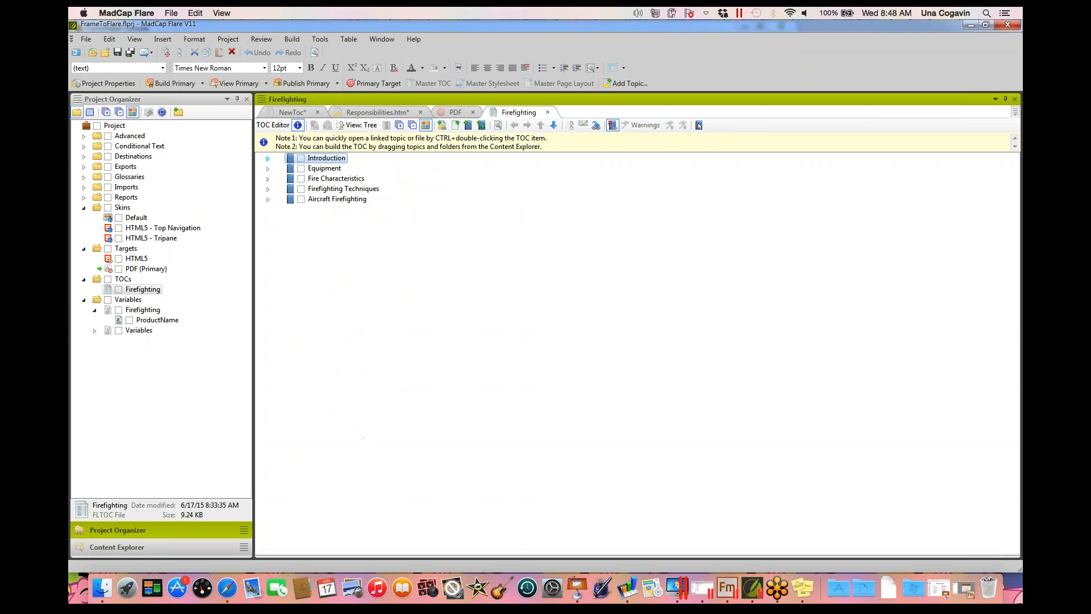
left_click(268, 169)
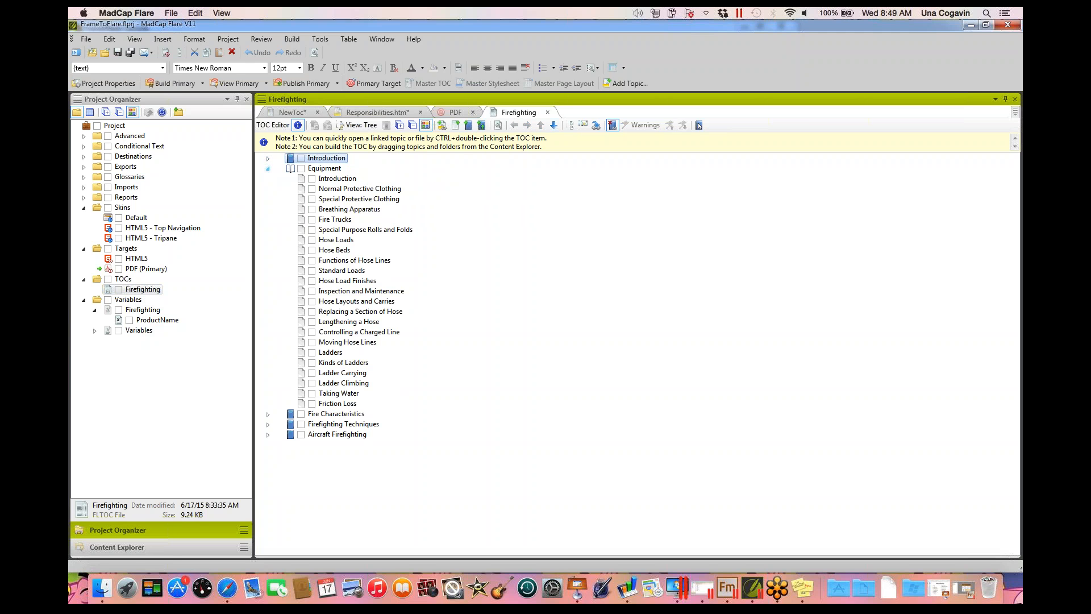
left_click(267, 169)
left_click(268, 169)
left_click(267, 168)
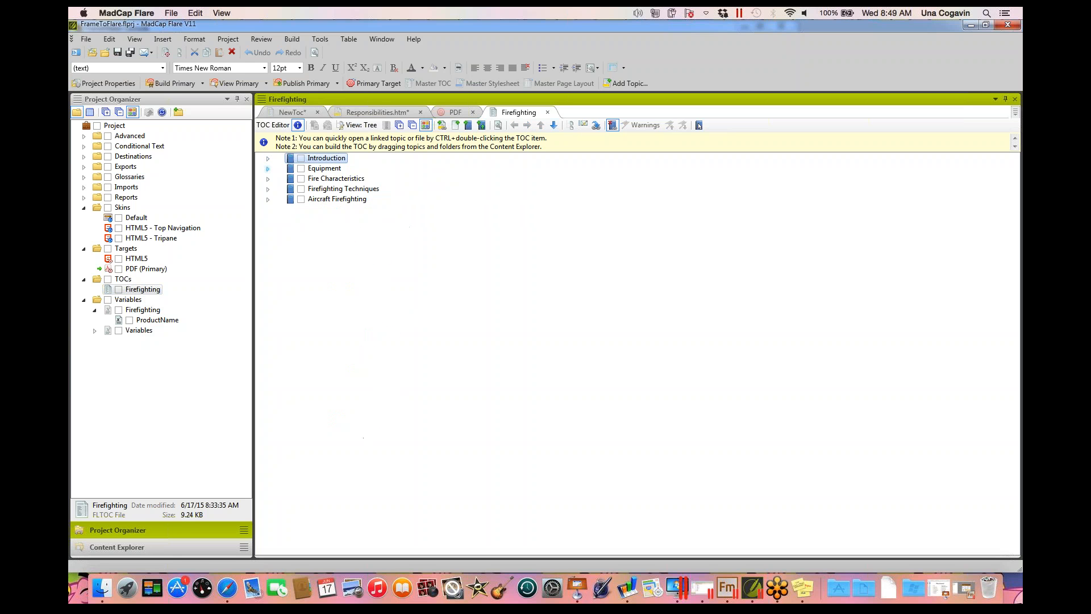
- Apply only the PrintOnly condition tag from the Default set to the Equipment book in the Firefighting TOC
left_click(318, 169)
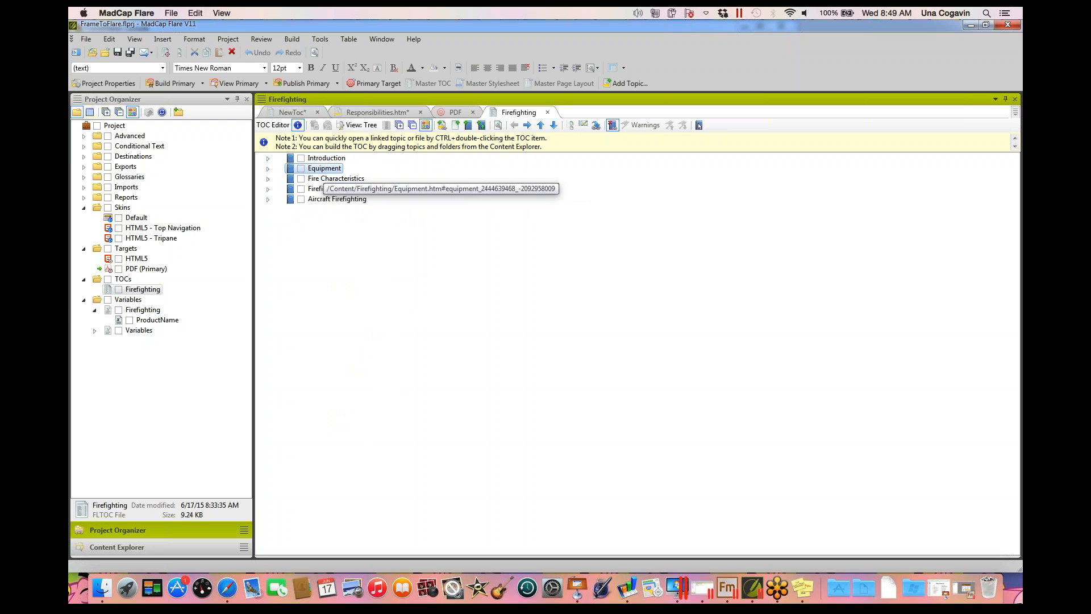
right_click(323, 169)
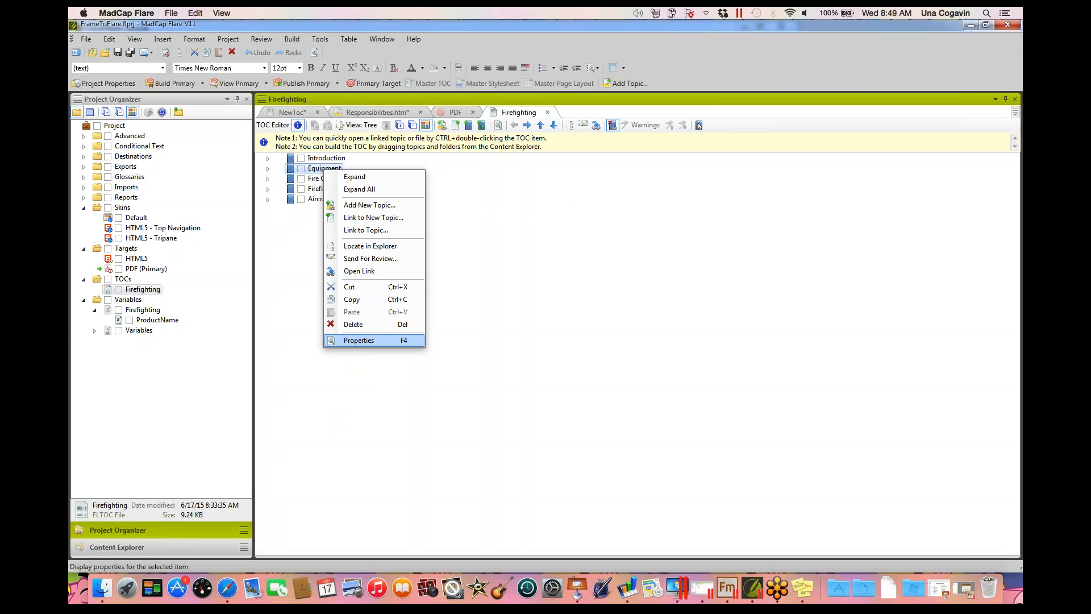
left_click(363, 339)
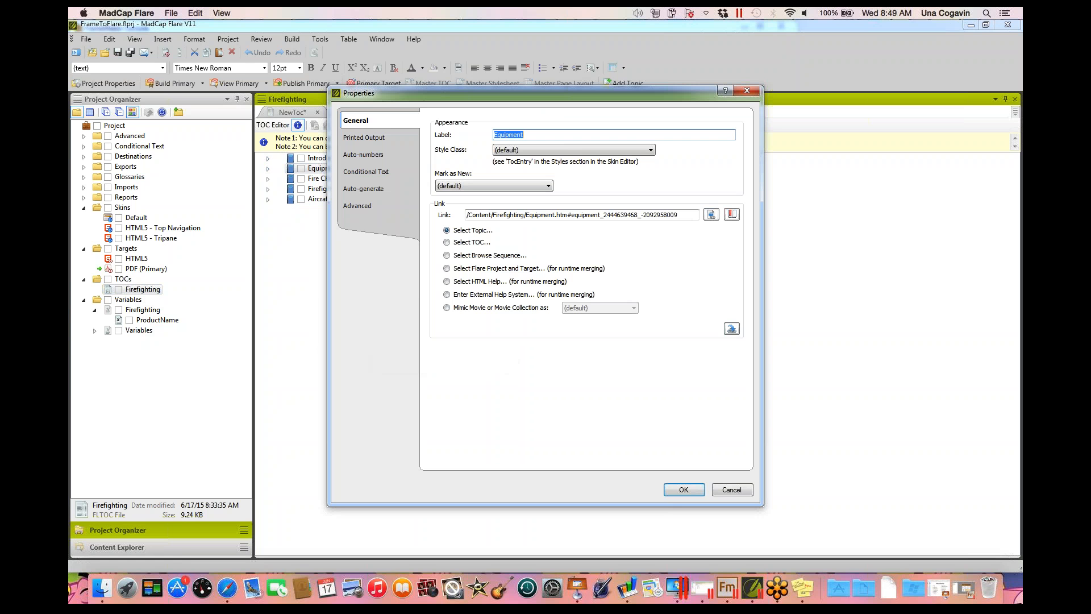
left_click(366, 172)
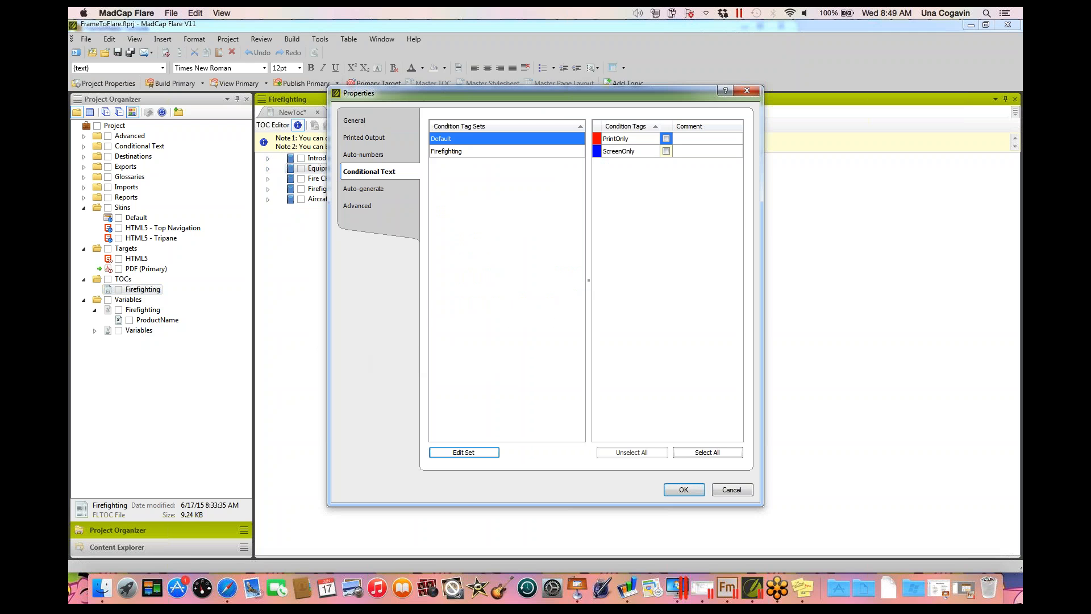
left_click(666, 151)
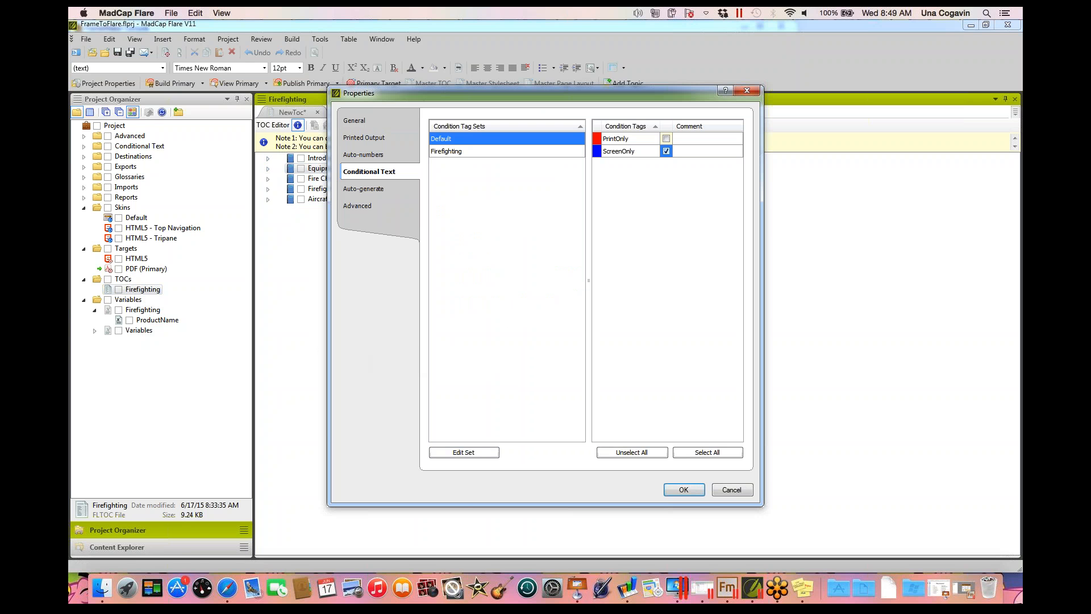
left_click(666, 139)
left_click(666, 152)
left_click(666, 138)
key("Return")
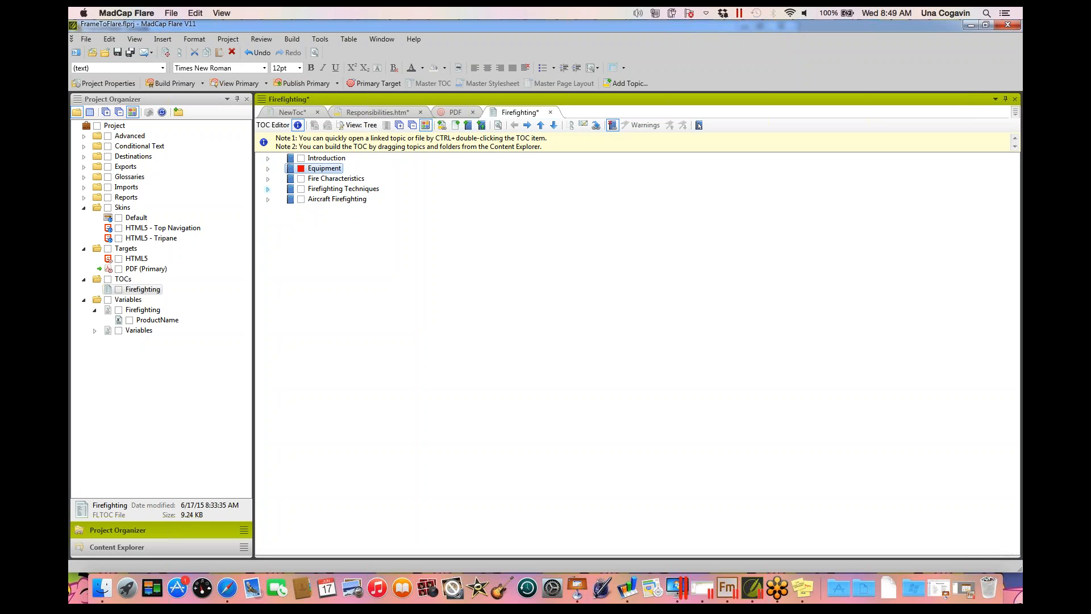
- Build the HTML5 target, saving the pending changes to the Firefighting TOC, NewToc and the Responsibilities topic
left_click(151, 238)
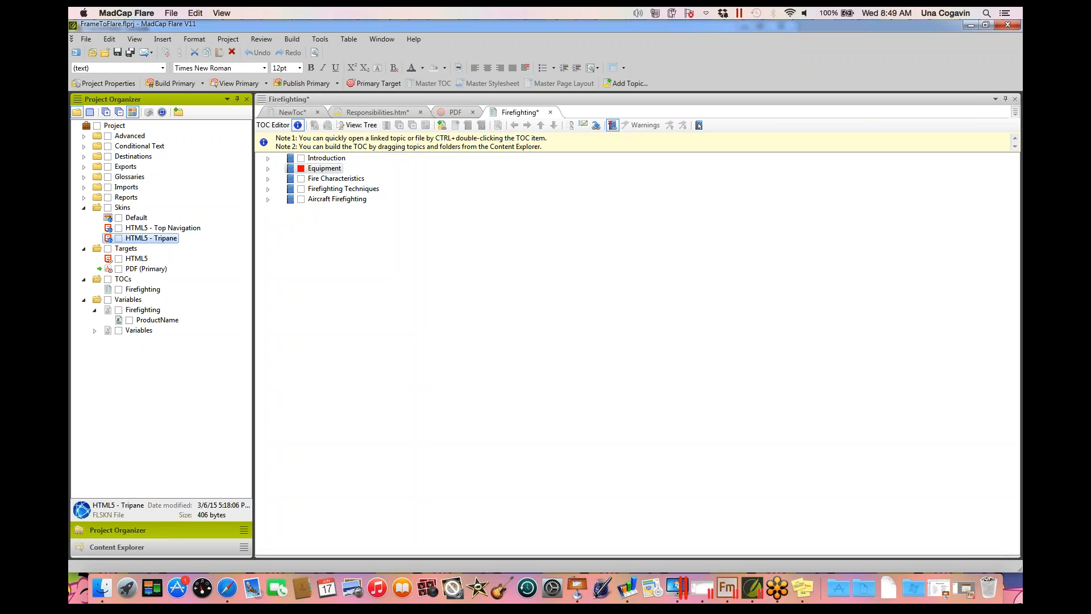
left_click(146, 268)
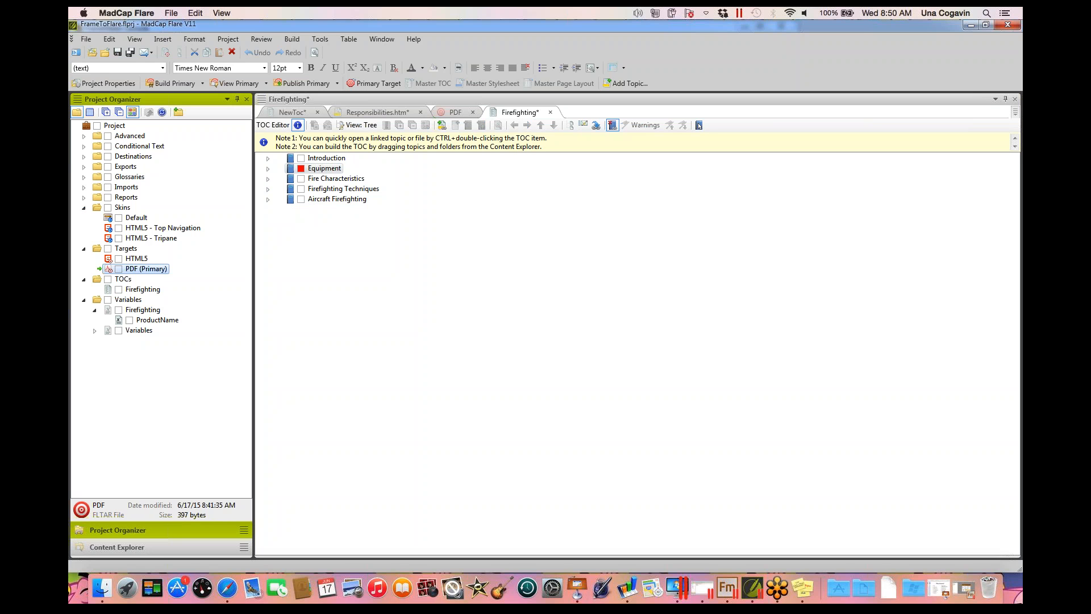
left_click(136, 258)
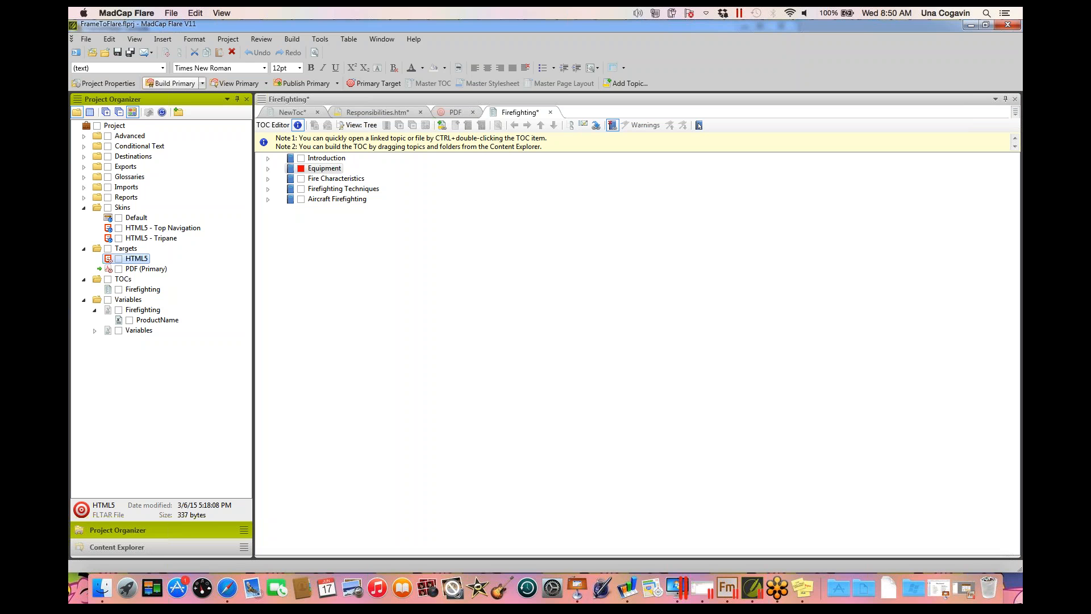
left_click(202, 83)
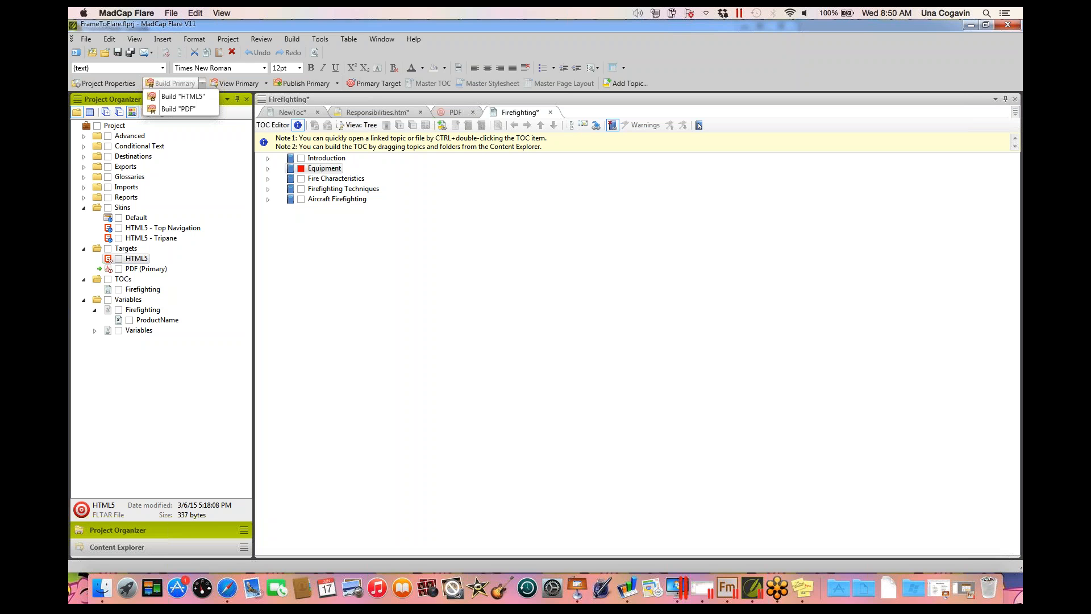
left_click(171, 95)
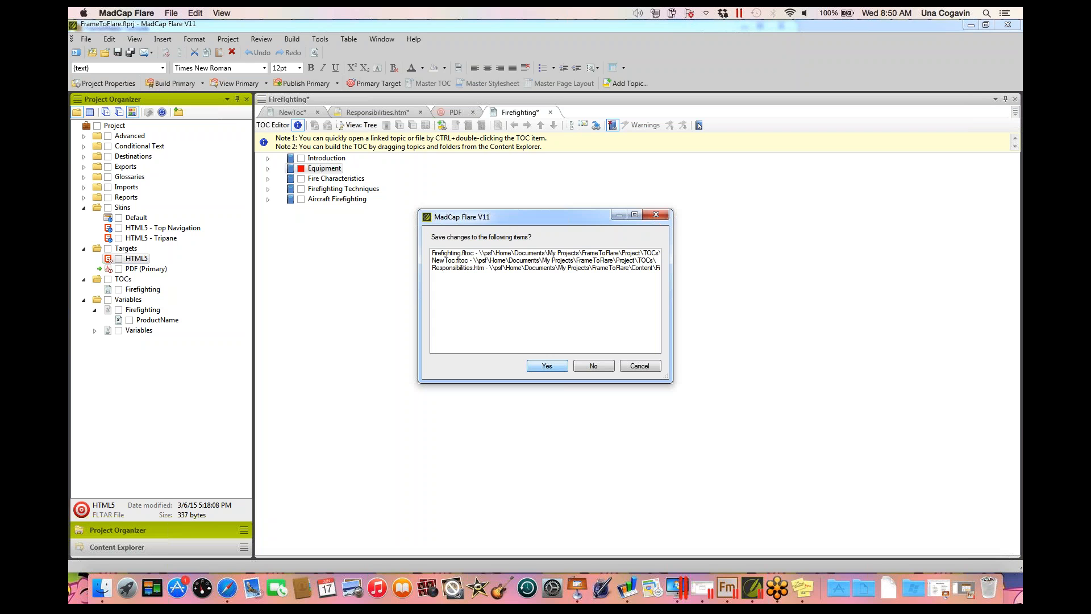
key("Return")
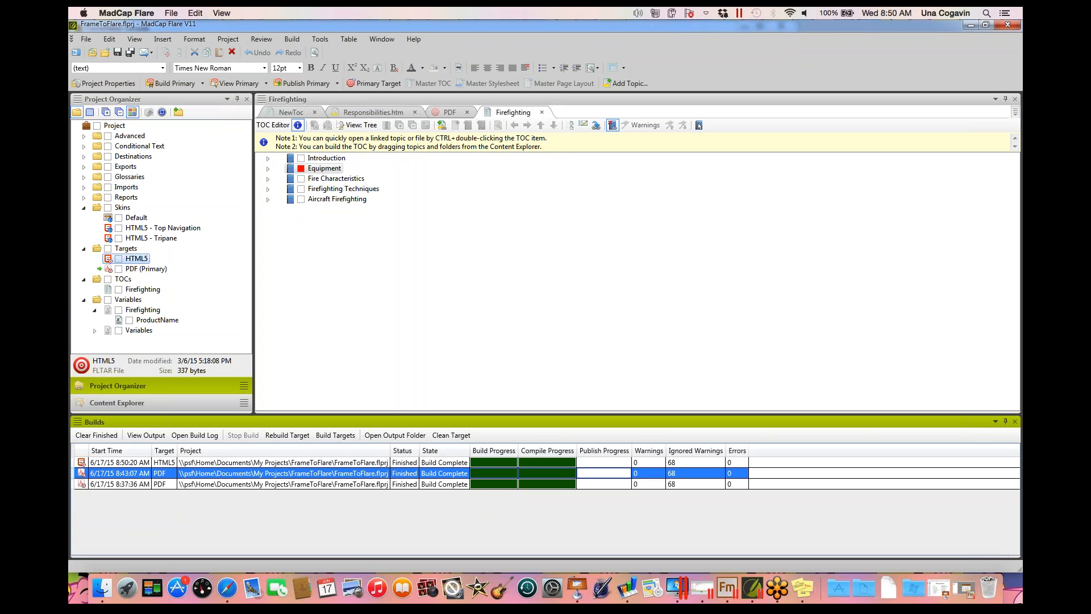
- View the finished HTML5 build in the browser and close the browser window again
left_click(284, 462)
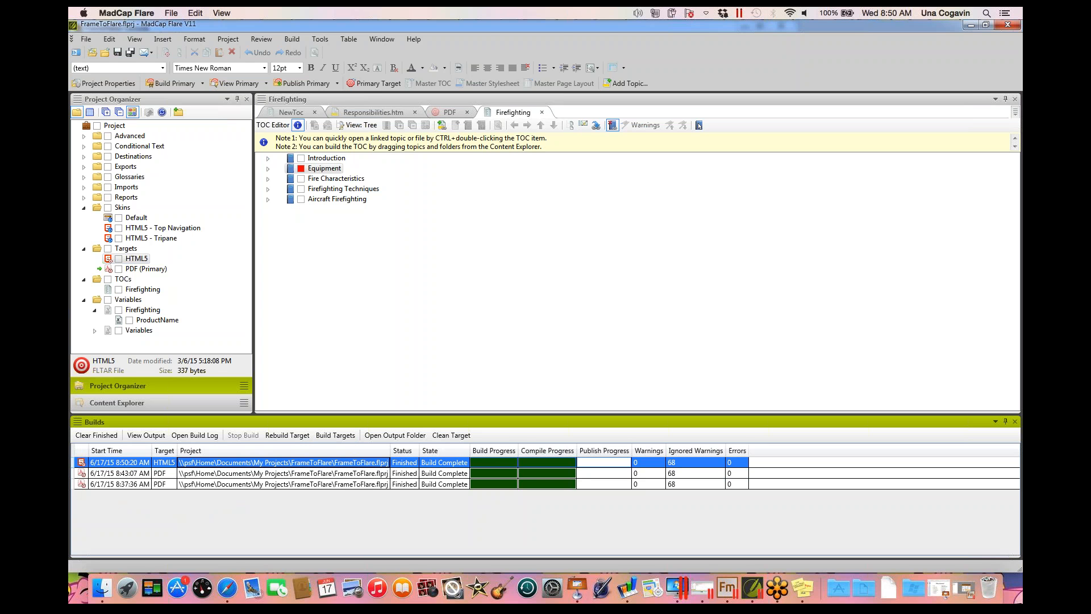
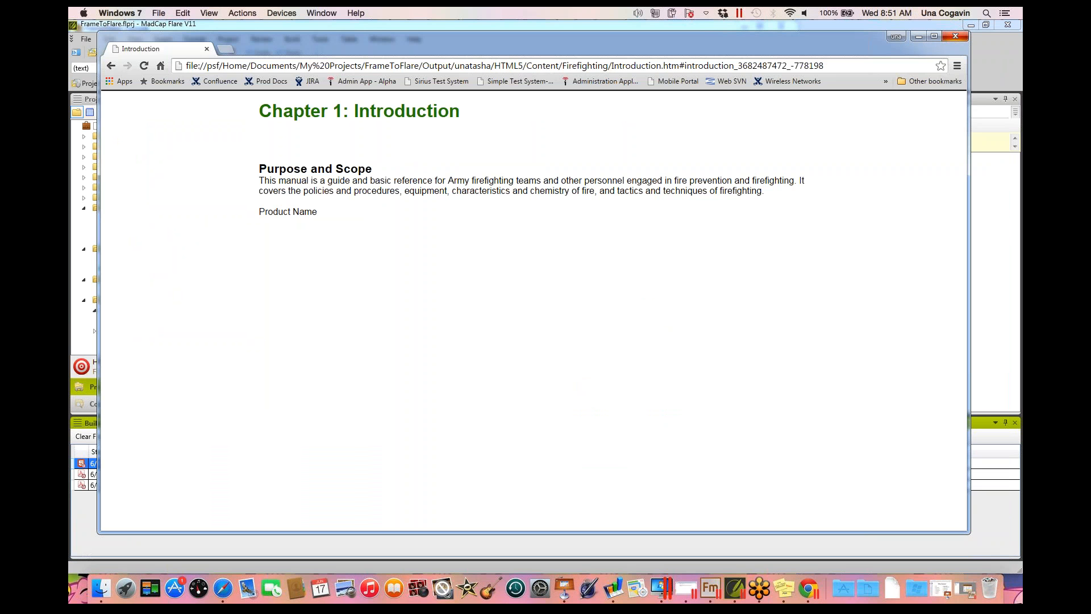
left_click(955, 36)
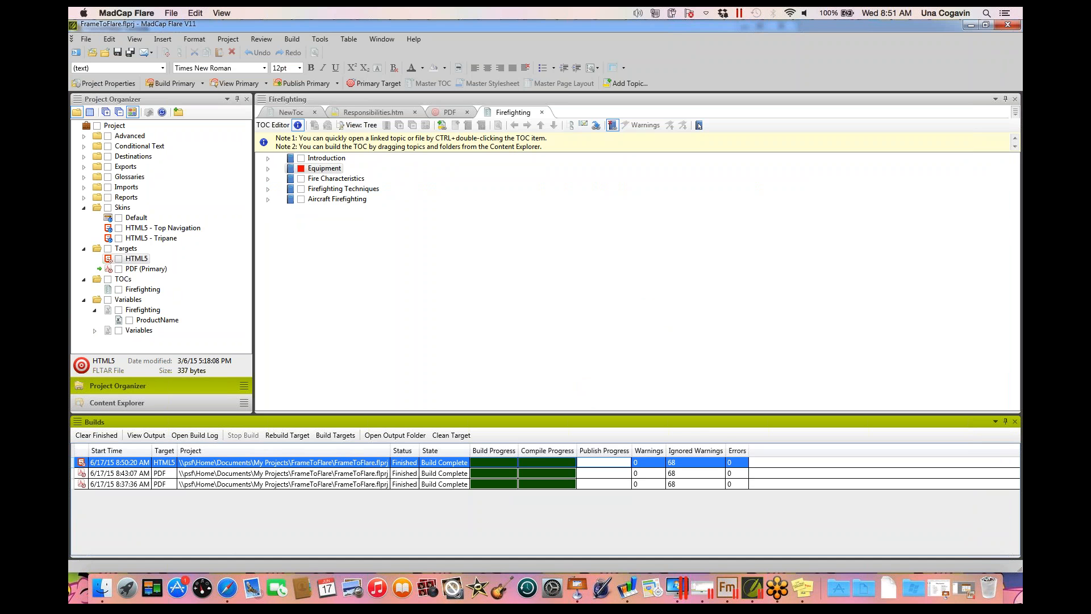
left_click(146, 435)
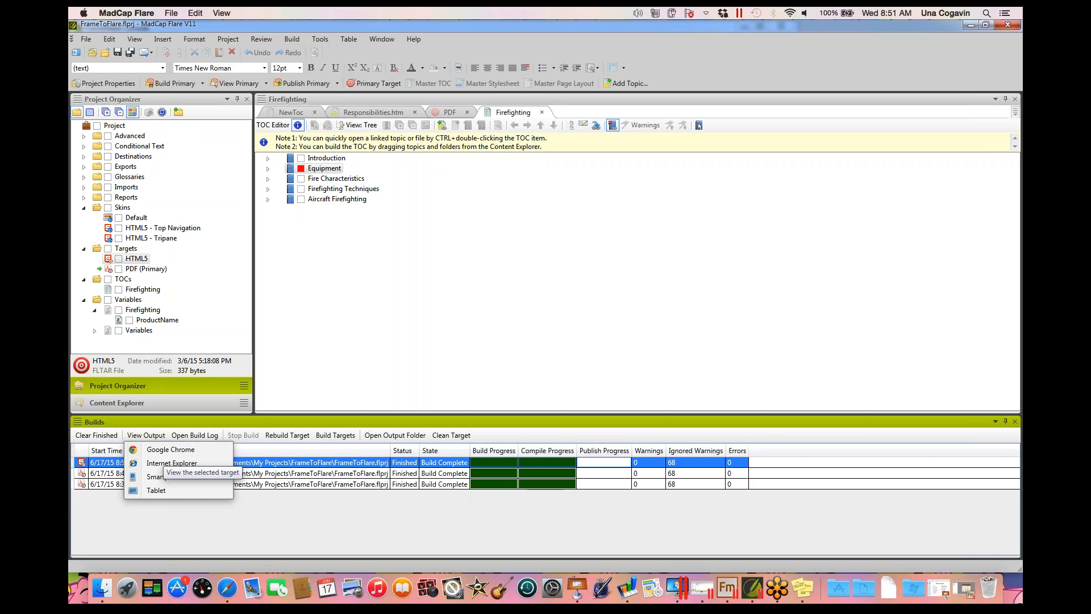
- Open the HTML5 target for editing and set its skin to HTML5 - Tripane
left_click(137, 259)
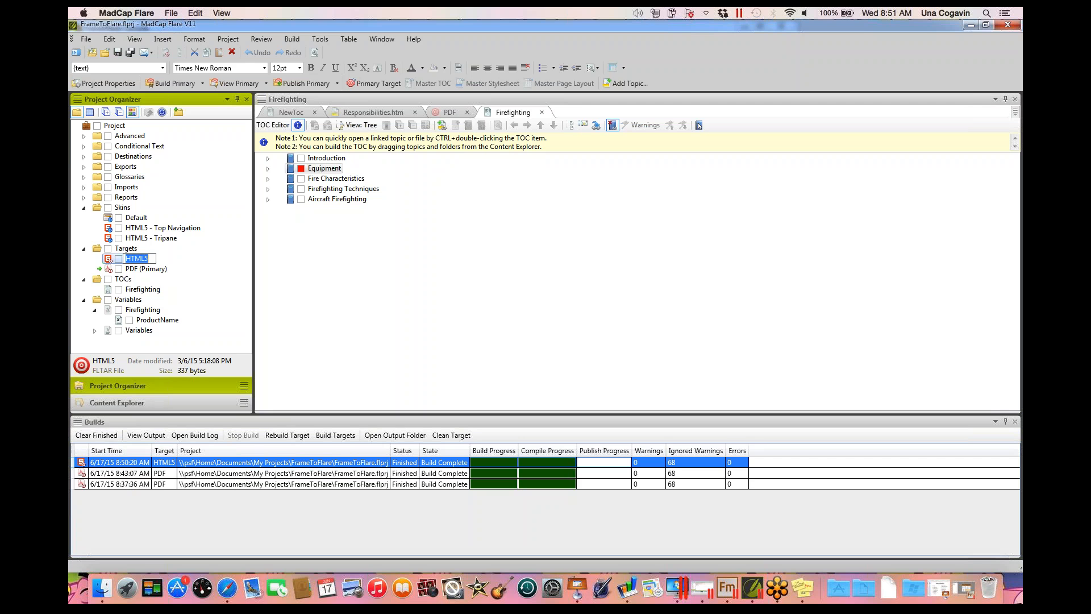
key("Escape")
right_click(112, 259)
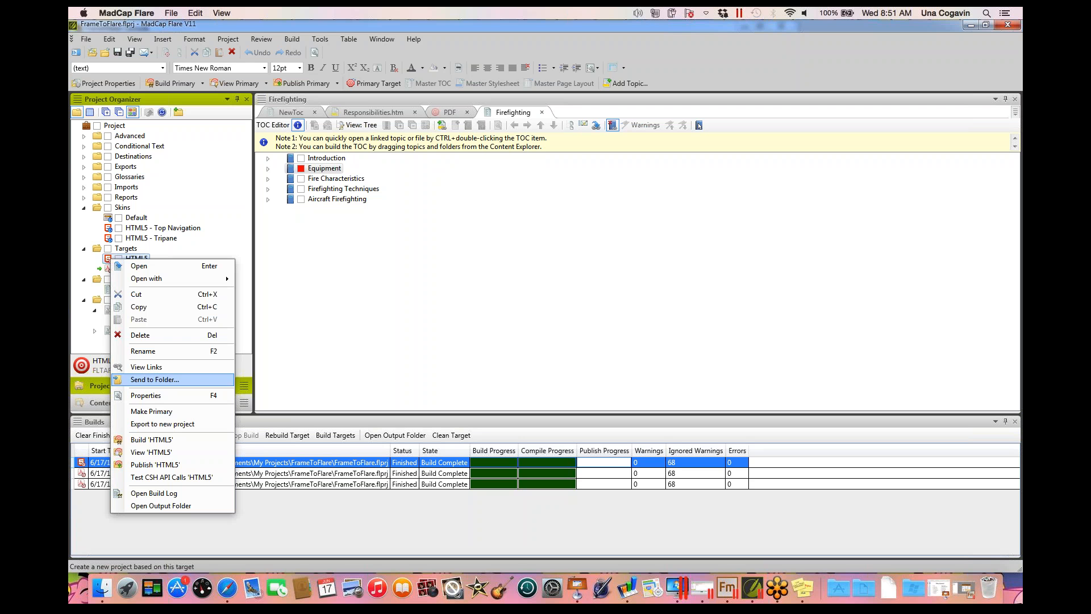
left_click(140, 266)
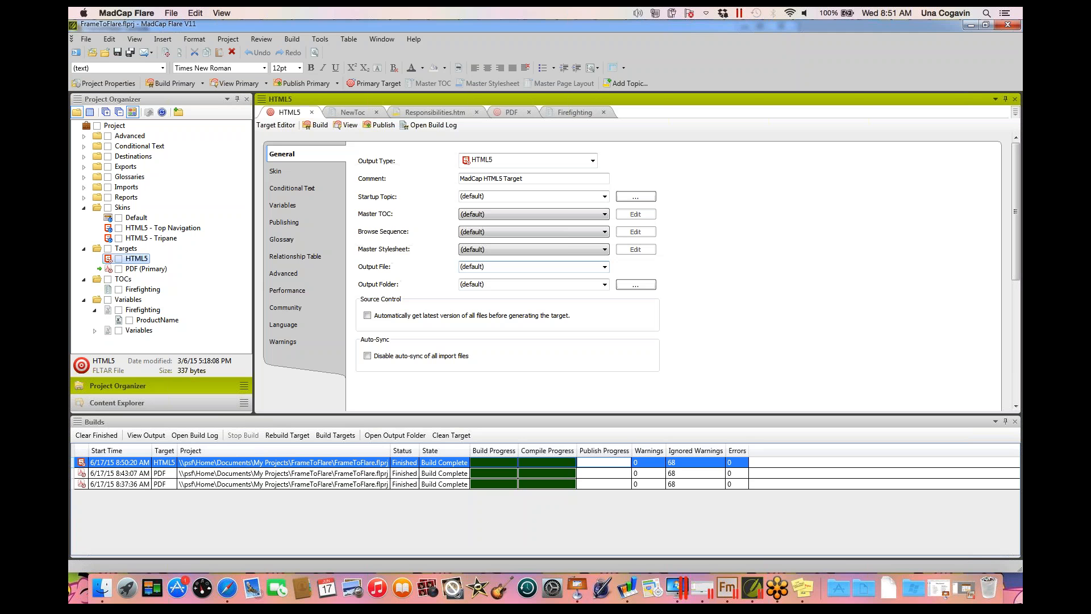
left_click(276, 171)
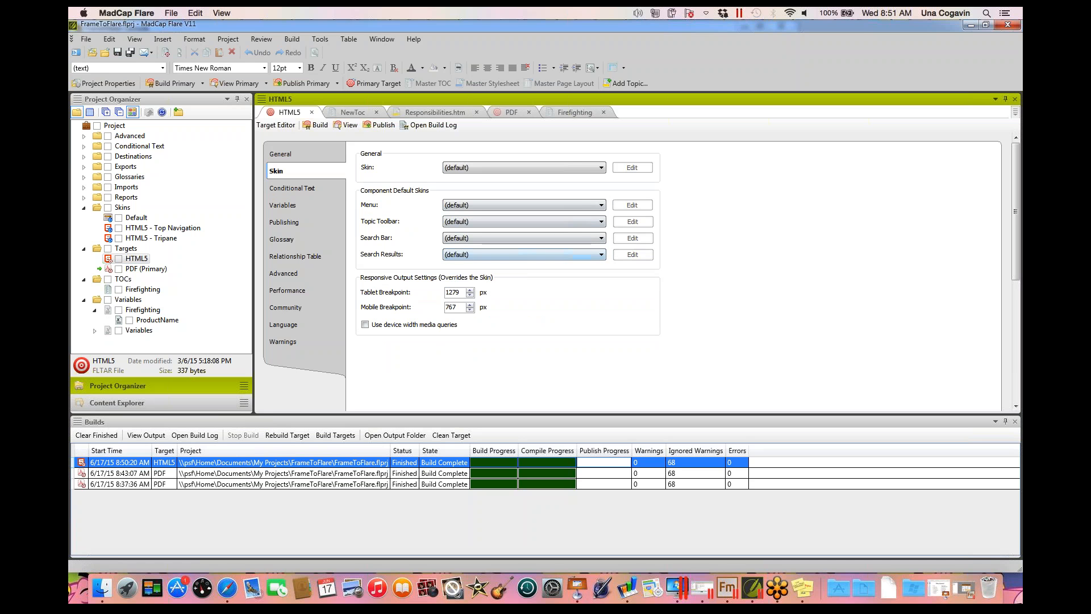
left_click(523, 167)
left_click(465, 200)
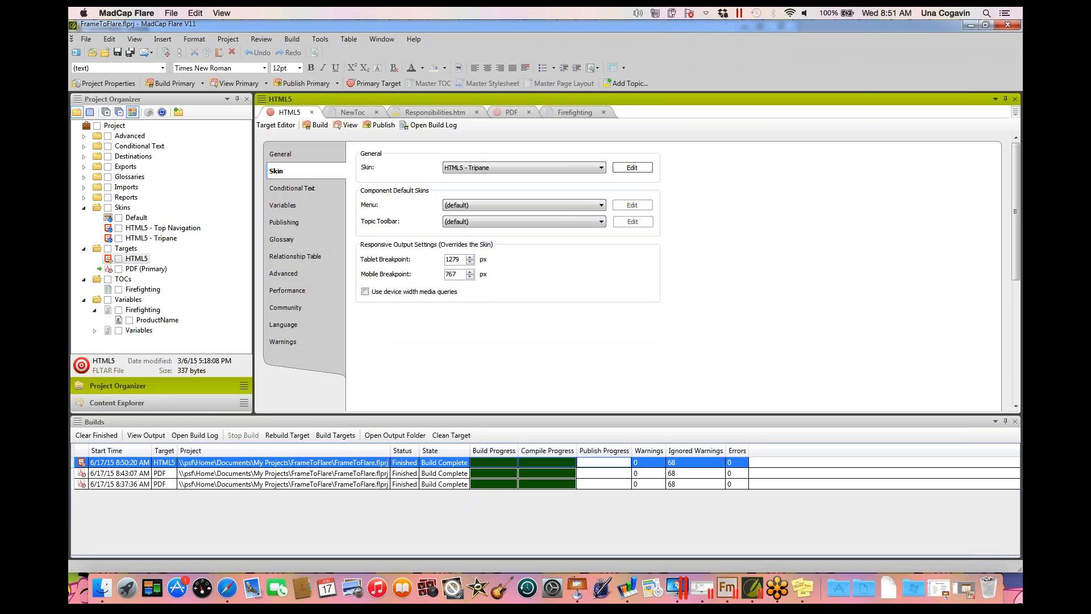
- Save the HTML5 target and build the HTML5 output again
left_click(117, 53)
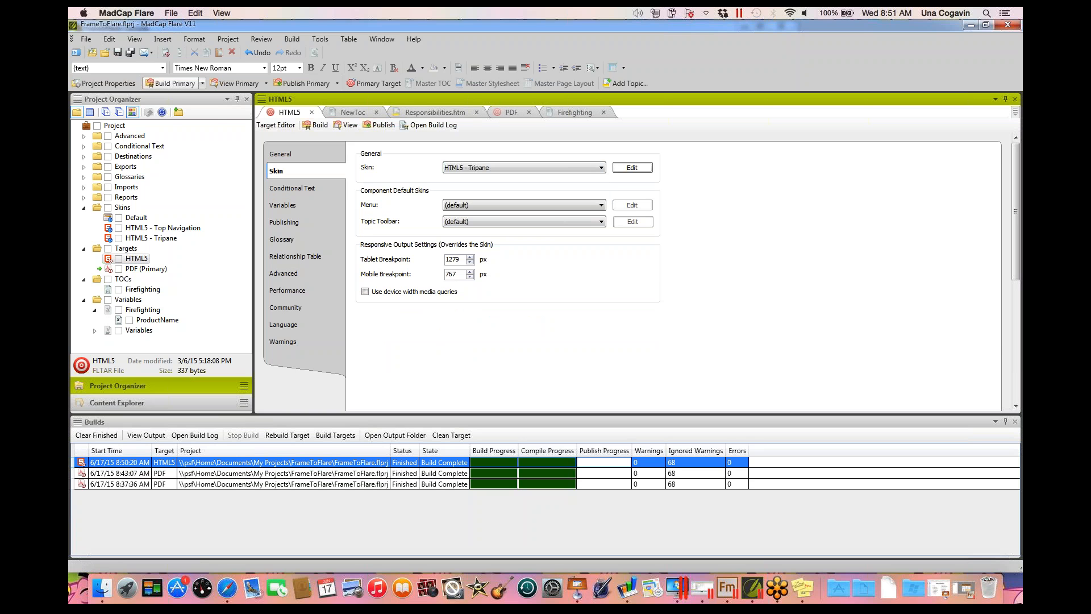
left_click(202, 83)
left_click(182, 96)
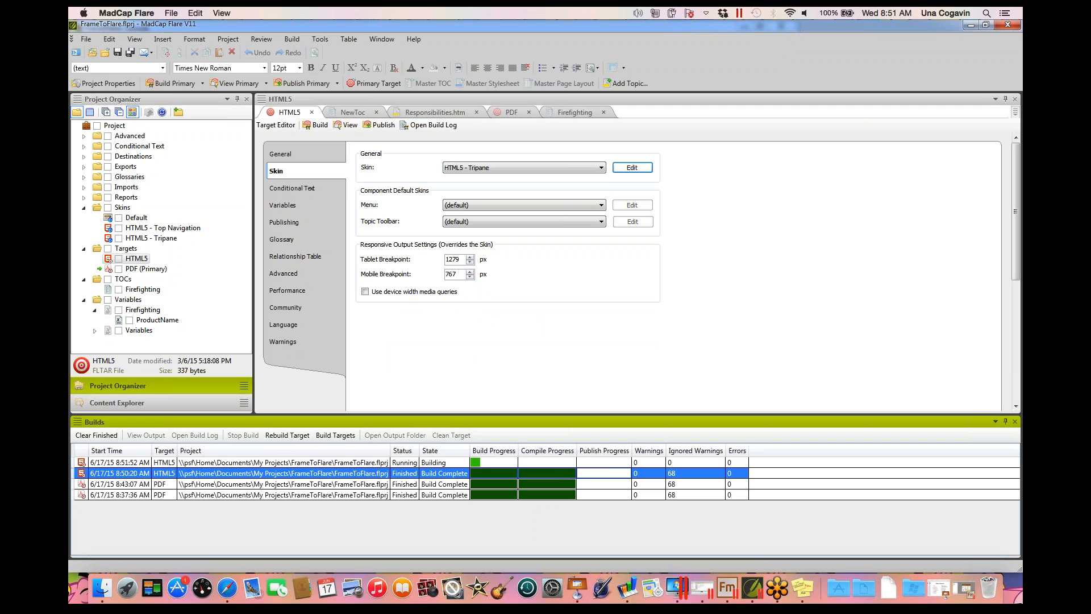
- Open the Firefighting file from the project's Imports folder and examine its FrameMaker source file and new topic styles
left_click(84, 187)
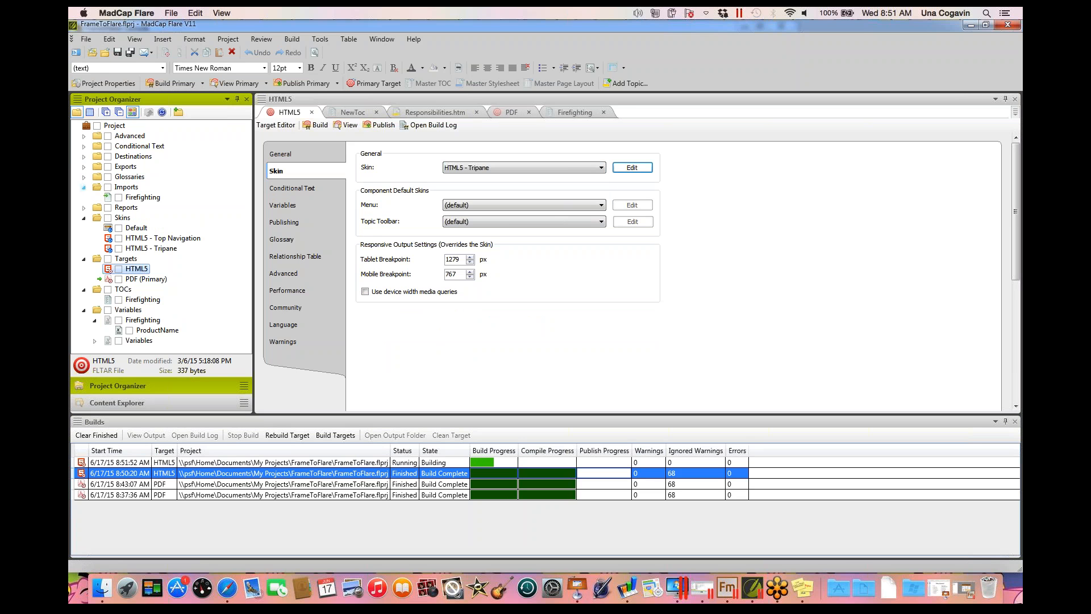
left_click(126, 187)
left_click(142, 197)
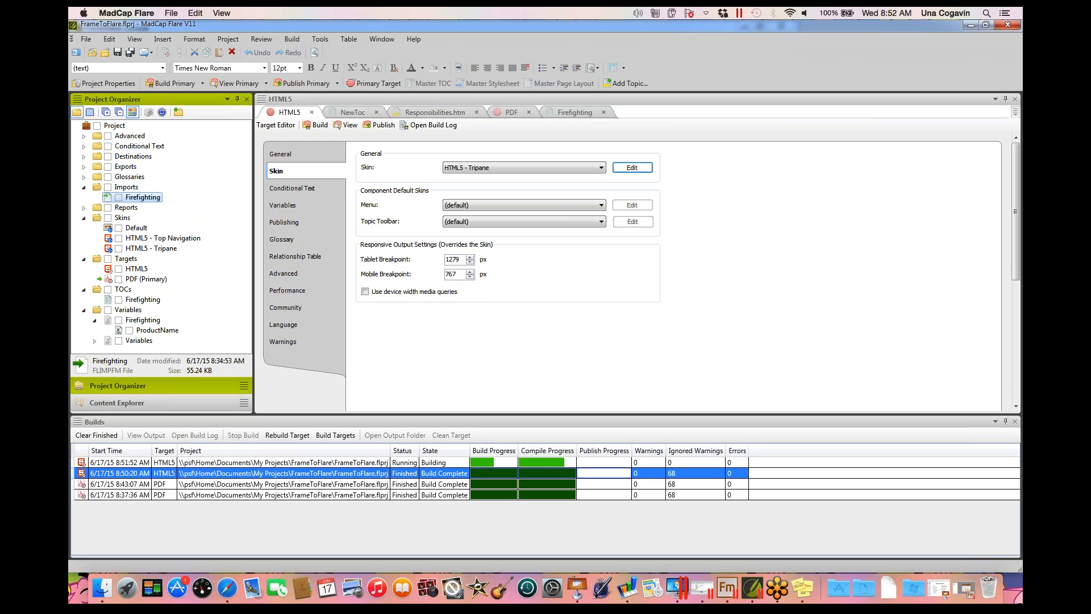
double_click(143, 197)
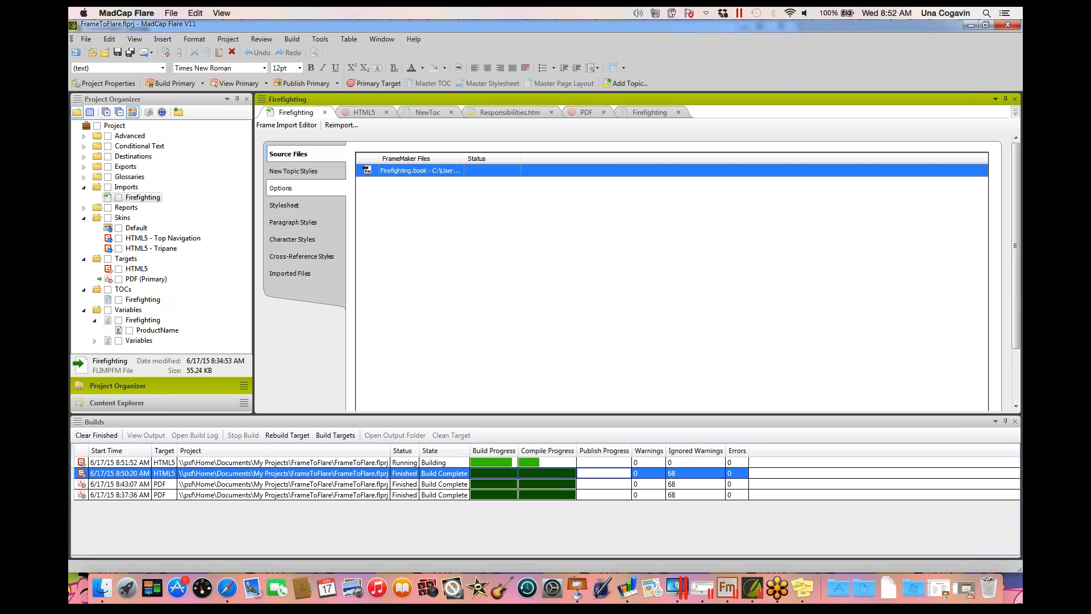
left_click(280, 188)
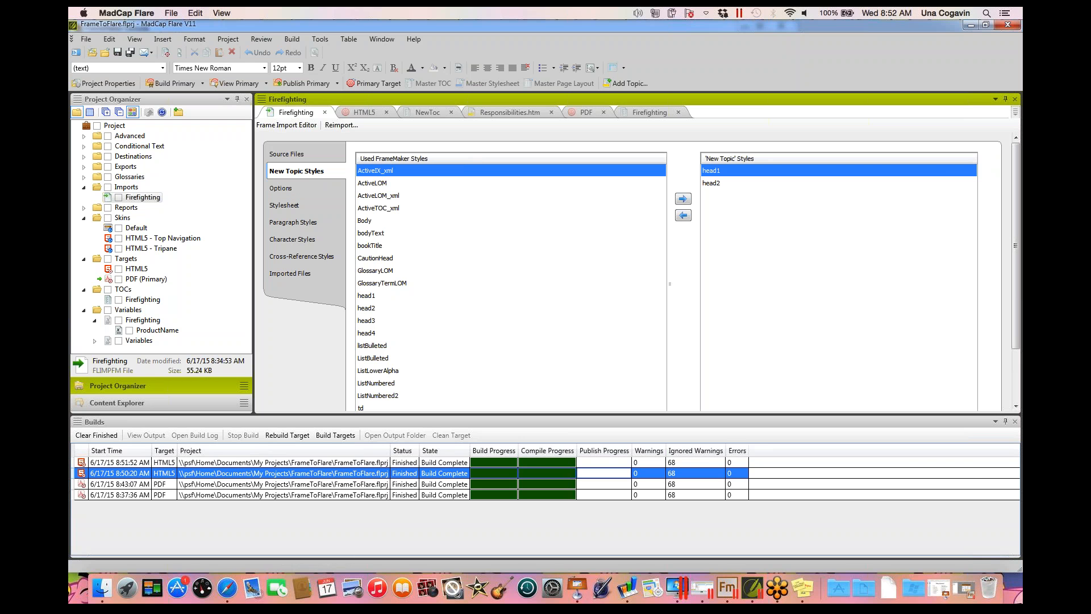
- View the latest HTML5 build in the browser and browse its Introduction, Fire Characteristics and Firefighting Techniques books
double_click(227, 463)
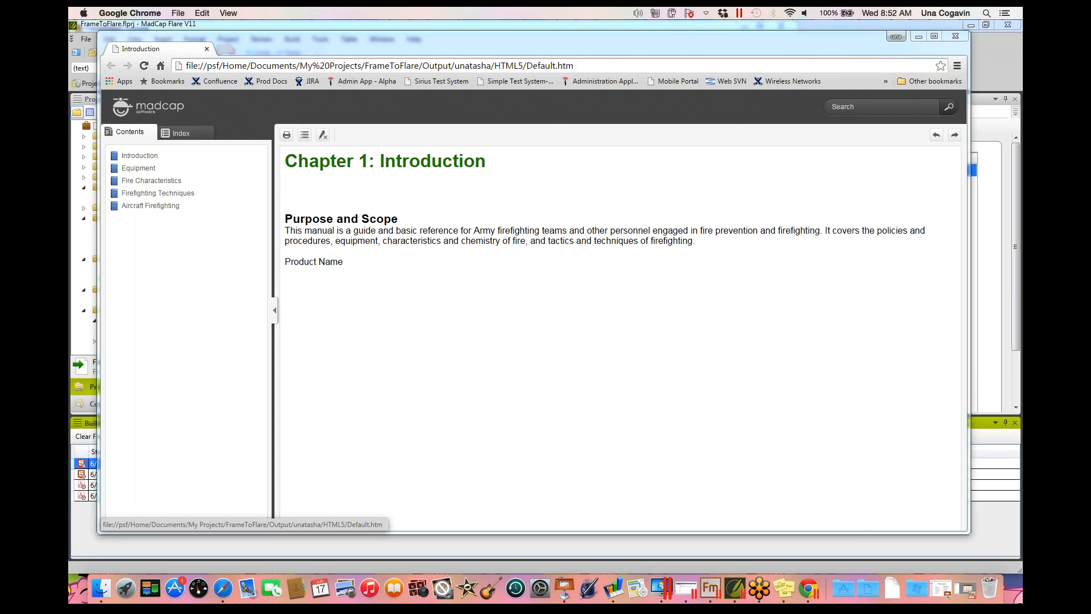
left_click(139, 156)
left_click(193, 181)
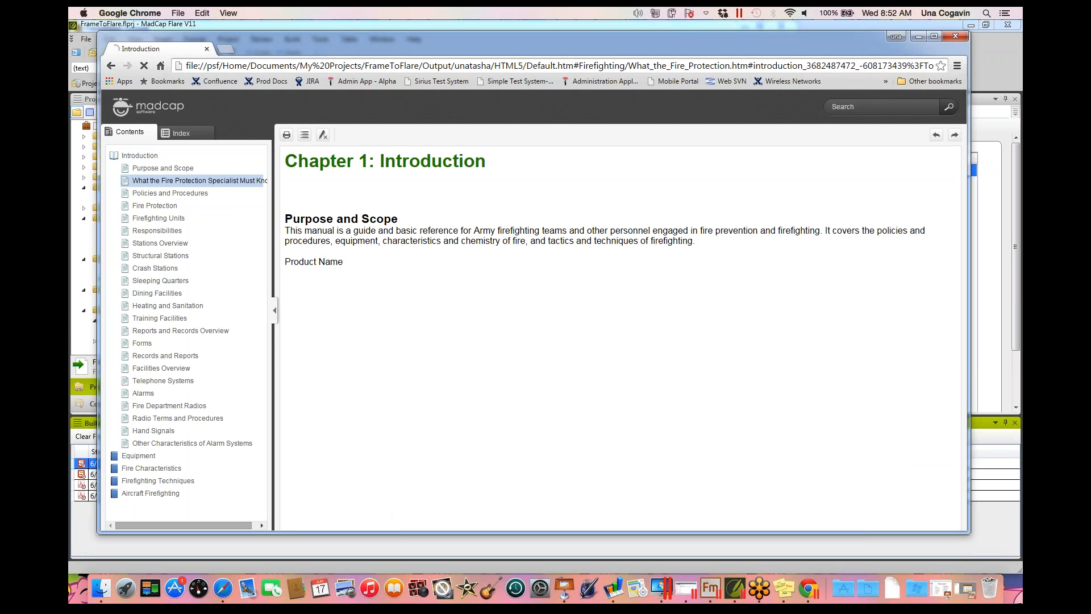
left_click(139, 155)
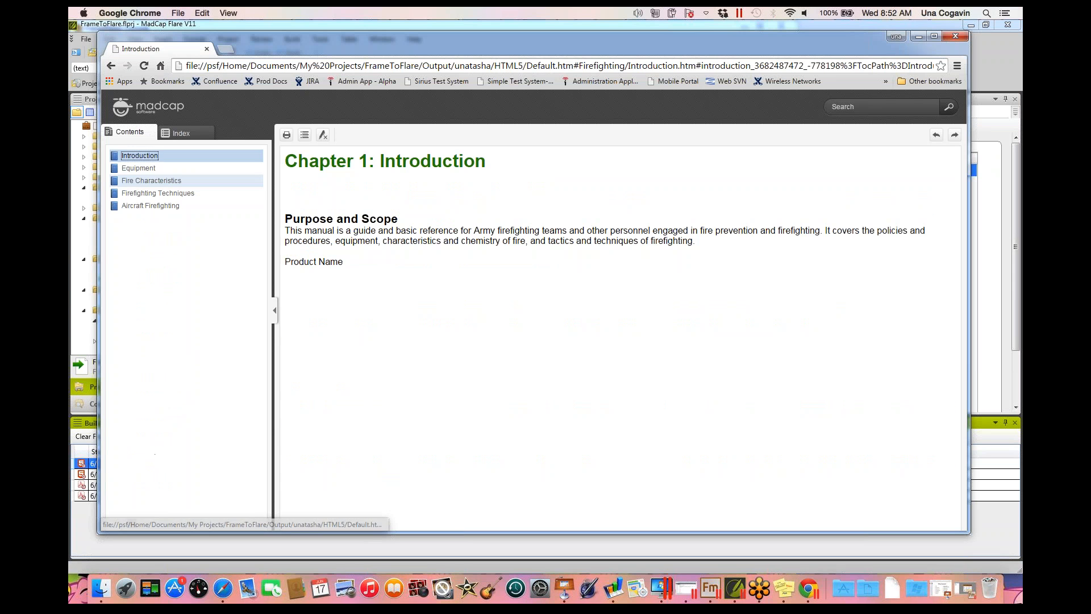
left_click(152, 180)
left_click(152, 180)
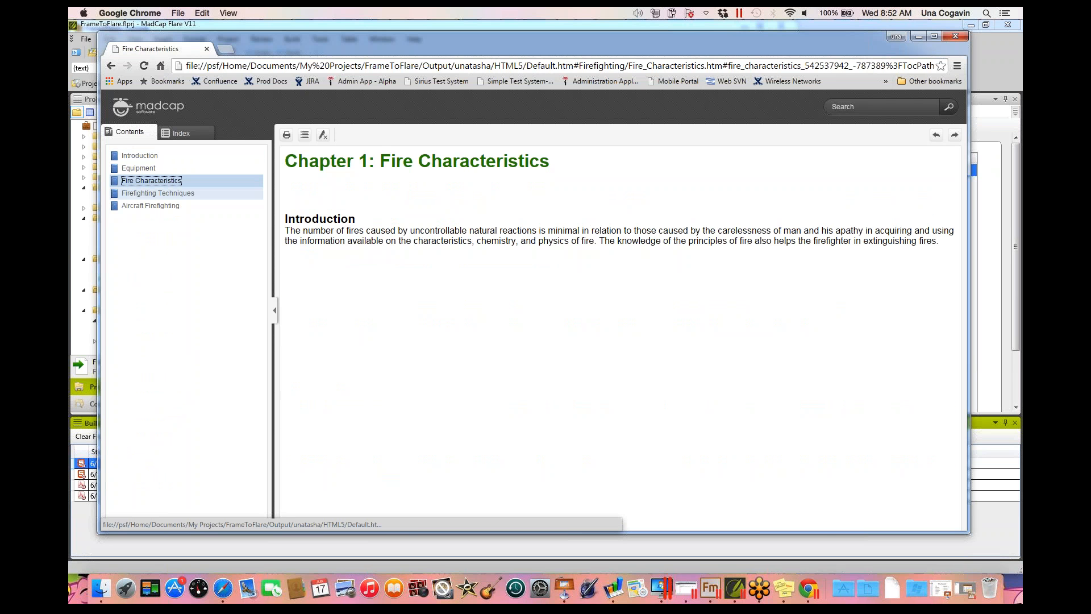
left_click(158, 193)
left_click(144, 219)
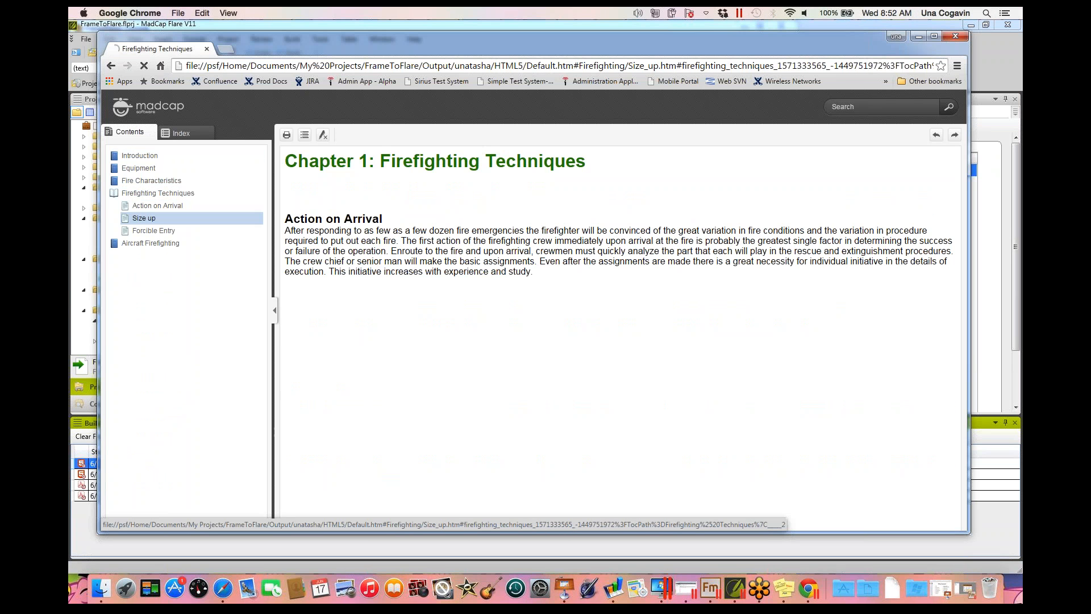
- Check the Equipment book's topics in the HTML5 output, revisit Firefighting Techniques and Fire Characteristics, and close the browser
left_click(138, 168)
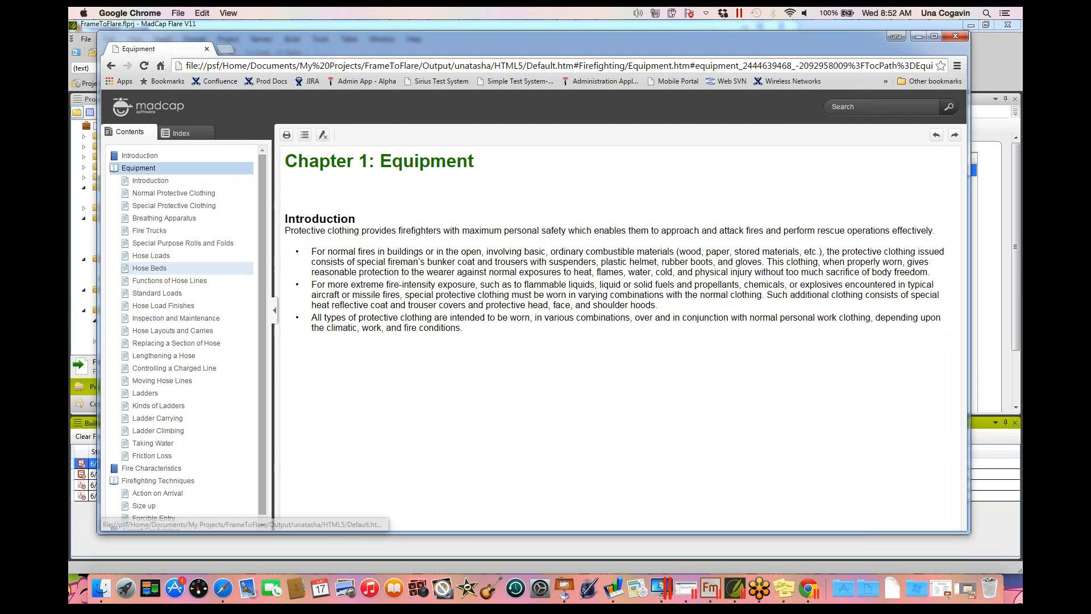
left_click(149, 268)
left_click(138, 169)
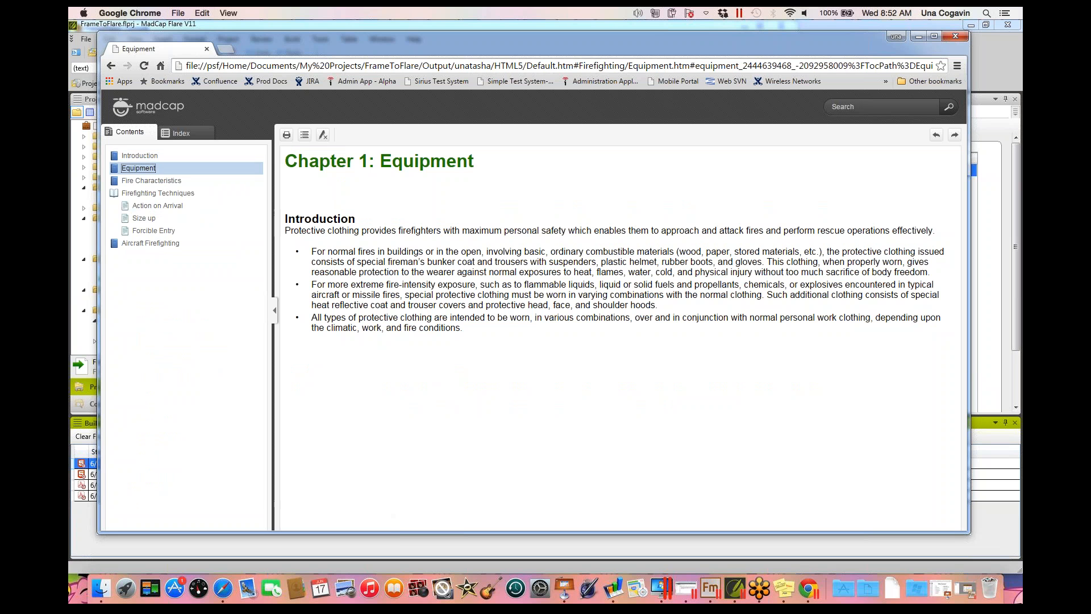
left_click(157, 206)
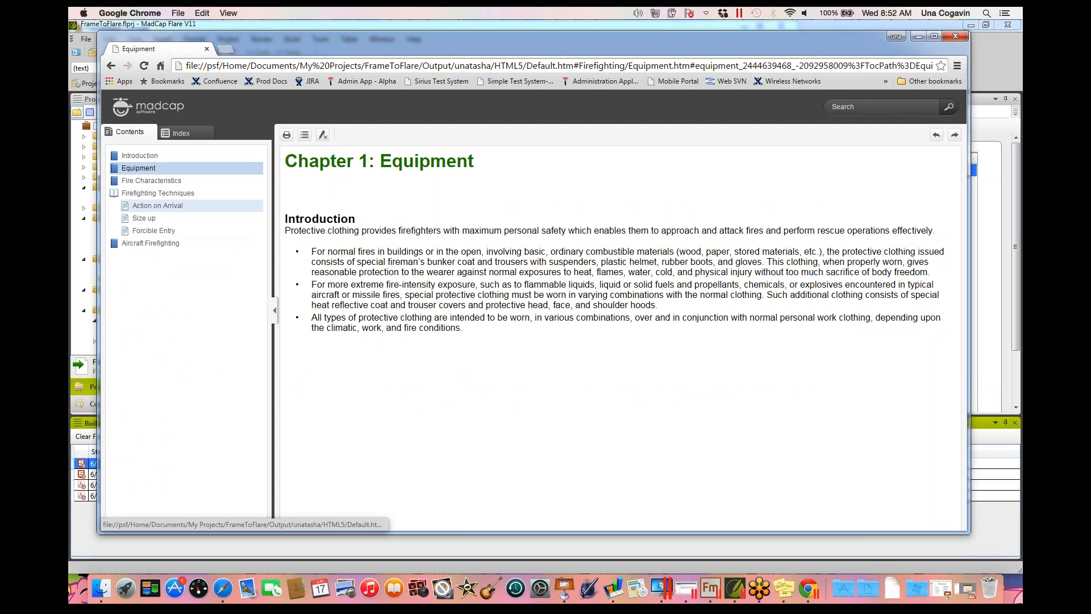
left_click(157, 193)
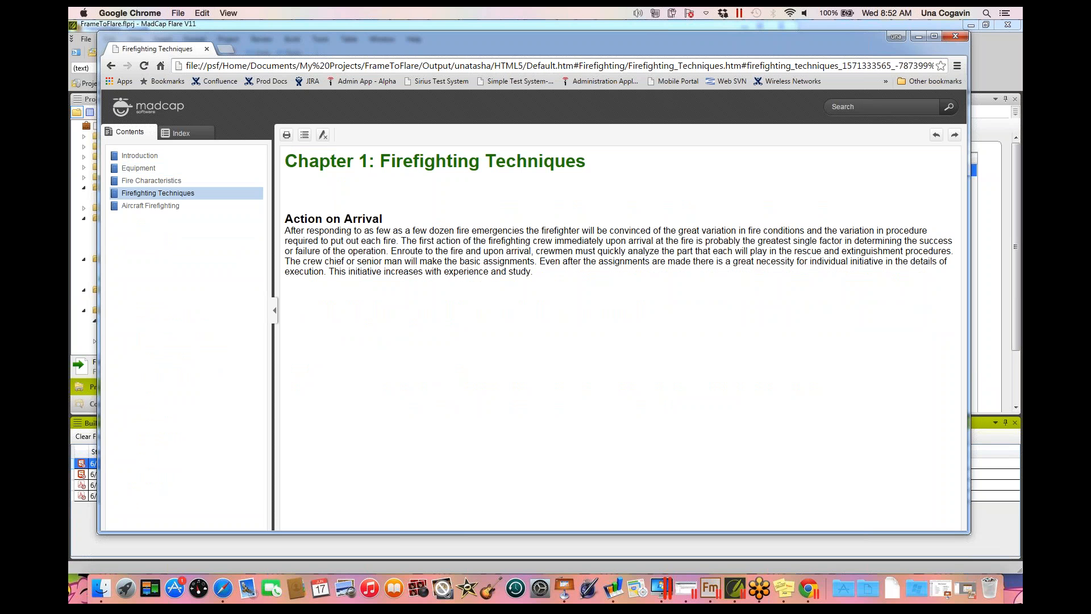
left_click(151, 181)
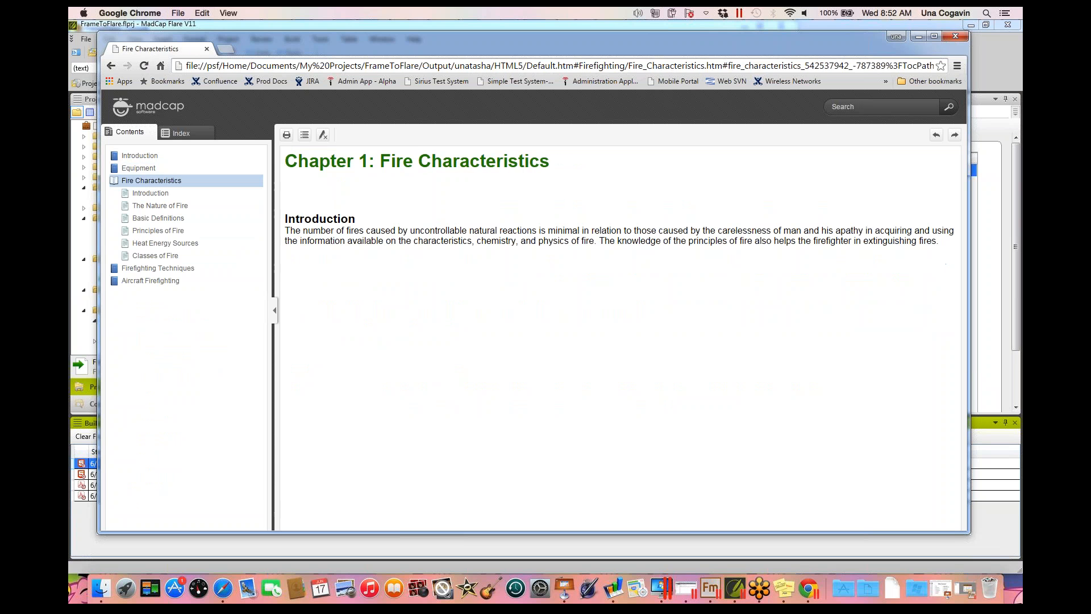
left_click(955, 36)
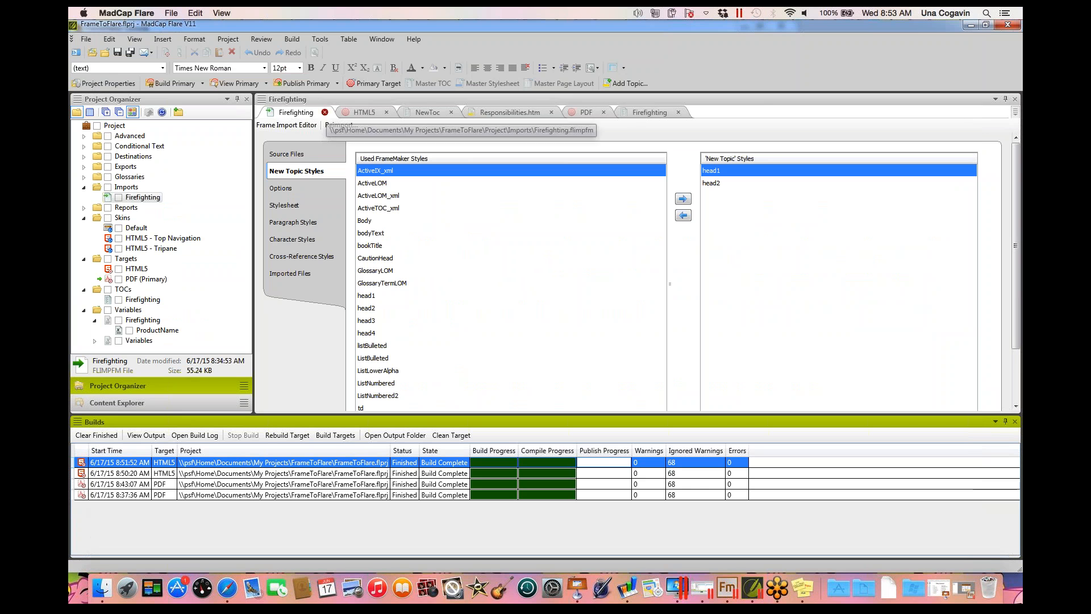
- Close the Firefighting import, HTML5 target and NewToc documents
left_click(324, 112)
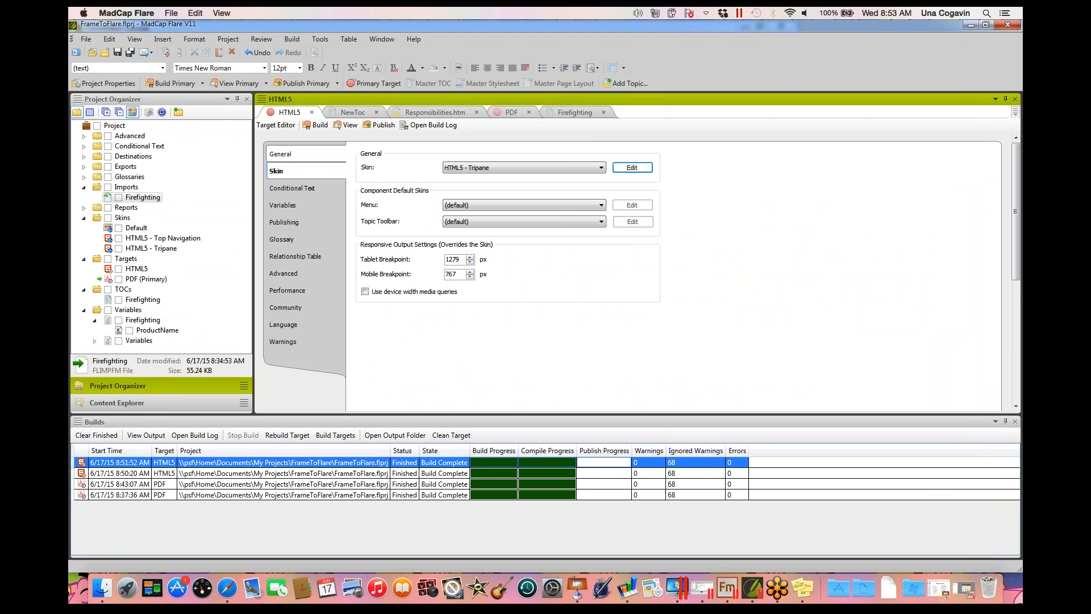
left_click(311, 112)
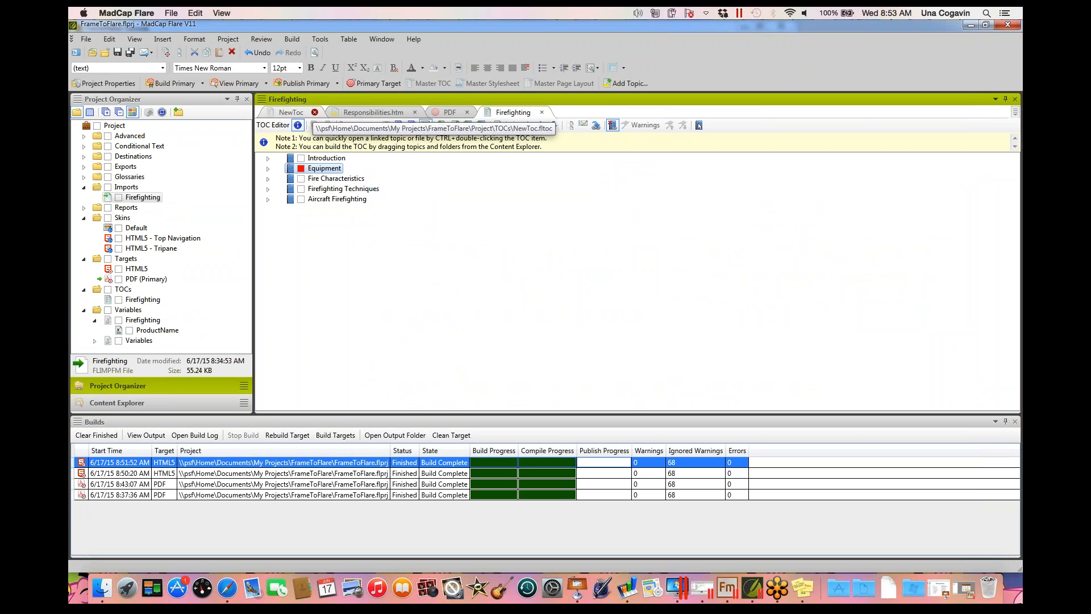
left_click(311, 112)
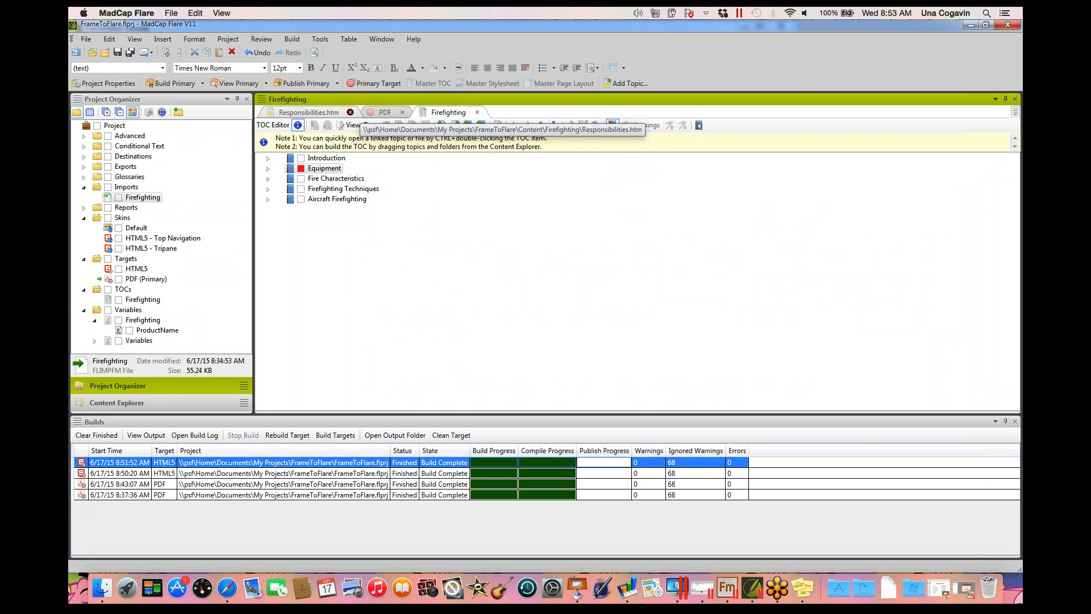
- Close the Responsibilities.htm topic, and review the project's TOCs and Targets folders and its content files
left_click(355, 112)
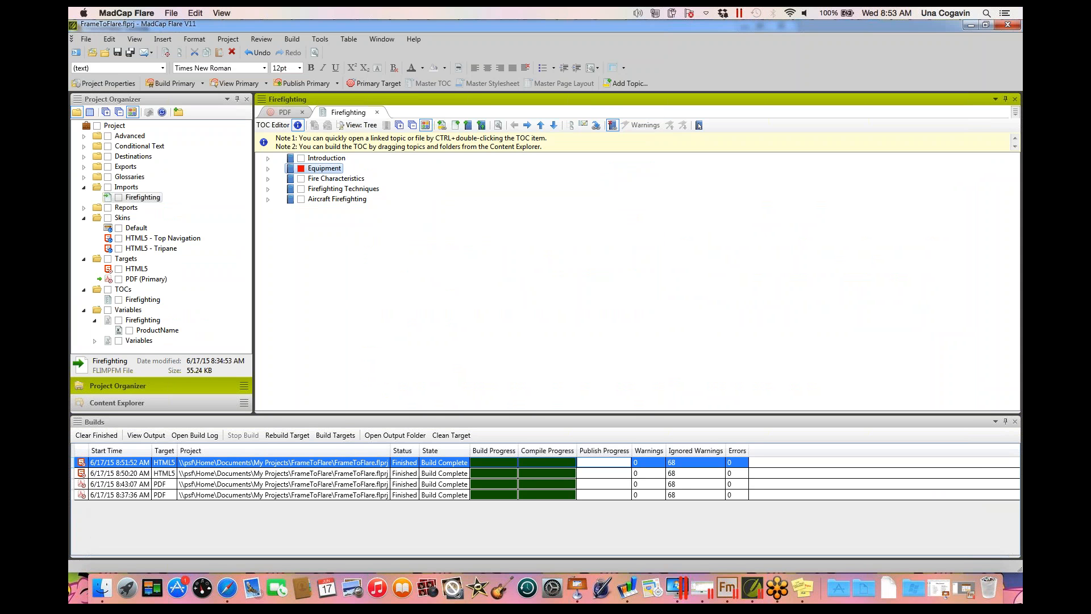
left_click(123, 289)
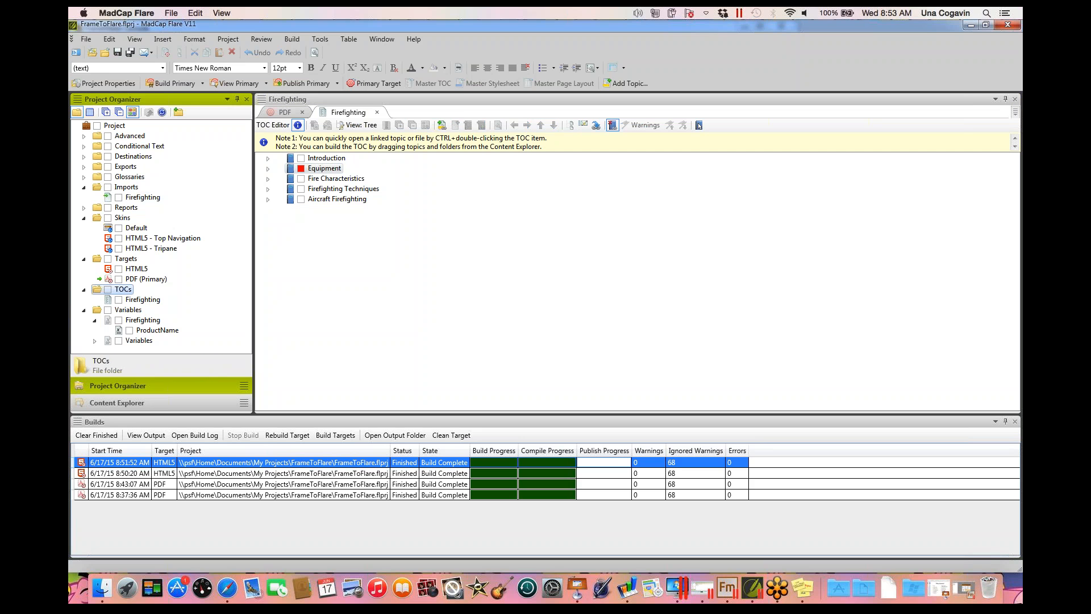
left_click(126, 259)
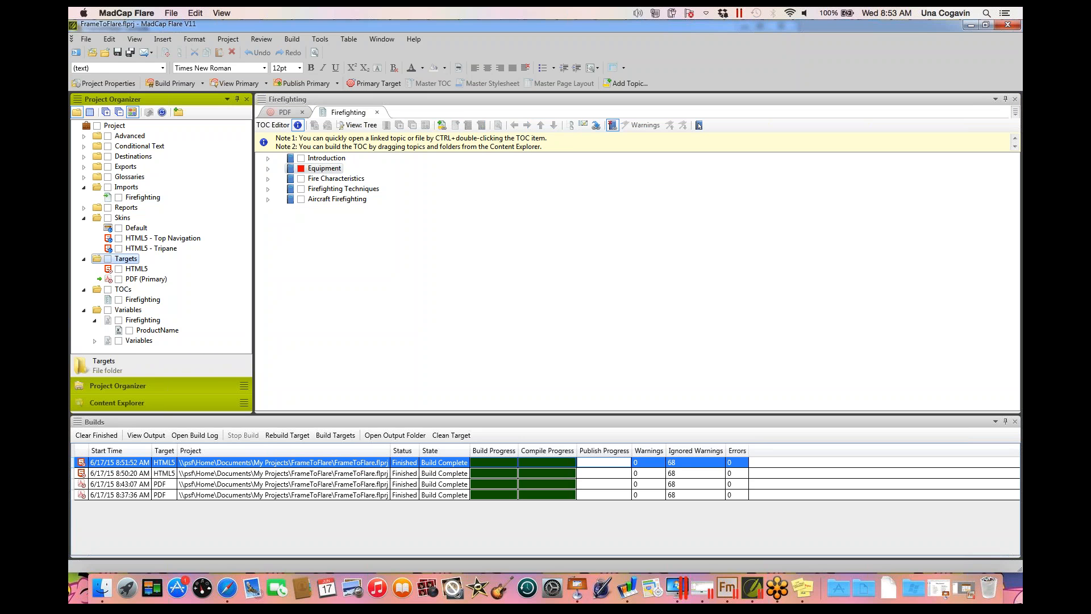
left_click(117, 402)
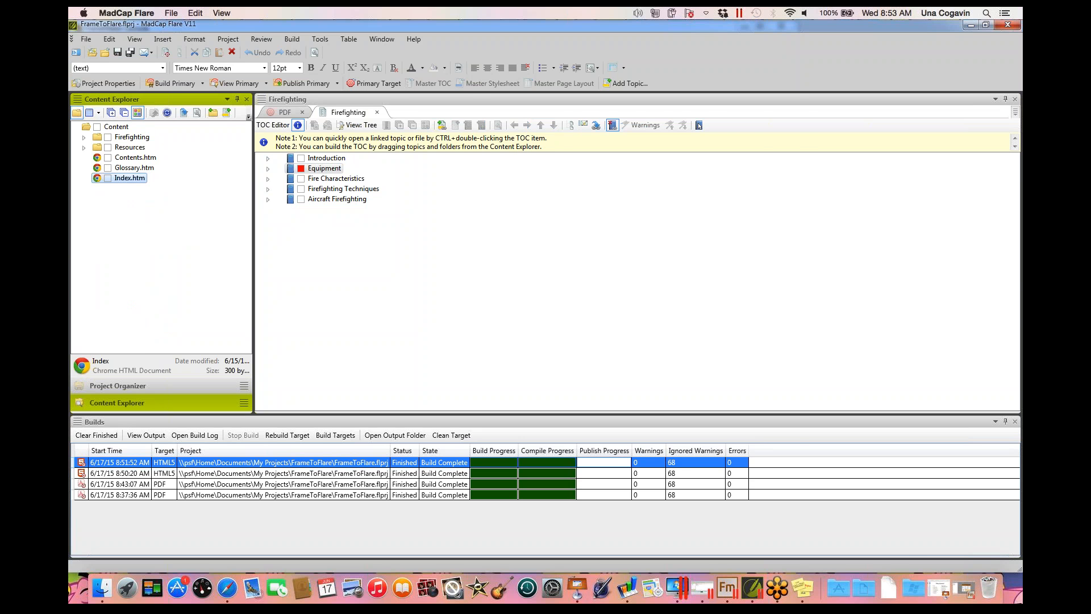
- Minimize the MadCap Flare and FrameMaker Console windows and switch to GoToMeeting
left_click(971, 25)
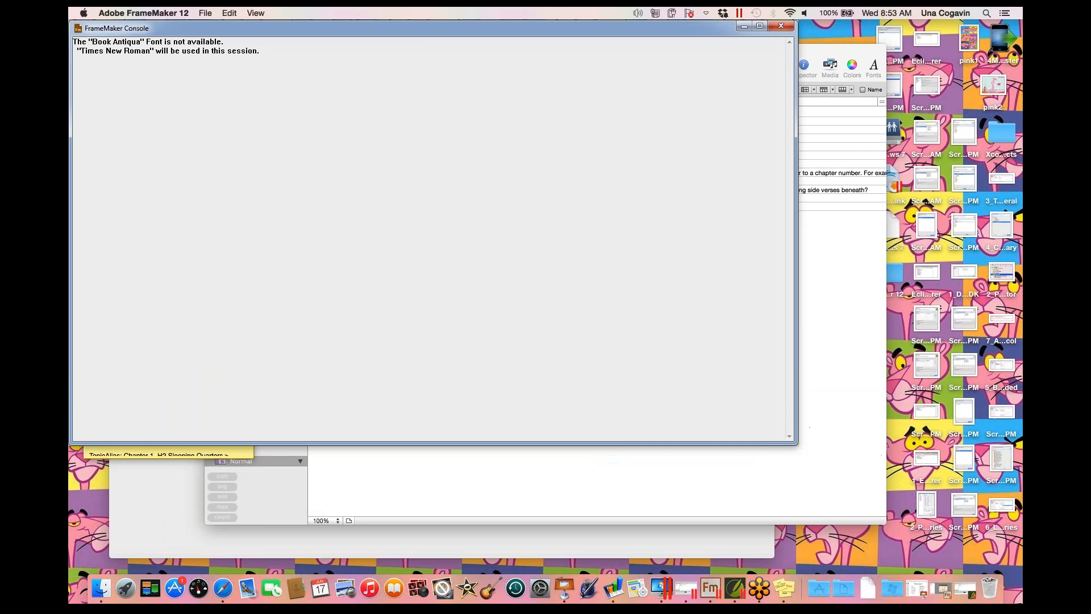
left_click(744, 26)
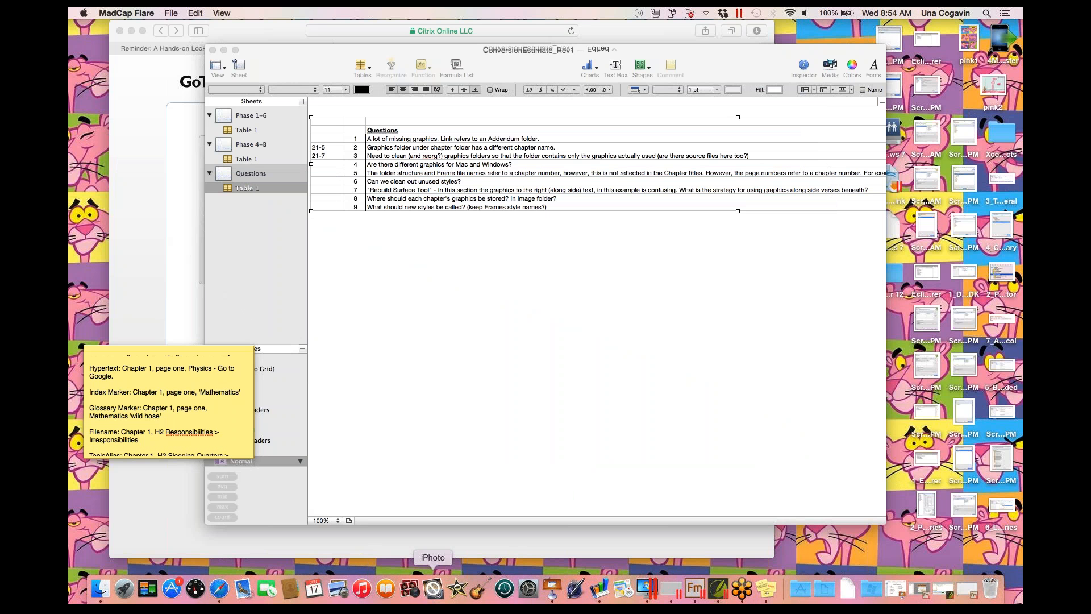
left_click(741, 589)
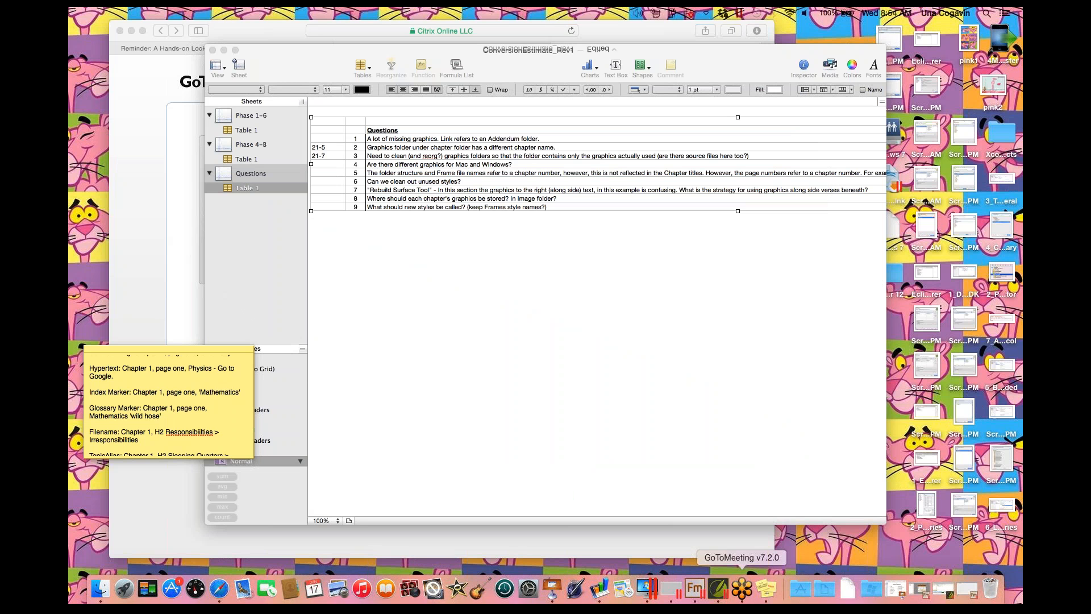